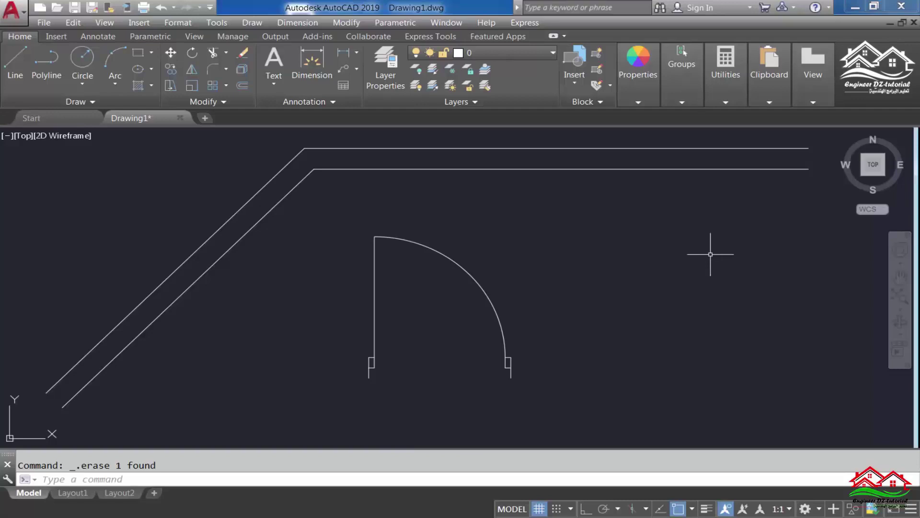
Open door block z's definition, then close it without editing
left_click(449, 254)
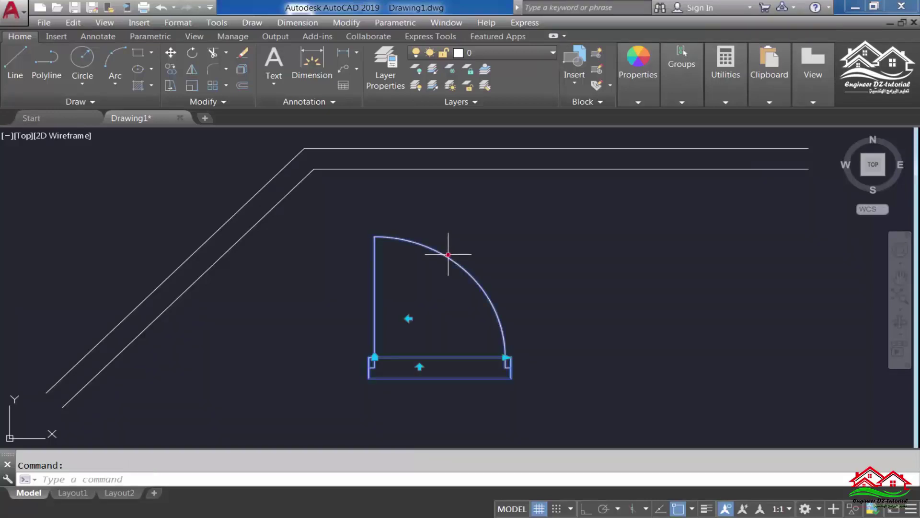
double_click(448, 254)
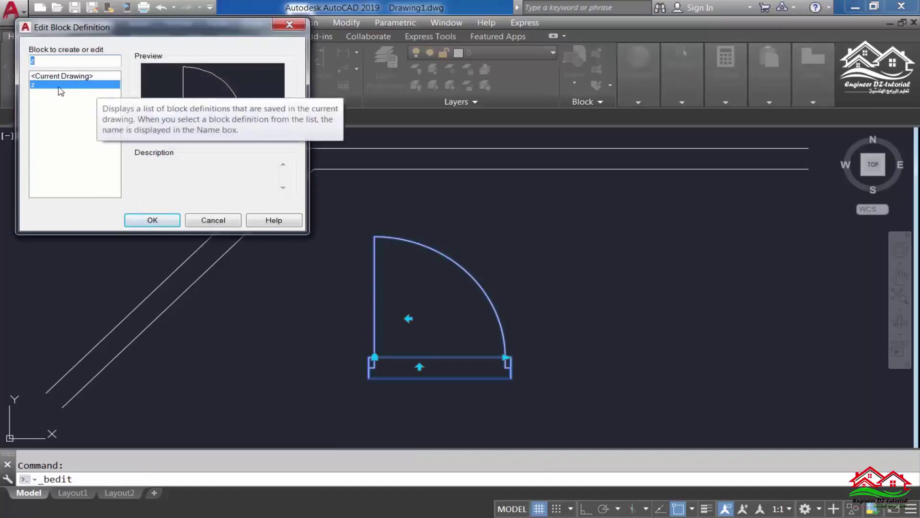
key("Return")
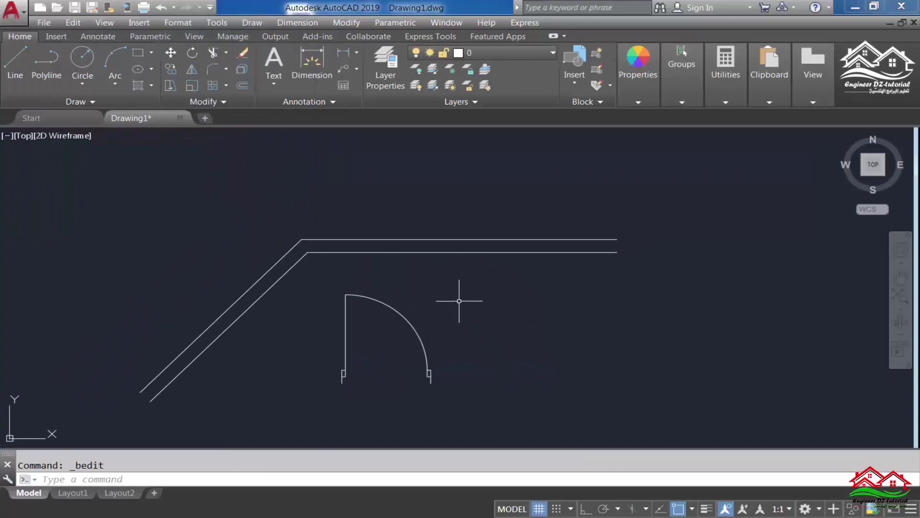
Insert block z into the horizontal wall opening and select the new door
type("I")
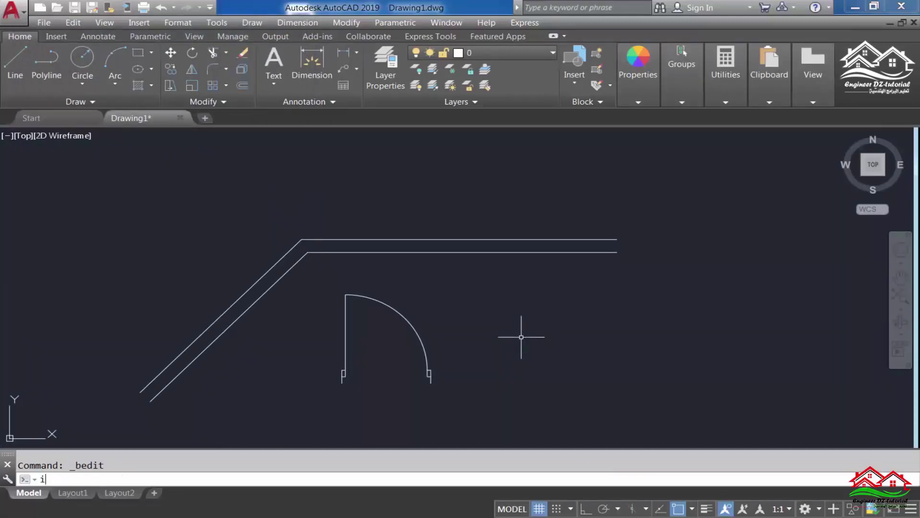
key("Return")
left_click(532, 344)
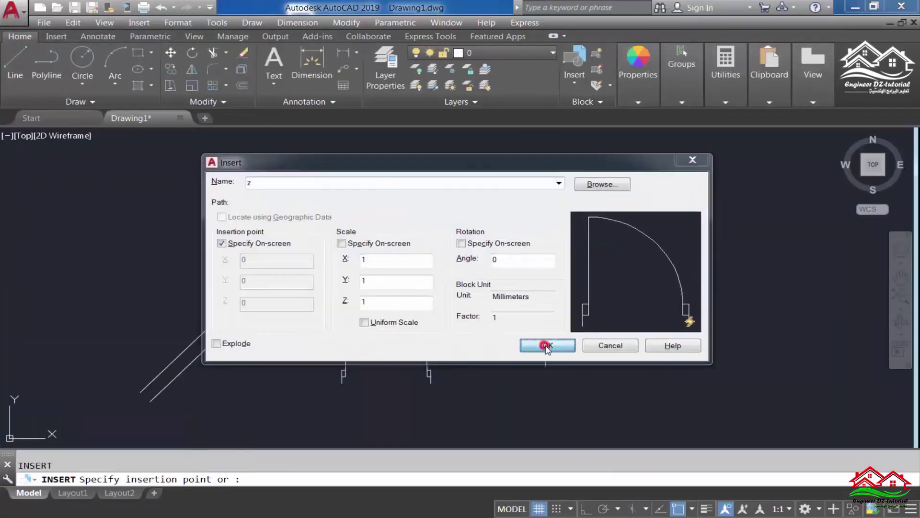
left_click(400, 240)
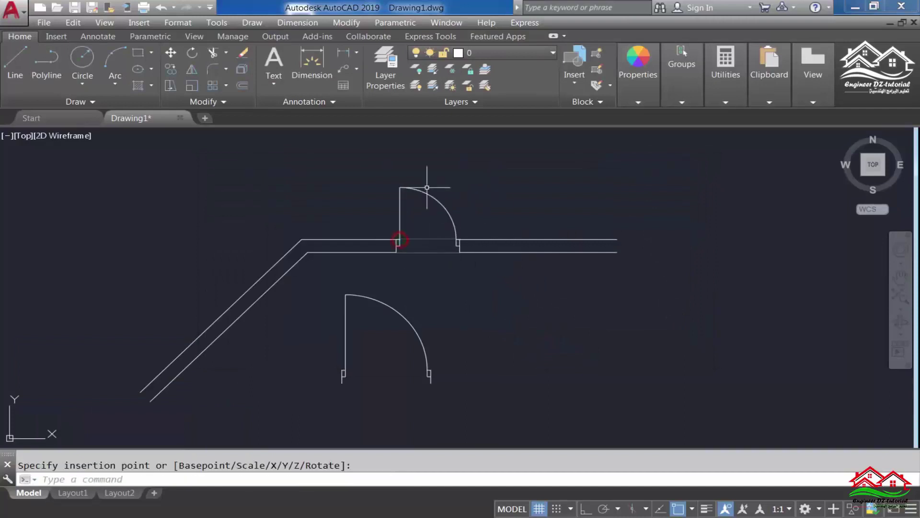
scroll(422, 192, "up", 4)
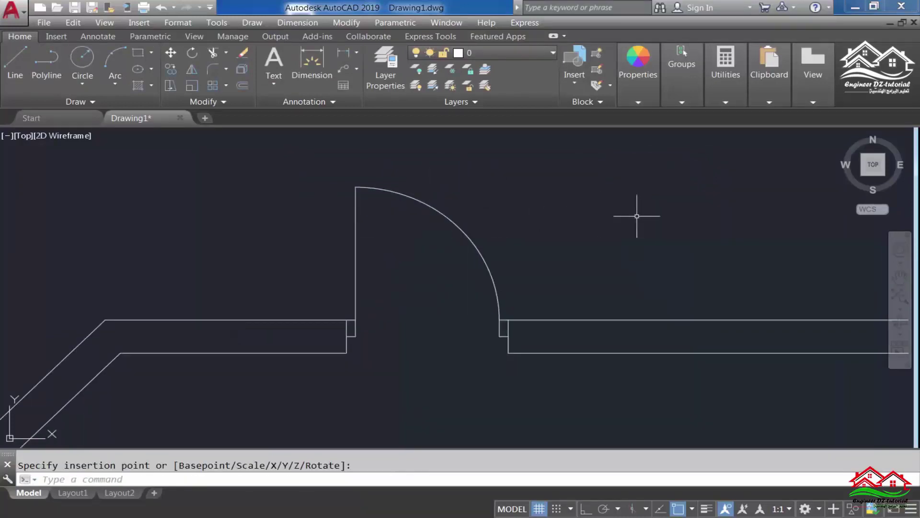
left_click(456, 222)
scroll(382, 343, "down", 3)
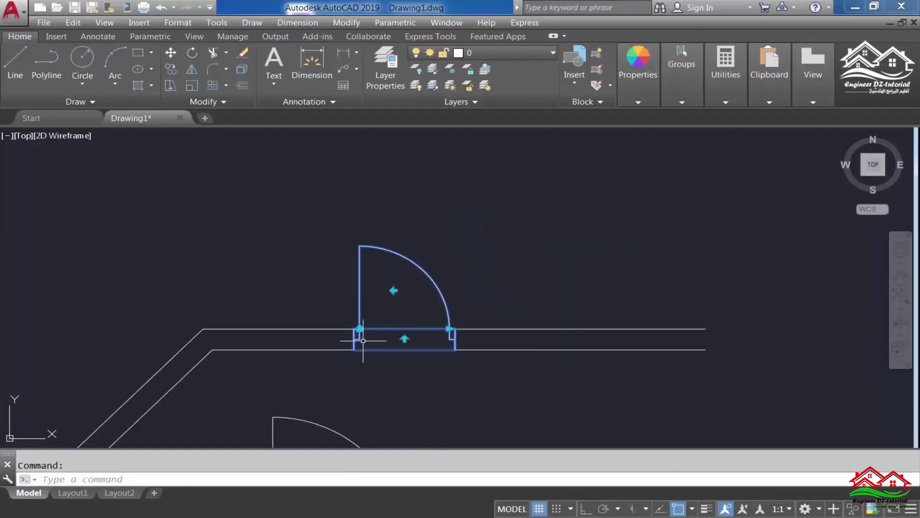
scroll(446, 336, "up", 3)
left_click(451, 326)
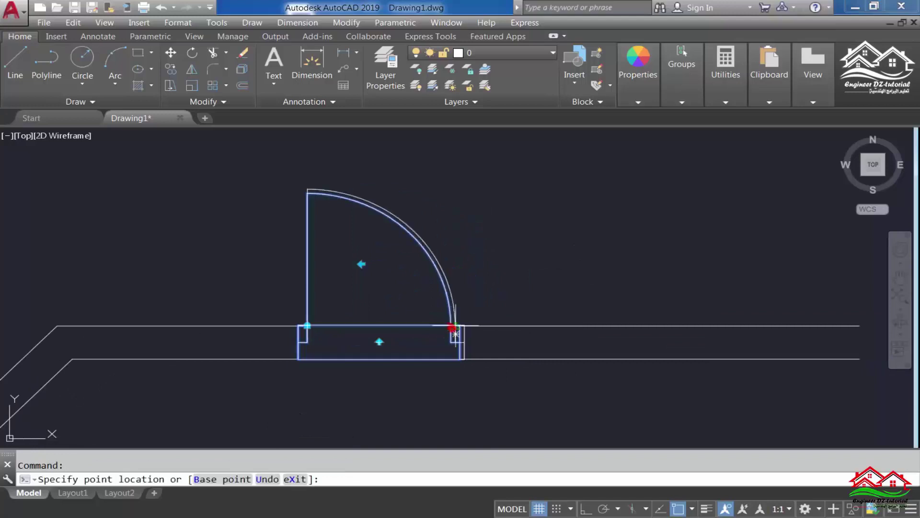
left_click(559, 326)
key("Escape")
scroll(529, 368, "down", 2)
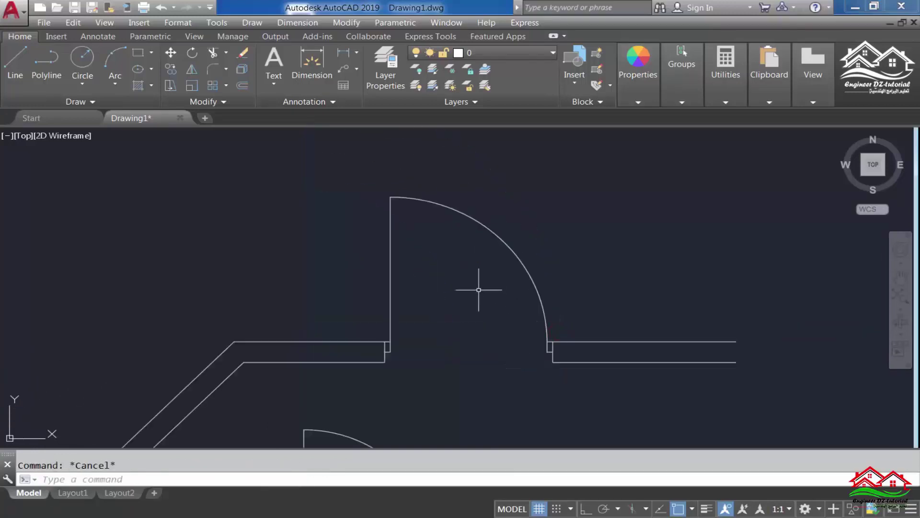
scroll(479, 290, "up", 2)
scroll(620, 268, "down", 2)
middle_click_drag(657, 288, 596, 282)
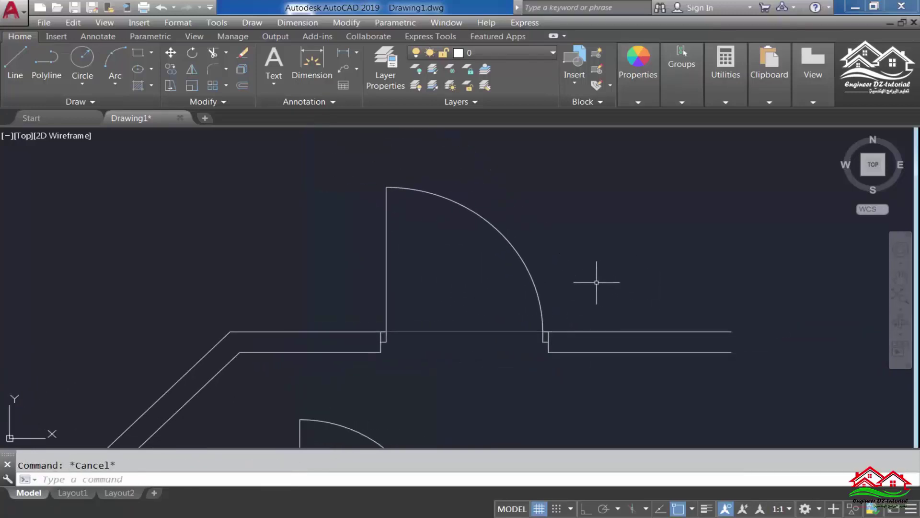
left_click(537, 275)
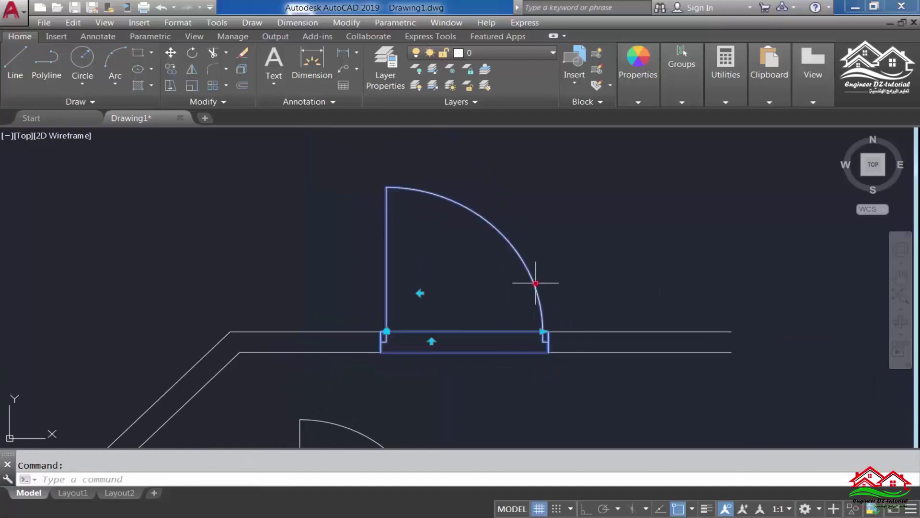
left_click(544, 331)
key("Escape")
key("Escape")
scroll(398, 351, "up", 3)
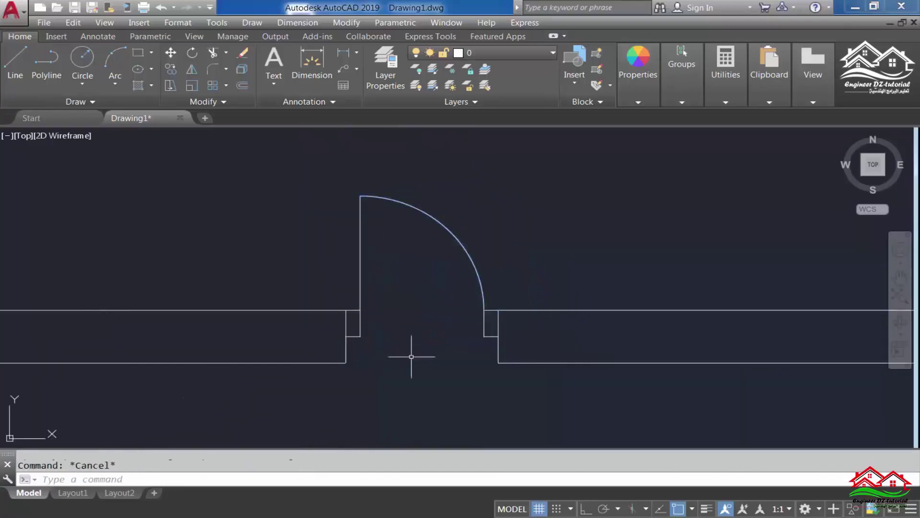
left_click(472, 262)
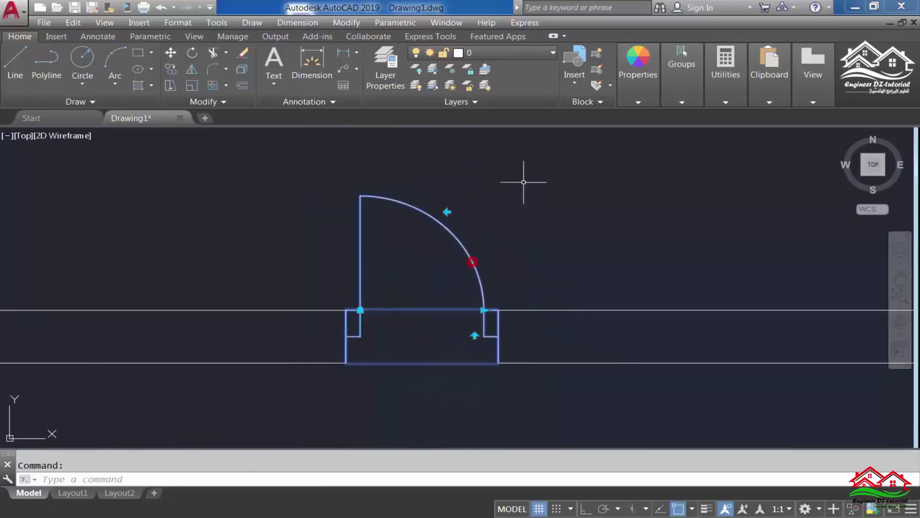
right_click(530, 146)
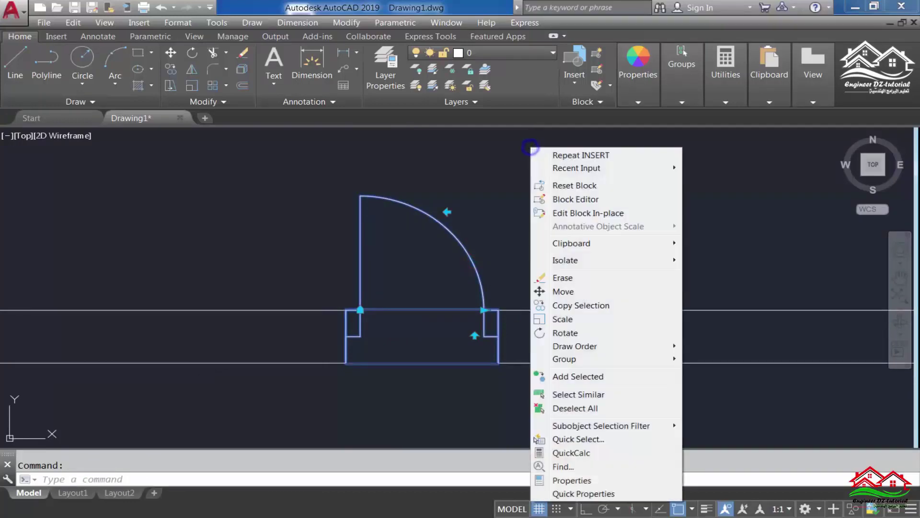
left_click(575, 186)
scroll(527, 312, "down", 3)
scroll(523, 298, "up", 2)
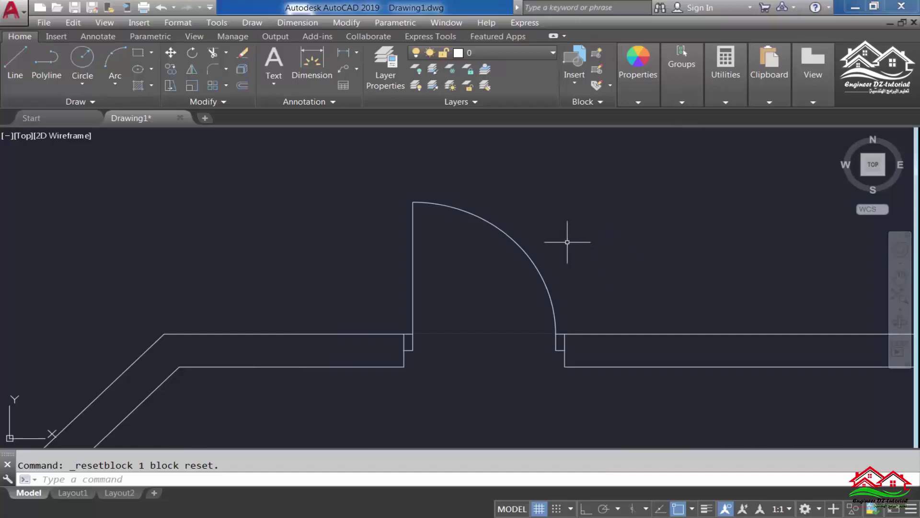
left_click(531, 252)
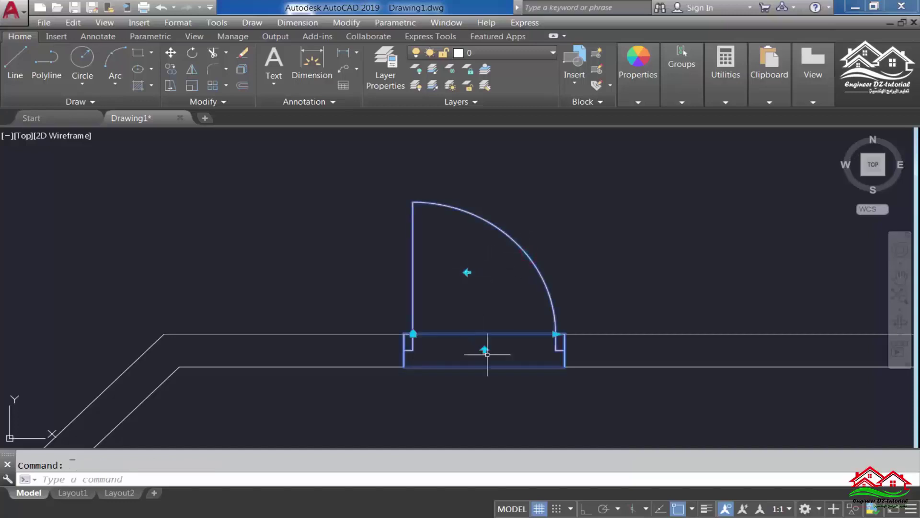
left_click(467, 272)
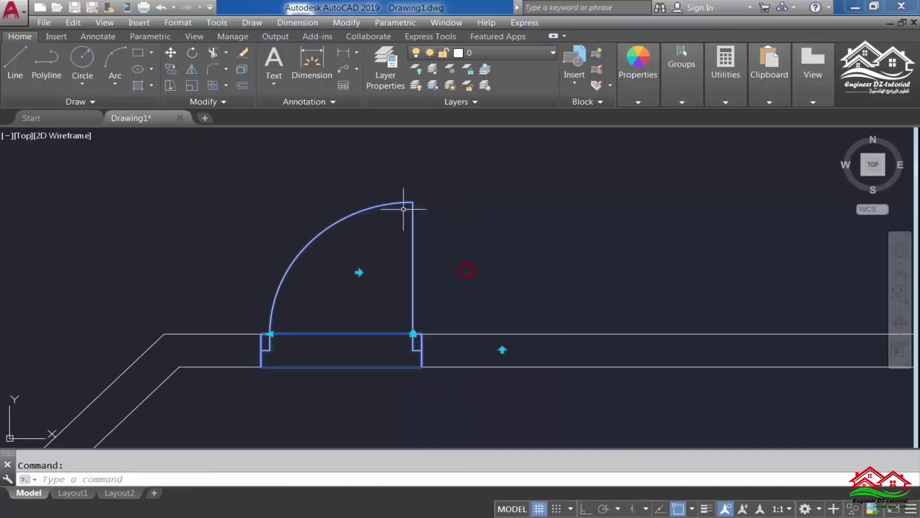
key("Escape")
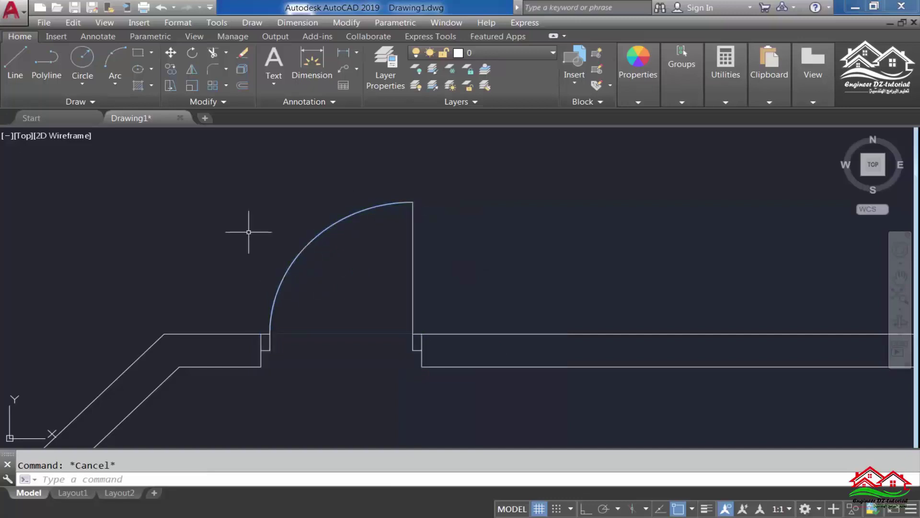
left_click(308, 239)
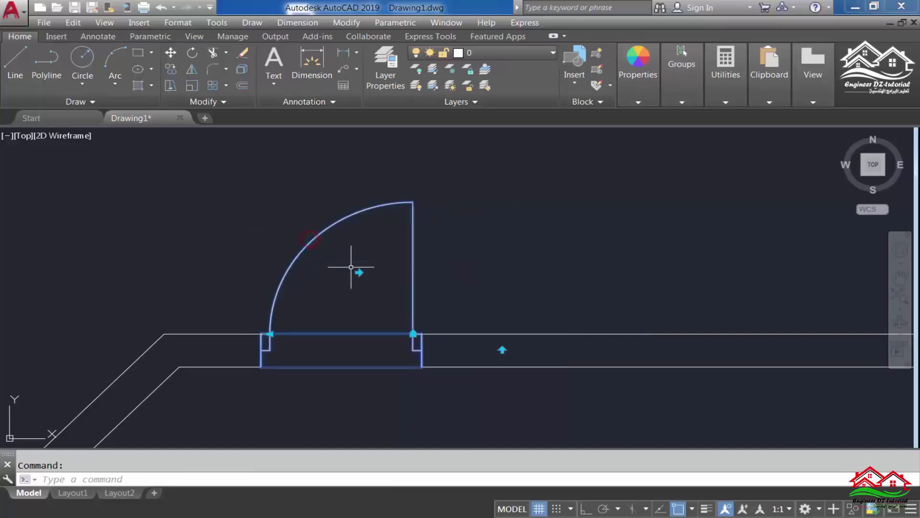
left_click(269, 334)
key("Escape")
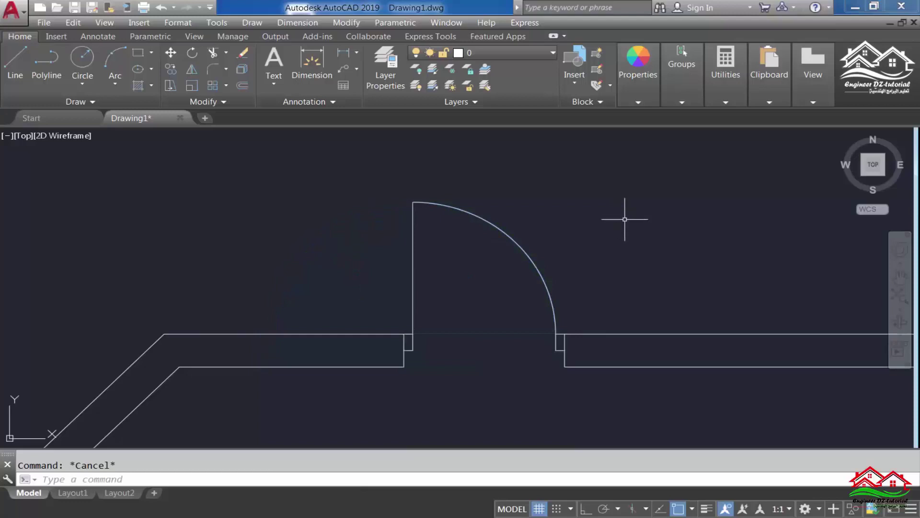
left_click(523, 241)
scroll(529, 211, "down", 2)
scroll(514, 328, "up", 2)
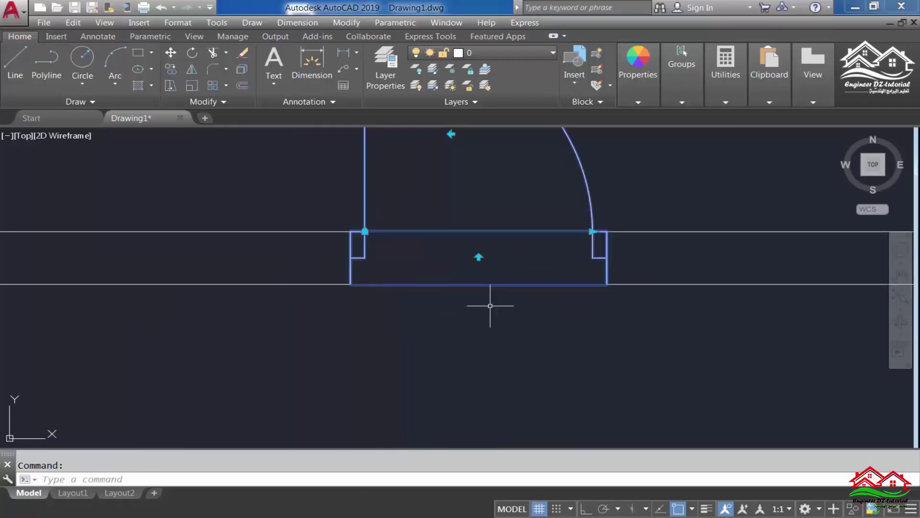
left_click(476, 257)
scroll(479, 269, "down", 2)
key("Escape")
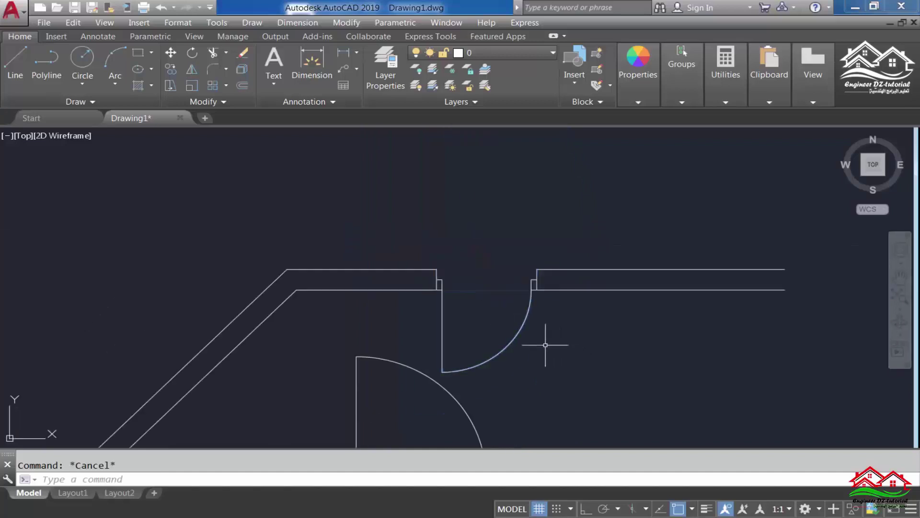
left_click(517, 334)
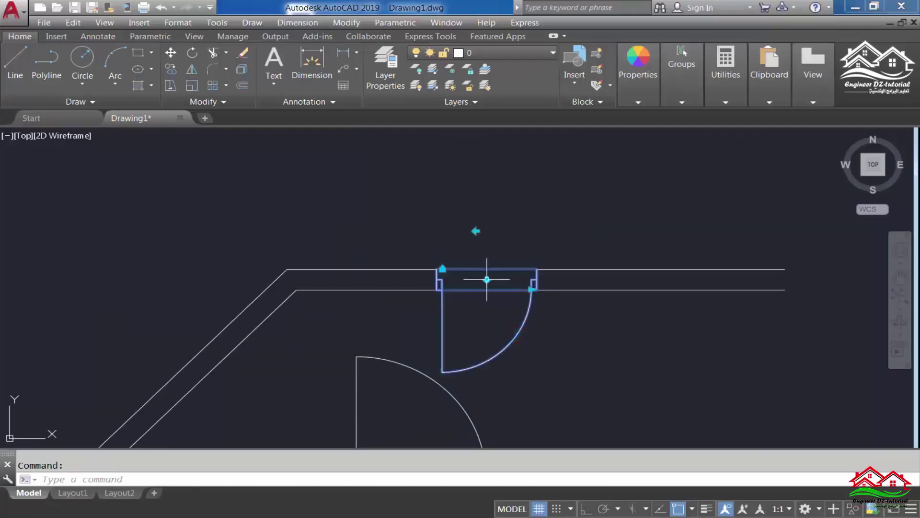
left_click(486, 280)
key("Escape")
scroll(479, 187, "up", 2)
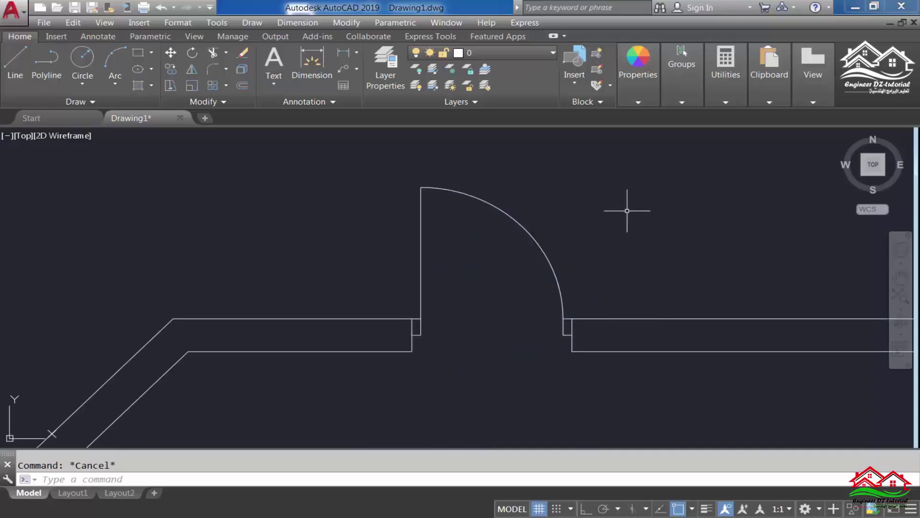
scroll(621, 226, "down", 2)
scroll(577, 184, "down", 2)
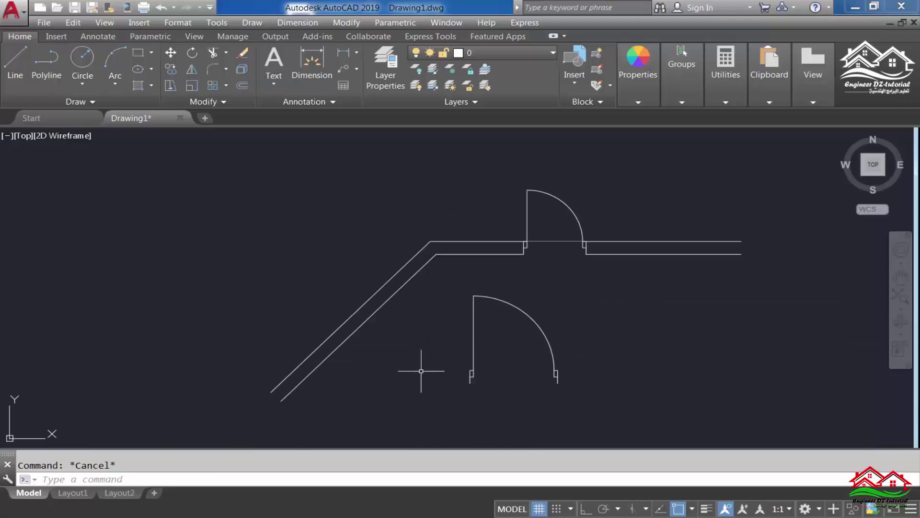
scroll(411, 370, "up", 2)
Place a third copy of block z in the angled wall, then zoom out over all doors
type("i")
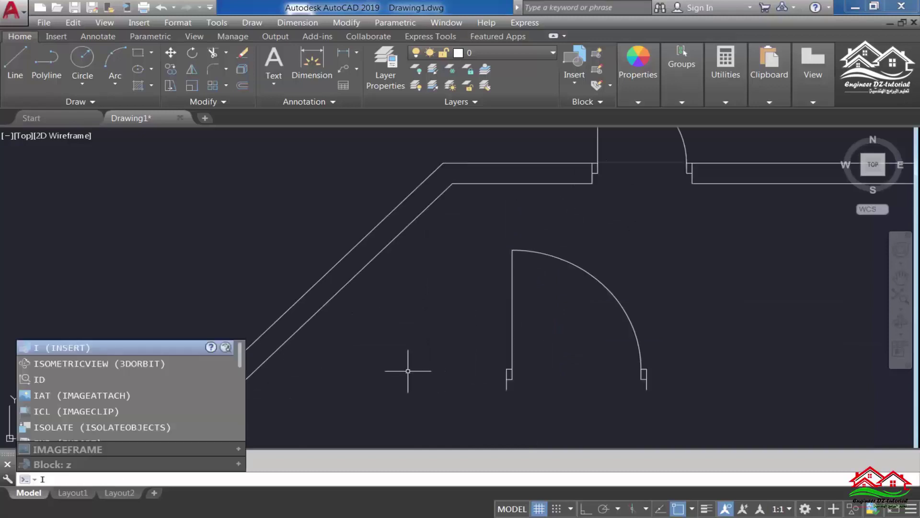
key("Return")
left_click(548, 346)
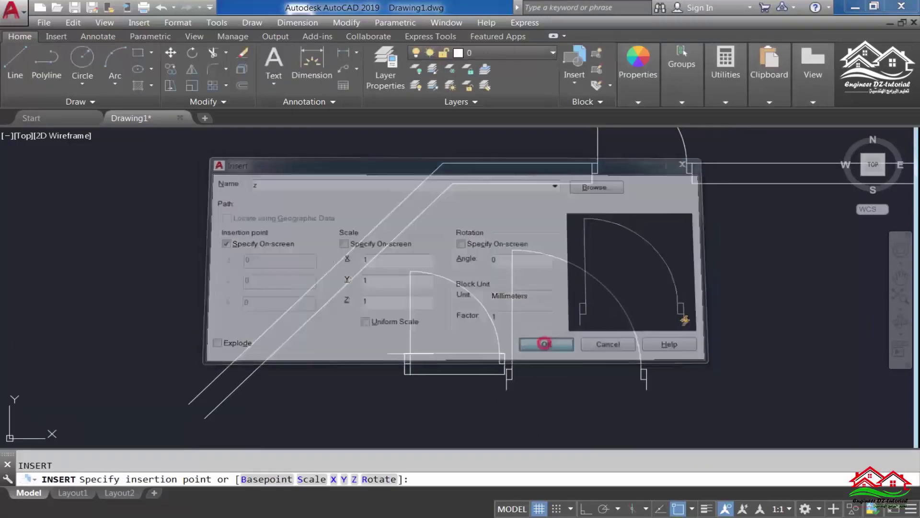
left_click(264, 338)
key("Escape")
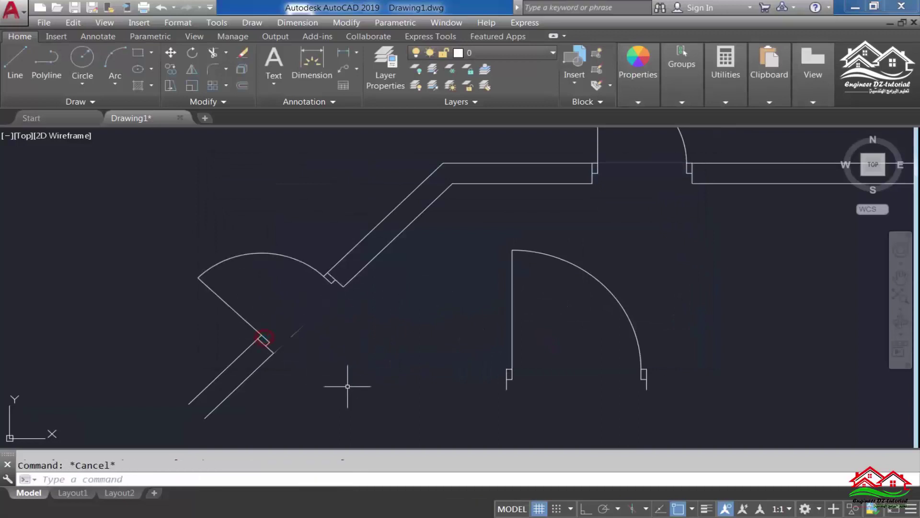
scroll(283, 346, "up", 2)
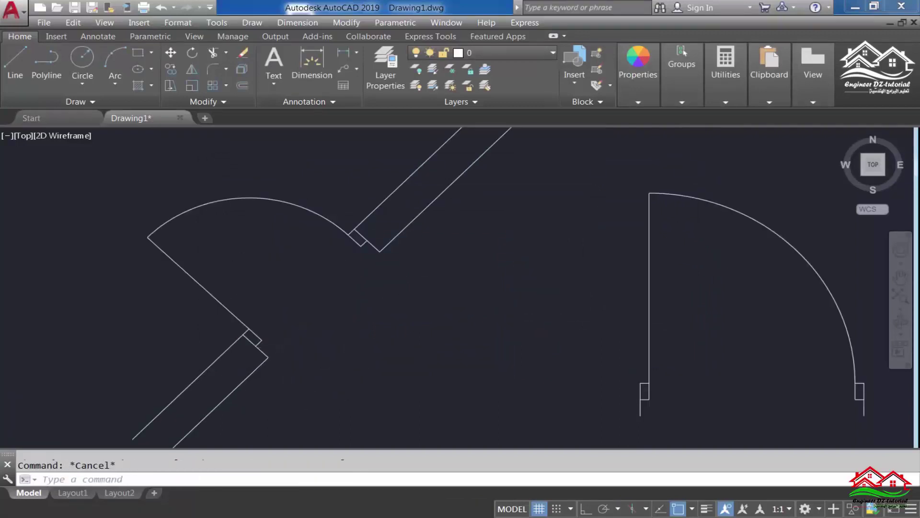
scroll(277, 392, "down", 2)
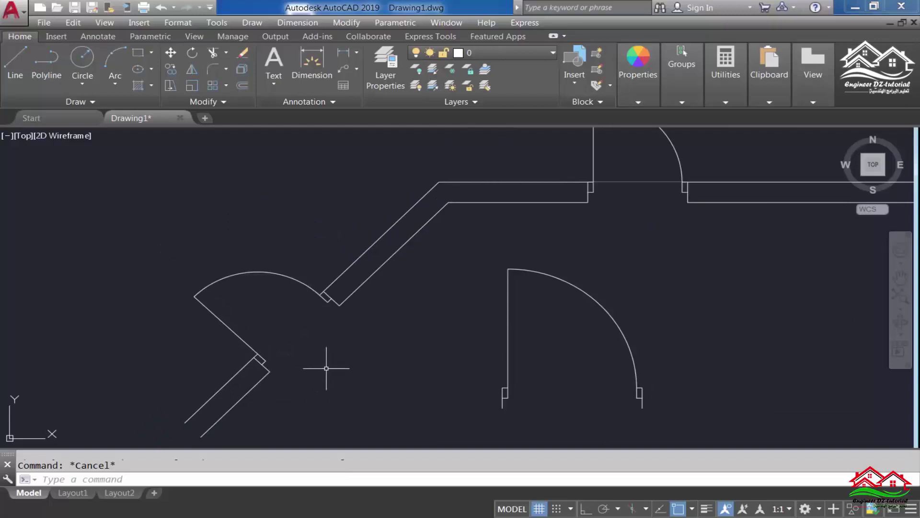
Close Drawing1 without saving and start a new blank drawing from the Start page
left_click(180, 117)
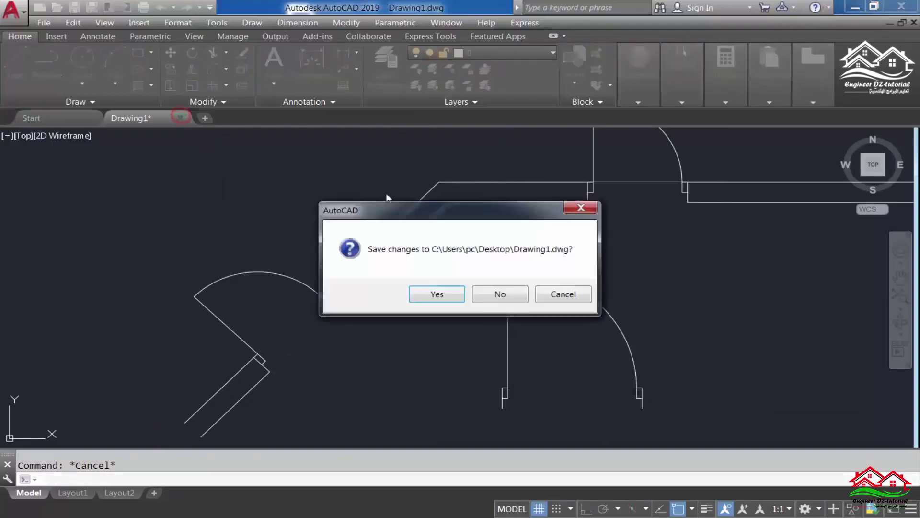
left_click(494, 295)
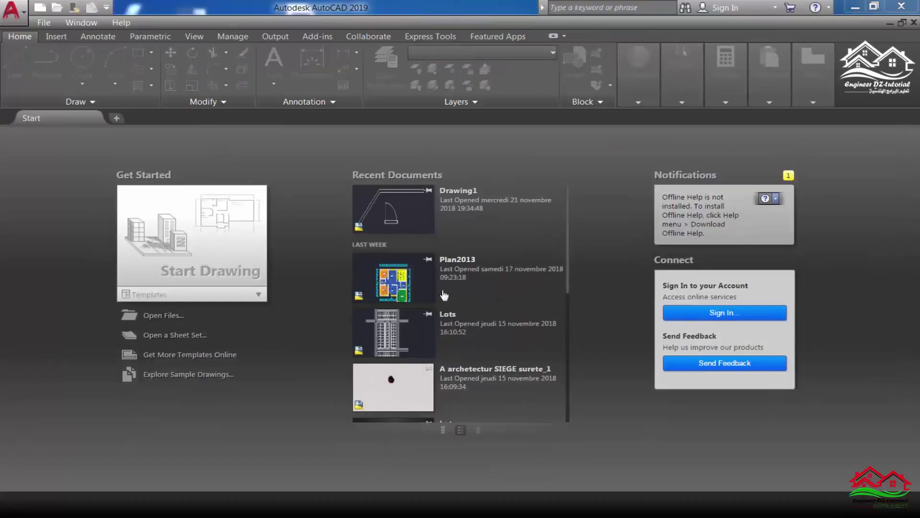
left_click(195, 245)
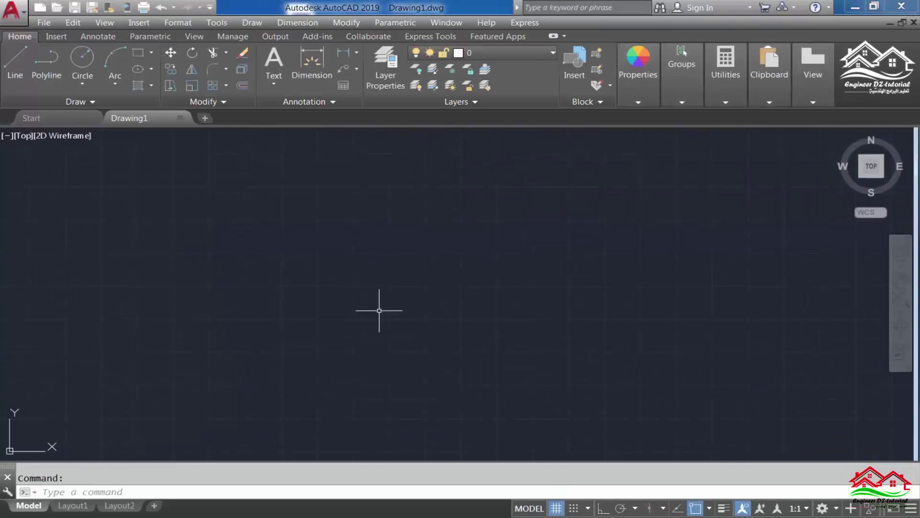
With Ortho on, draw a polyline with two perpendicular 0.84 legs, down then right
key("F8")
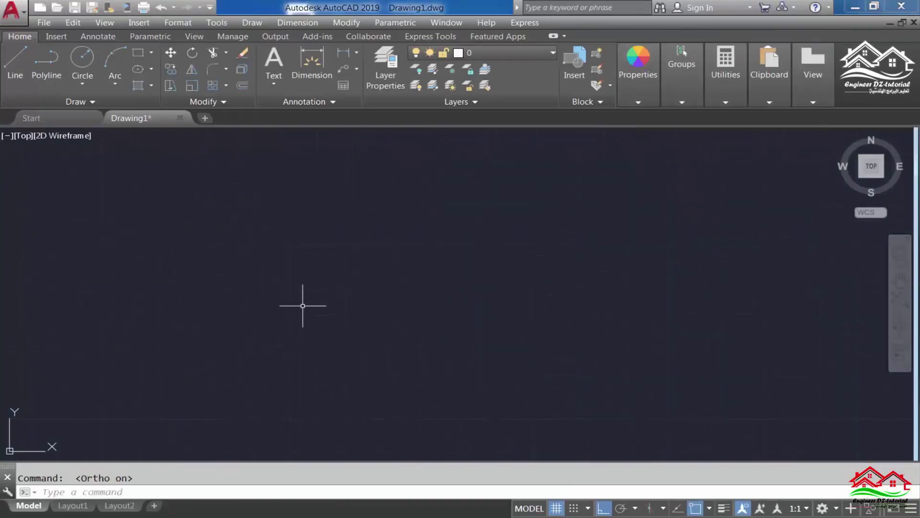
type("pl")
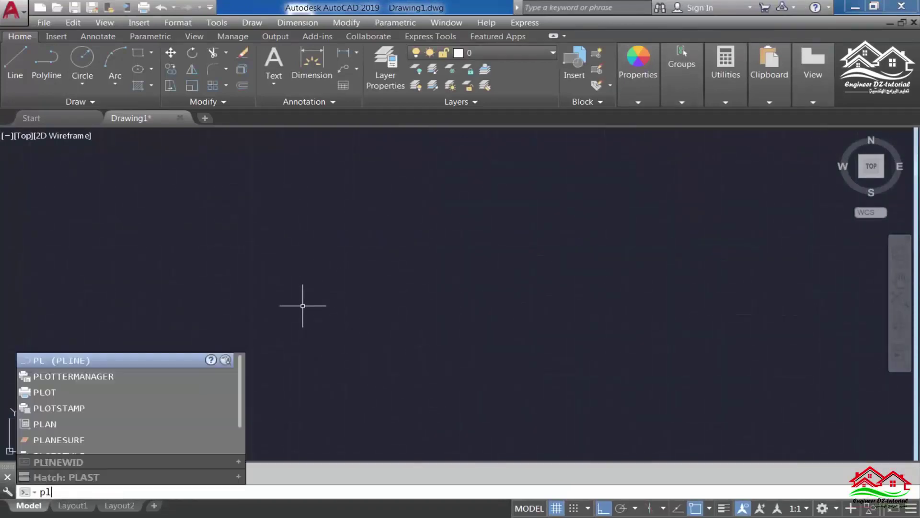
key("Return")
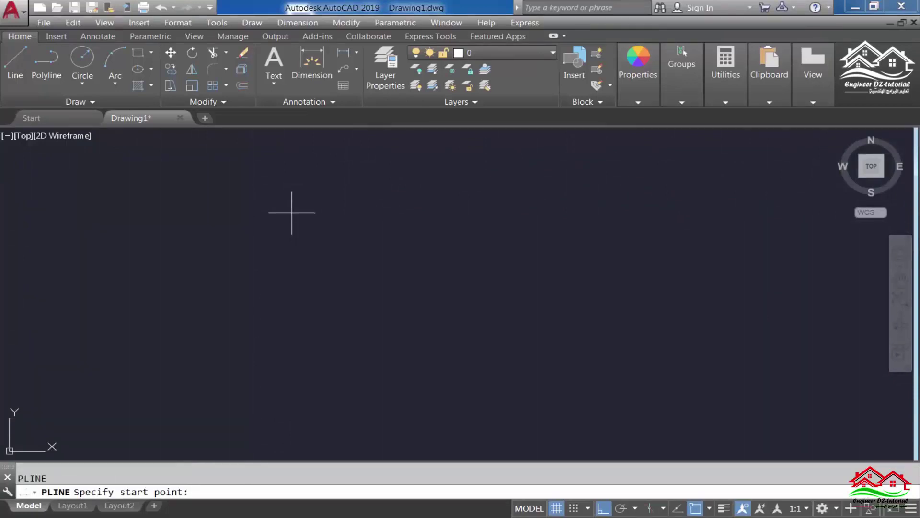
left_click(291, 211)
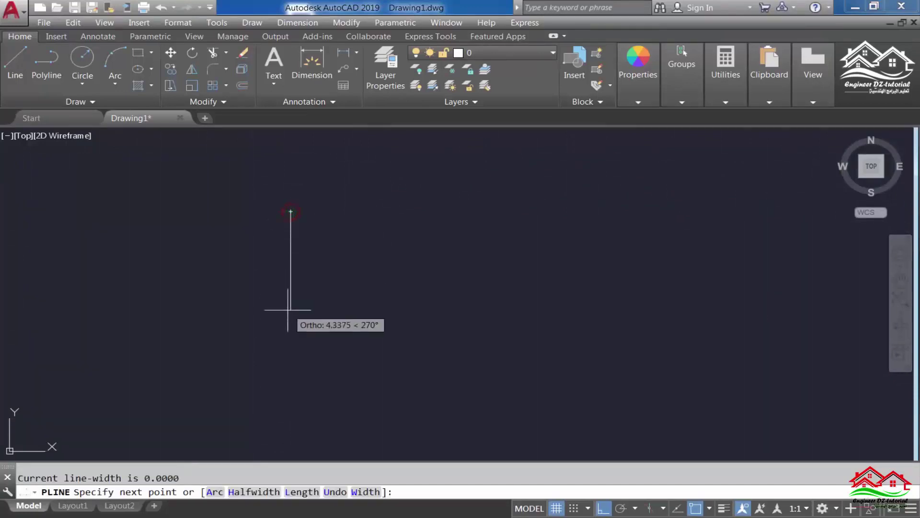
type("0.84")
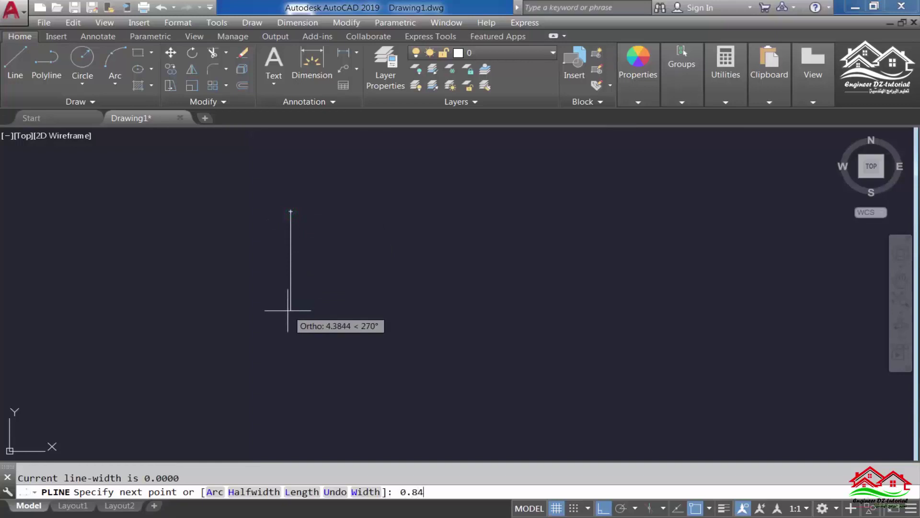
key("Return")
scroll(306, 219, "up", 6)
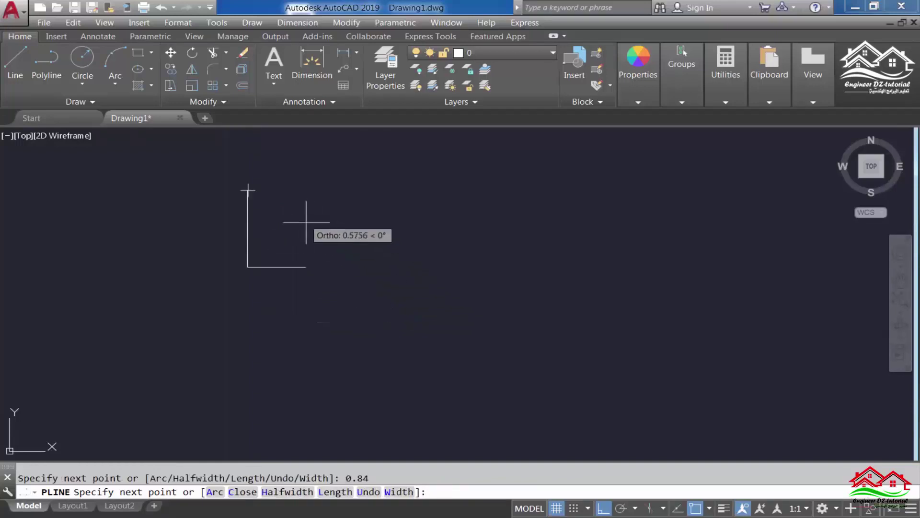
type("0.8")
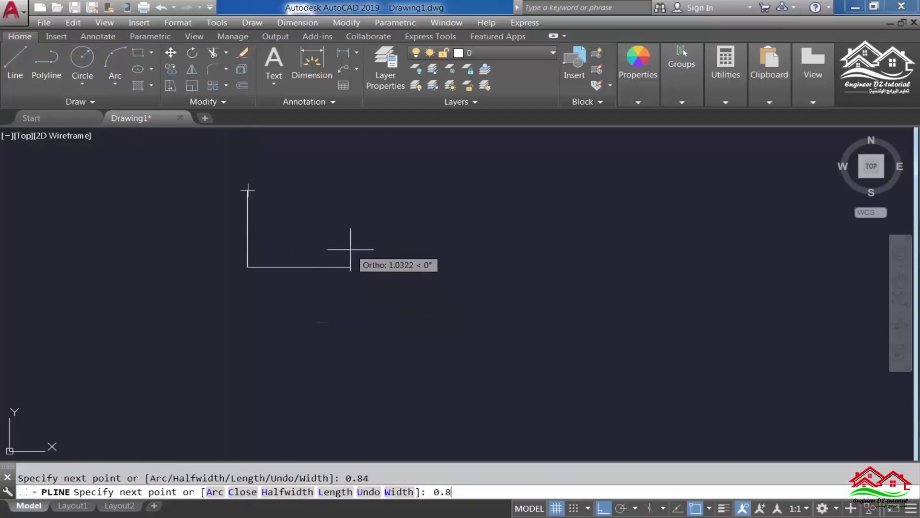
type("4")
key("Return")
key("Return")
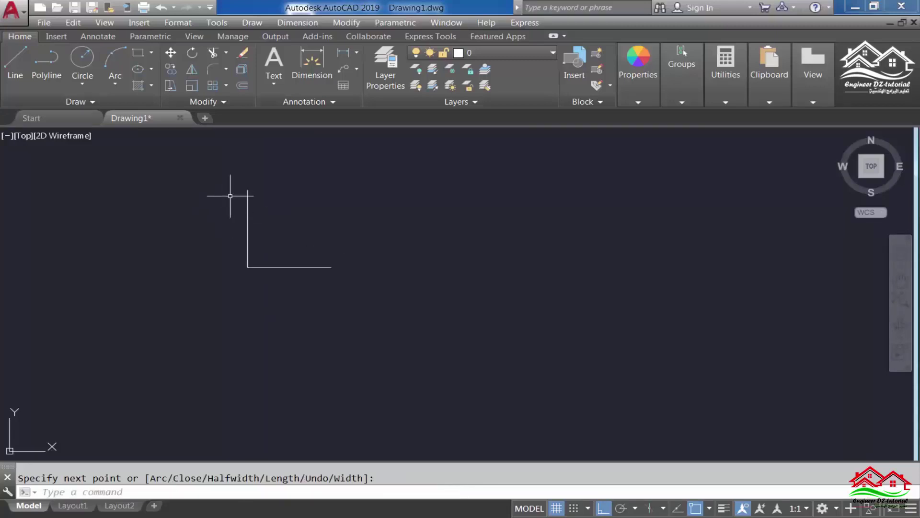
scroll(233, 197, "up", 4)
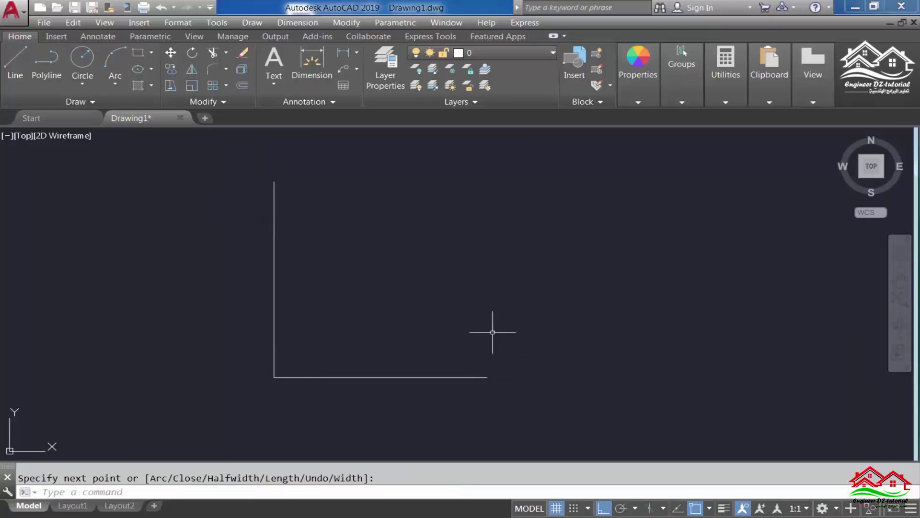
Join the two legs' free ends with a Start-End-Direction quarter arc
left_click(111, 88)
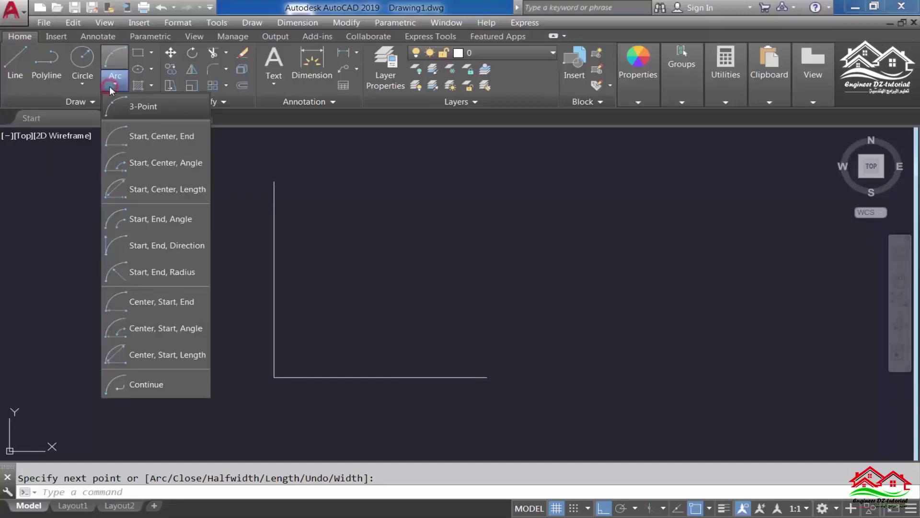
left_click(142, 248)
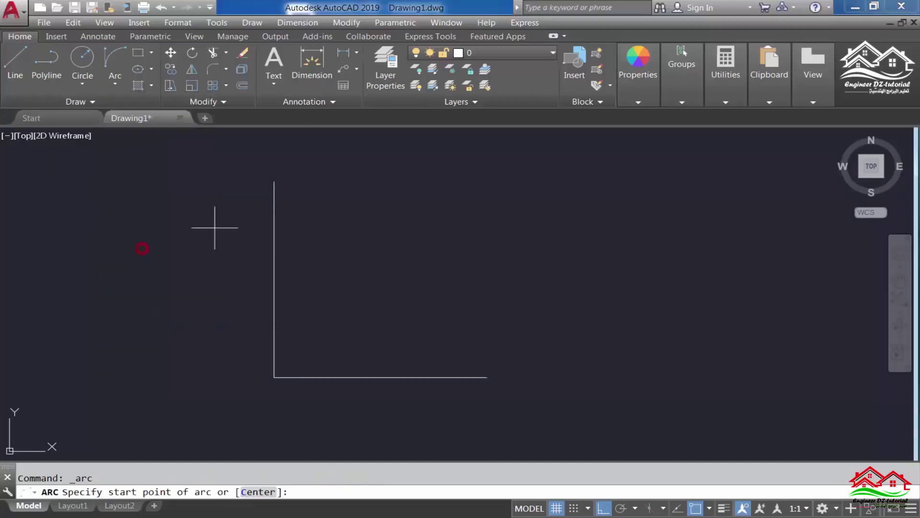
left_click(272, 182)
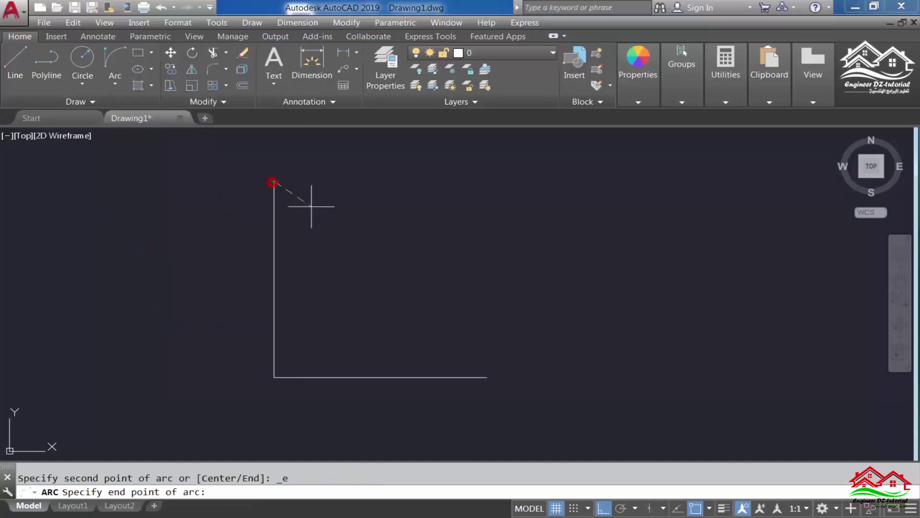
left_click(486, 377)
left_click(640, 351)
middle_click_drag(369, 304, 446, 257)
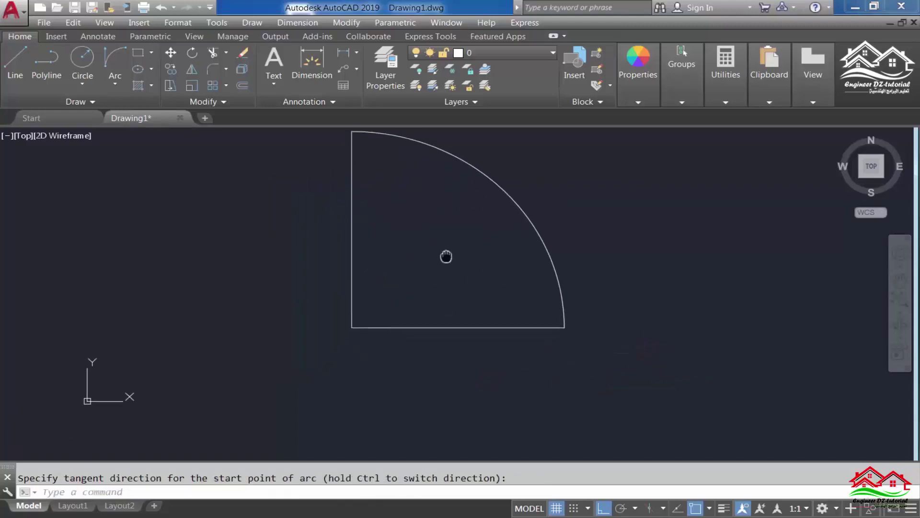
scroll(356, 344, "up", 4)
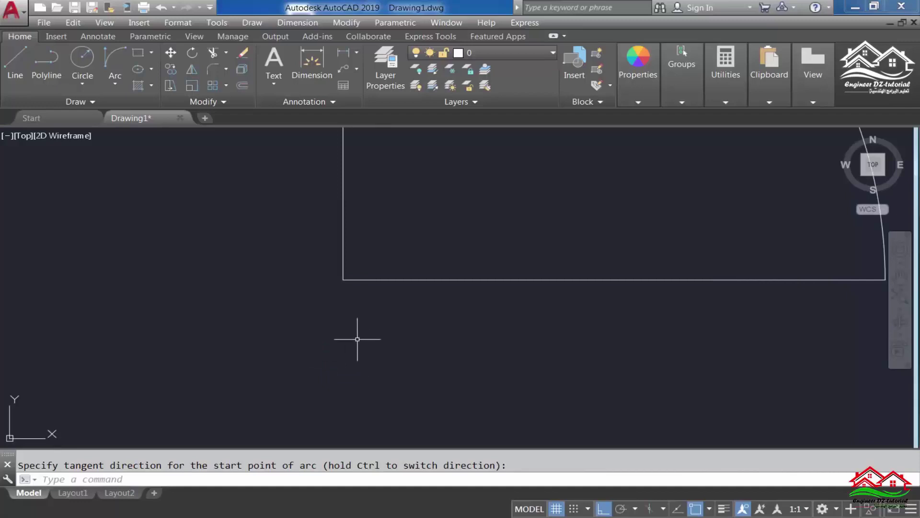
Draw a 0.05 by 0.1 jamb rectangle from the hinge corner to @-0.05,-0.1
type("rec")
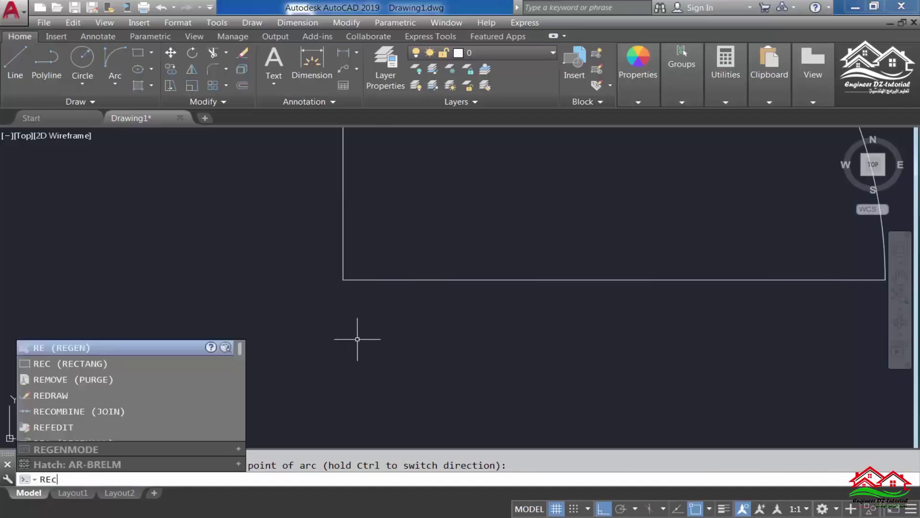
key("Return")
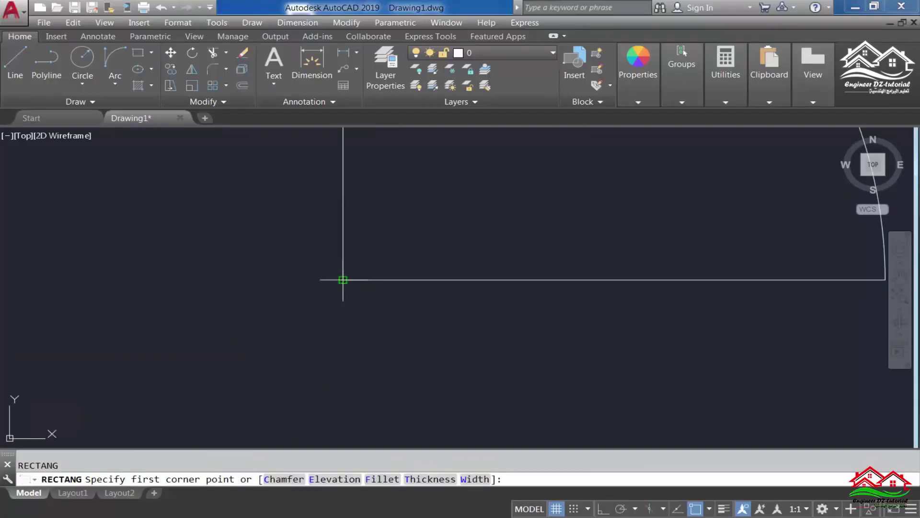
left_click(343, 279)
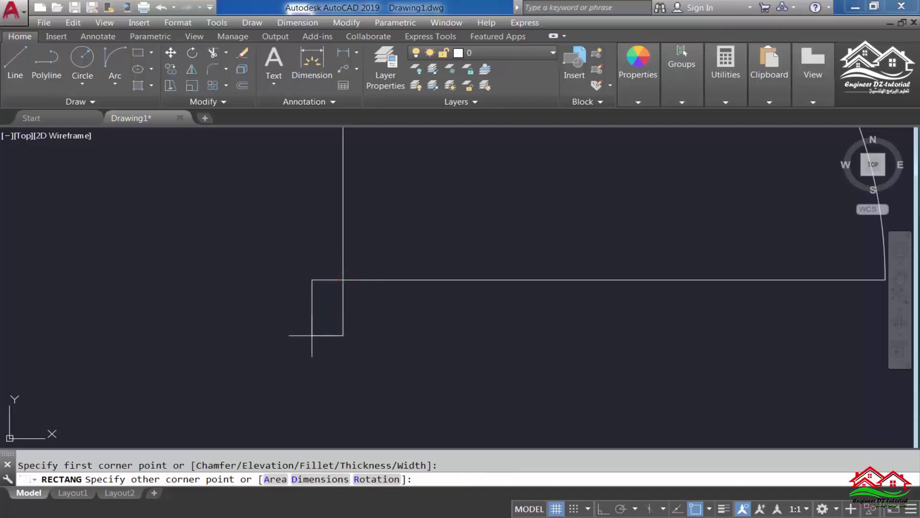
type("@-")
type("0")
type(".05,-")
type("0.1")
key("Return")
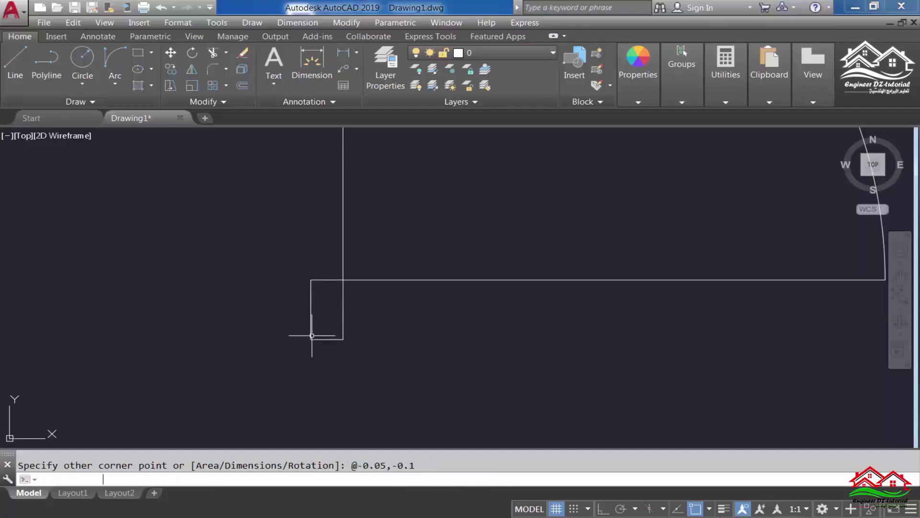
key("F8")
scroll(333, 370, "down", 3)
scroll(326, 364, "up", 3)
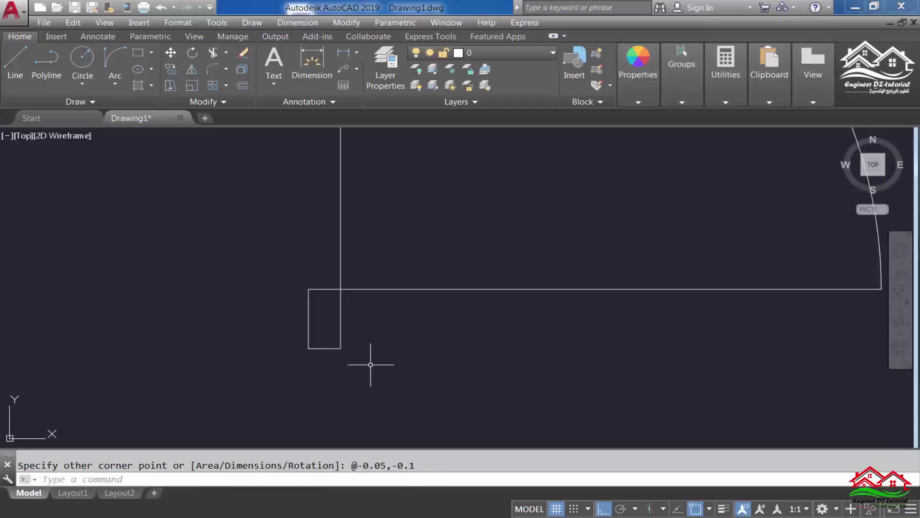
middle_click_drag(370, 365, 474, 269)
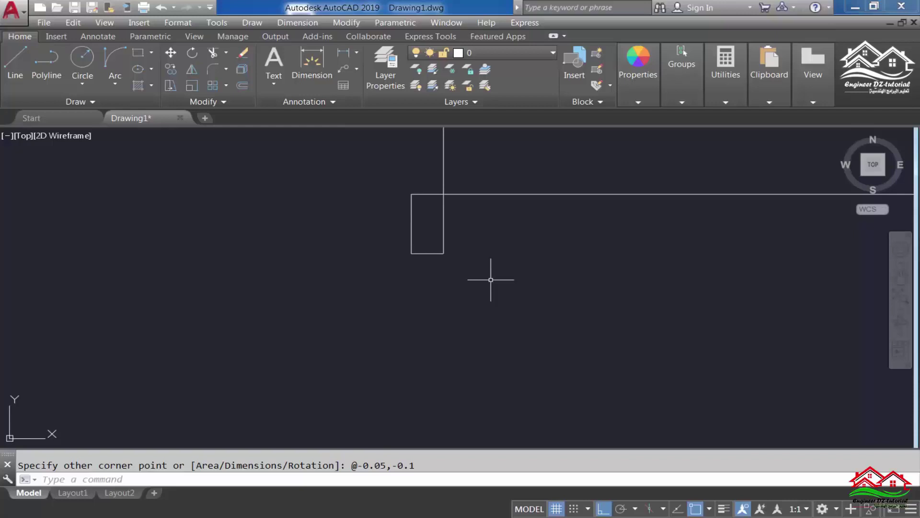
scroll(421, 211, "up", 2)
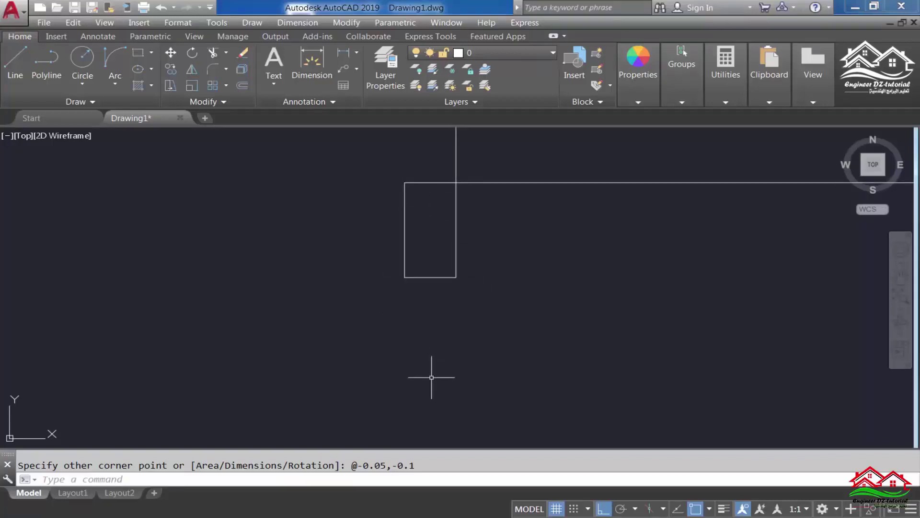
Draw a short vertical line down from the rectangle's lower-left corner
type("l")
key("Return")
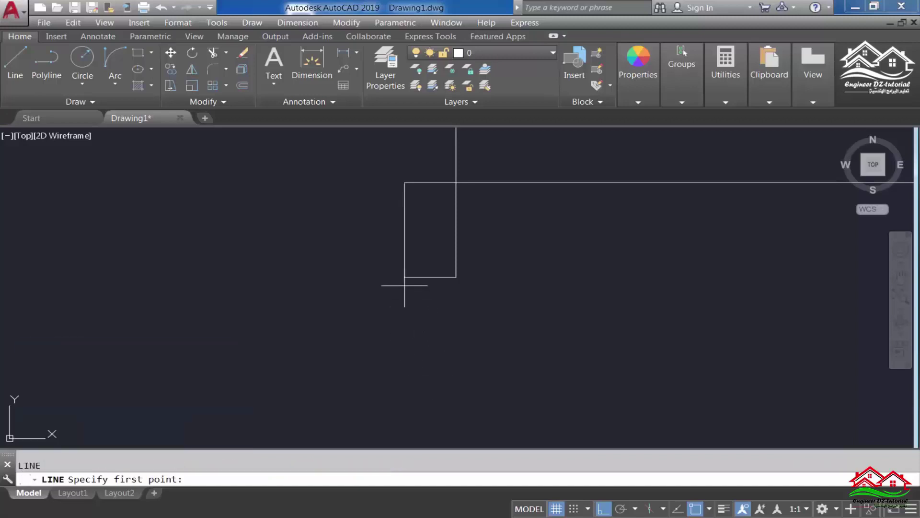
left_click(405, 277)
type("0.")
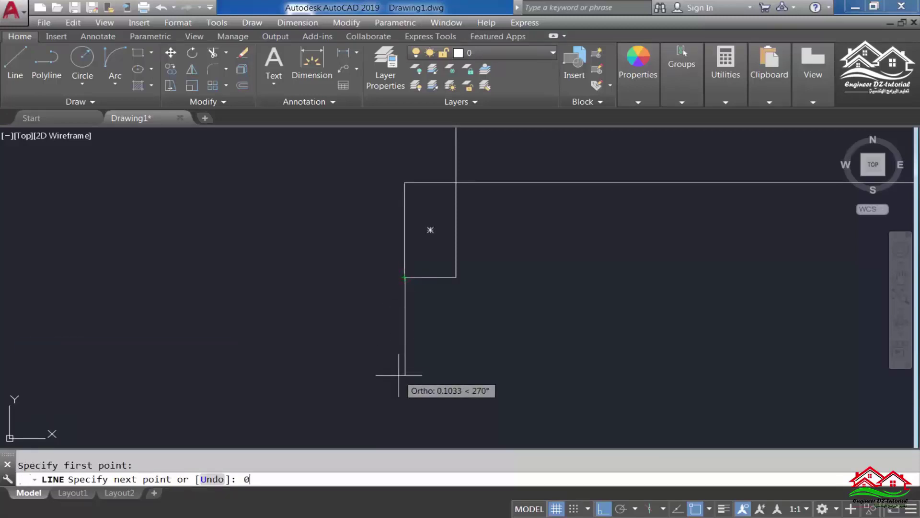
type("1")
key("Return")
key("Return")
scroll(309, 354, "down", 4)
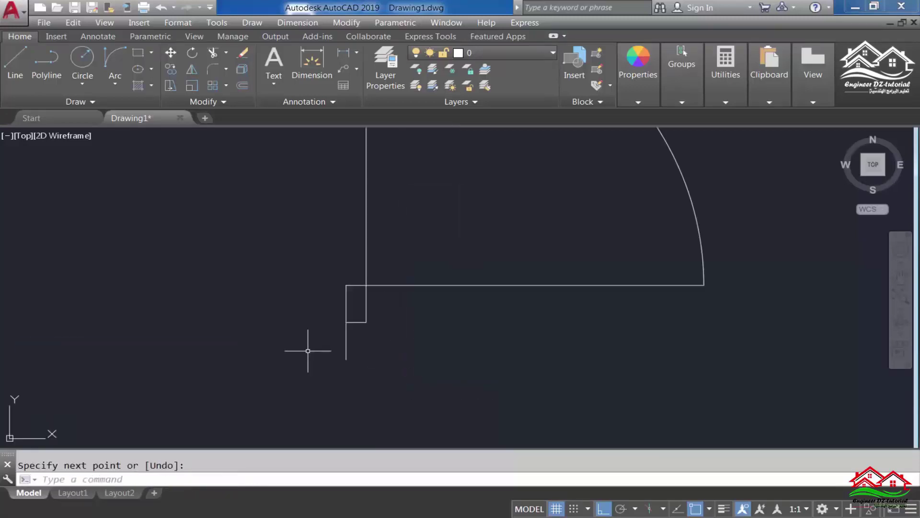
Try mirroring the left jamb stop, then cancel and undo the misplaced result
left_click(305, 259)
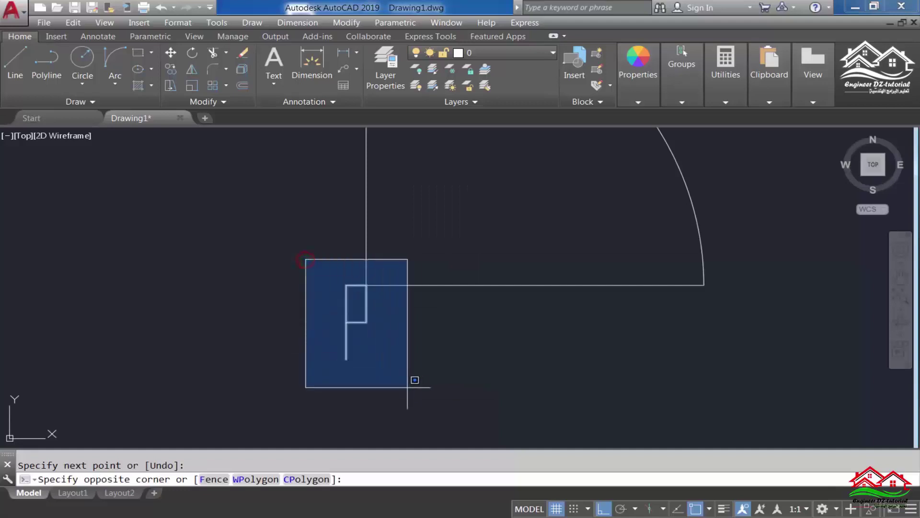
key("Escape")
type("M")
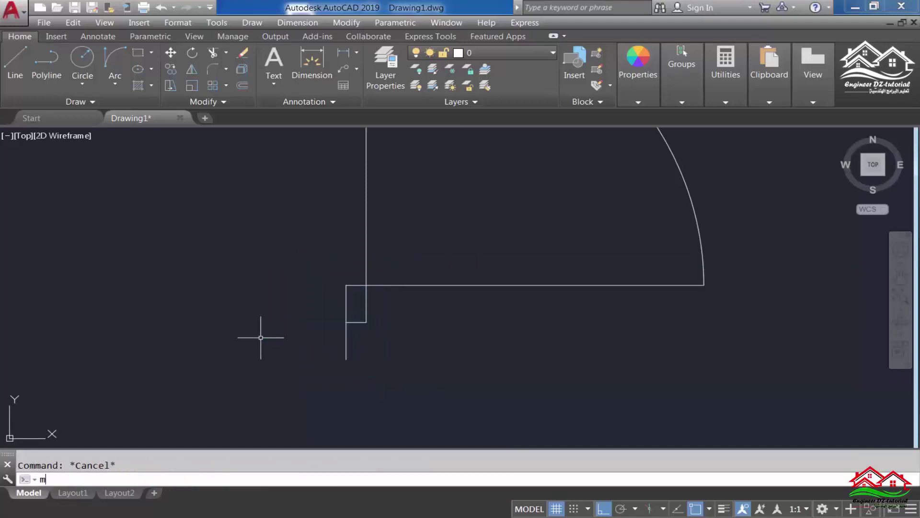
type("irror")
key("Return")
left_click(265, 249)
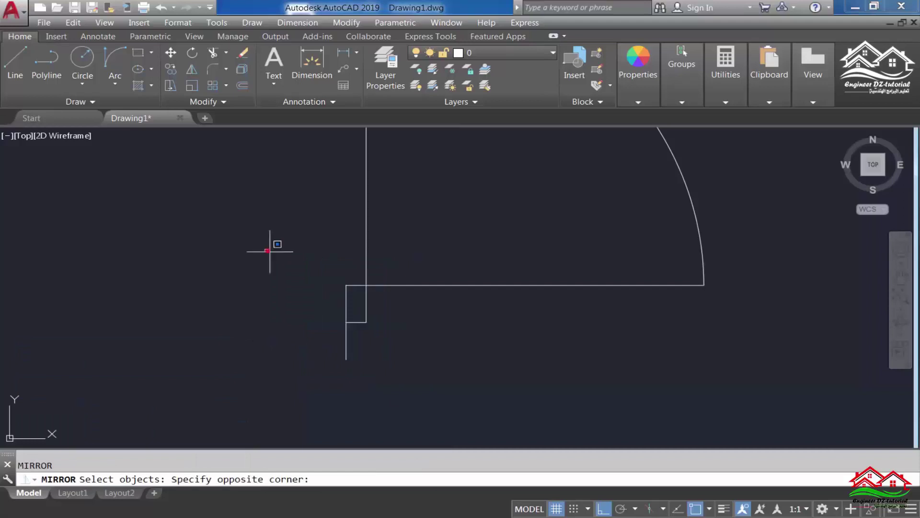
left_click(398, 389)
key("Return")
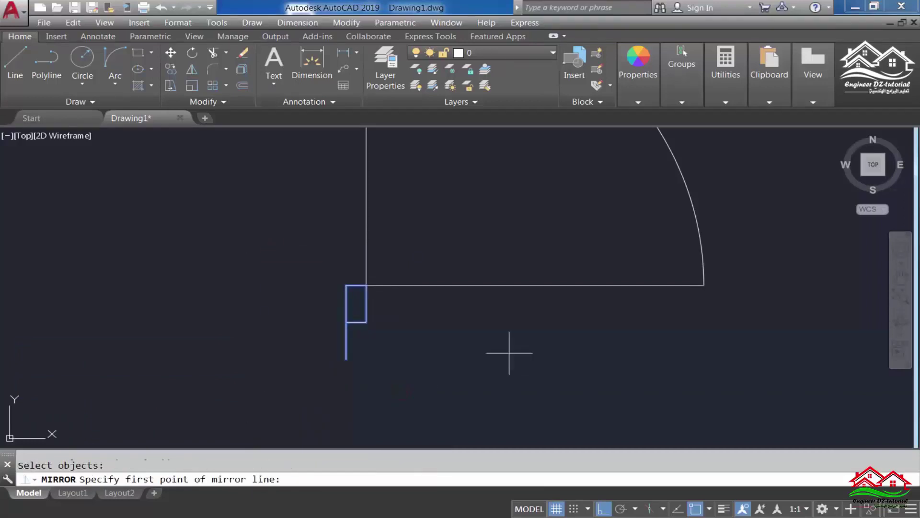
left_click(537, 286)
scroll(537, 309, "down", 5)
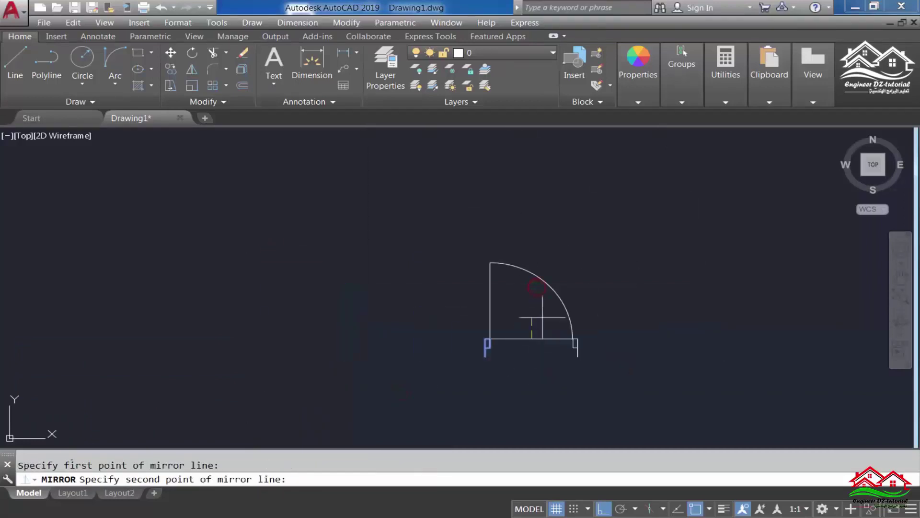
left_click(536, 204)
scroll(532, 352, "up", 4)
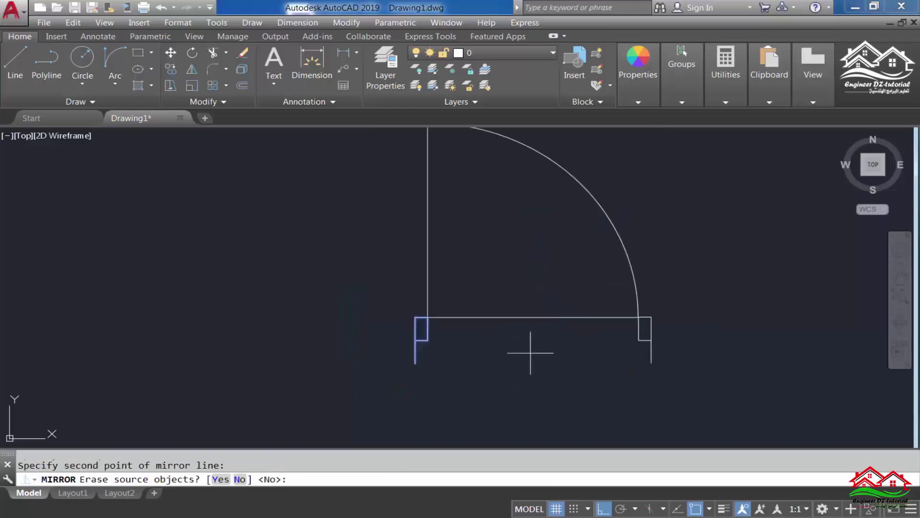
scroll(530, 352, "up", 2)
key("Escape")
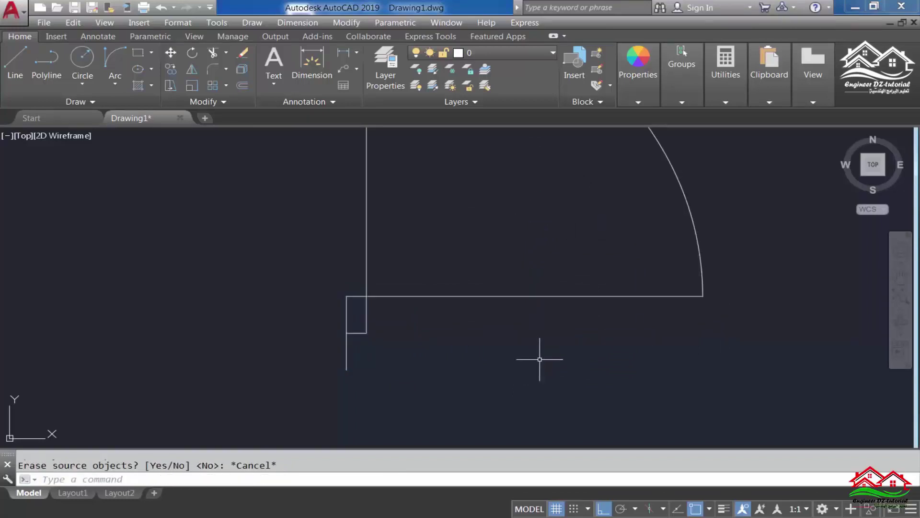
key("ctrl+z")
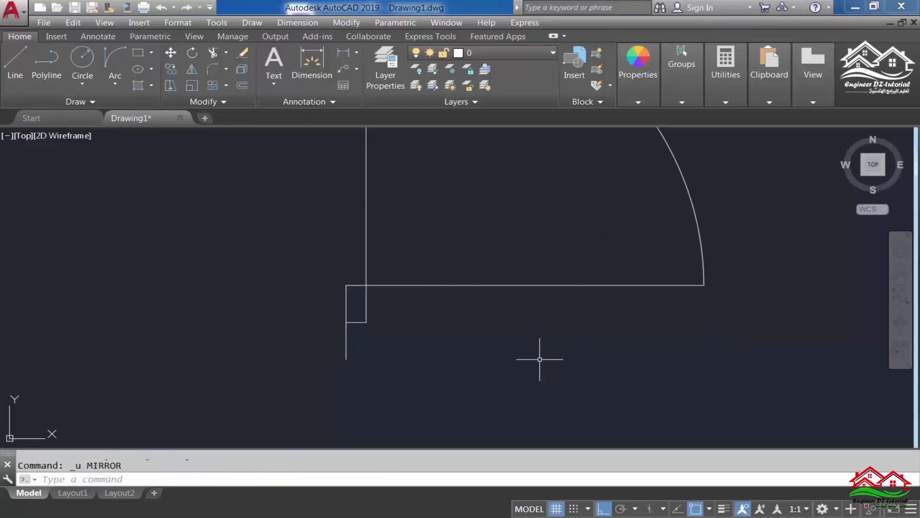
Mirror the left jamb stop about a vertical line through the threshold midpoint, keeping the original
type("mi")
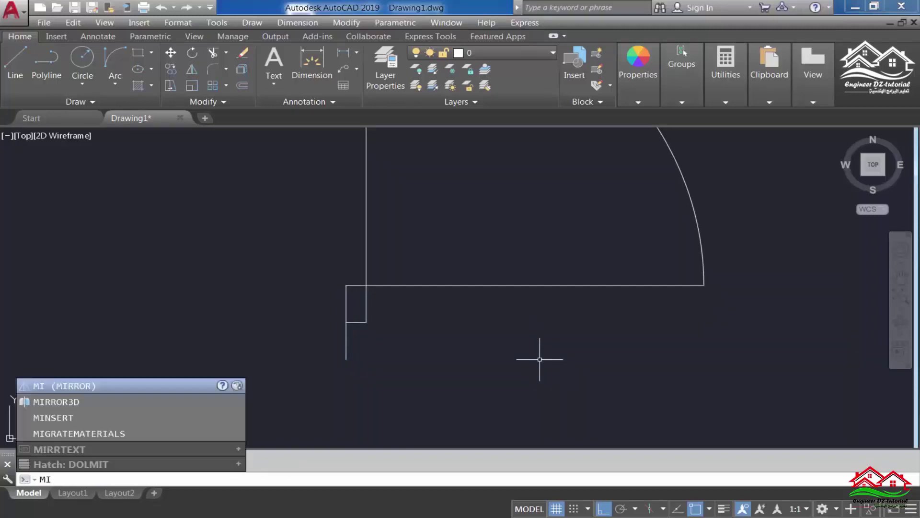
key("Return")
left_click(284, 248)
left_click(421, 400)
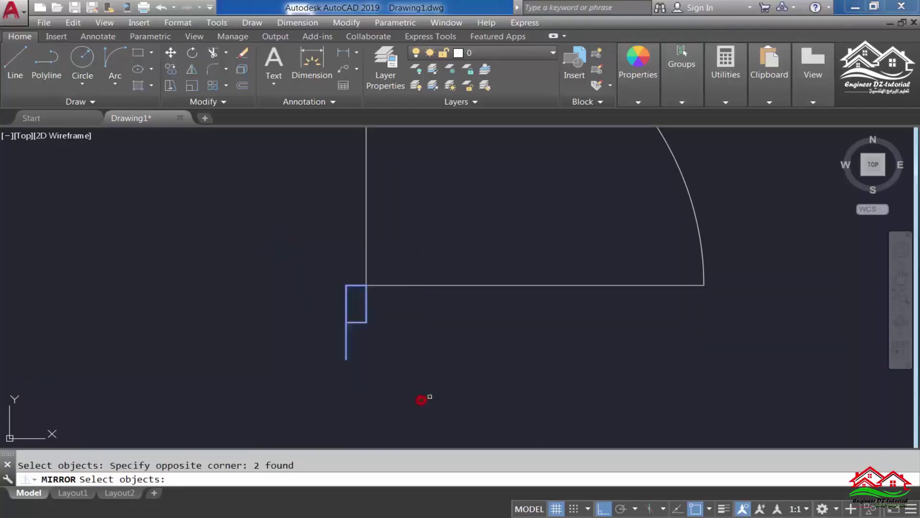
key("Return")
left_click(534, 285)
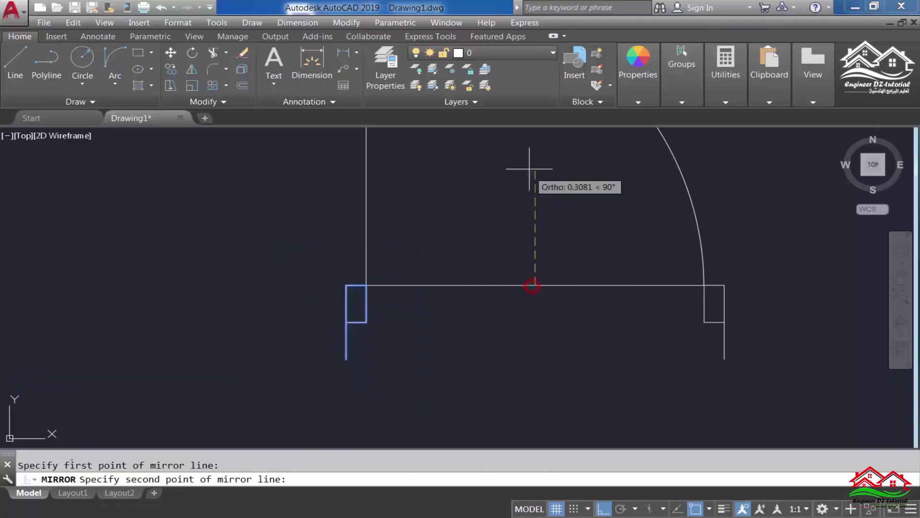
left_click(529, 168)
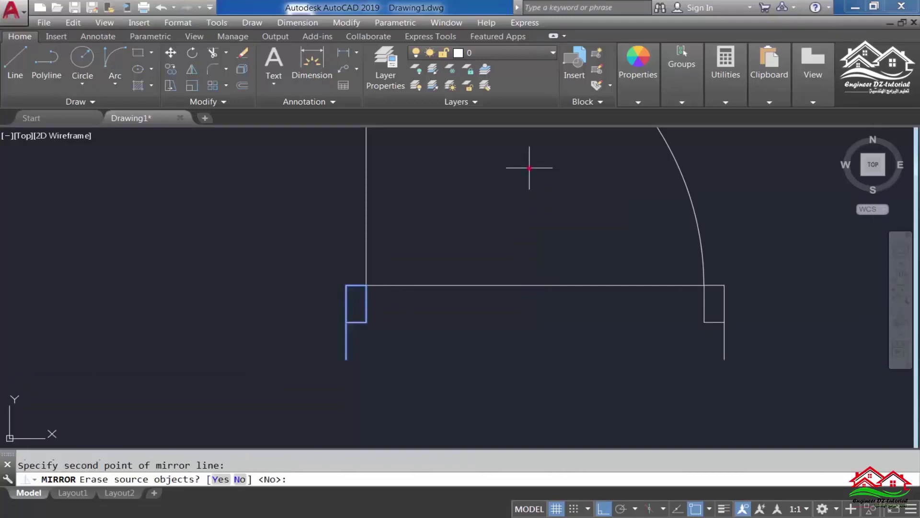
left_click(243, 482)
Delete the horizontal line across the doorway
middle_click_drag(482, 321, 441, 382)
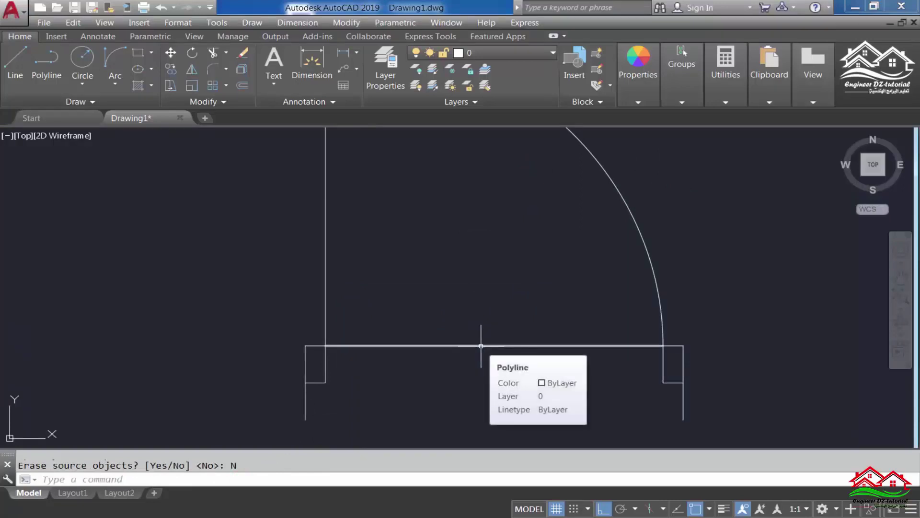
left_click(480, 346)
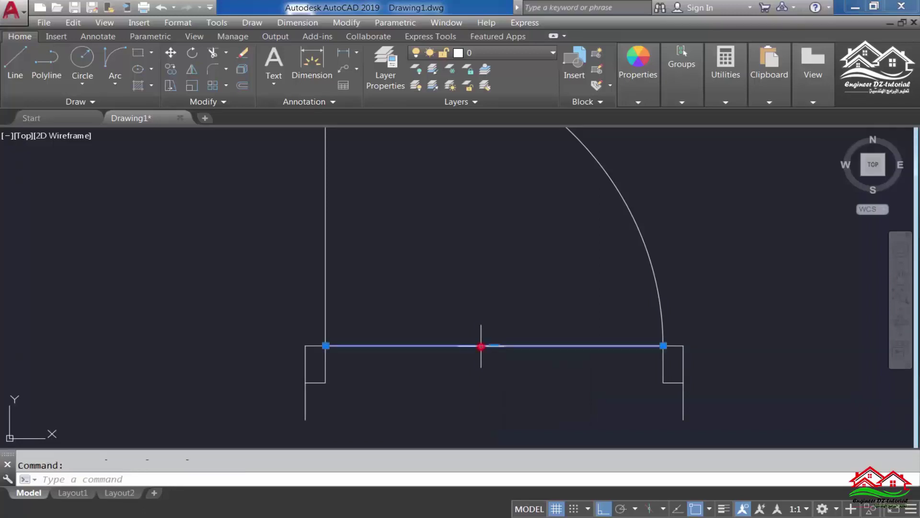
key("Delete")
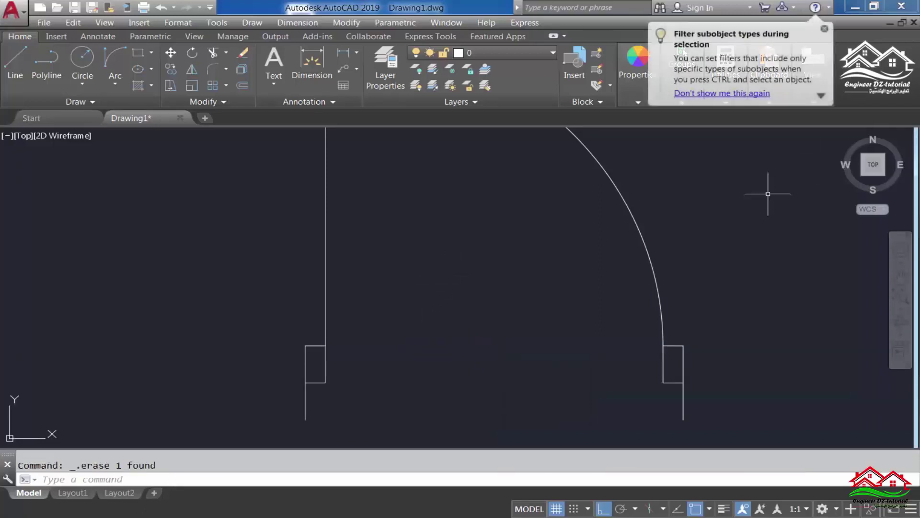
left_click(825, 28)
scroll(489, 291, "down", 5)
Start a rectangle with its first corner offset 0.007 from the left jamb
scroll(494, 285, "up", 2)
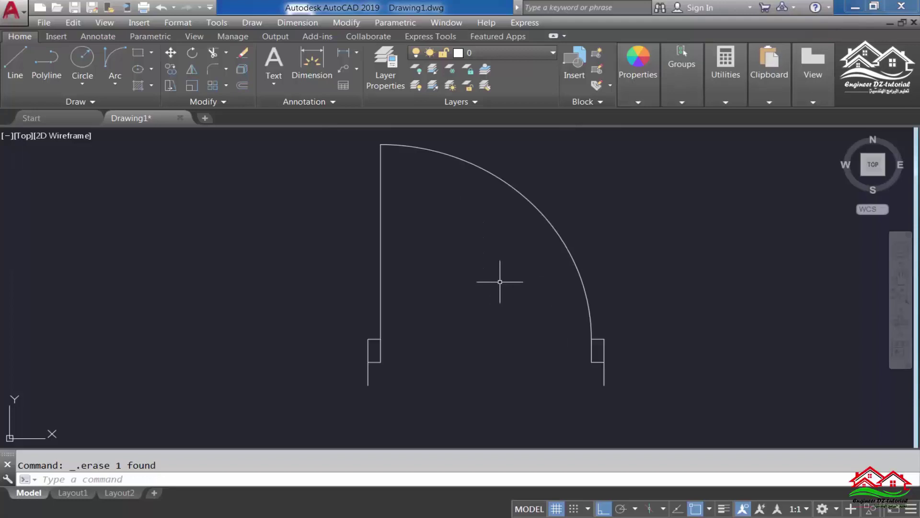
middle_click_drag(474, 381, 448, 329)
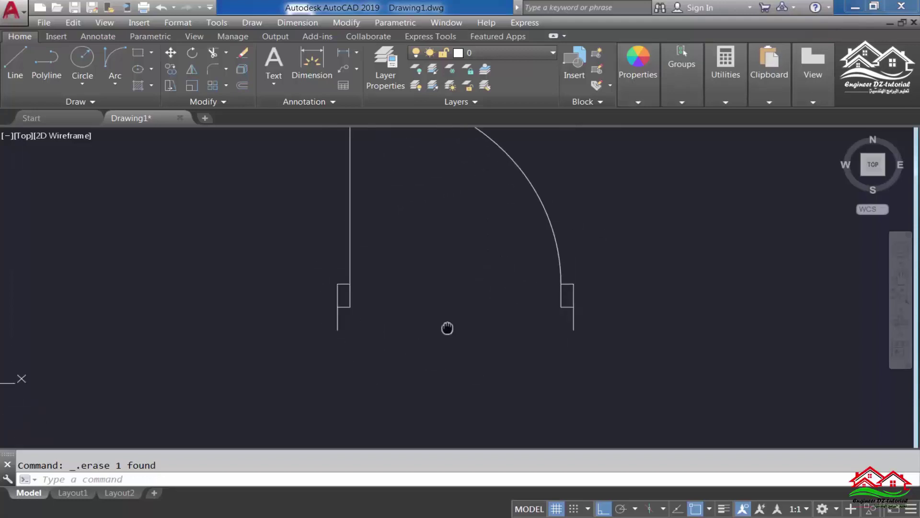
scroll(458, 324, "up", 4)
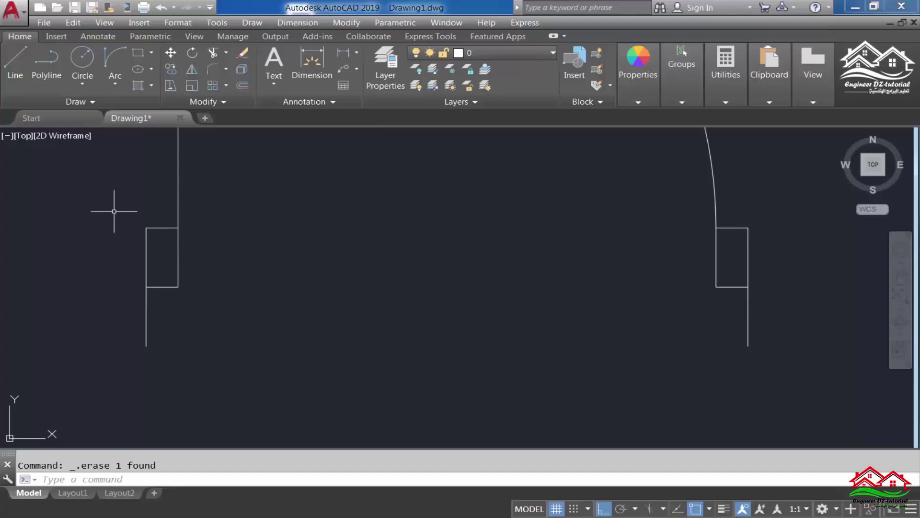
type("RE")
type("c")
key("Return")
scroll(124, 211, "up", 2)
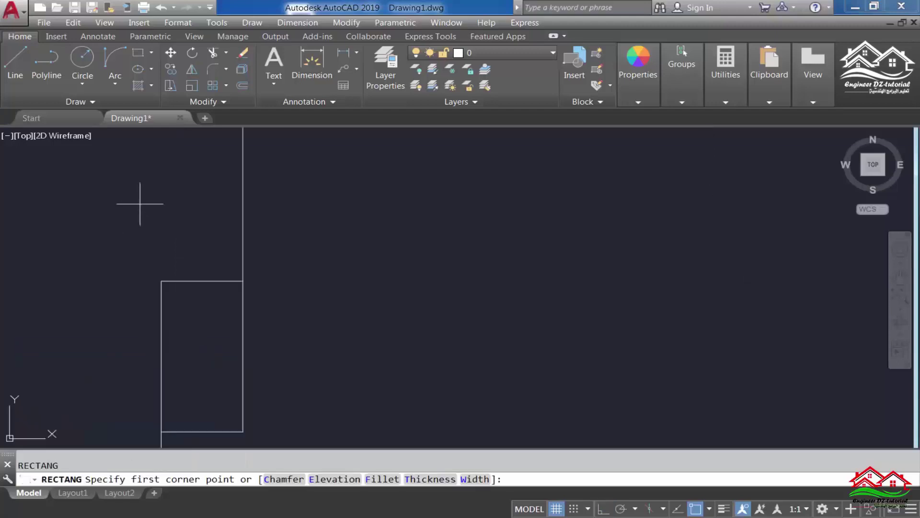
scroll(139, 201, "up", 2)
type("0.007")
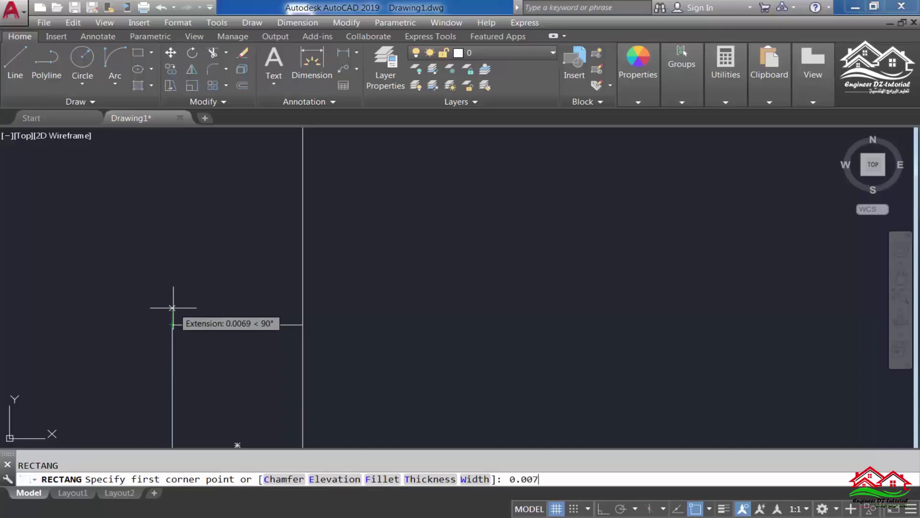
key("Return")
Set the rectangle's opposite corner 0.007 below the right jamb
scroll(214, 246, "down", 2)
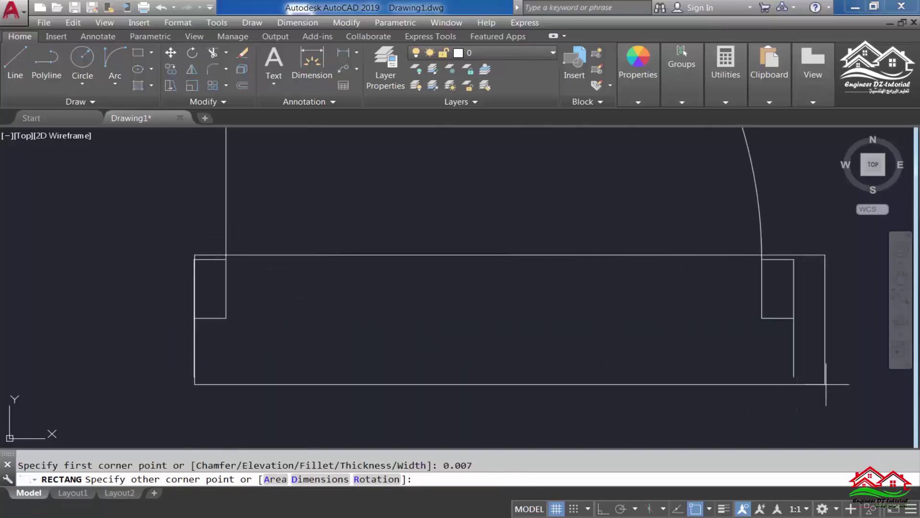
scroll(195, 257, "up", 2)
scroll(267, 315, "up", 1)
scroll(485, 362, "up", 1)
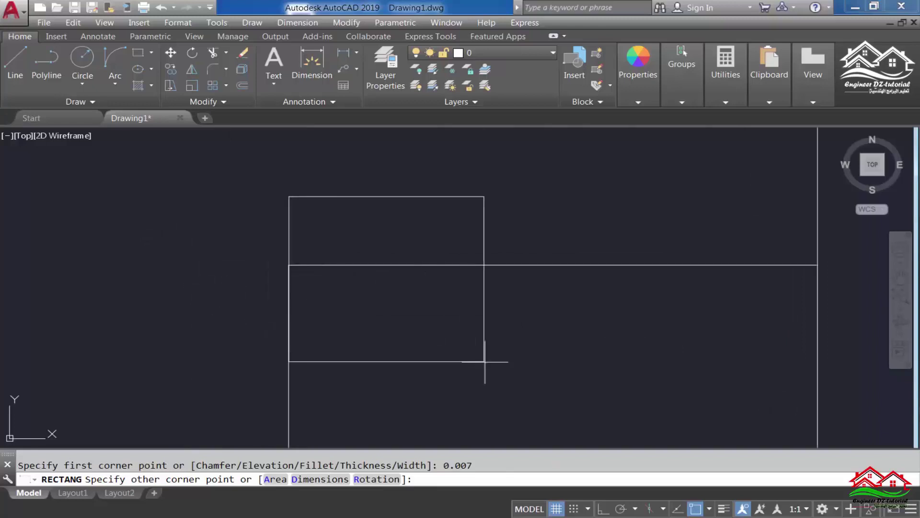
scroll(281, 264, "down", 2)
scroll(257, 243, "up", 2)
scroll(259, 254, "down", 2)
type("0.007")
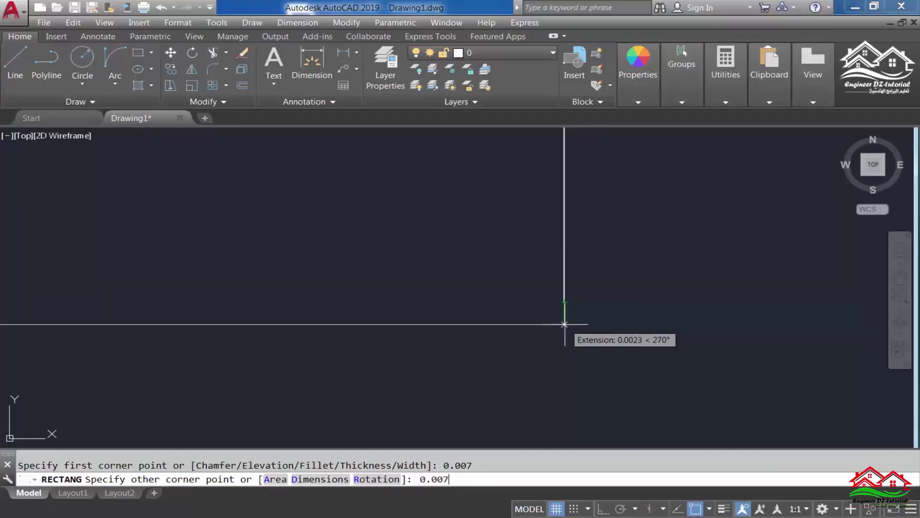
key("Return")
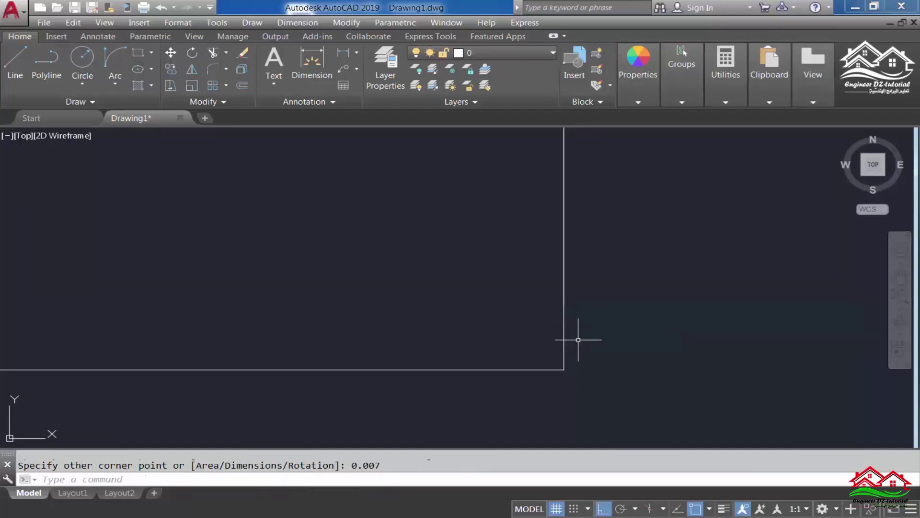
scroll(627, 335, "up", 2)
scroll(606, 322, "down", 2)
scroll(611, 269, "down", 3)
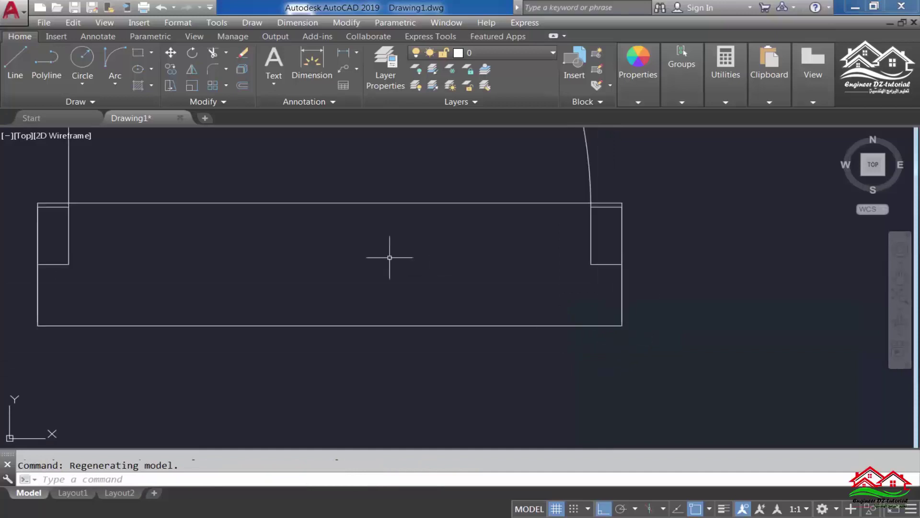
middle_click_drag(390, 257, 547, 274)
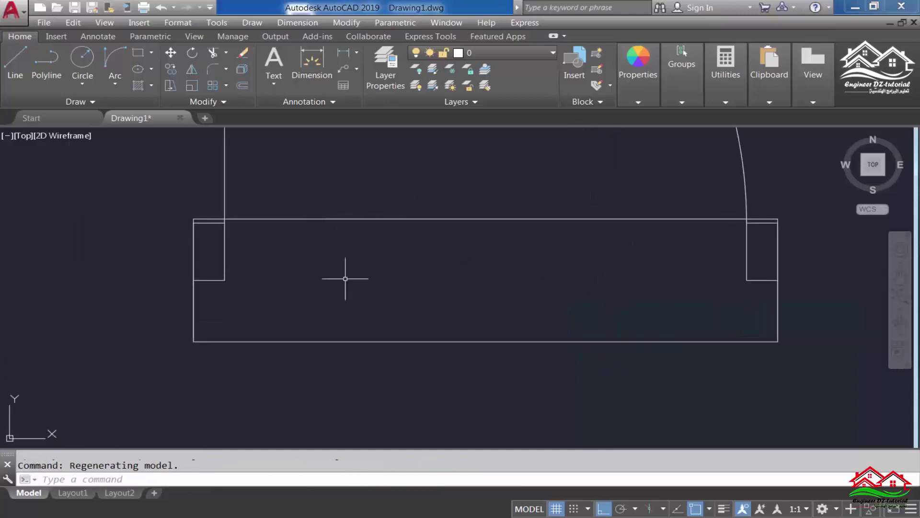
Convert the doorway rectangle polyline into a wipeout, erasing the original outline
left_click(163, 478)
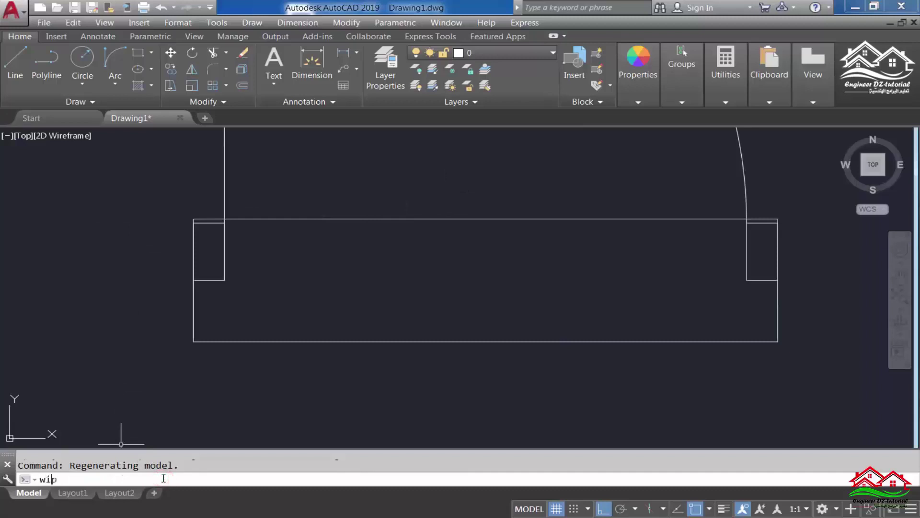
type("WIPEOUT")
key("Return")
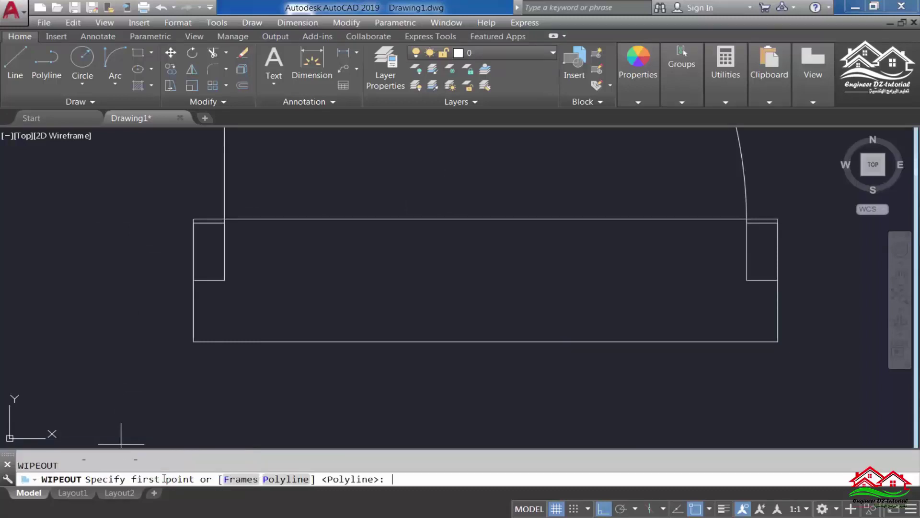
left_click(278, 478)
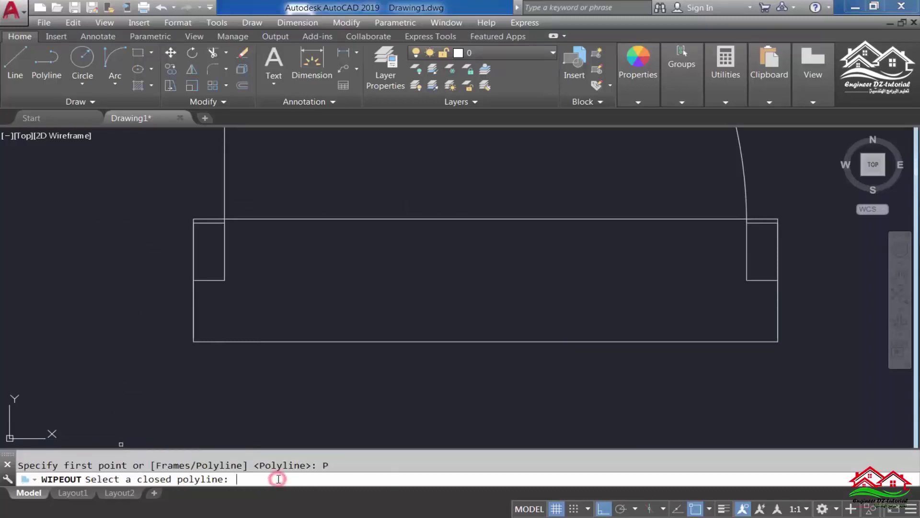
left_click(322, 341)
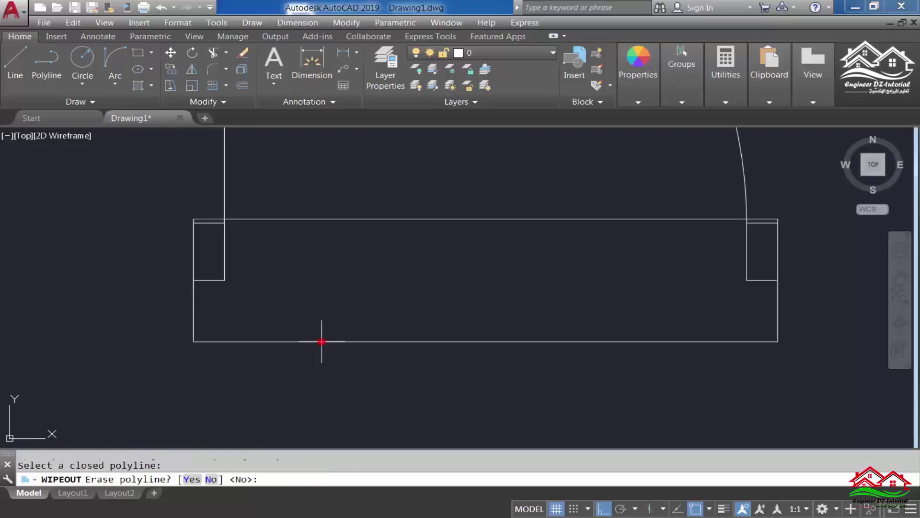
left_click(191, 480)
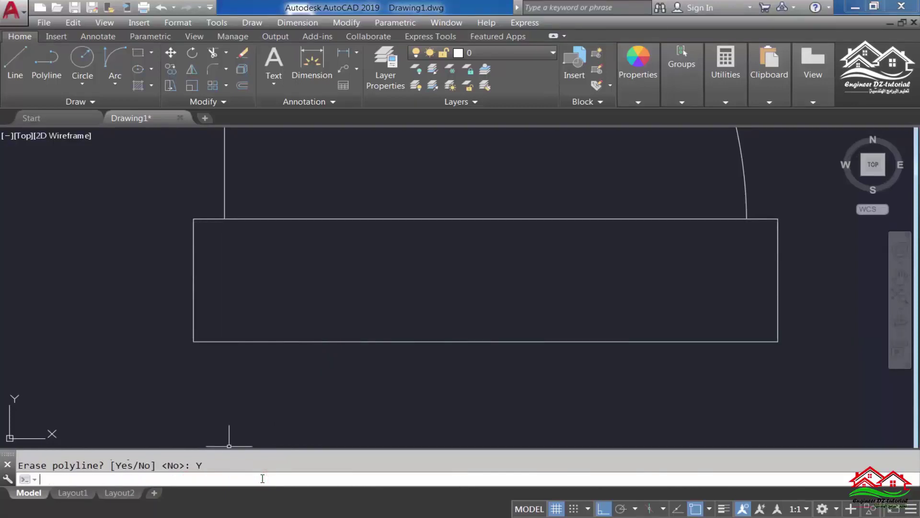
Set wipeout Frames to OFF
key("Return")
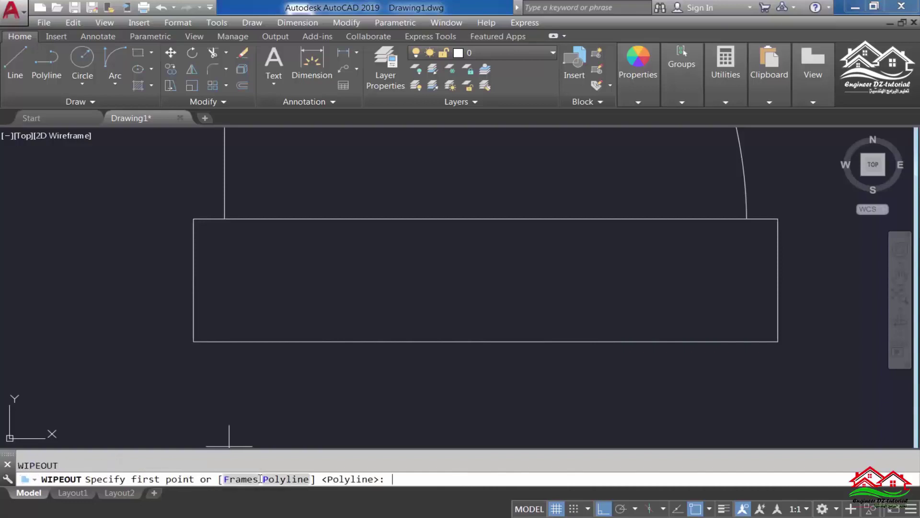
left_click(238, 483)
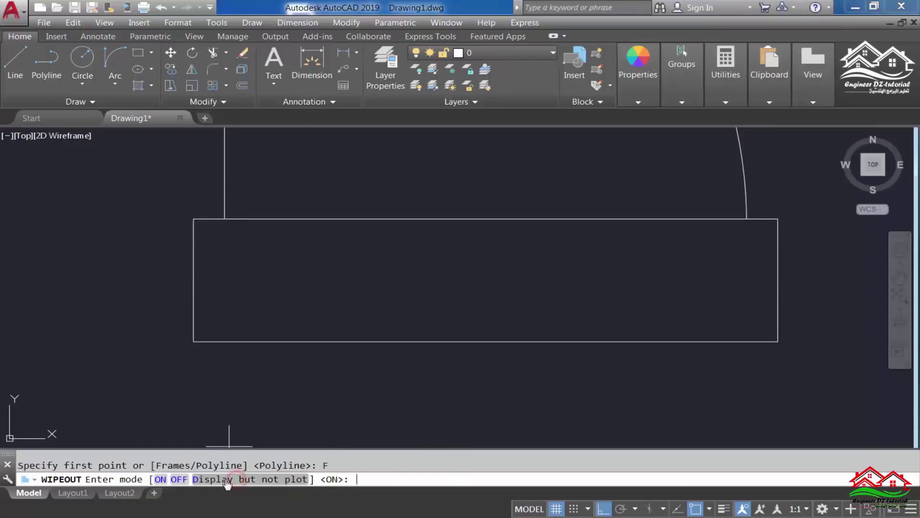
left_click(184, 480)
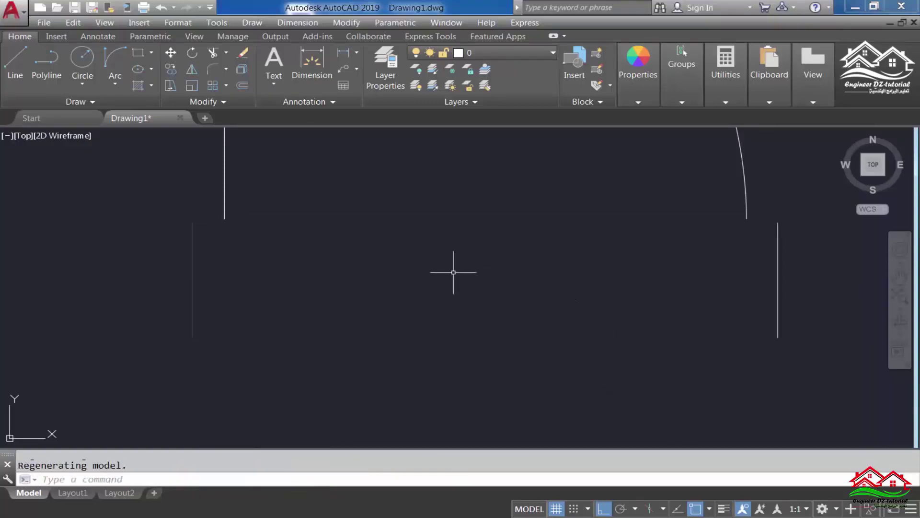
scroll(367, 328, "down", 2)
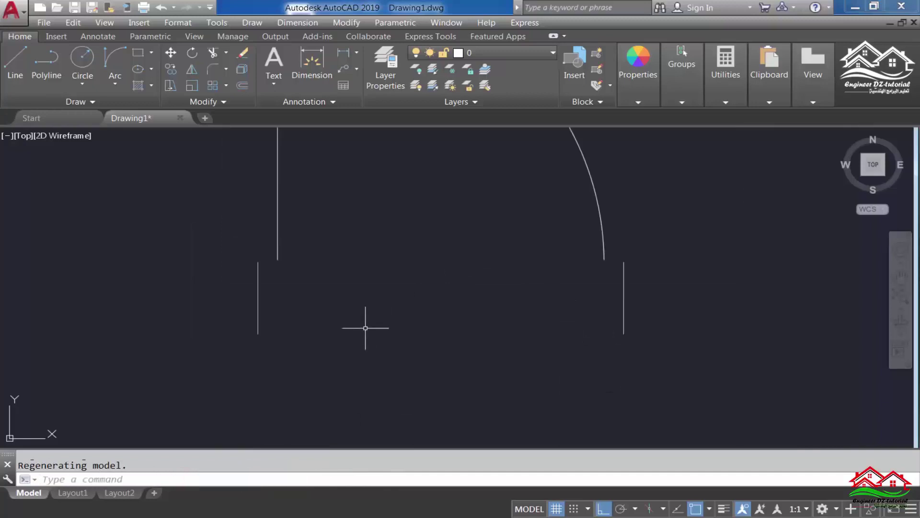
Bring both jamb boxes and their short lines to the front, above the wipeout
left_click(541, 217)
left_click(666, 383)
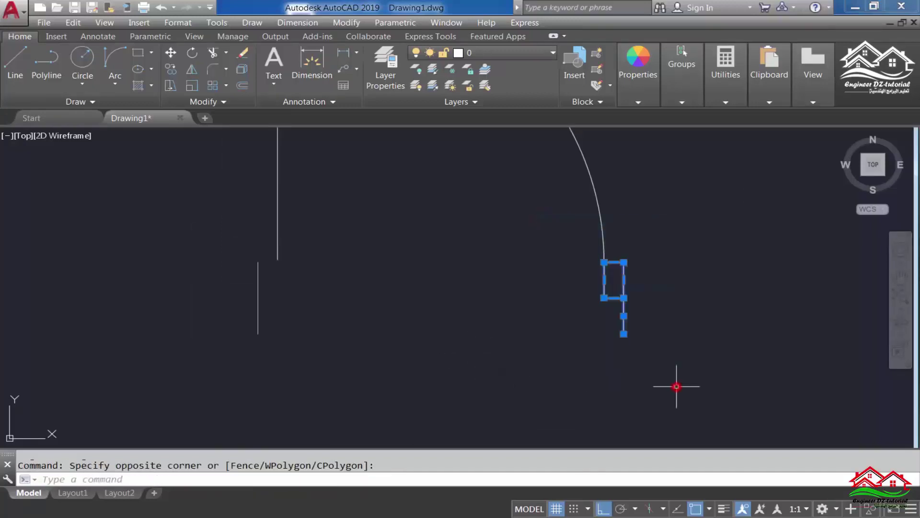
left_click(211, 229)
left_click(359, 359)
left_click(649, 166)
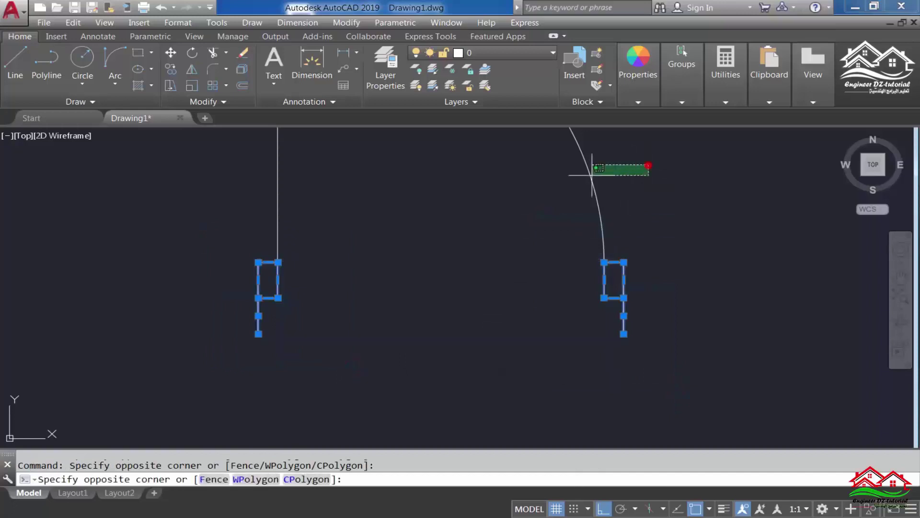
left_click(220, 198)
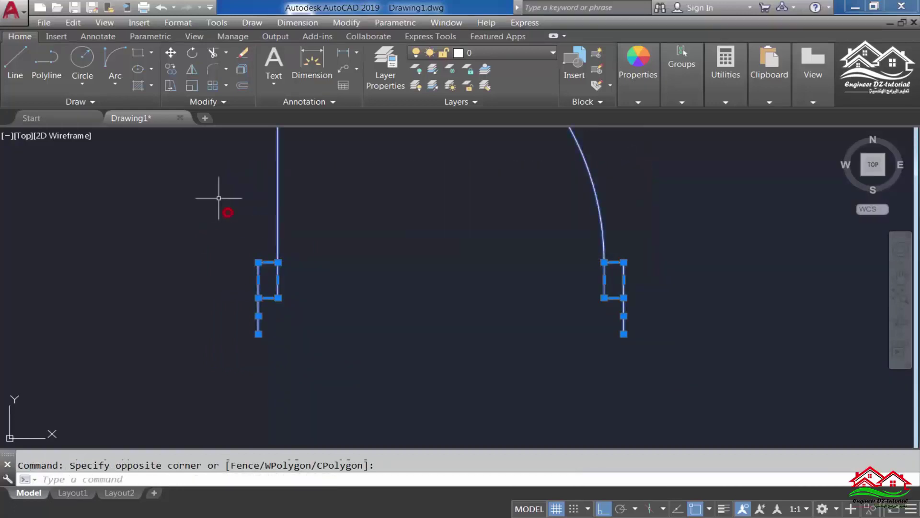
right_click(158, 140)
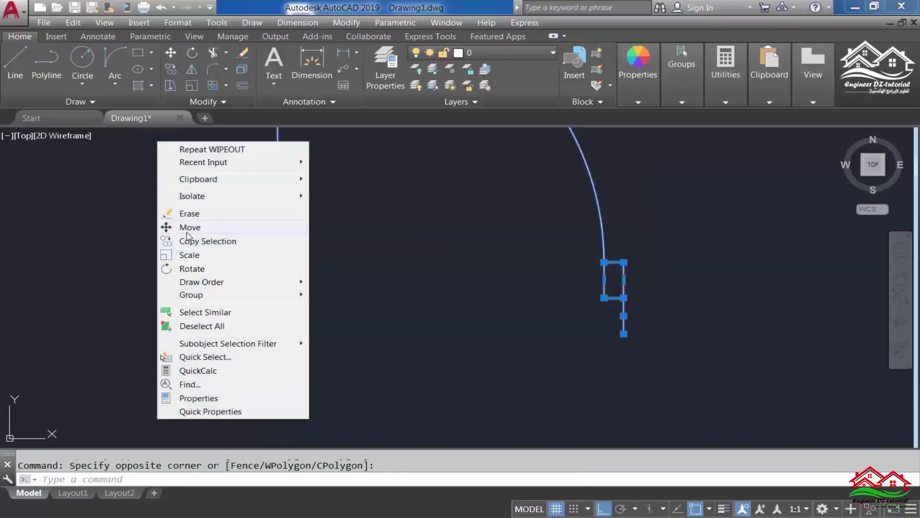
mouse_move(201, 282)
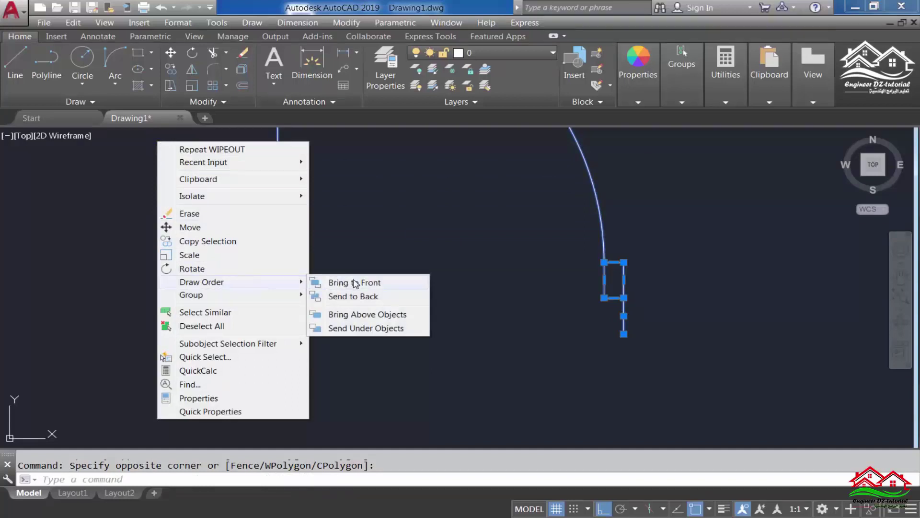
left_click(355, 284)
scroll(479, 402, "down", 4)
scroll(453, 404, "up", 4)
scroll(431, 388, "down", 2)
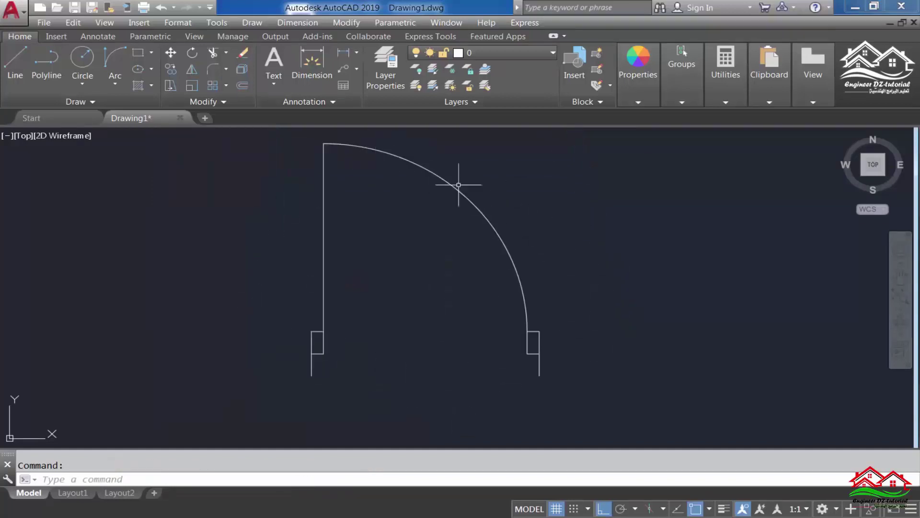
Start a block named Door with its base point at the lower-left jamb corner
type("B")
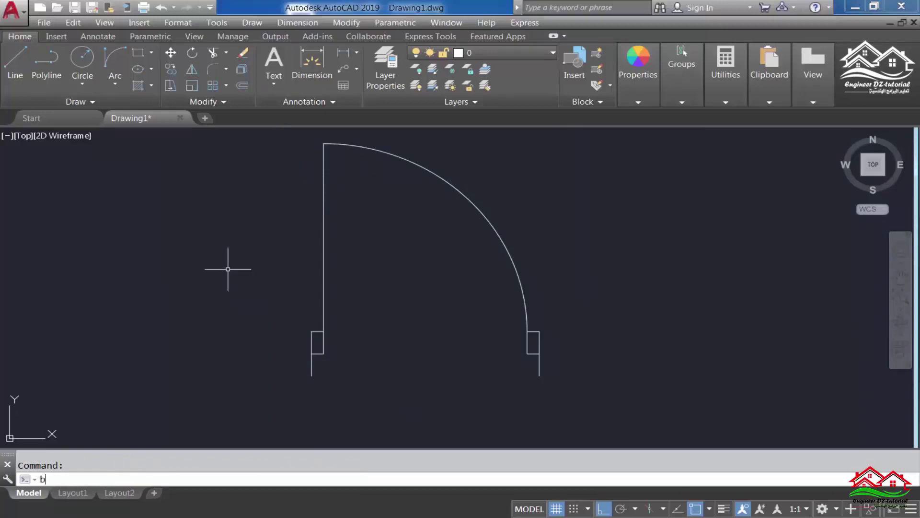
key("Return")
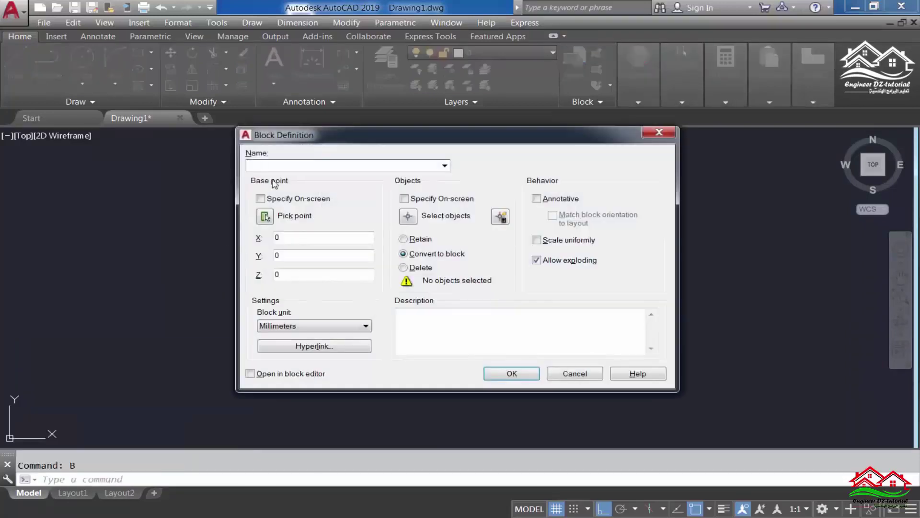
type("Door")
left_click(266, 218)
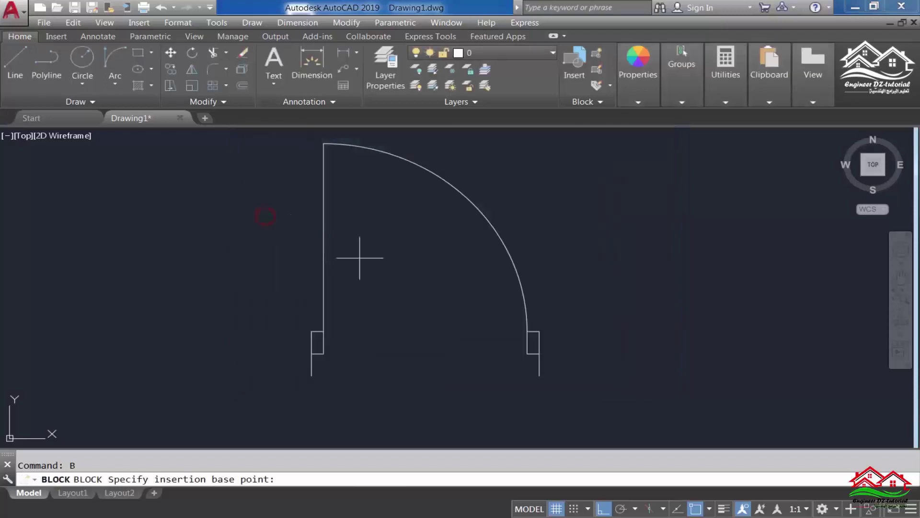
scroll(318, 343, "up", 5)
scroll(316, 269, "up", 5)
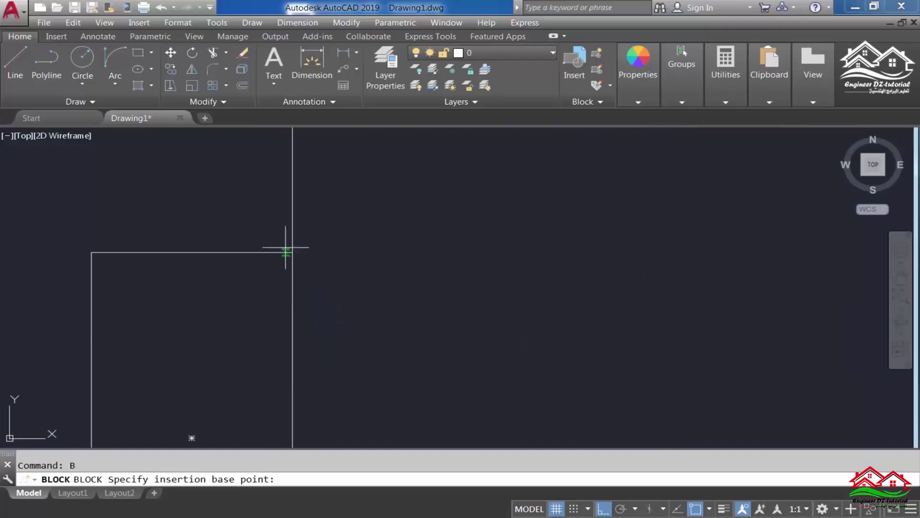
scroll(297, 259, "up", 2)
left_click(314, 267)
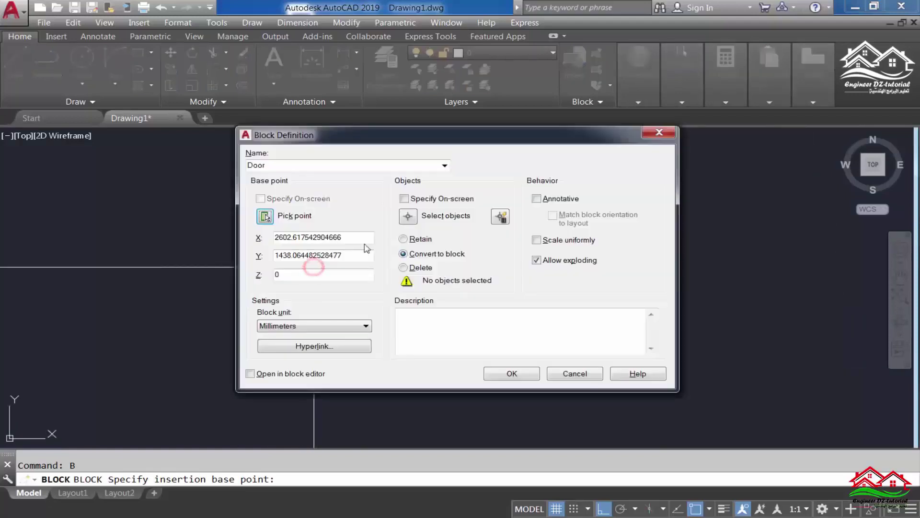
Window-select the seven door objects and create the Door block
left_click(408, 216)
scroll(329, 296, "down", 10)
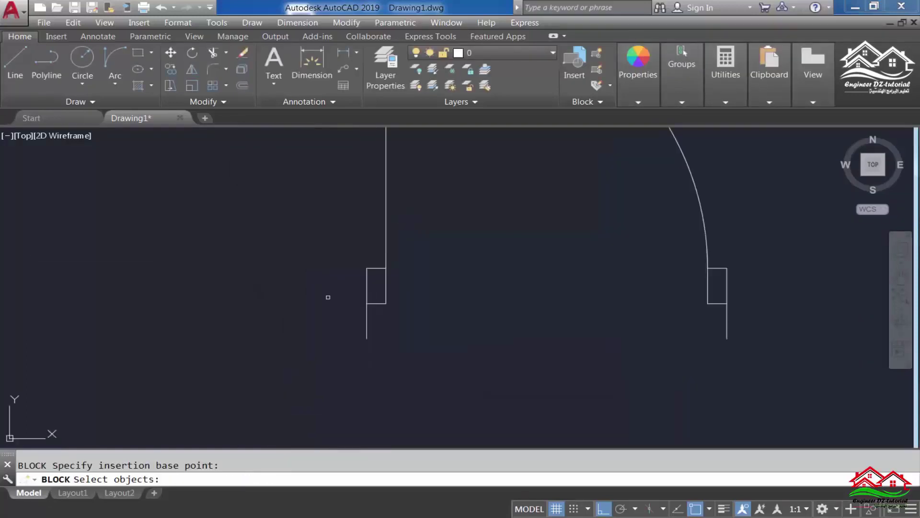
scroll(343, 282, "down", 4)
left_click(302, 150)
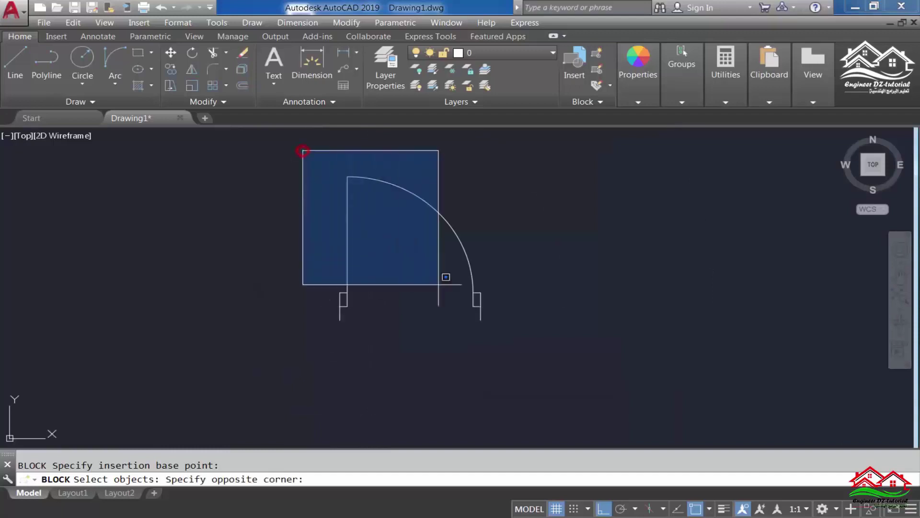
left_click(553, 365)
key("Return")
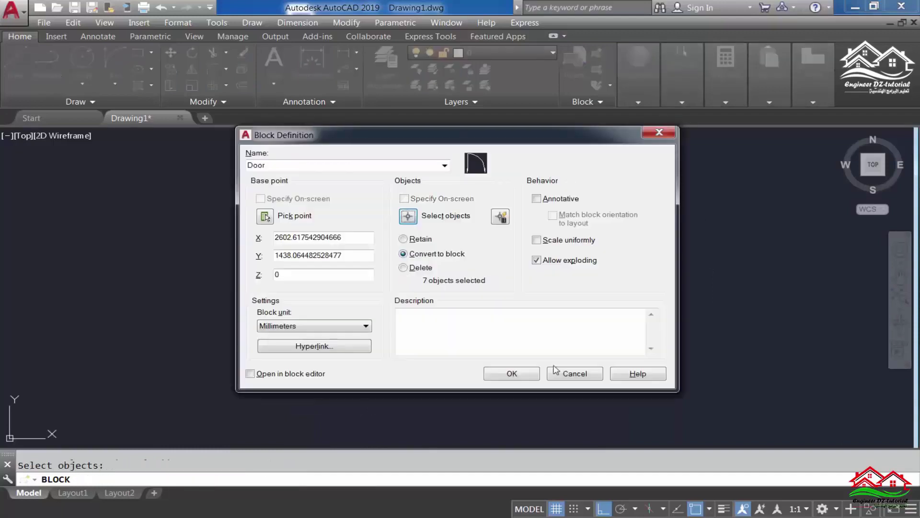
left_click(518, 377)
middle_click_drag(606, 312, 445, 331)
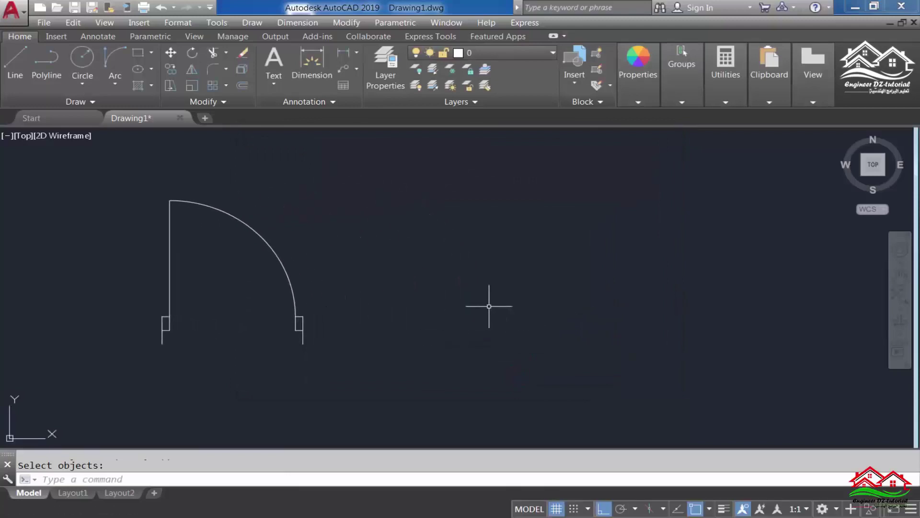
Draw a horizontal 0.2-scale multiline wall to the right of the door
type("m")
key("Return")
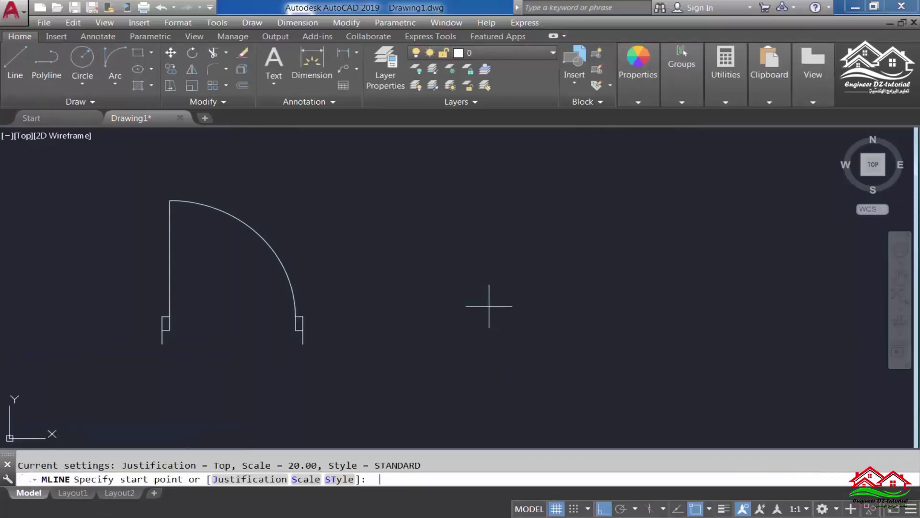
left_click(309, 479)
type("0.2")
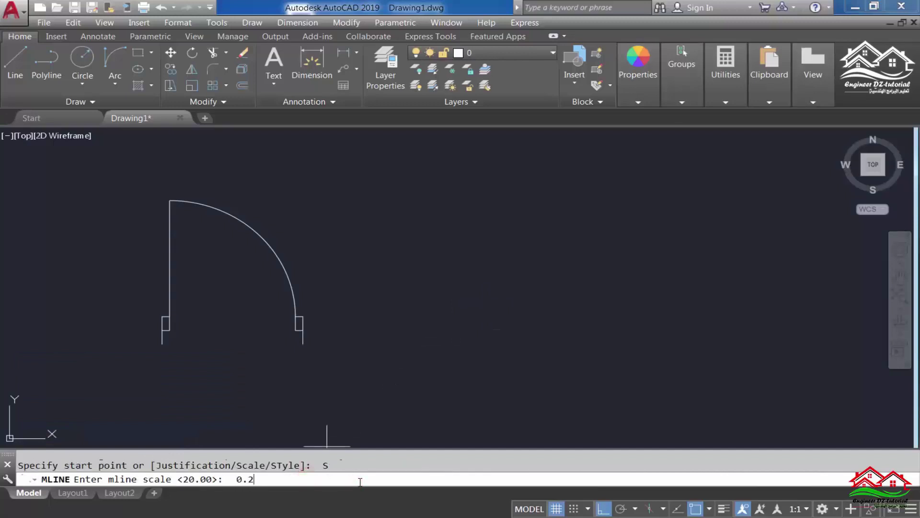
key("Return")
left_click(395, 297)
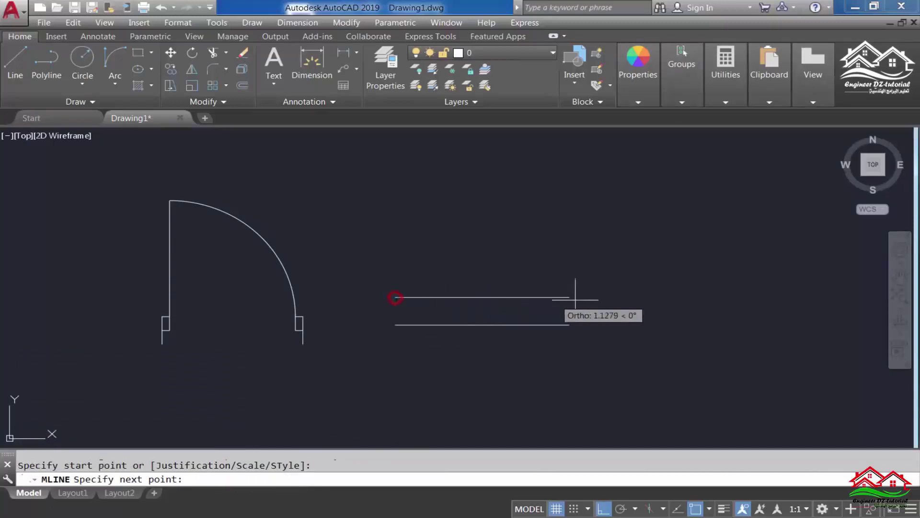
left_click(798, 302)
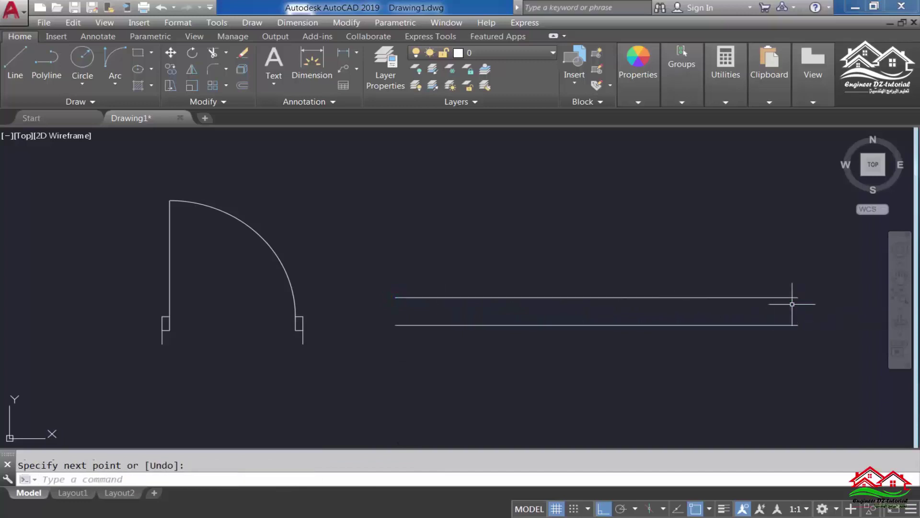
key("Return")
type("i")
key("Return")
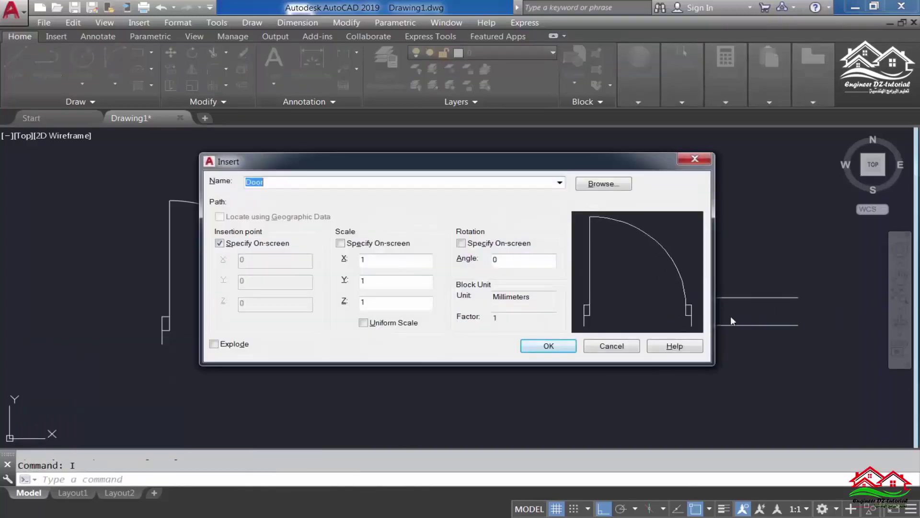
Insert a Door block copy into the wall so its wipeout hides the wall lines
left_click(546, 350)
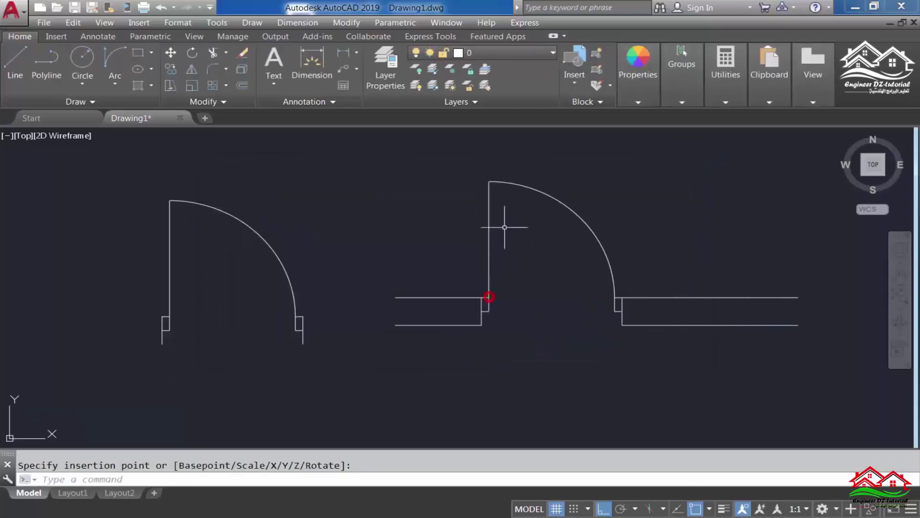
scroll(485, 348, "down", 2)
scroll(527, 327, "up", 2)
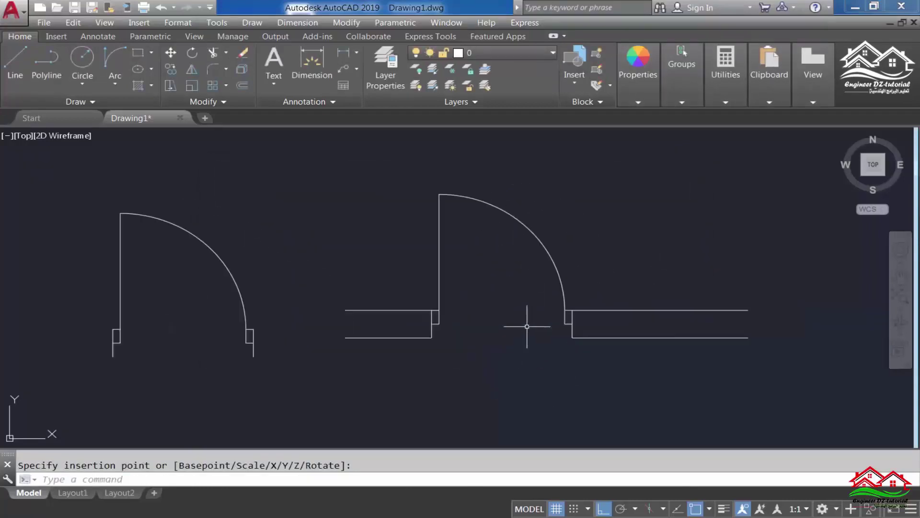
left_click(718, 276)
left_click(656, 382)
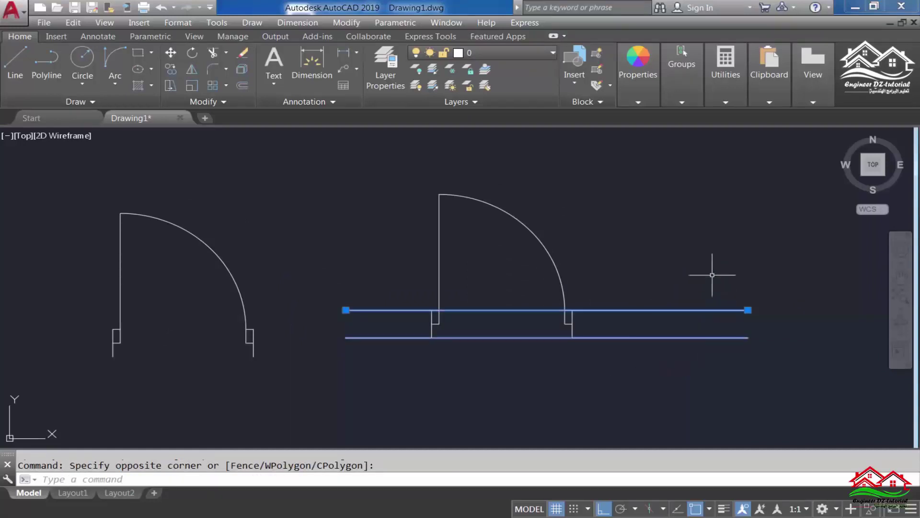
key("Escape")
Regenerate the display, recheck the wall lines, and centre the standalone door in view
left_click(731, 262)
left_click(695, 372)
key("Escape")
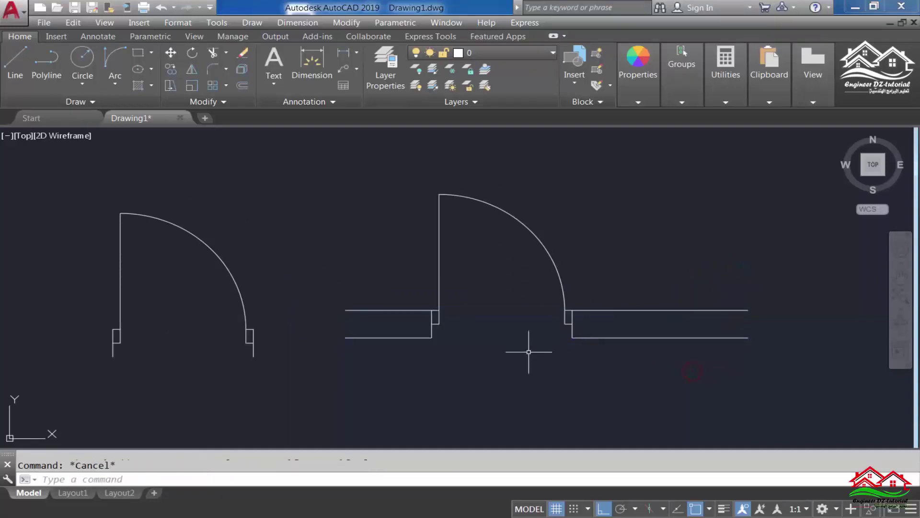
left_click(428, 478)
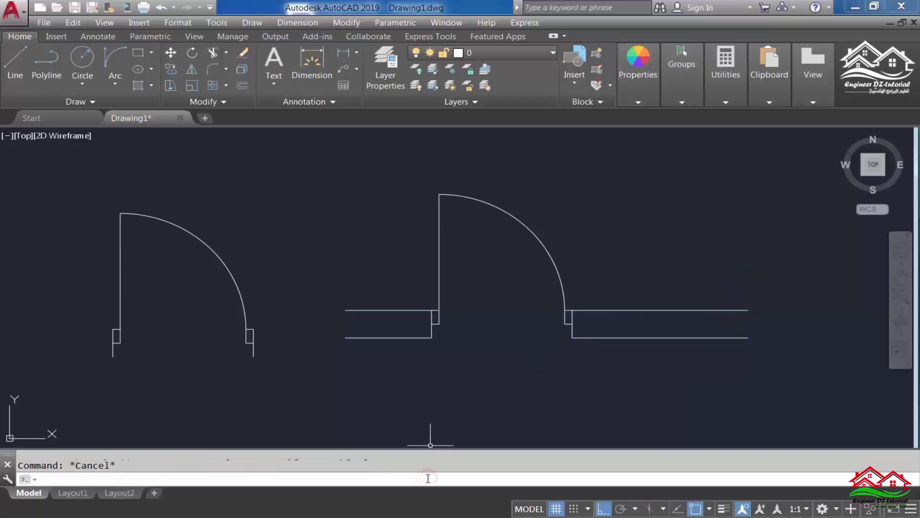
type("RE")
key("Return")
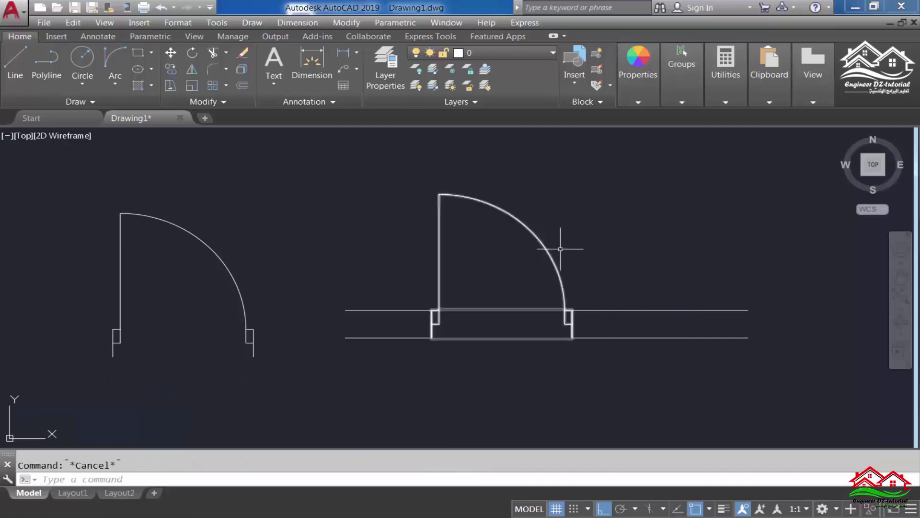
left_click(736, 251)
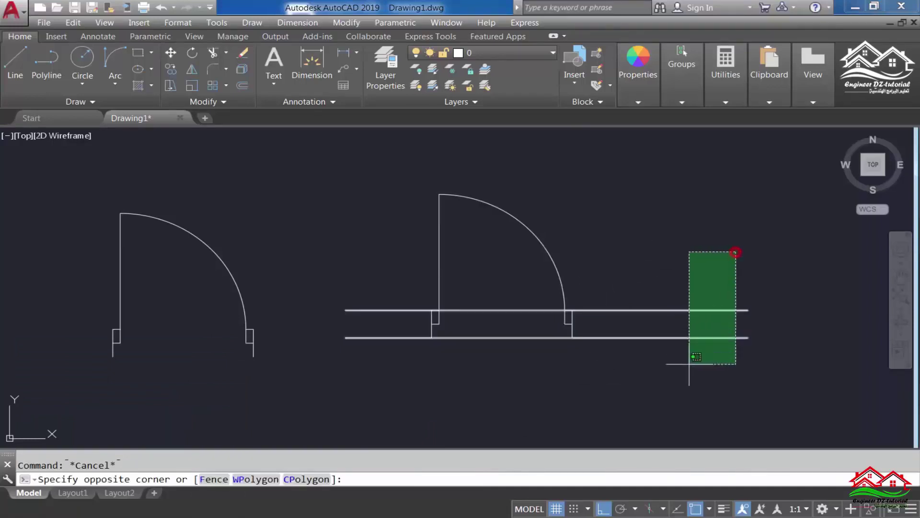
left_click(685, 376)
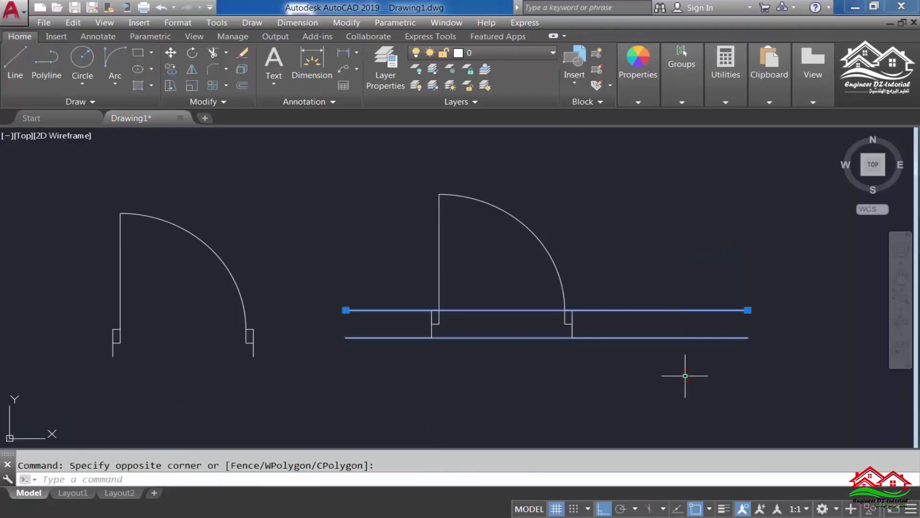
key("Escape")
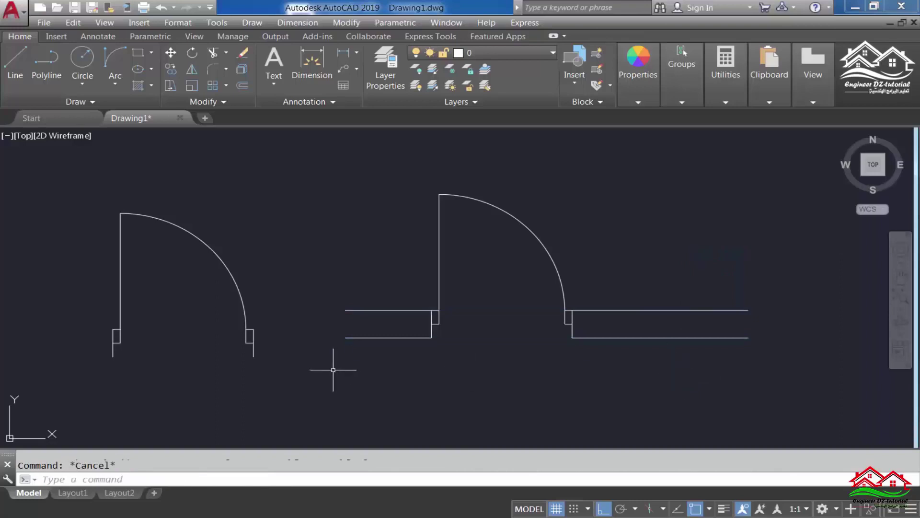
middle_click_drag(329, 370, 487, 353)
scroll(373, 294, "up", 2)
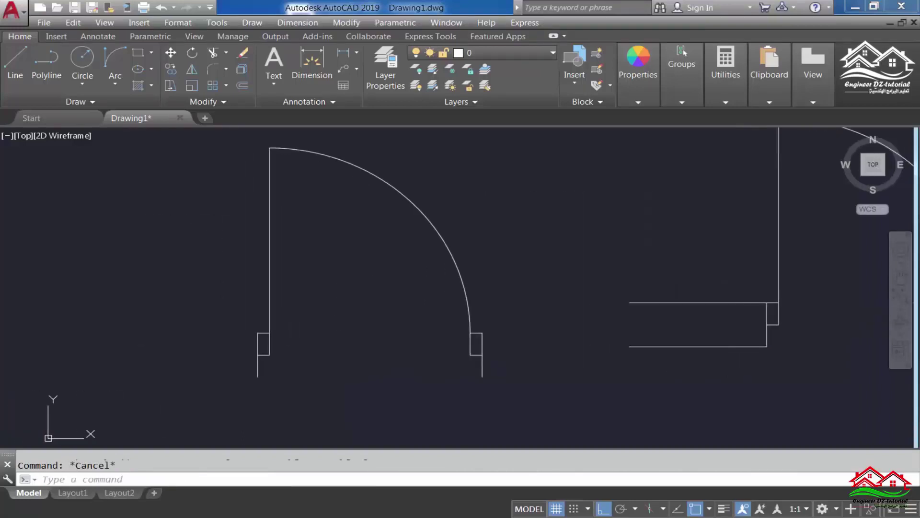
Open the Door block definition in the Block Editor
double_click(271, 261)
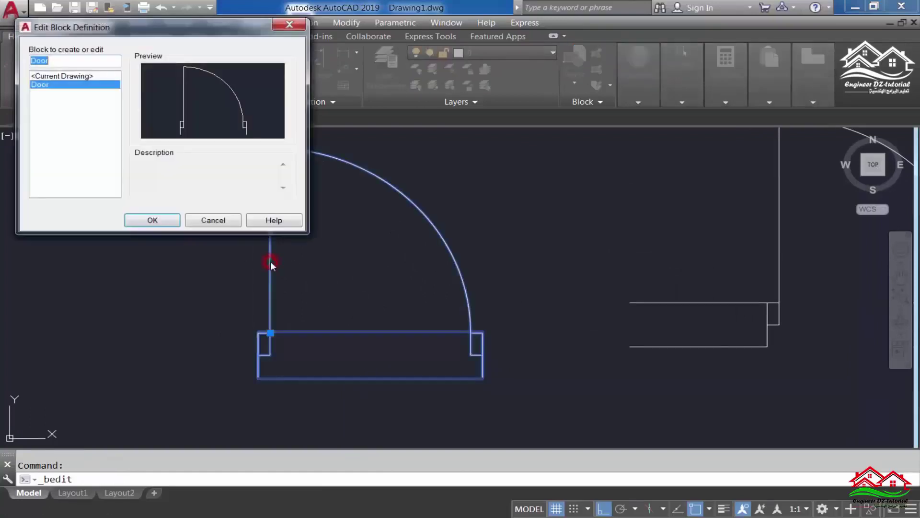
left_click(152, 219)
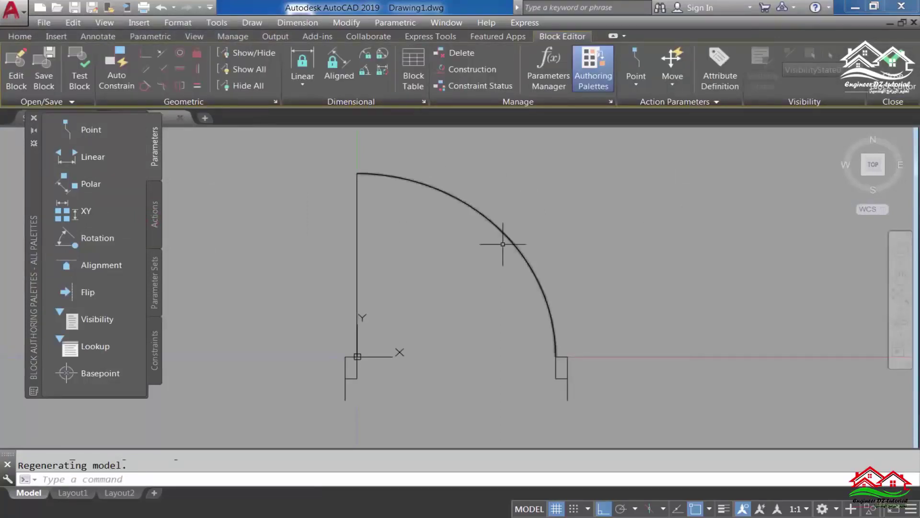
middle_click_drag(441, 263, 473, 251)
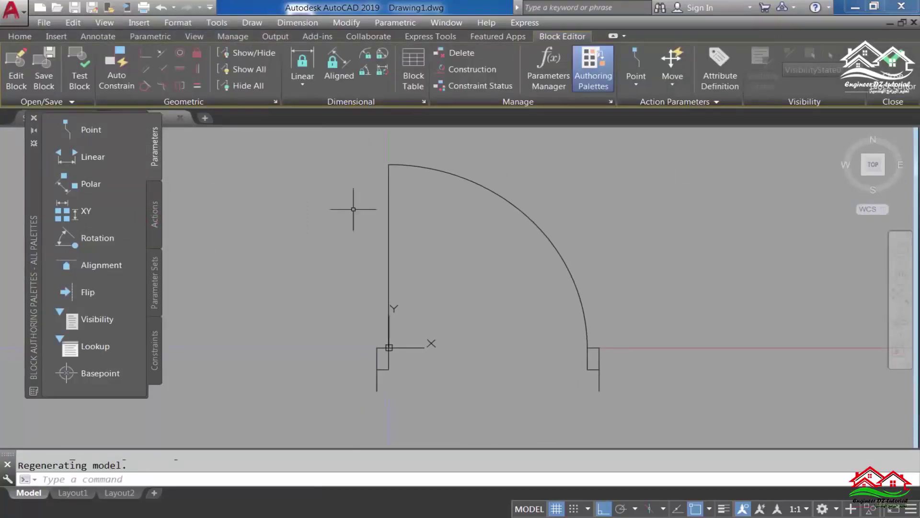
left_click(154, 145)
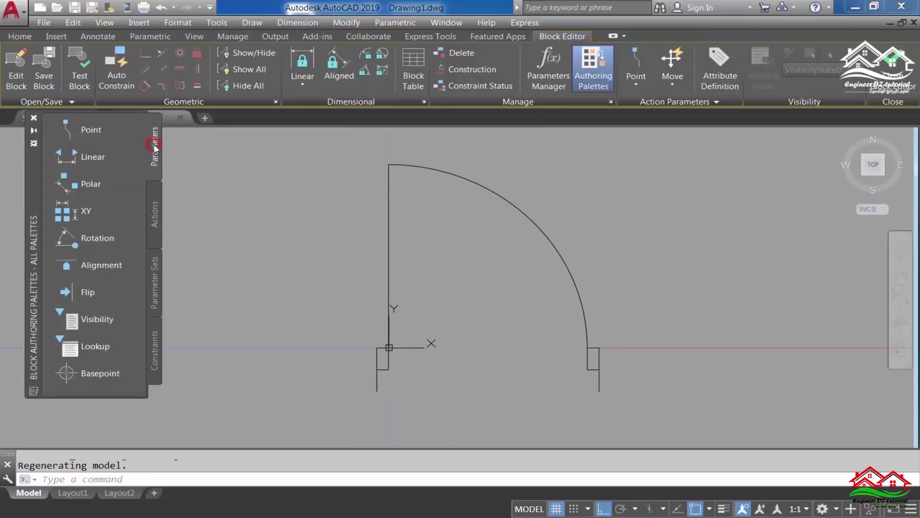
left_click(94, 157)
scroll(404, 354, "up", 4)
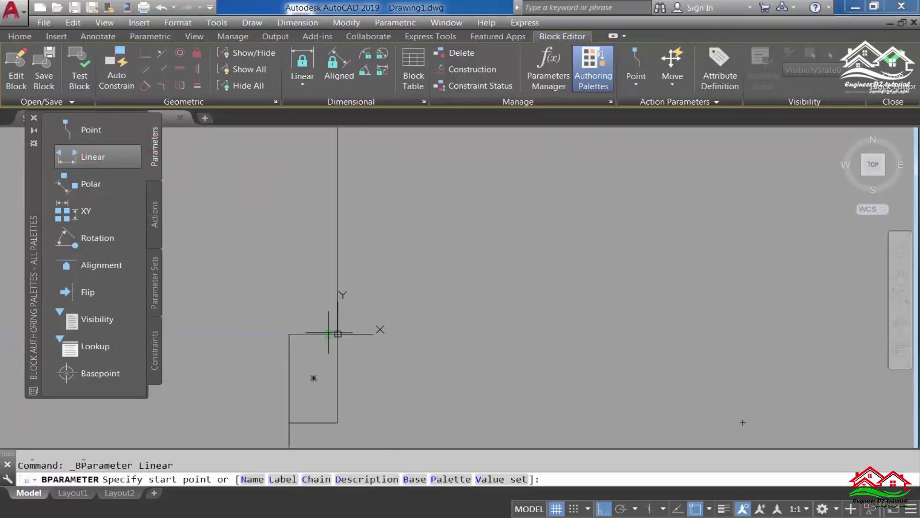
scroll(339, 344, "up", 4)
Add linear parameter Distance1 from the left jamb to the right jamb, label below
left_click(402, 352)
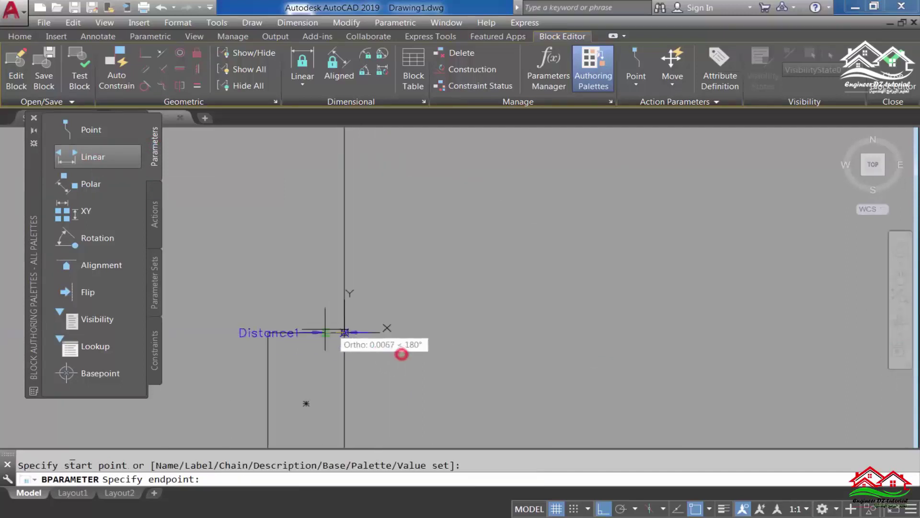
scroll(336, 331, "down", 3)
scroll(311, 321, "up", 2)
scroll(432, 326, "up", 3)
scroll(499, 331, "up", 4)
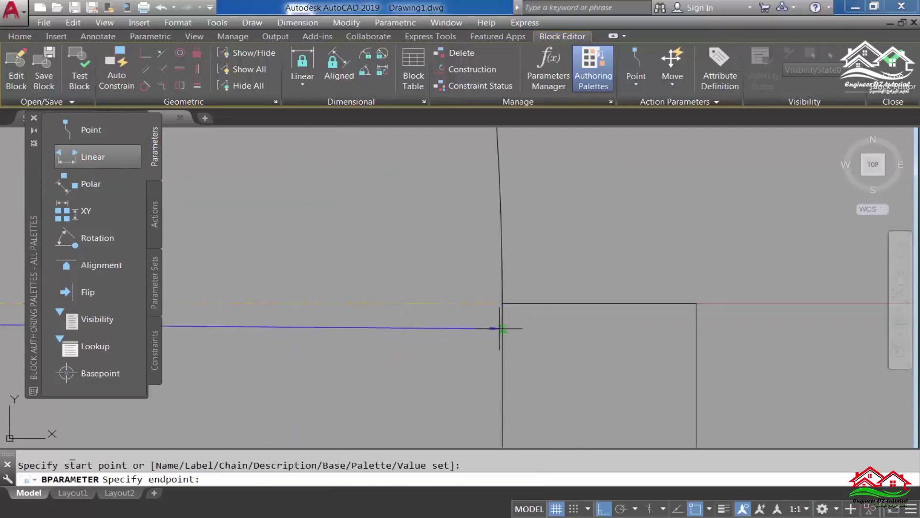
left_click(502, 303)
scroll(523, 288, "down", 2)
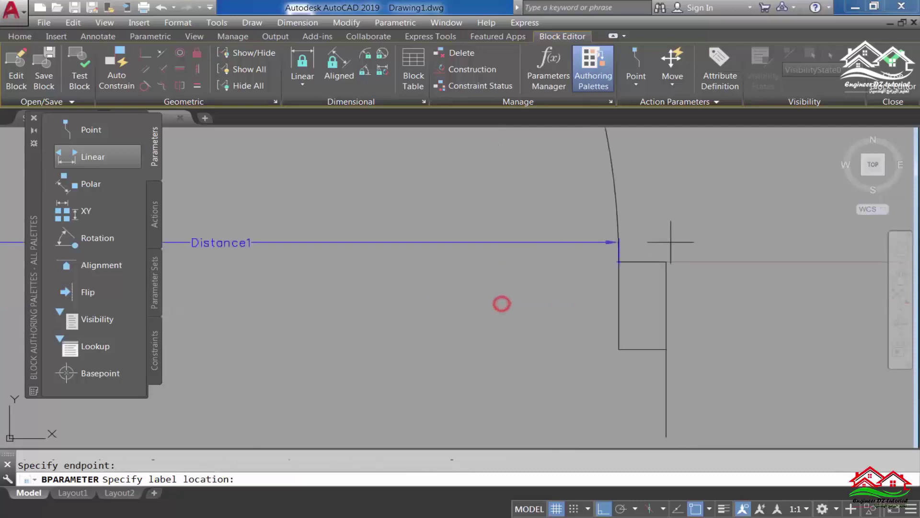
scroll(523, 287, "down", 3)
left_click(547, 312)
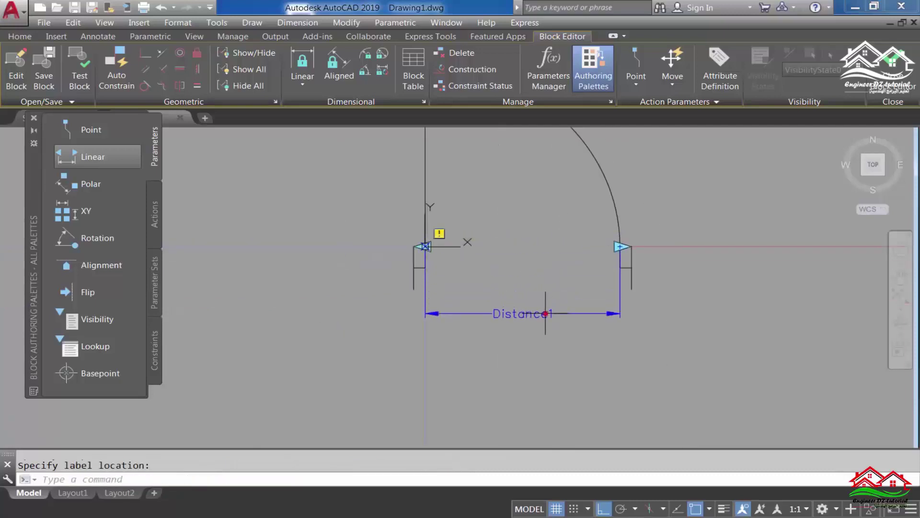
scroll(537, 273, "up", 4)
middle_click_drag(514, 274, 521, 299)
key("Escape")
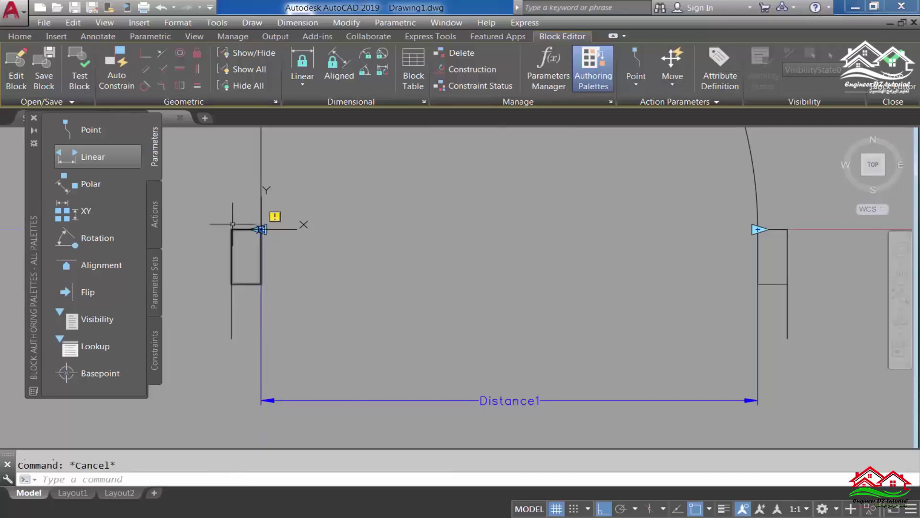
Cancel the stray selection windows and select the Distance1 parameter
left_click(216, 192)
key("Escape")
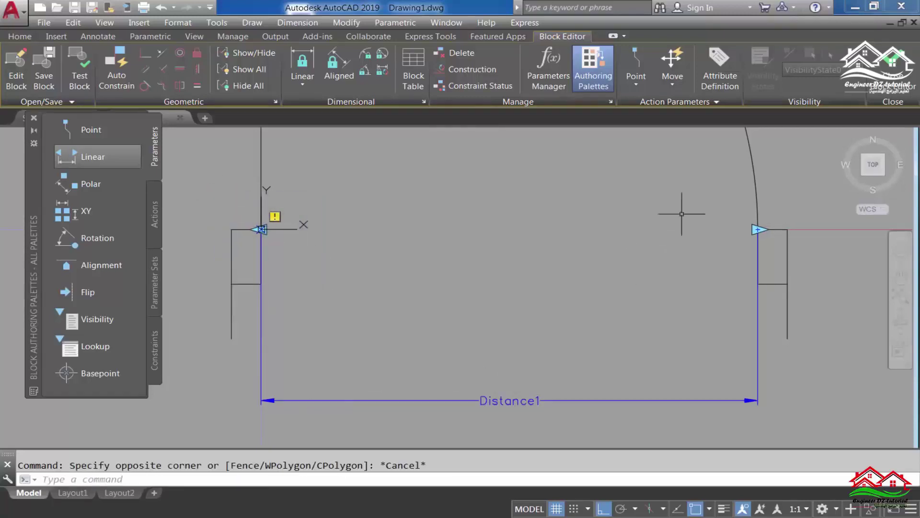
left_click(707, 205)
key("Escape")
left_click(210, 189)
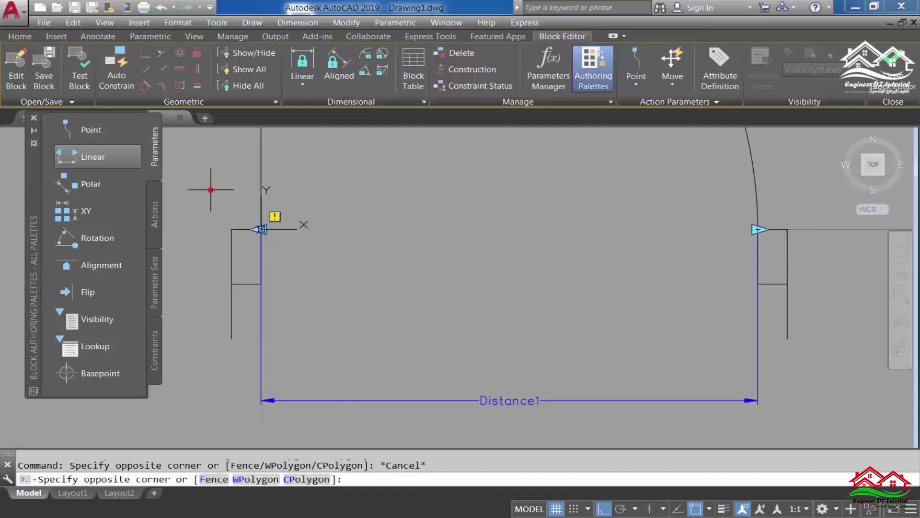
key("Escape")
left_click(705, 203)
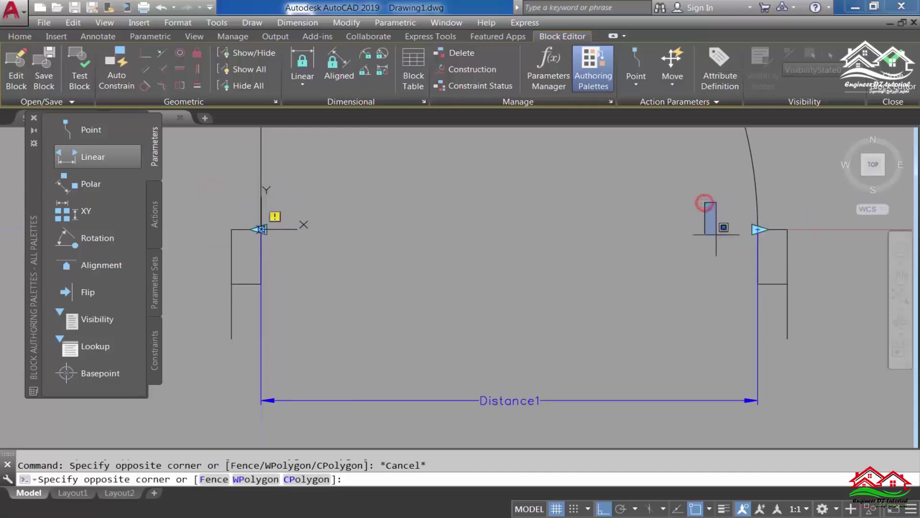
key("Escape")
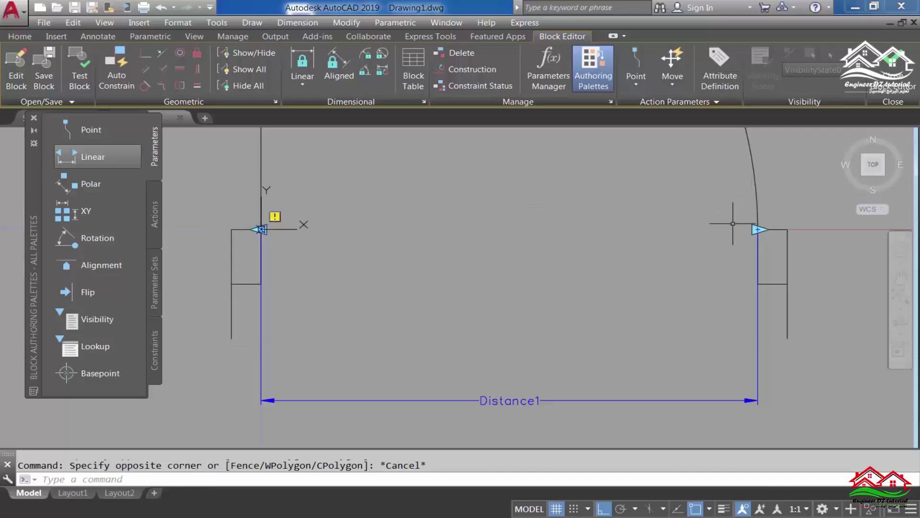
left_click(556, 398)
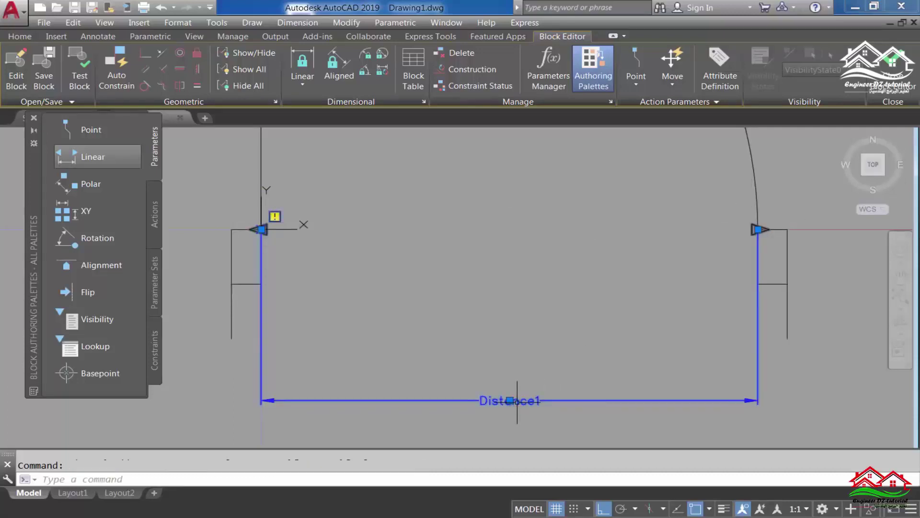
Set Distance1's Number of Grips to 1 in the Properties palette
type("Mo")
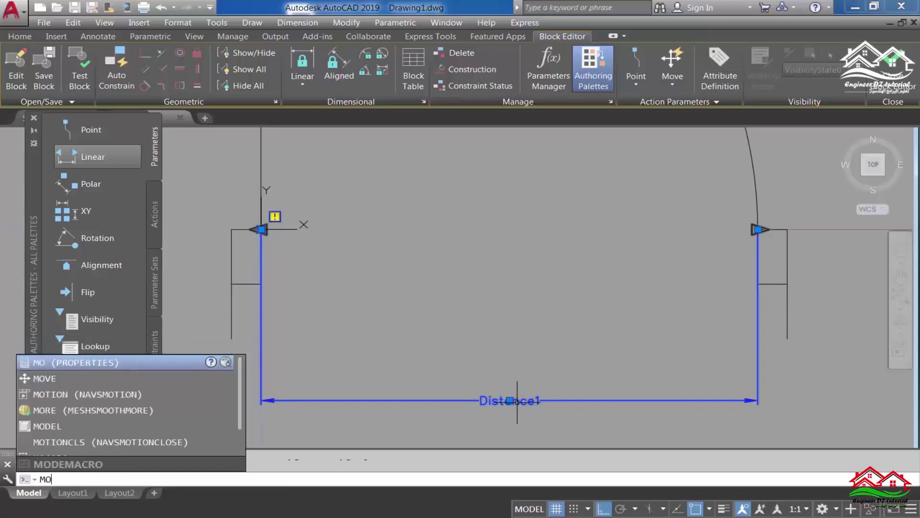
key("Return")
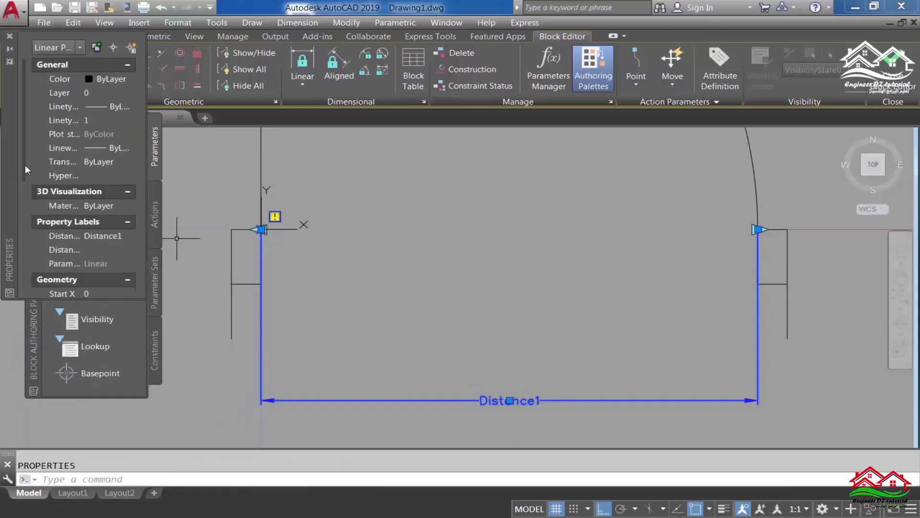
left_click_drag(25, 165, 20, 301)
scroll(57, 285, "down", 1)
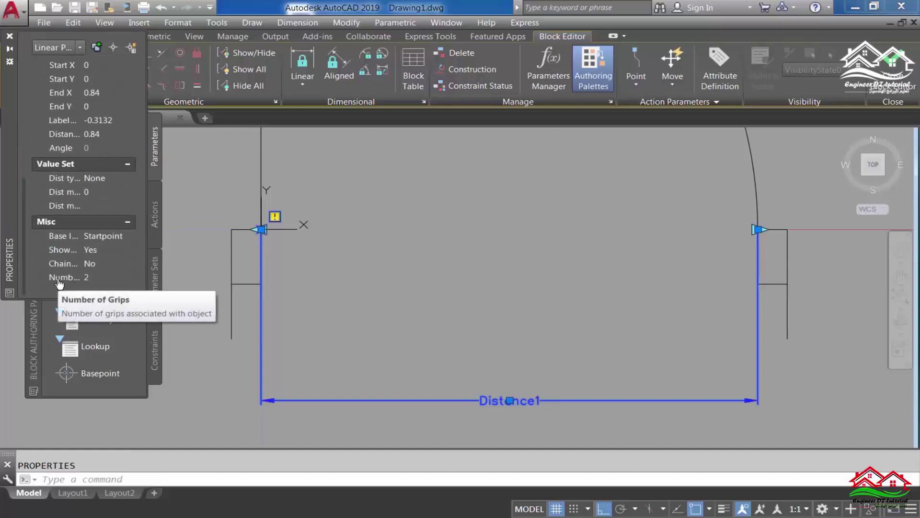
left_click(110, 277)
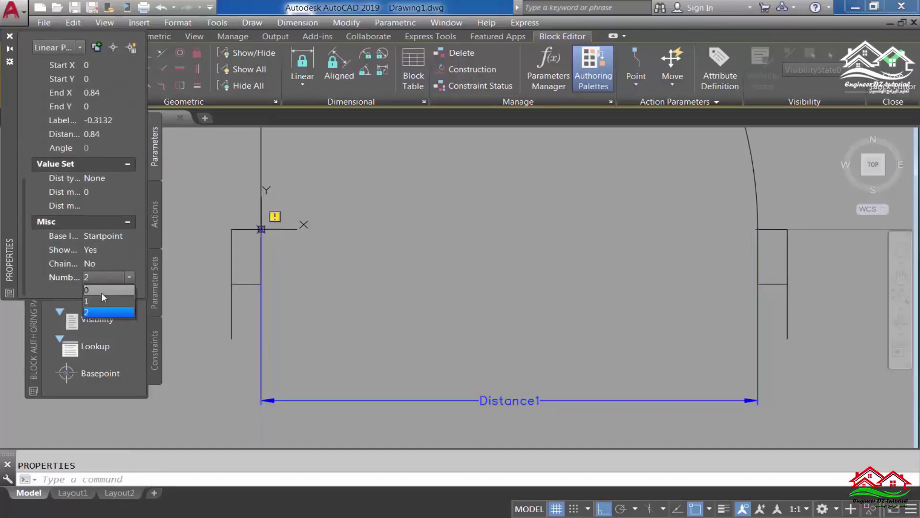
left_click(102, 297)
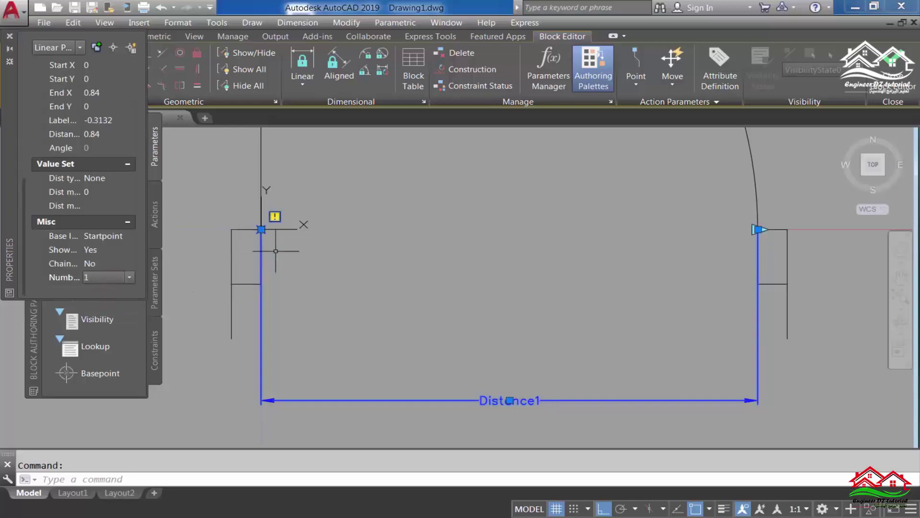
scroll(254, 226, "up", 5)
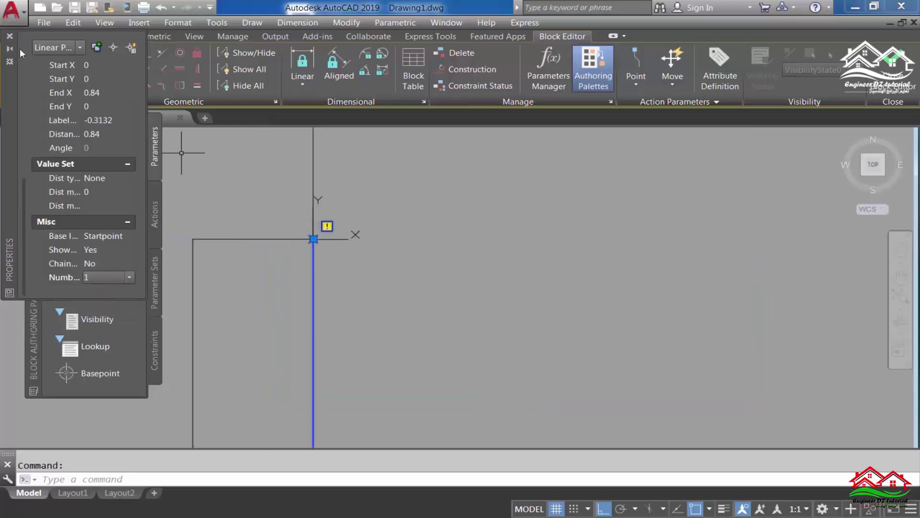
left_click(9, 38)
scroll(250, 251, "down", 3)
key("Escape")
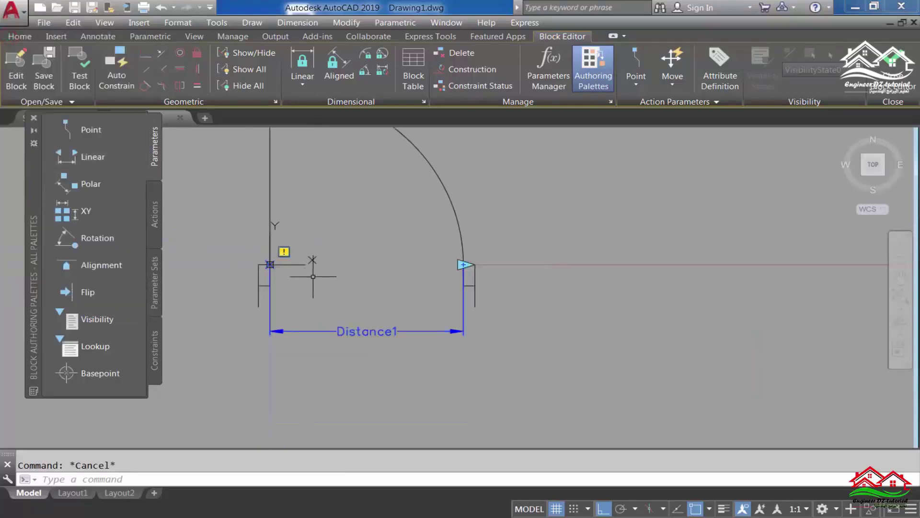
mouse_move(304, 287)
middle_mouse_down()
mouse_move(406, 305)
mouse_move(468, 334)
middle_mouse_up()
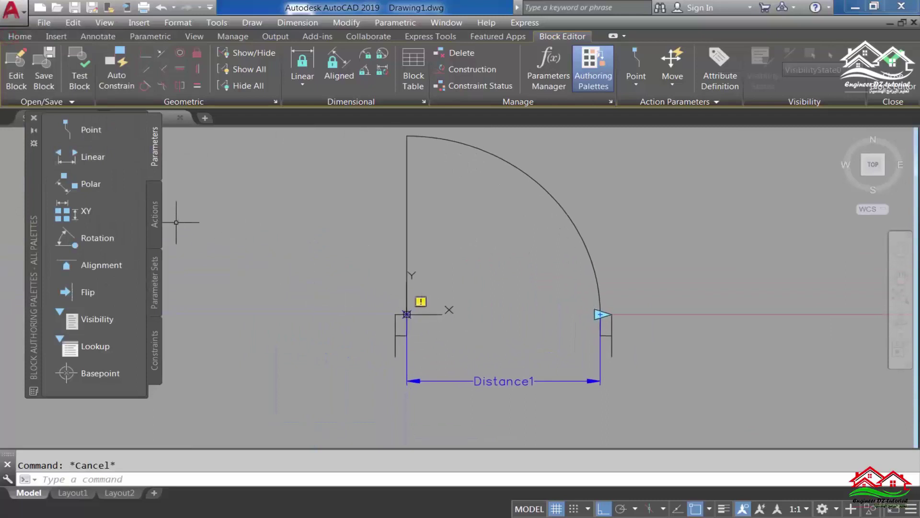
Add a Stretch action tied to Distance1's end point
left_click(156, 213)
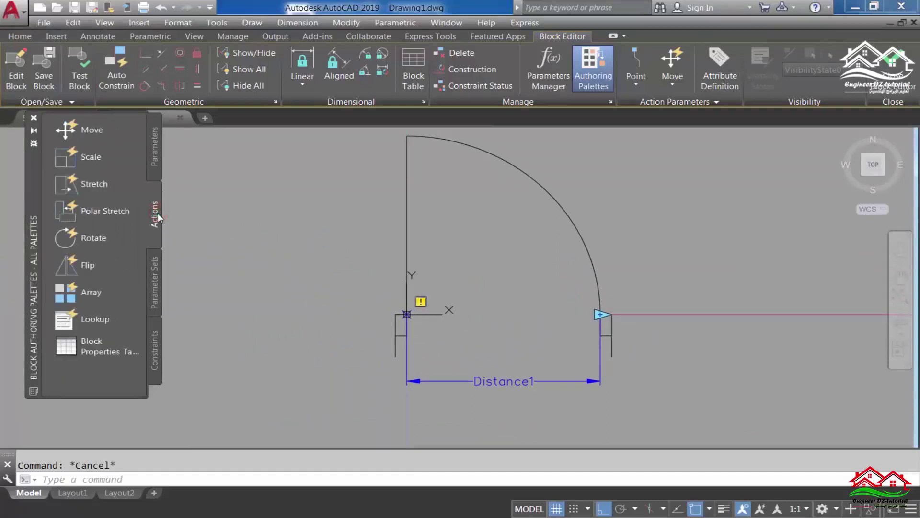
left_click(99, 186)
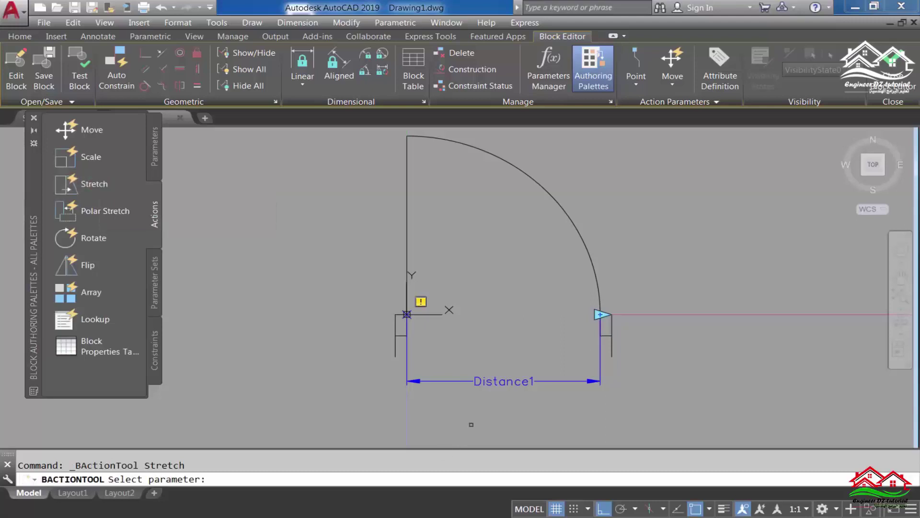
left_click(496, 383)
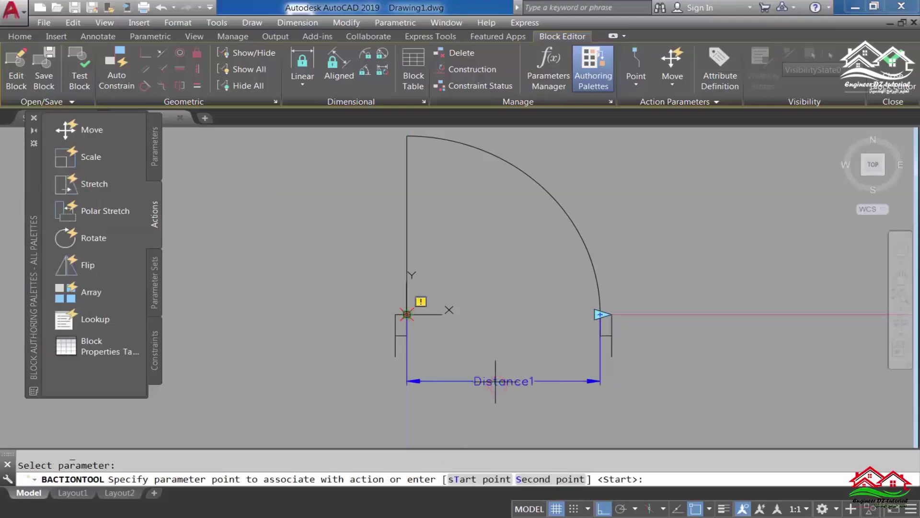
scroll(499, 379, "down", 2)
scroll(527, 372, "up", 3)
scroll(653, 302, "up", 2)
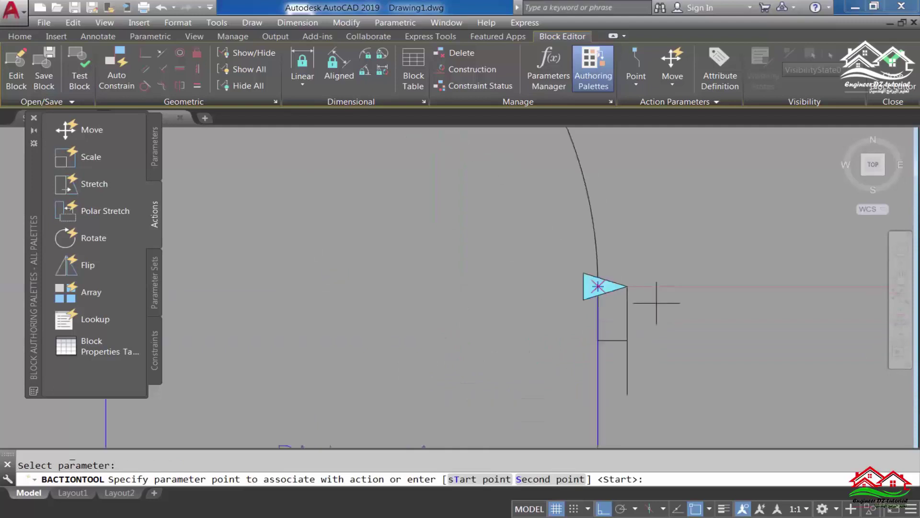
scroll(663, 298, "up", 2)
scroll(665, 295, "up", 2)
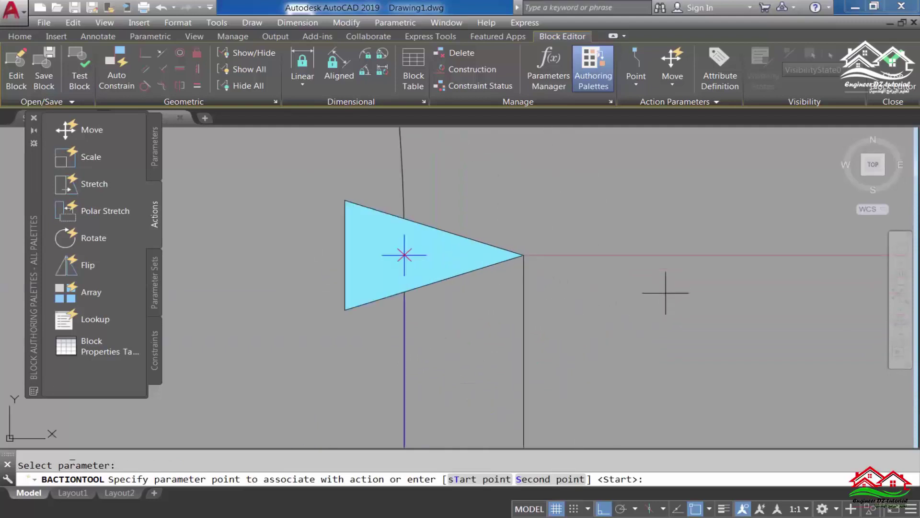
left_click(405, 255)
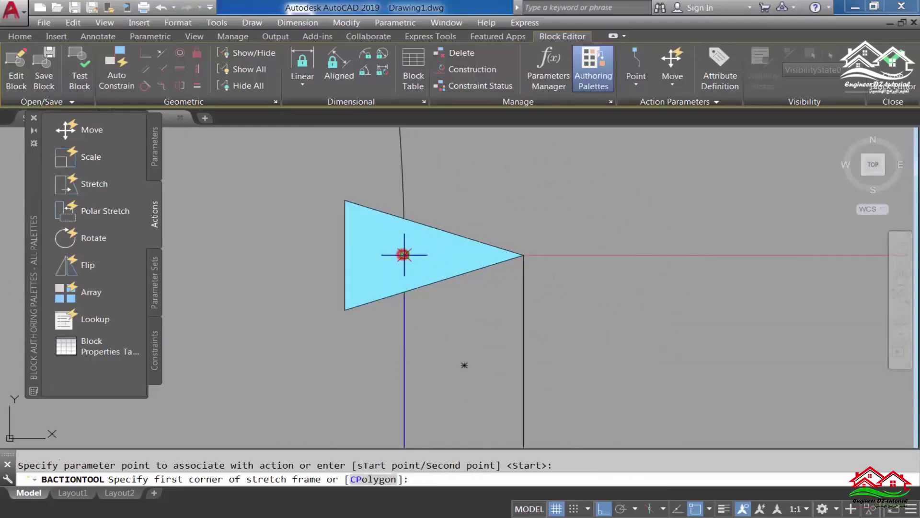
scroll(407, 252, "down", 2)
scroll(460, 253, "down", 3)
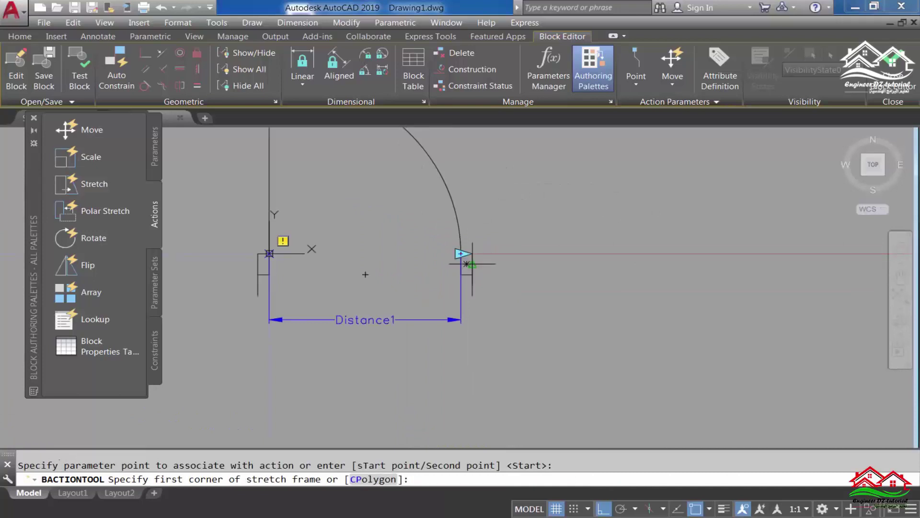
Frame the right end and include the jamb and frame rectangles, then start Test Block
left_click(526, 204)
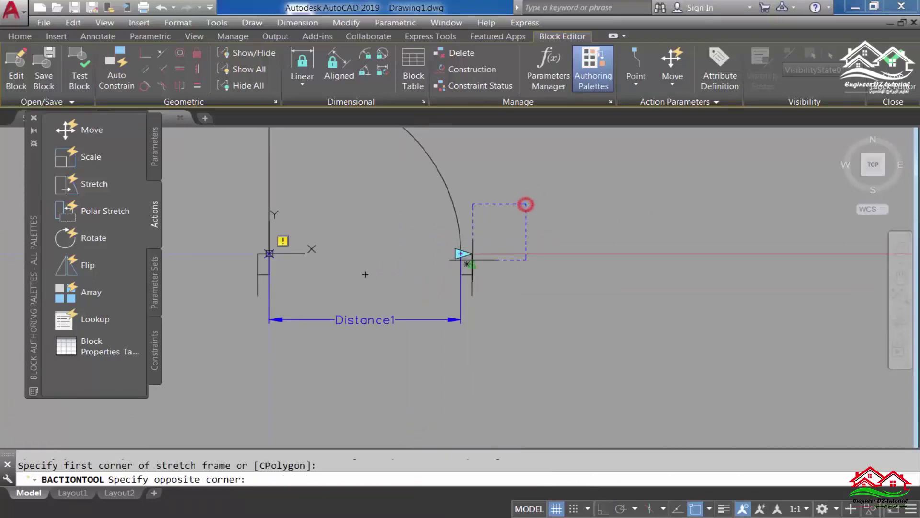
left_click(417, 355)
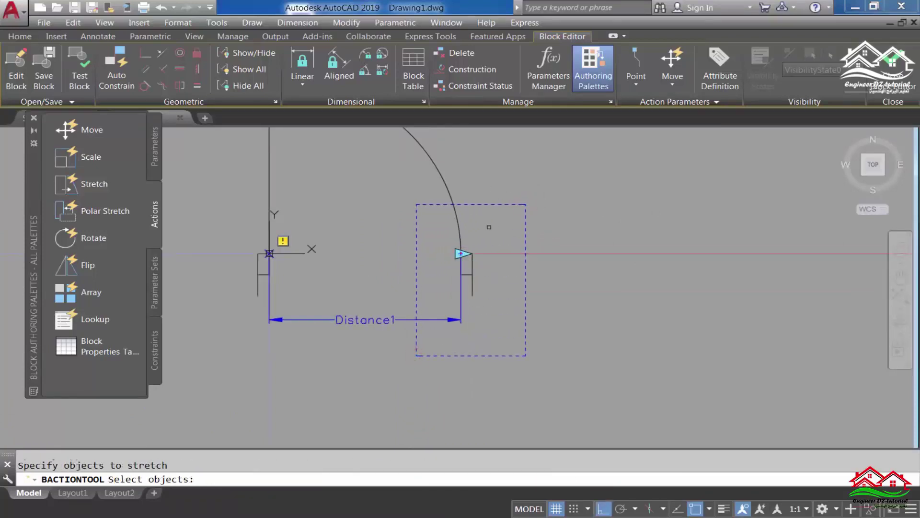
scroll(489, 228, "up", 2)
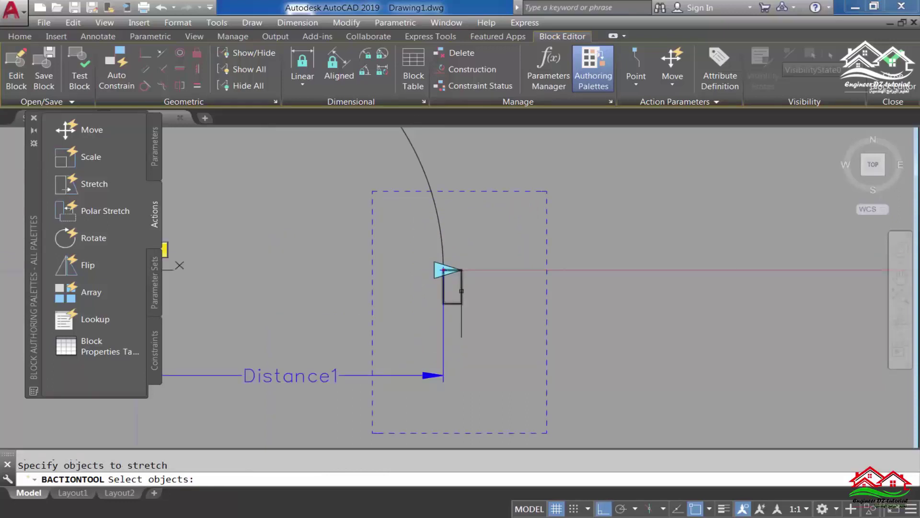
left_click(461, 291)
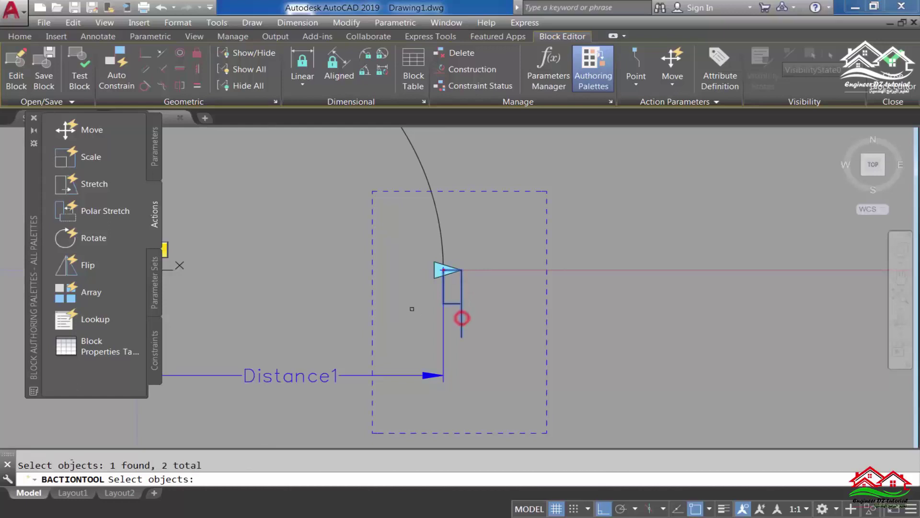
left_click(407, 269)
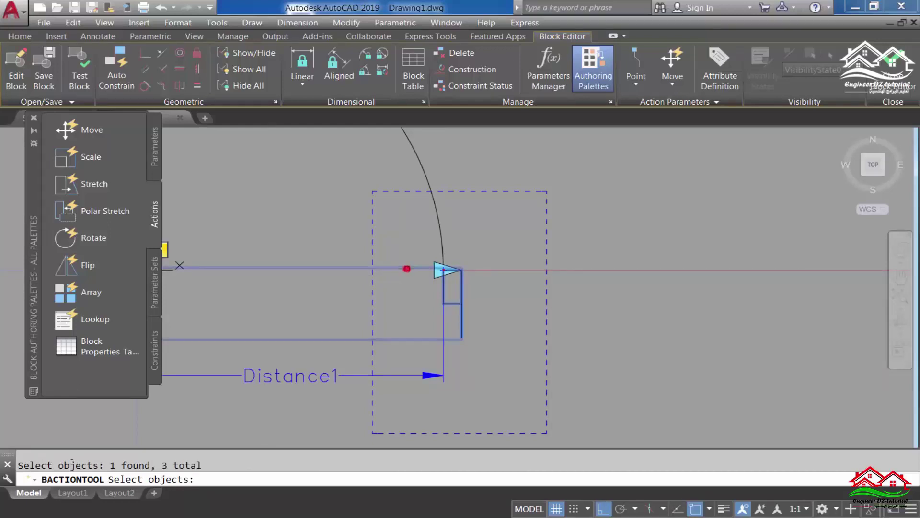
scroll(407, 268, "down", 4)
scroll(472, 304, "down", 3)
scroll(522, 286, "up", 7)
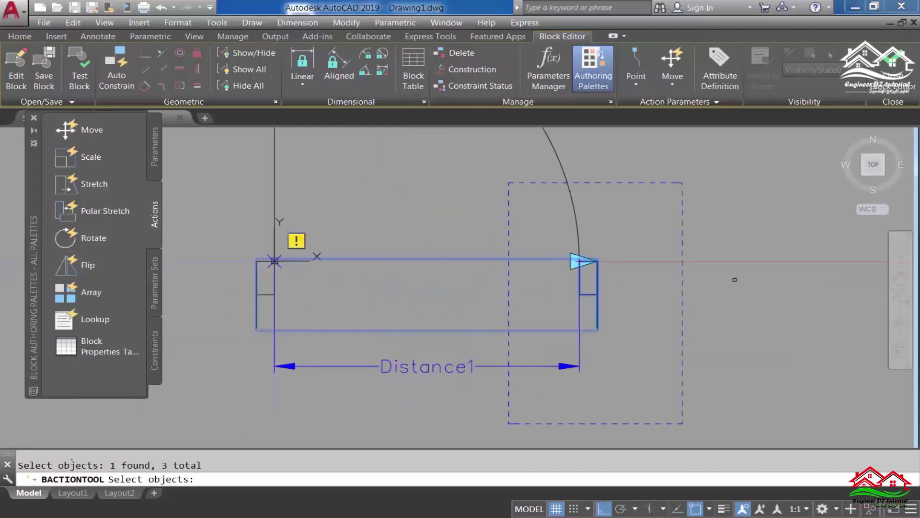
key("Return")
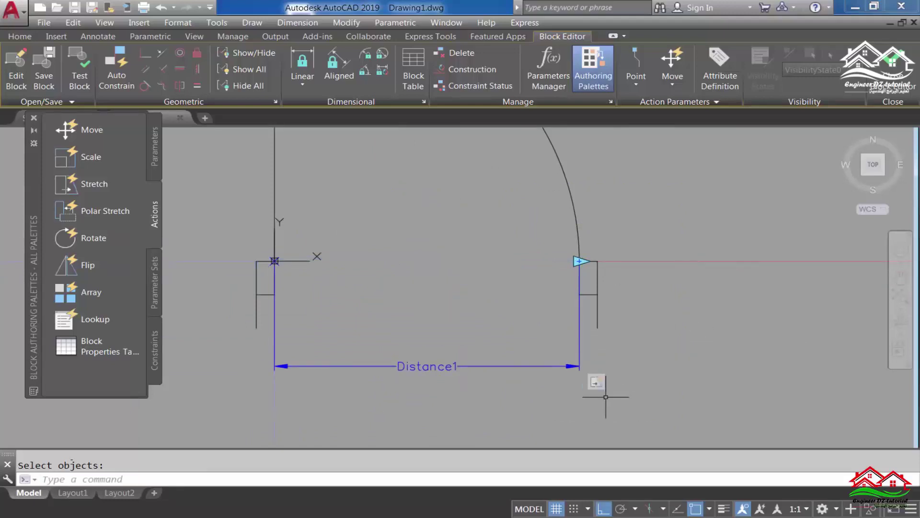
scroll(592, 381, "up", 3)
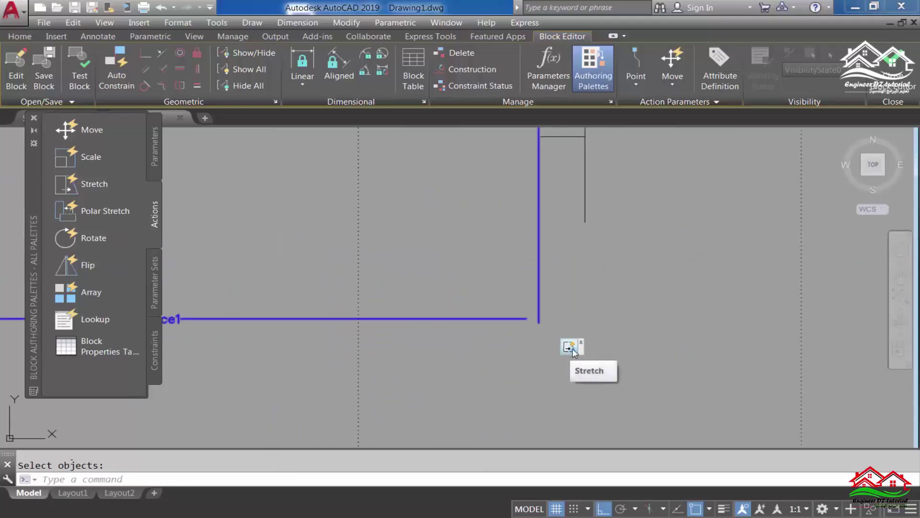
scroll(573, 350, "down", 3)
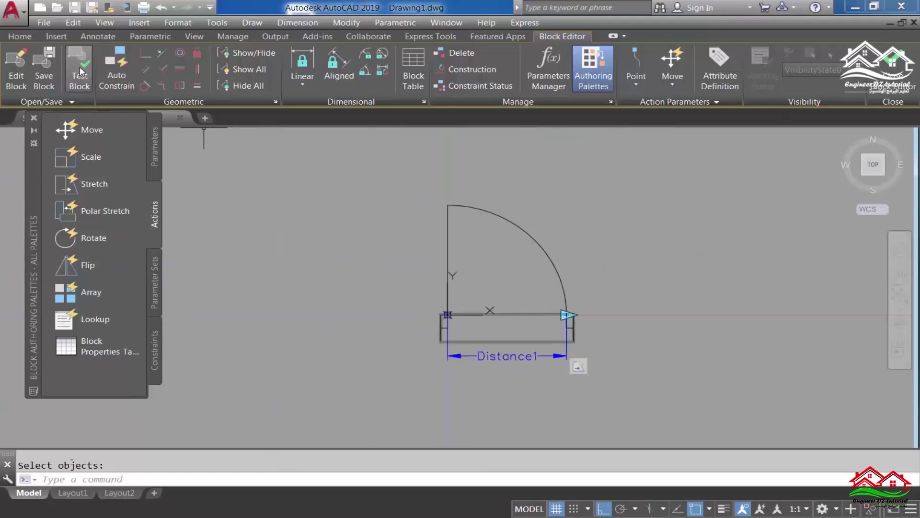
left_click(78, 69)
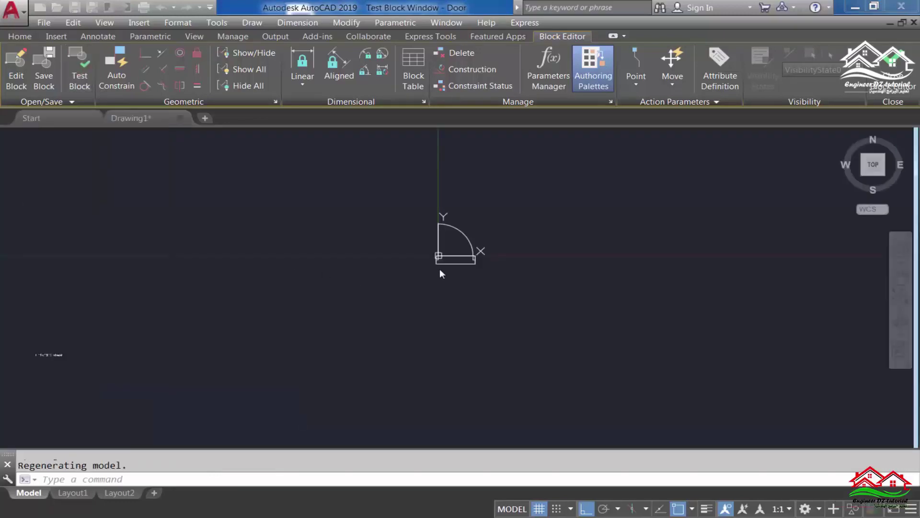
Stretch the door frame to the right in the test window
scroll(470, 192, "up", 3)
scroll(475, 230, "up", 3)
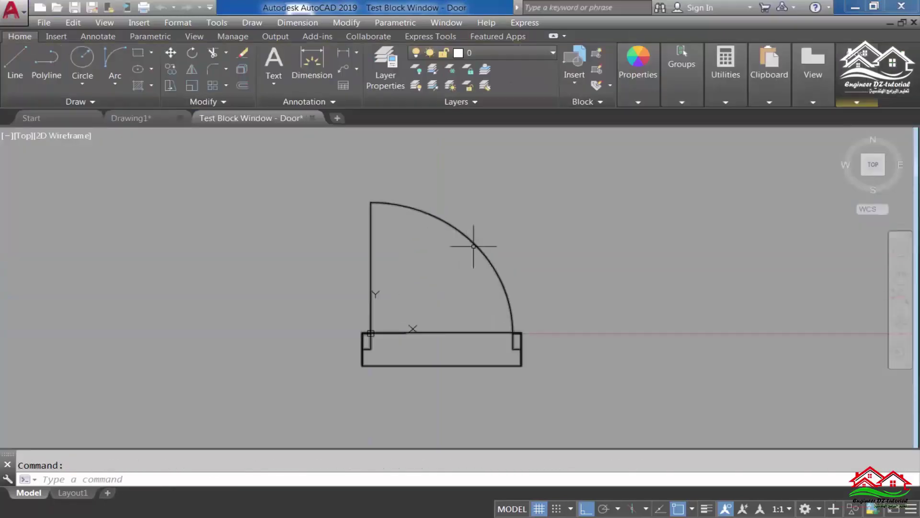
left_click(499, 271)
scroll(515, 341, "up", 3)
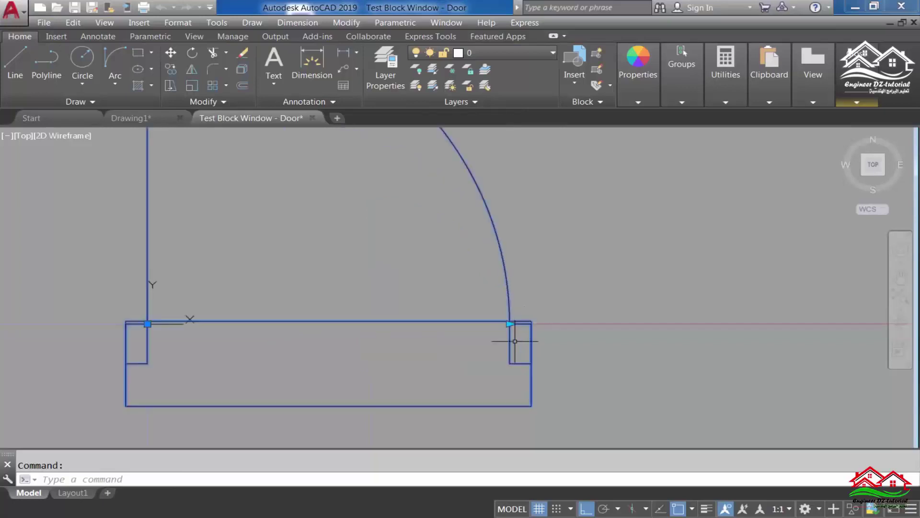
scroll(474, 332, "down", 3)
left_click(488, 330)
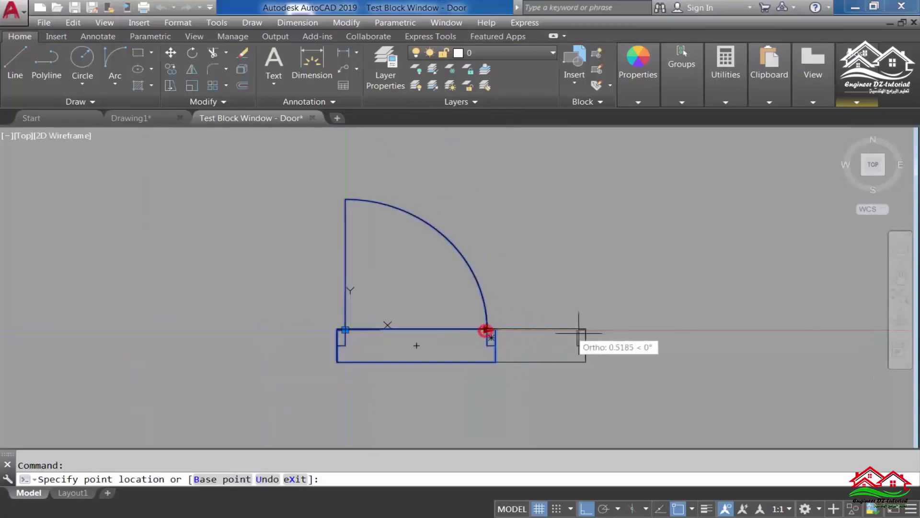
key("Escape")
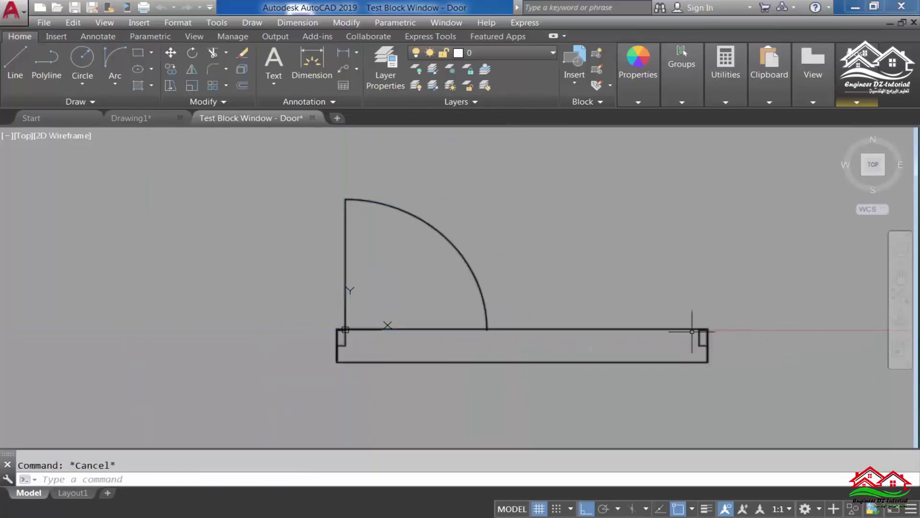
Close the test window and return to the Block Editor
left_click(692, 332)
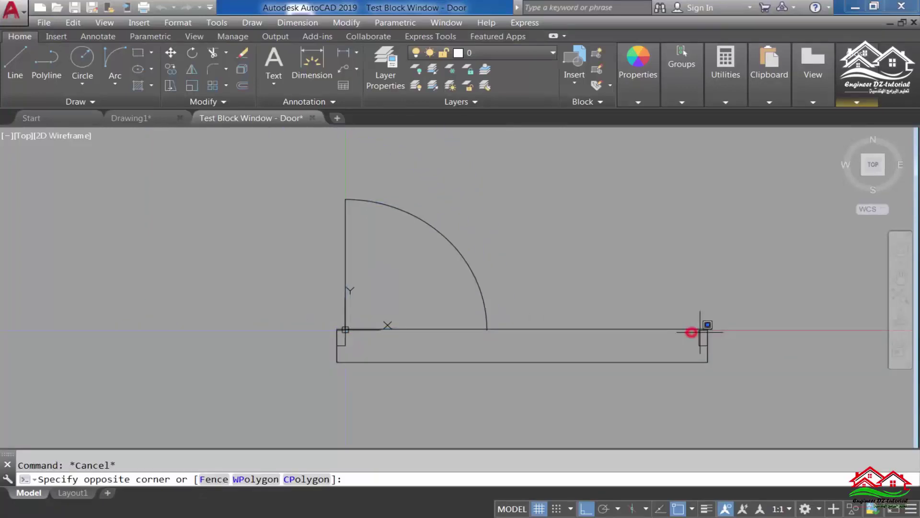
left_click(854, 99)
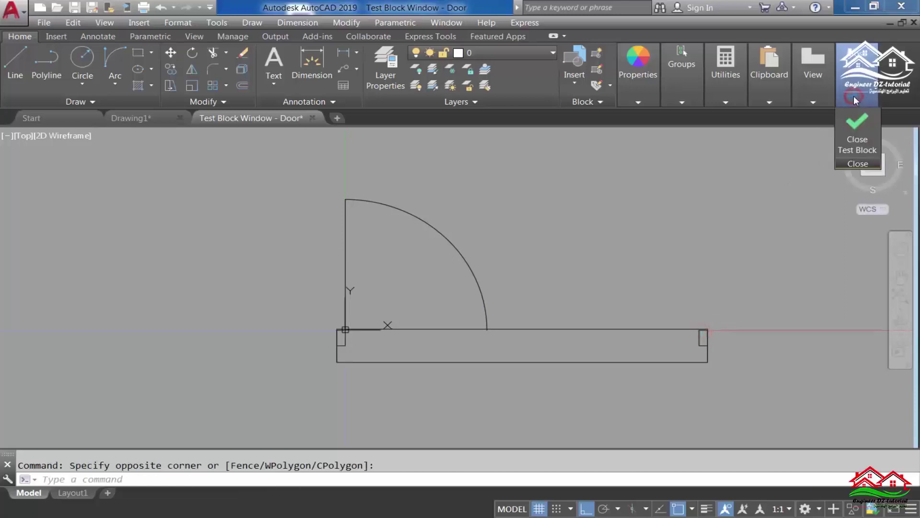
left_click(850, 130)
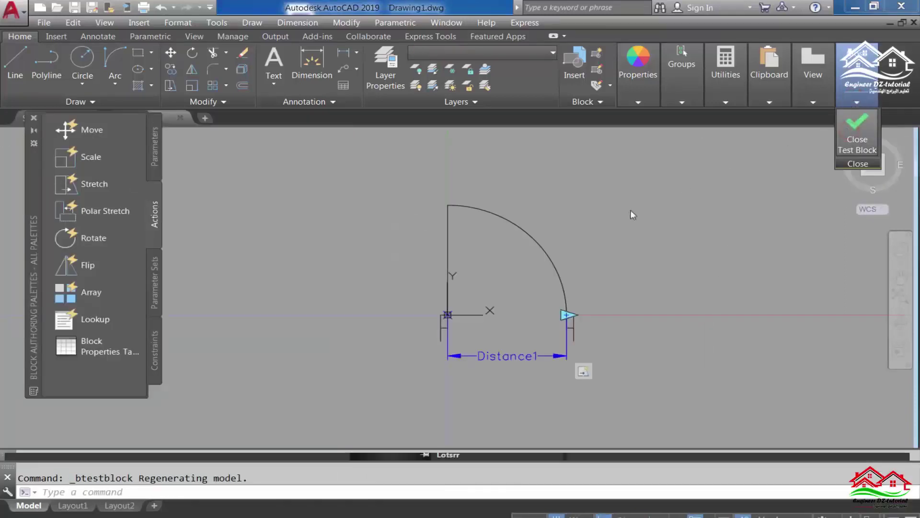
Add a Scale action on Distance1 covering the swing arc and the leaf line
scroll(534, 307, "up", 2)
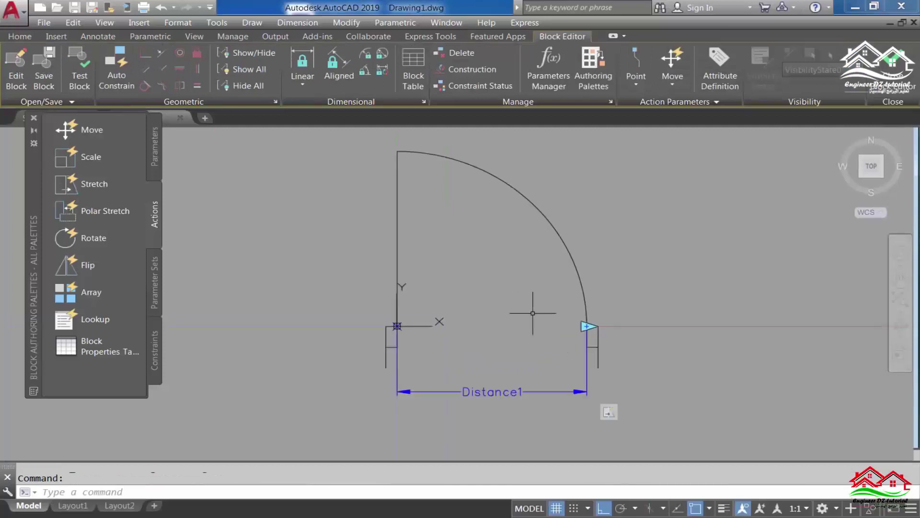
left_click(556, 179)
left_click(312, 199)
key("Escape")
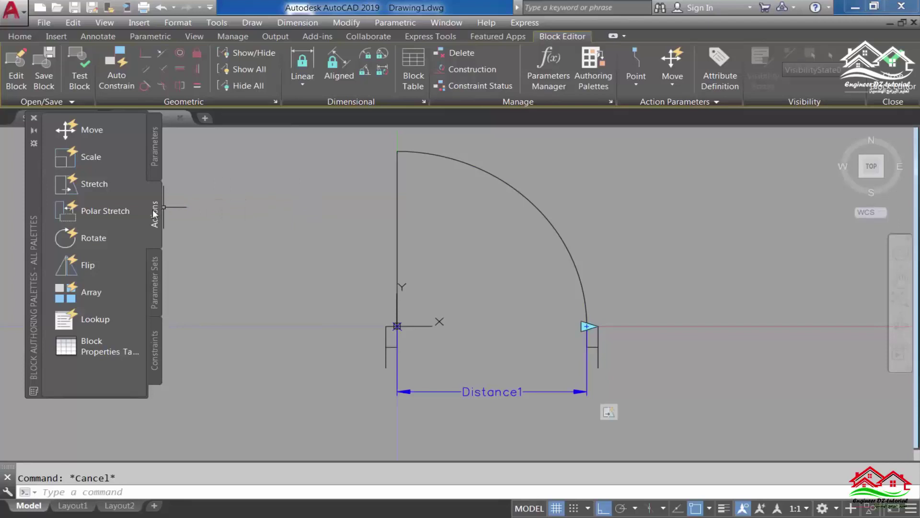
left_click(87, 160)
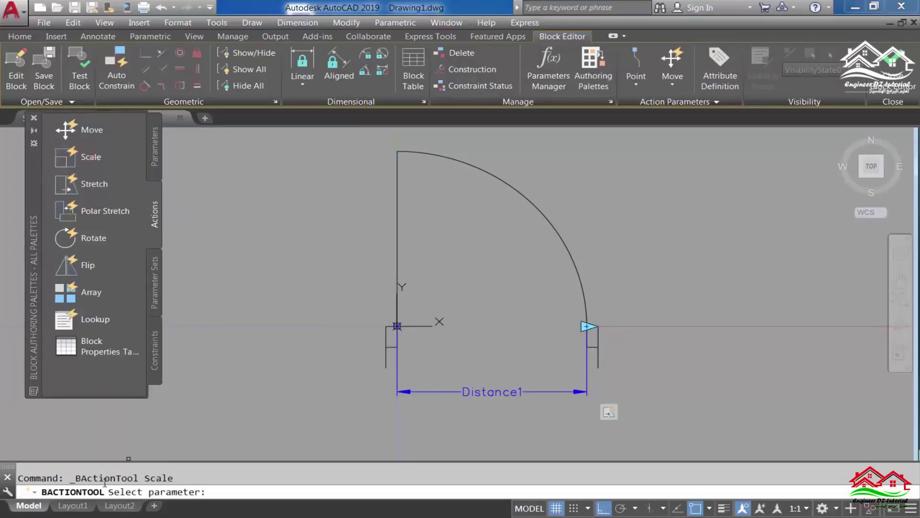
left_click(493, 394)
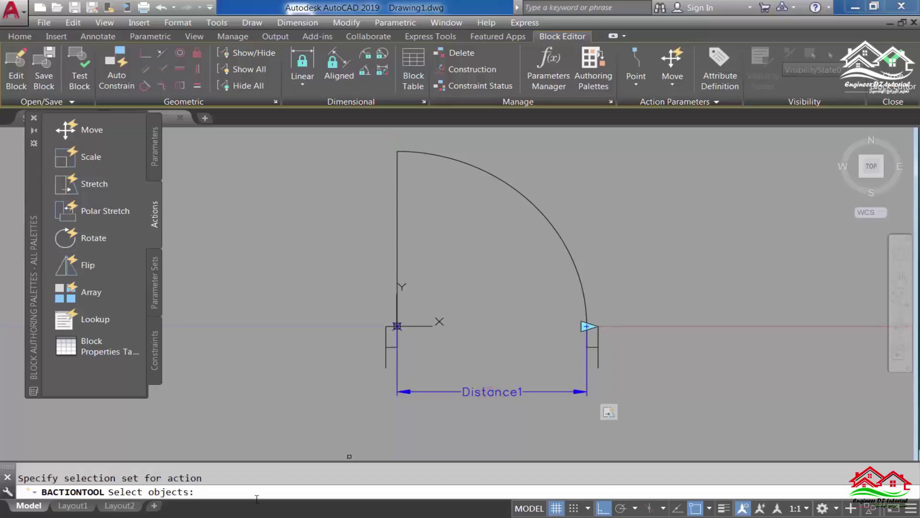
left_click(524, 201)
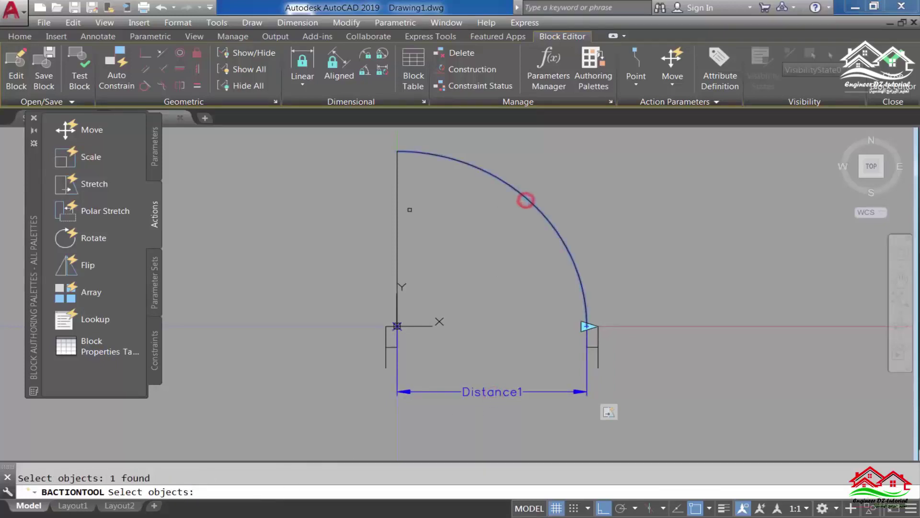
left_click(400, 211)
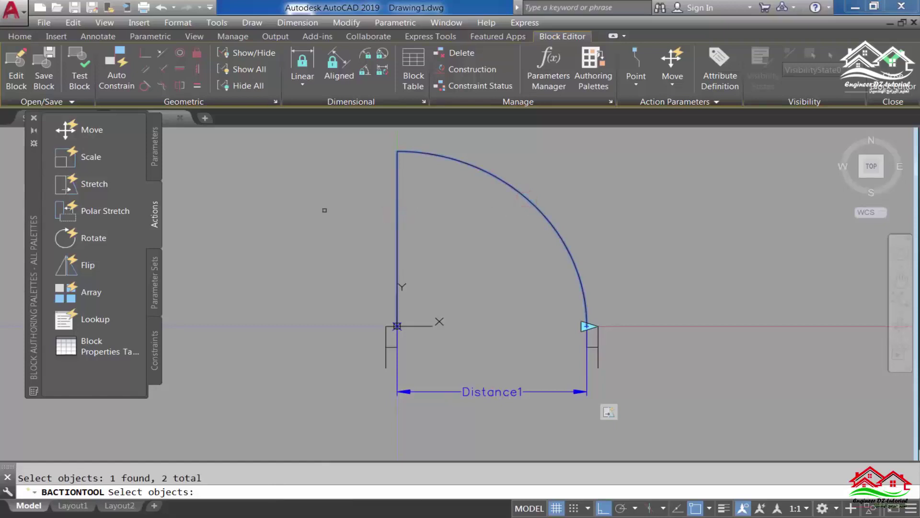
key("Return")
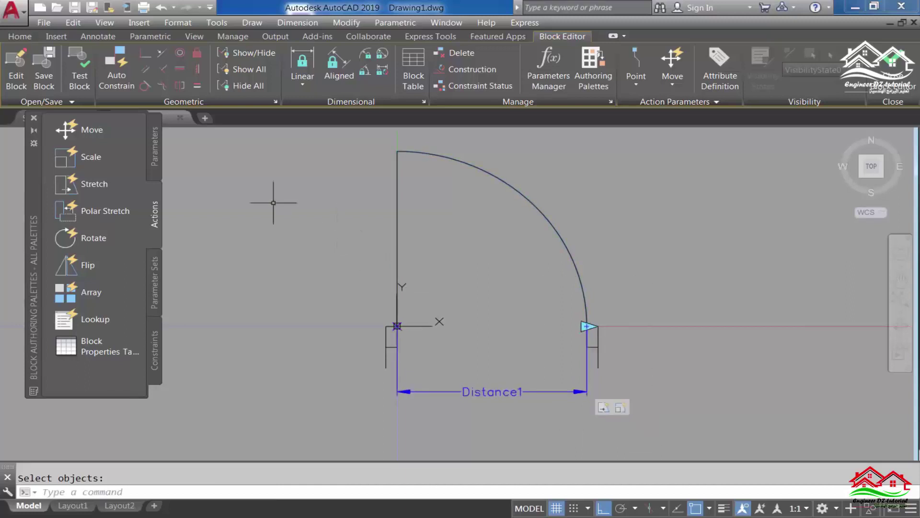
Test the block by widening the door and watching the swing arc scale
left_click(81, 72)
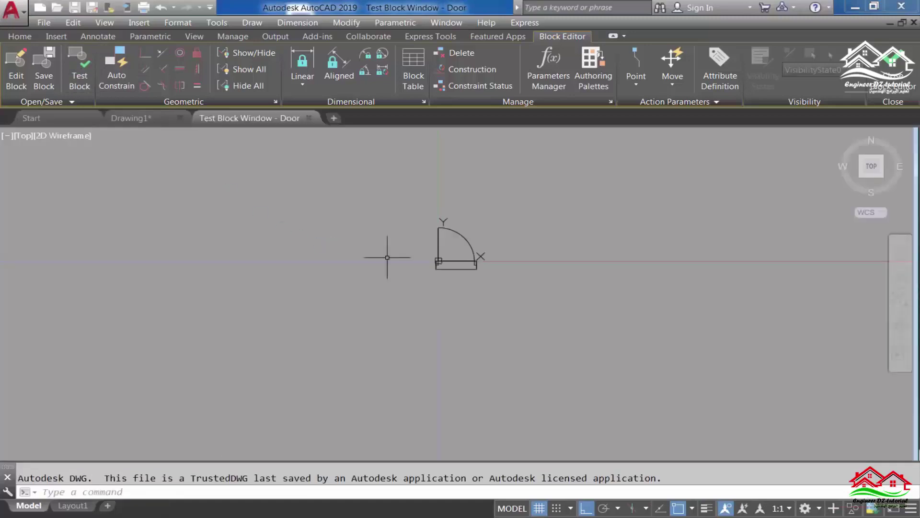
scroll(476, 232, "up", 5)
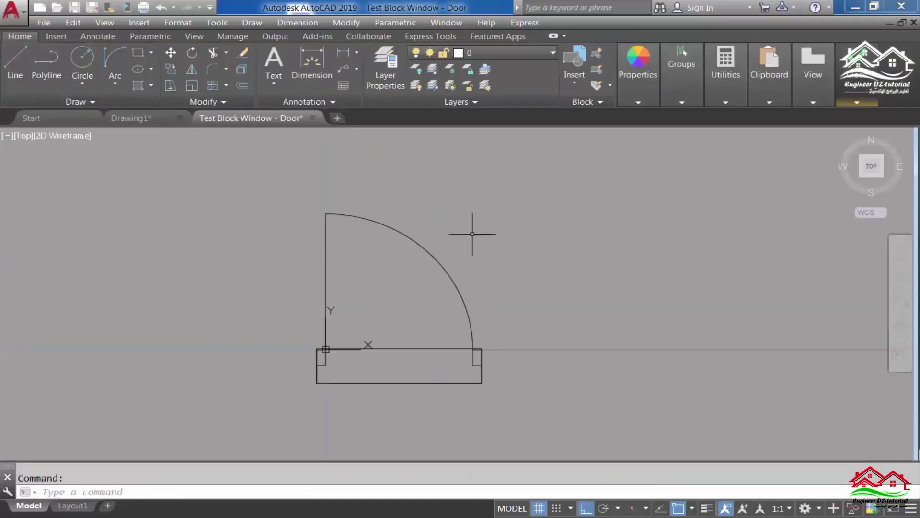
left_click(453, 263)
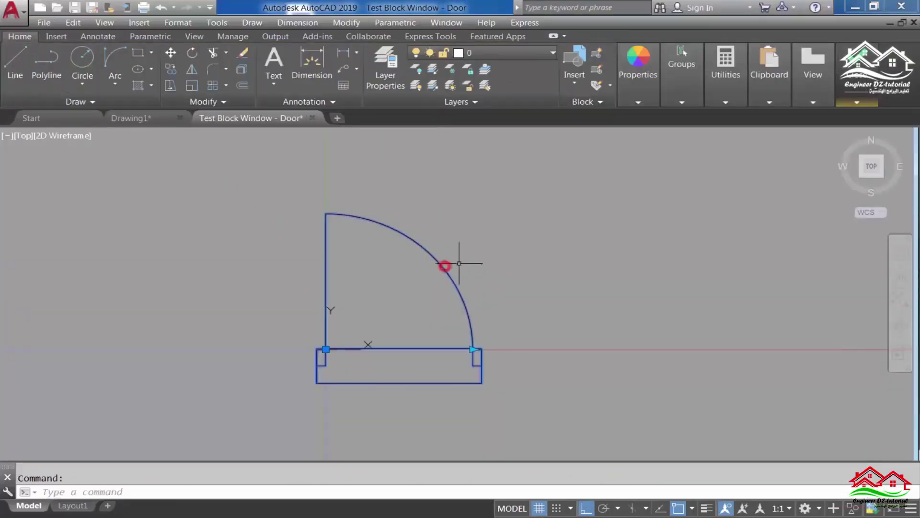
left_click(473, 349)
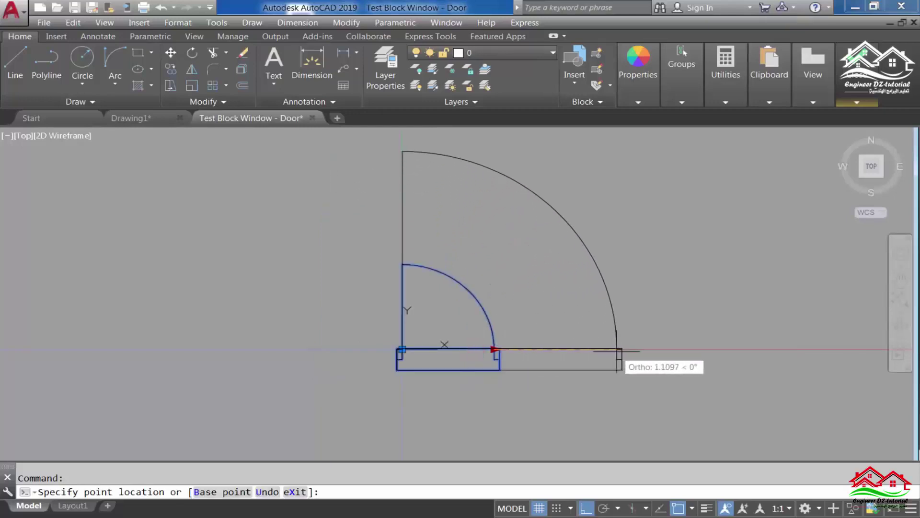
left_click(617, 352)
key("Escape")
Retry the stretch, then close the test window and the Block Editor
left_click_drag(623, 267, 617, 349)
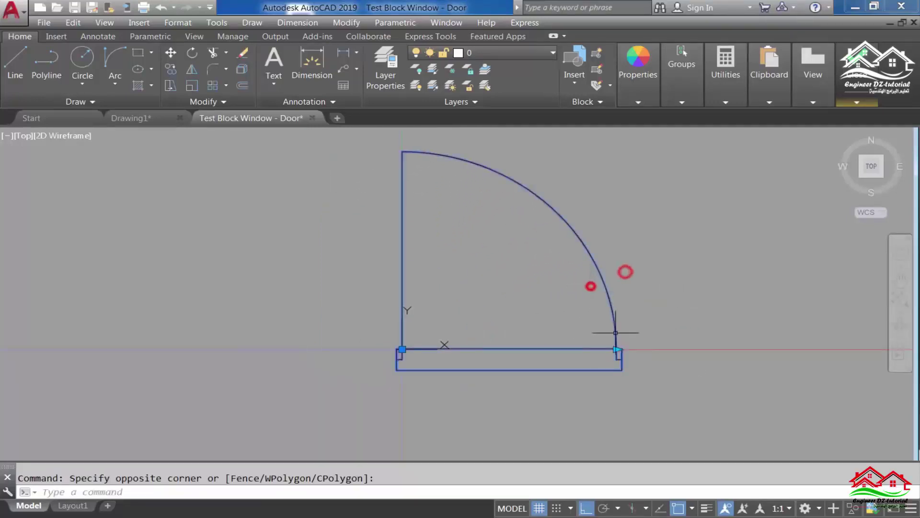
left_click(617, 349)
key("Escape")
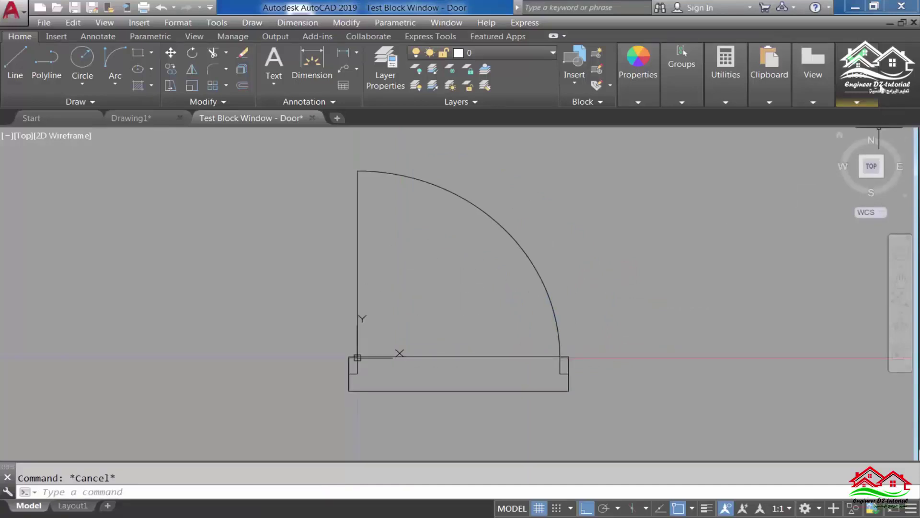
mouse_move(857, 76)
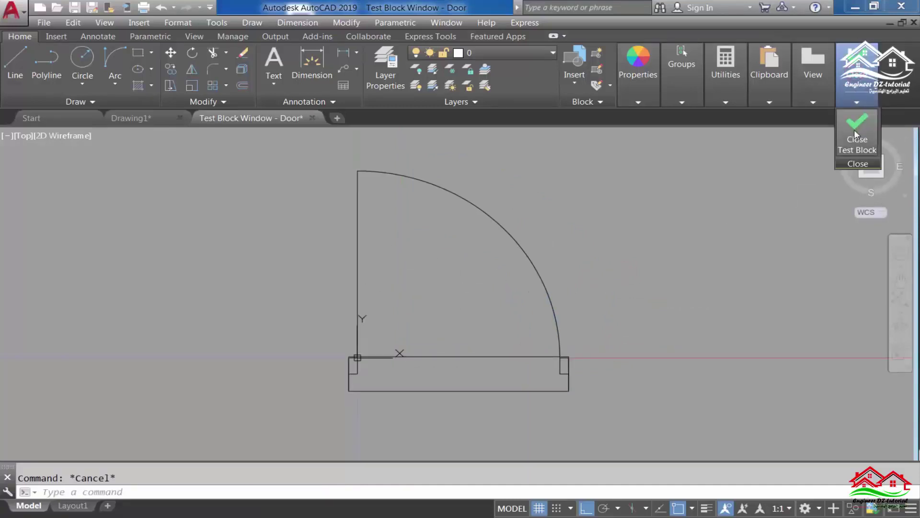
left_click(857, 135)
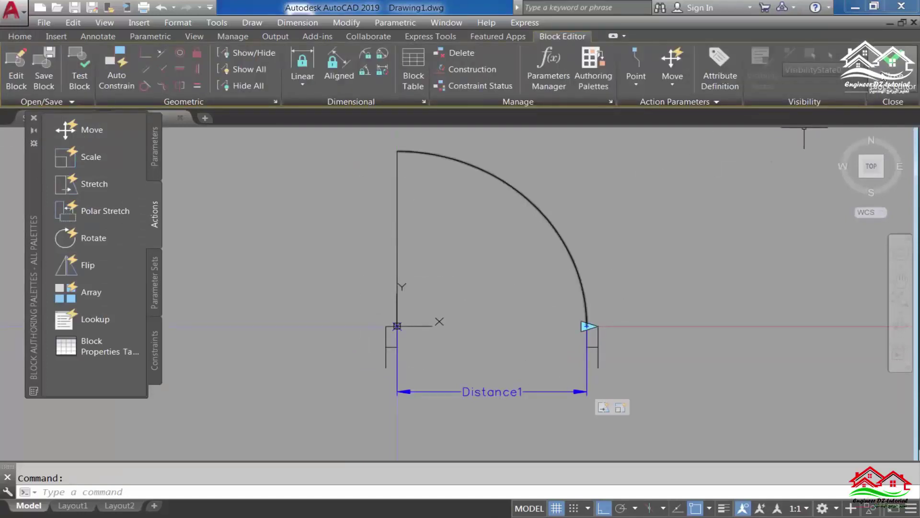
left_click(892, 67)
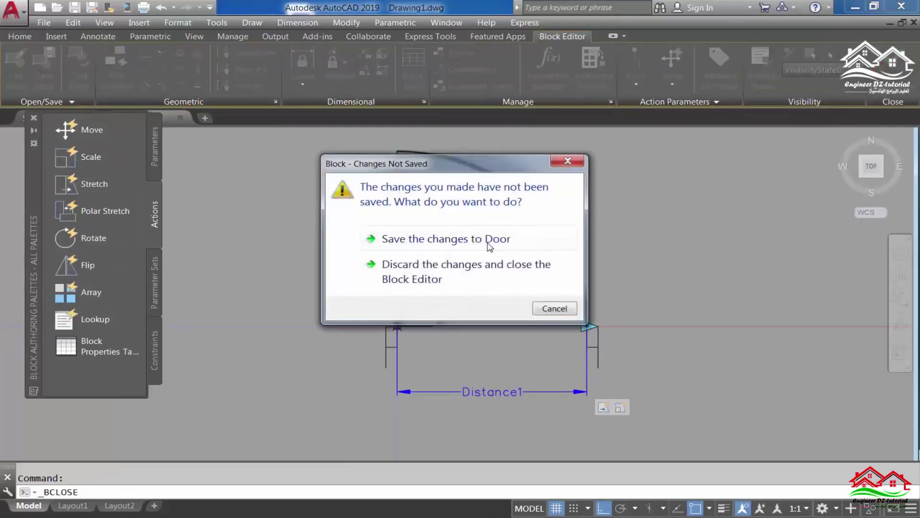
Save the changes to the Door block and pan to the door in the wall
left_click(489, 247)
scroll(387, 288, "down", 2)
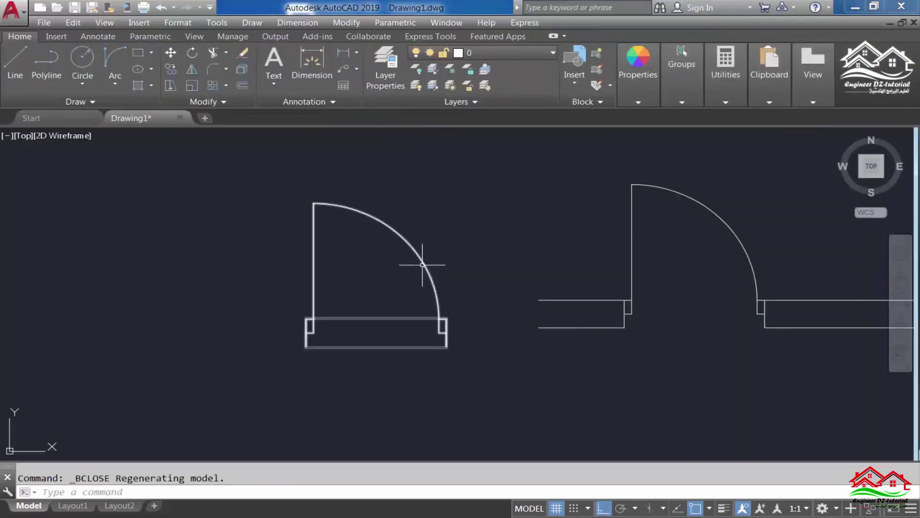
left_click(422, 264)
key("Escape")
middle_click_drag(590, 269, 405, 290)
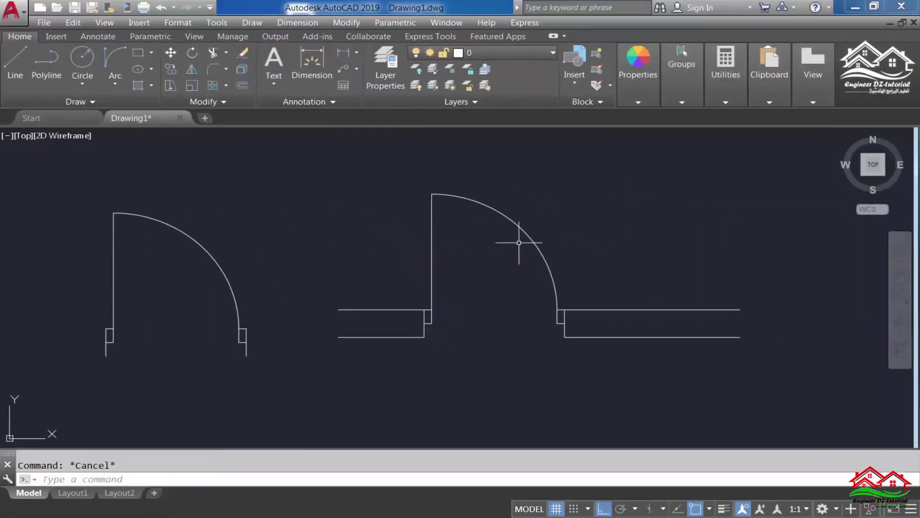
Stretch the wall's door wider and regenerate the display
left_click(532, 236)
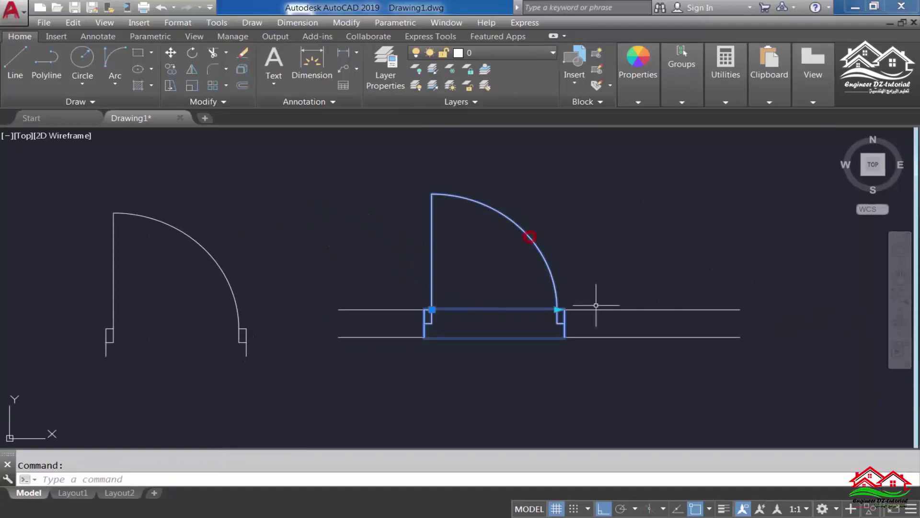
left_click(561, 309)
left_click(628, 309)
key("Escape")
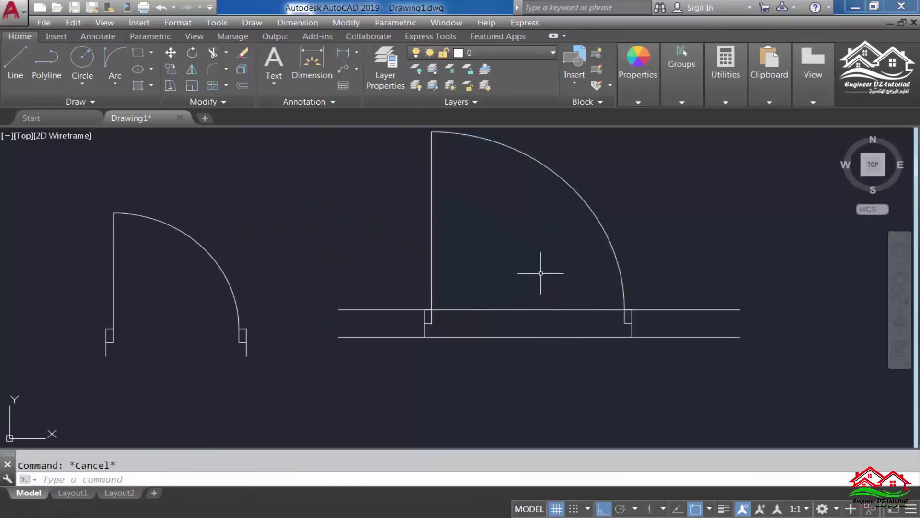
left_click(428, 472)
type("re")
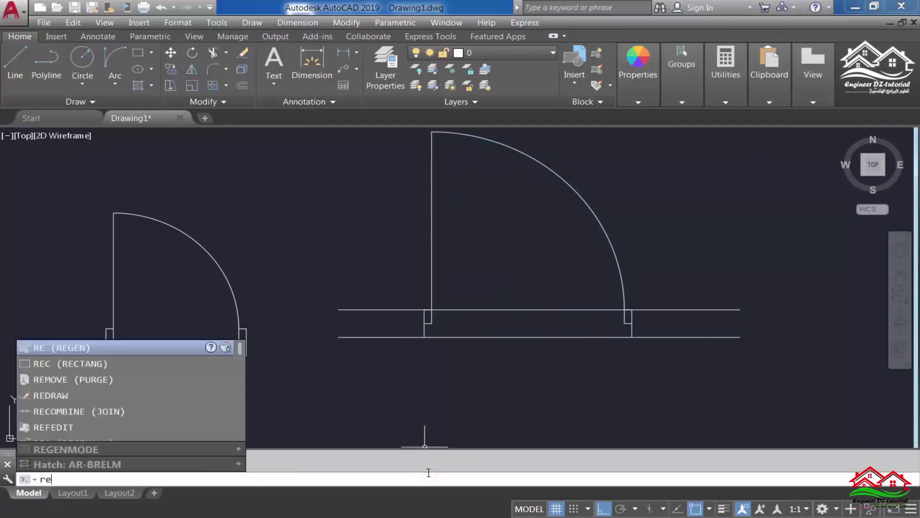
key("Return")
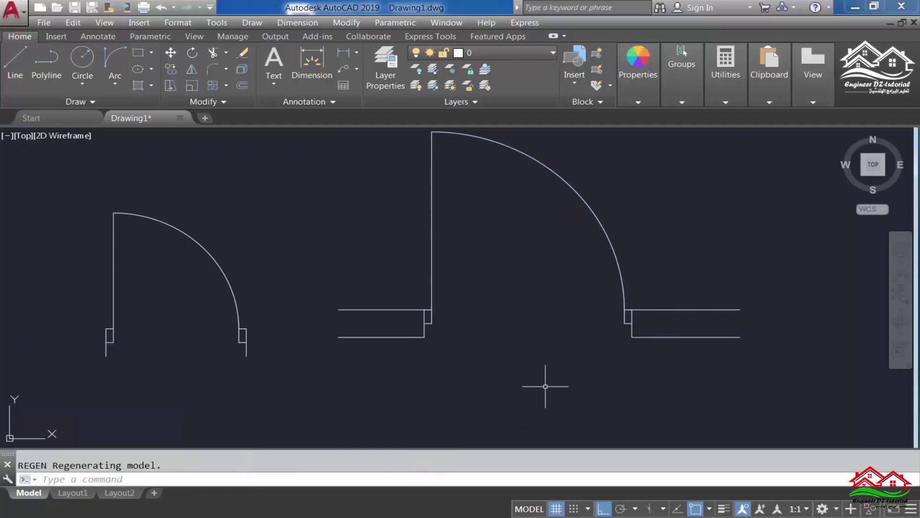
Stretch the wall's door back to a narrower width
left_click(610, 238)
left_click(625, 309)
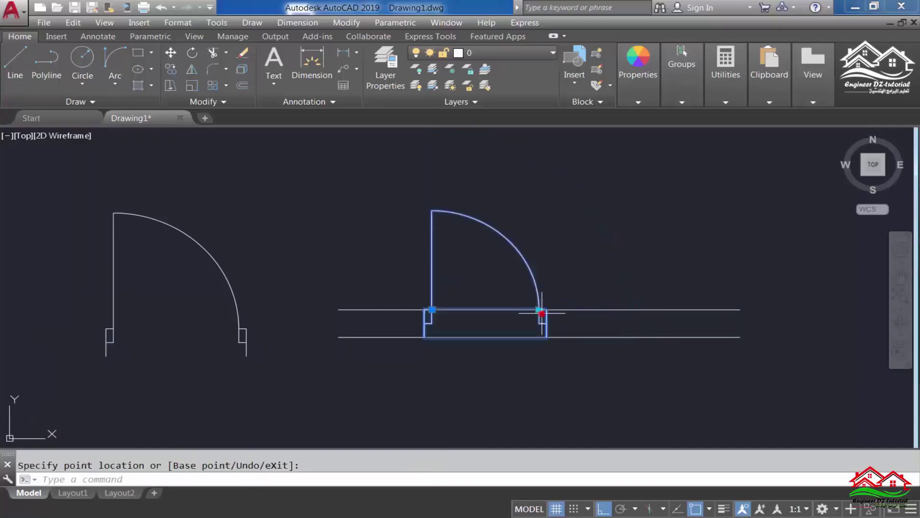
left_click(539, 309)
key("Escape")
scroll(488, 299, "up", 2)
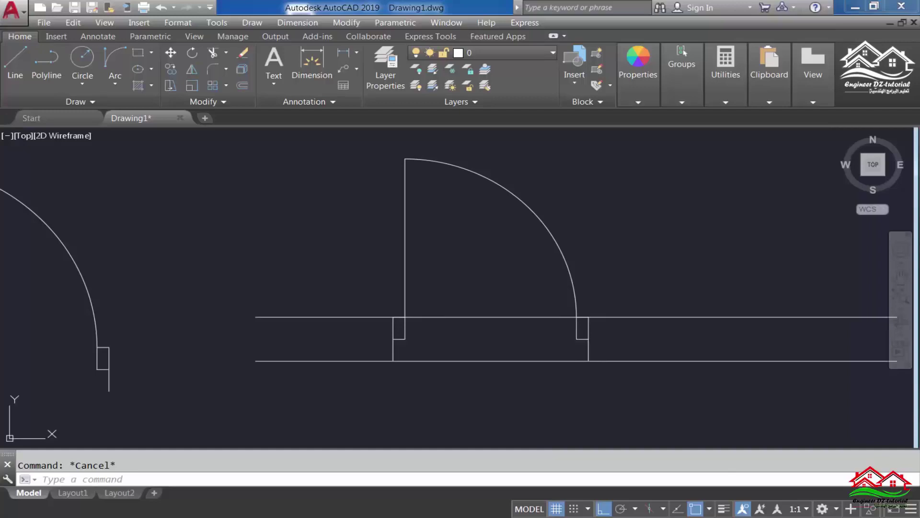
key("ctrl+p")
Plot with the DWG To PDF.pc3 printer, using a window drawn around the door in the wall
left_click(352, 170)
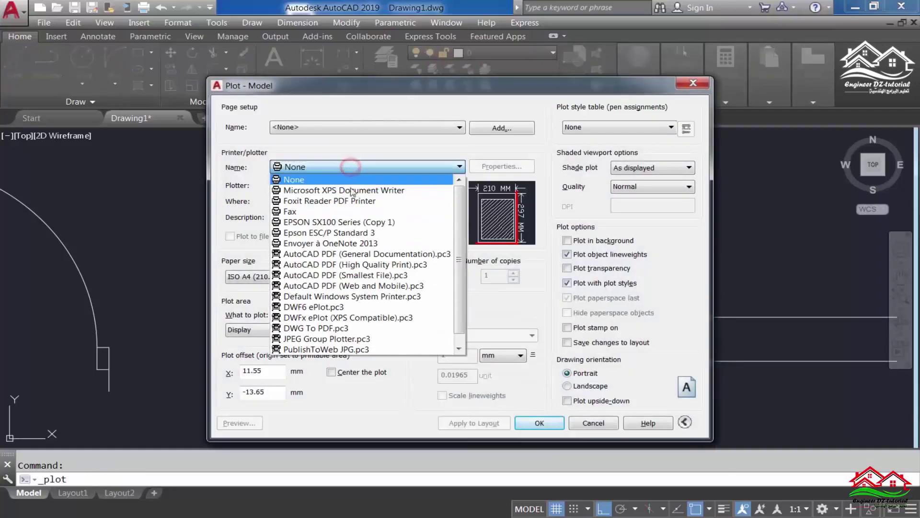
left_click(347, 329)
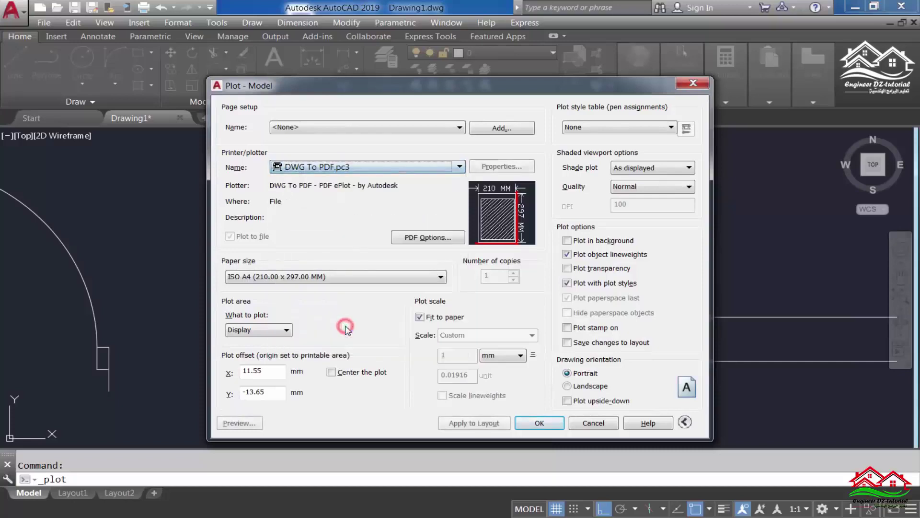
left_click(272, 331)
left_click(266, 368)
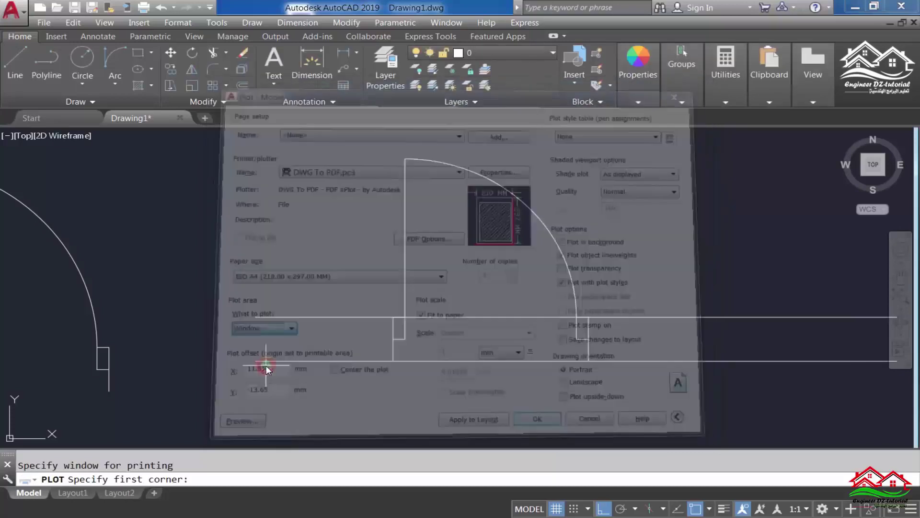
scroll(273, 254, "down", 2)
left_click(249, 183)
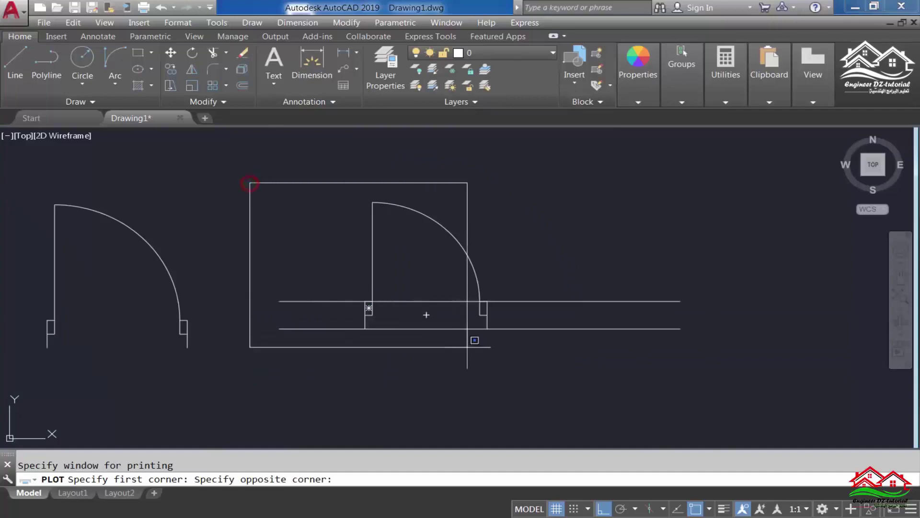
left_click(719, 358)
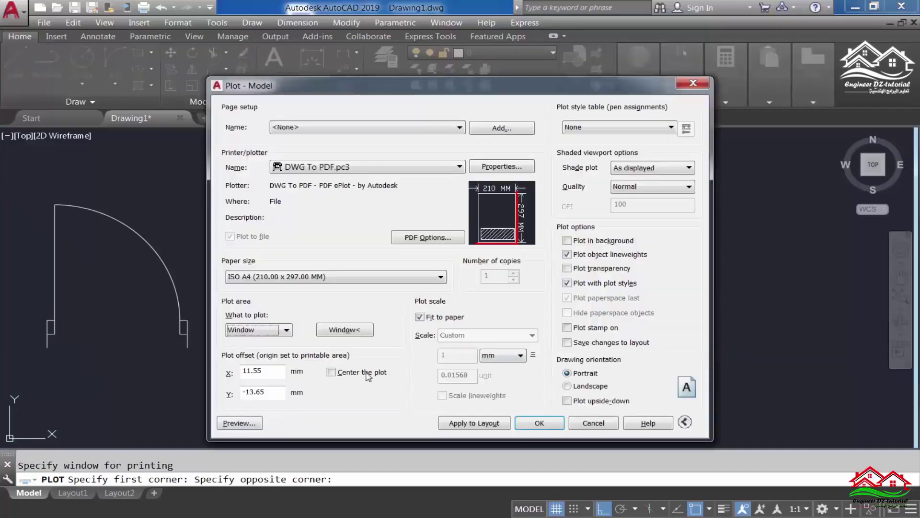
Centre the plot in landscape and save it as Drawing1-Model.pdf on the Desktop
left_click(364, 373)
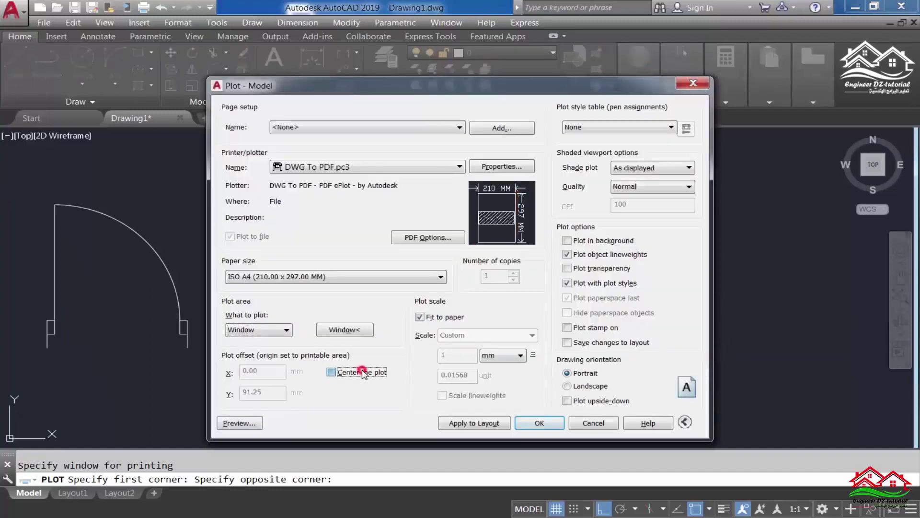
left_click(592, 386)
left_click(542, 422)
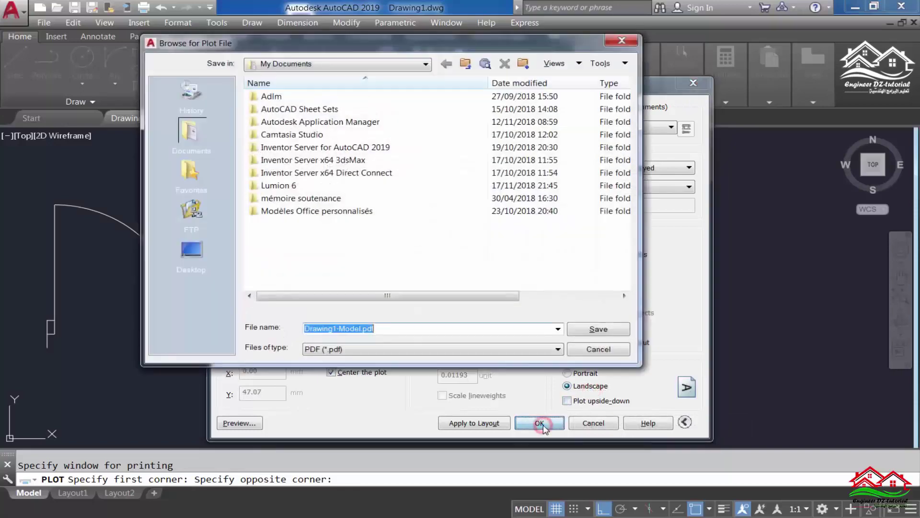
left_click(192, 248)
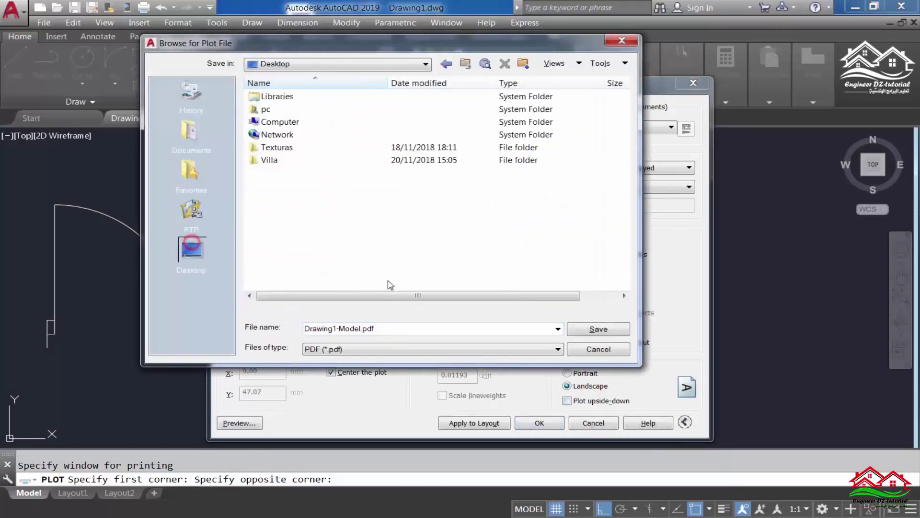
left_click(595, 329)
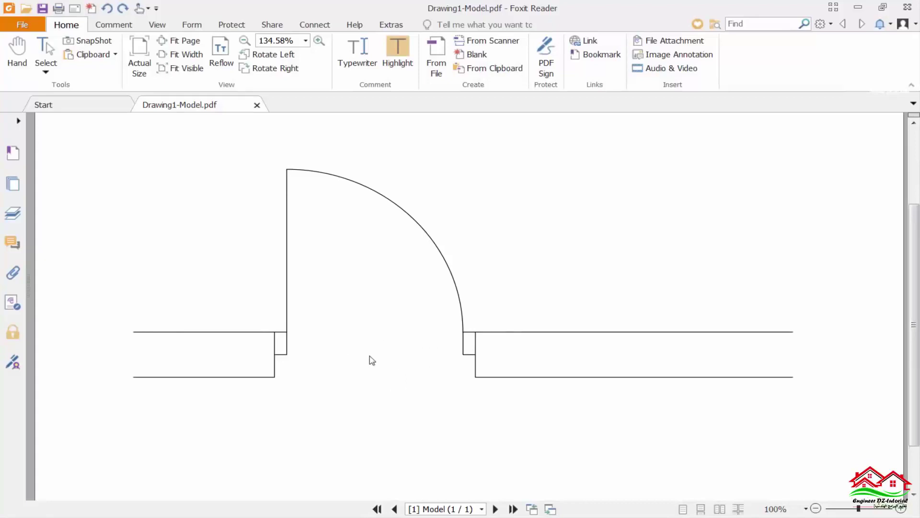
Close Foxit Reader after checking the PDF and cancel the pending AutoCAD command
left_click(908, 8)
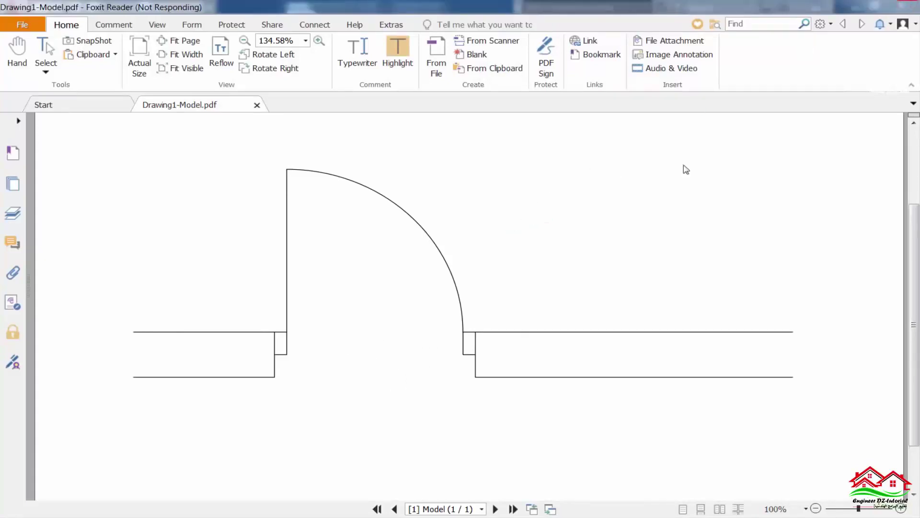
key("Escape")
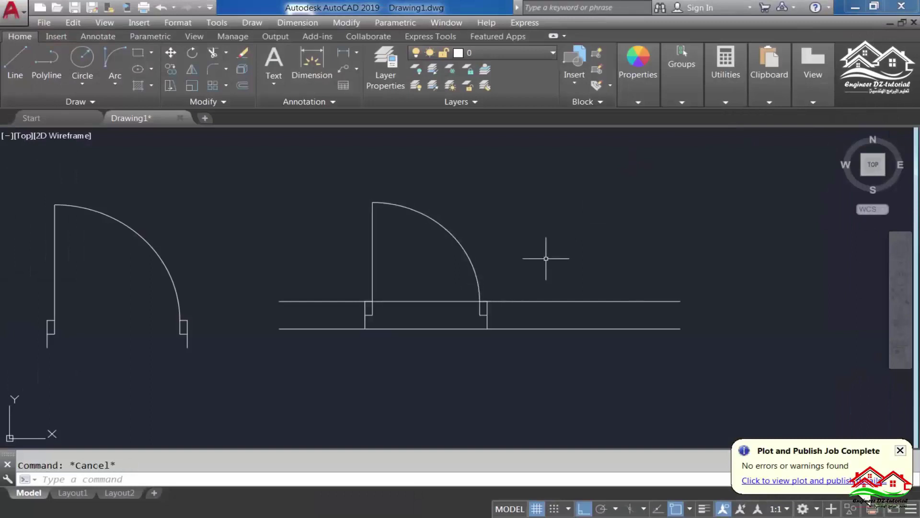
type("re")
Regenerate the drawing, bring the left door into view, and open the Door block in the Block Editor
key("Return")
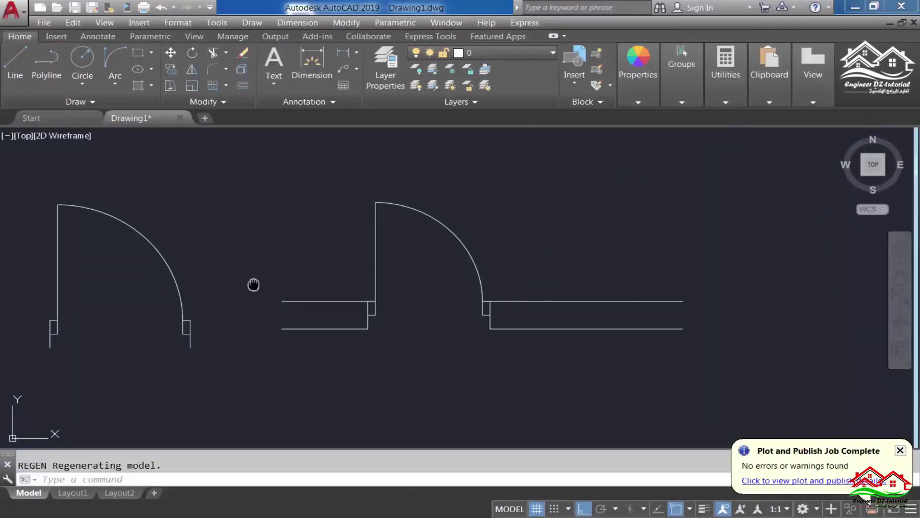
middle_click_drag(253, 285, 421, 273)
scroll(421, 273, "down", 1)
scroll(335, 285, "up", 3)
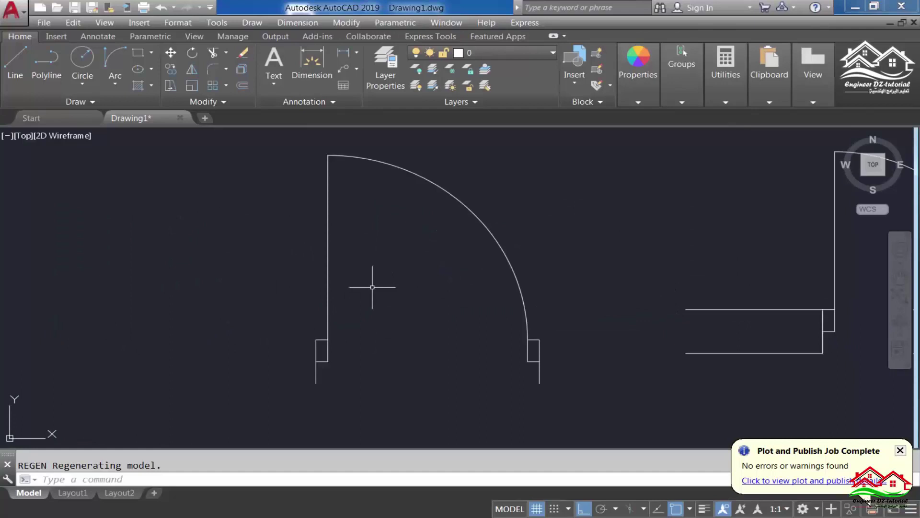
double_click(330, 257)
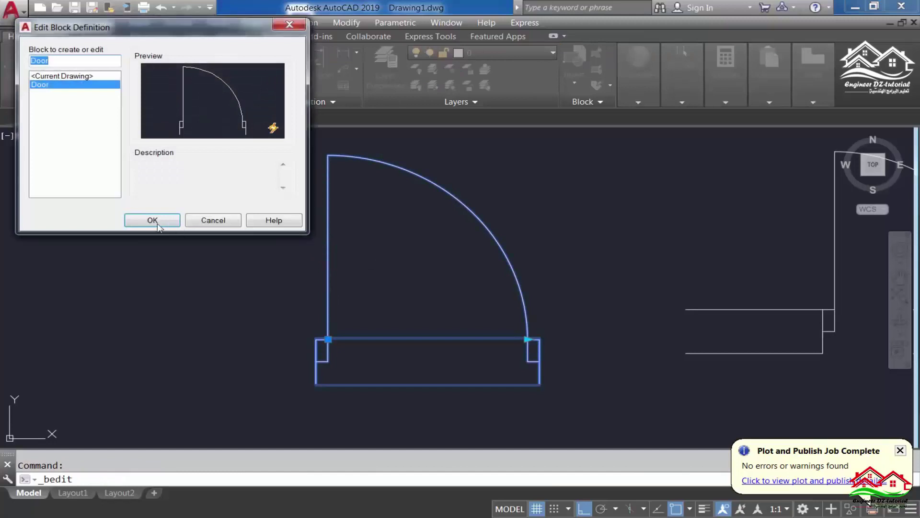
left_click(152, 220)
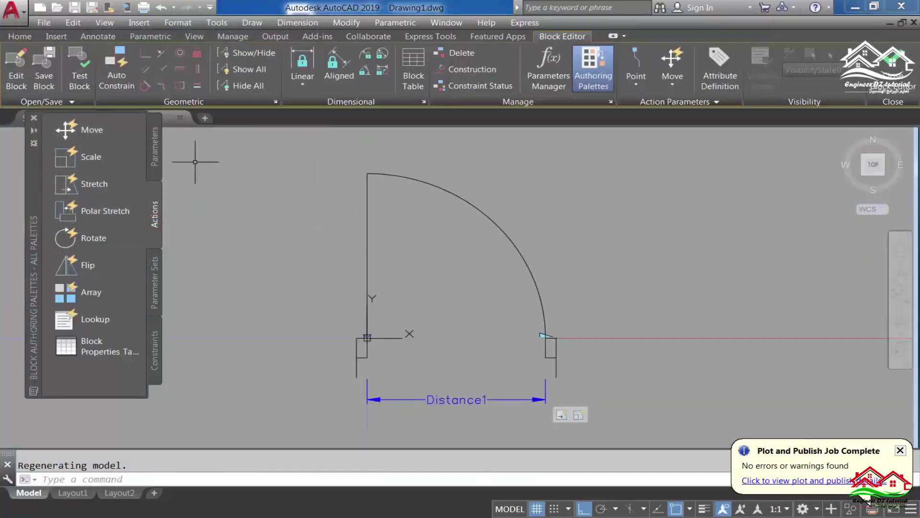
Add a Flip parameter whose reflection line runs along the opening's base line, labelled Flip state1 below it
left_click(156, 148)
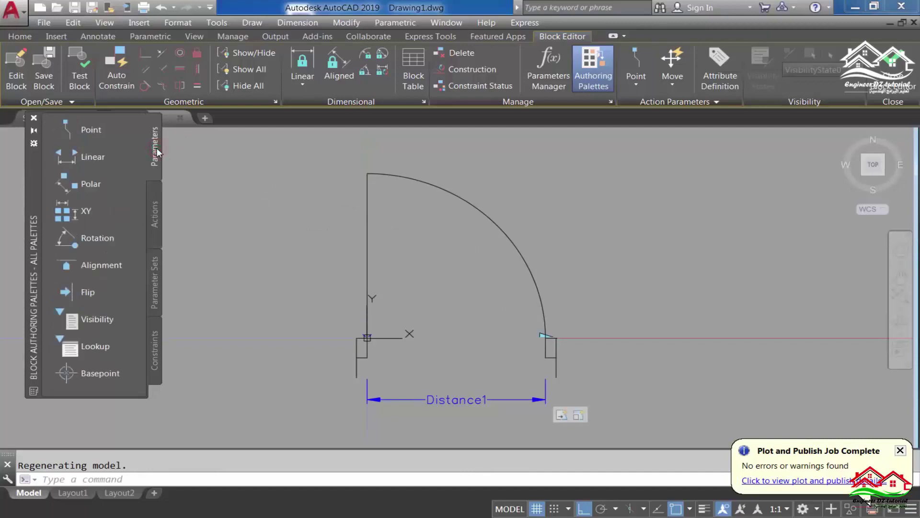
left_click(88, 291)
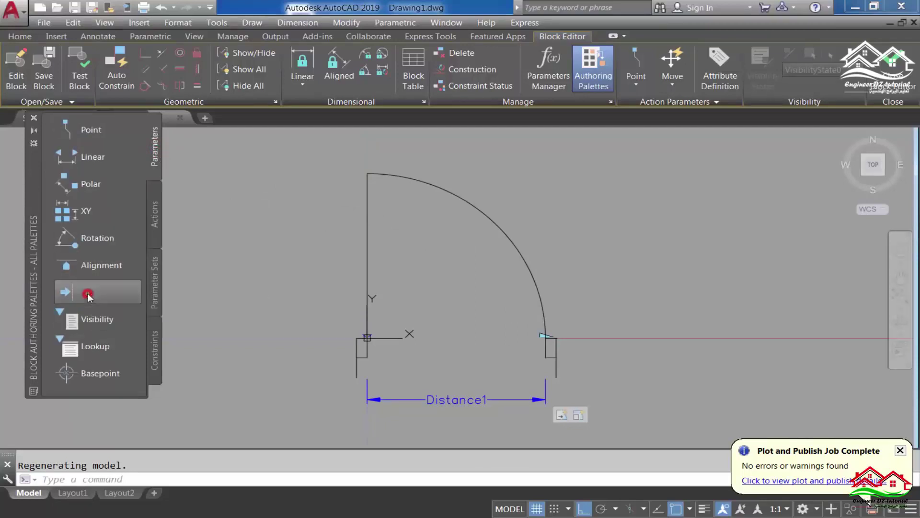
scroll(451, 390, "up", 2)
scroll(451, 389, "up", 2)
scroll(454, 353, "down", 2)
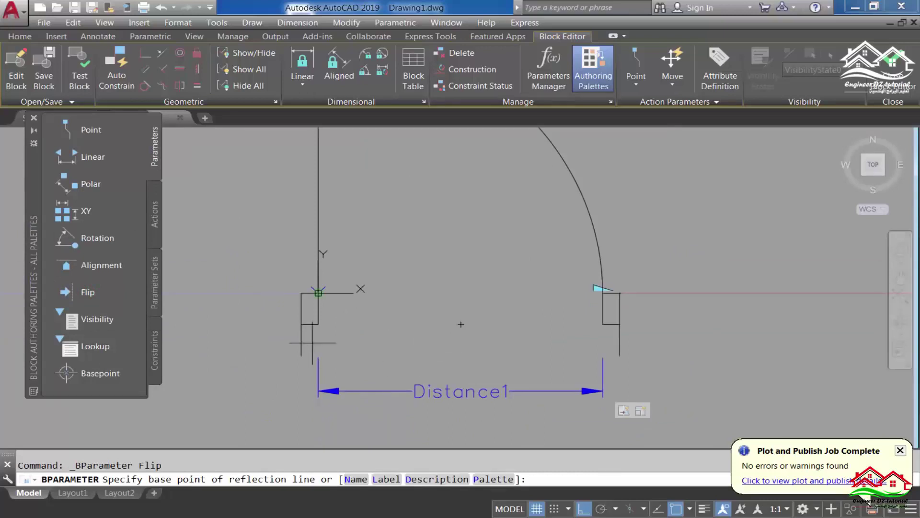
scroll(315, 309, "up", 3)
scroll(351, 341, "up", 3)
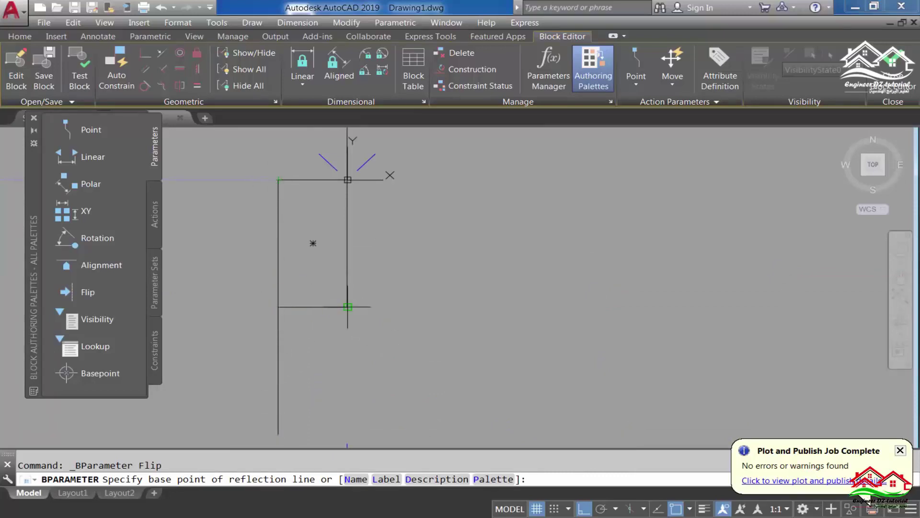
left_click(348, 306)
scroll(350, 308, "up", 5)
scroll(555, 304, "up", 3)
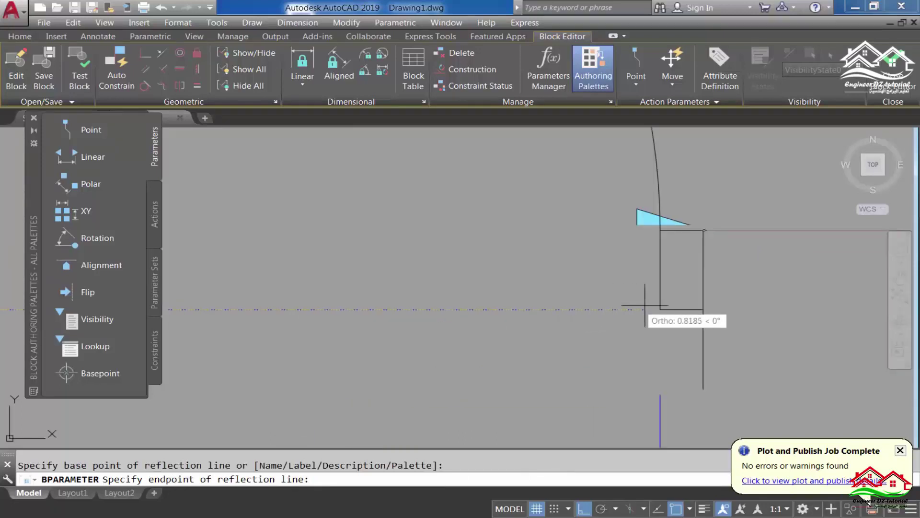
left_click(661, 307)
scroll(661, 308, "down", 2)
scroll(662, 308, "down", 2)
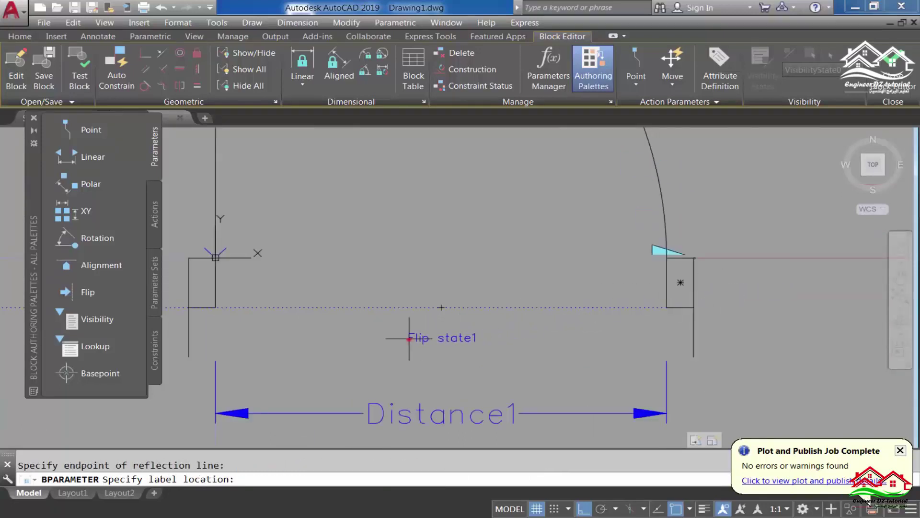
left_click(409, 338)
key("Escape")
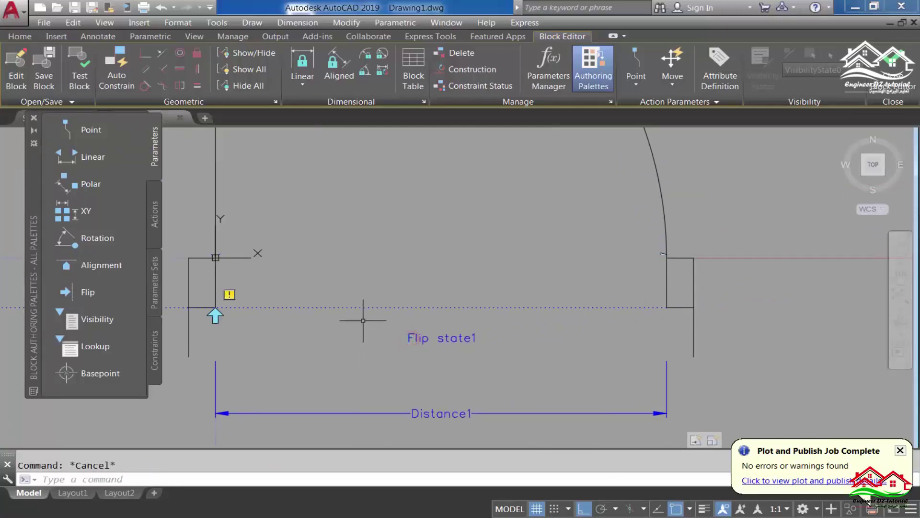
Move the flip arrow grip to the middle of the opening with Osnap temporarily off
left_click(362, 308)
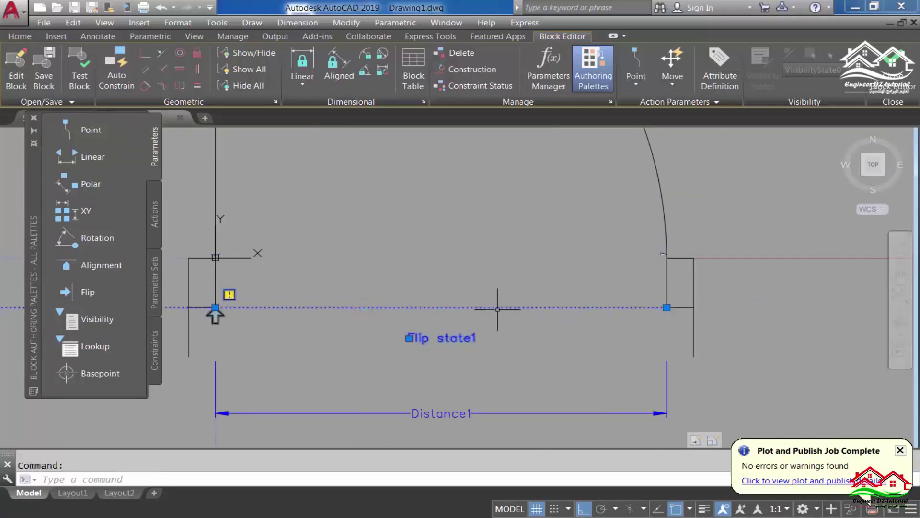
key("Escape")
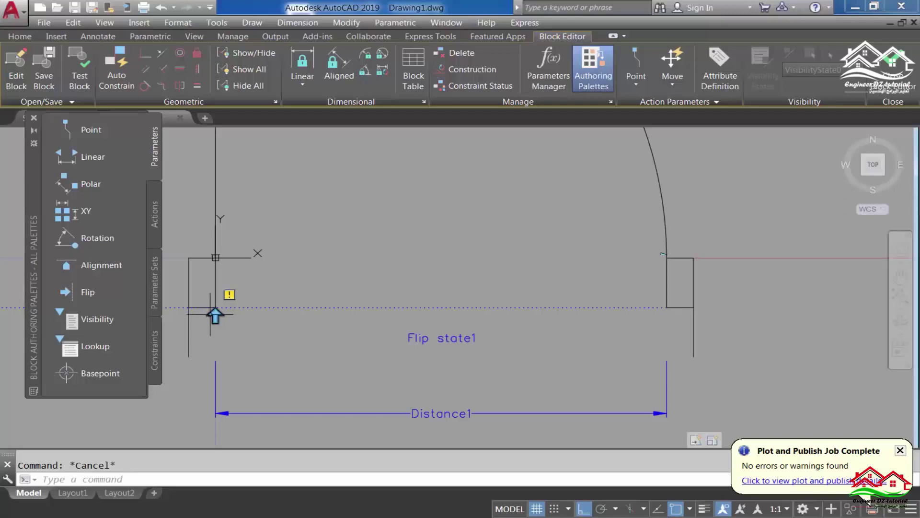
left_click(211, 311)
left_click(215, 308)
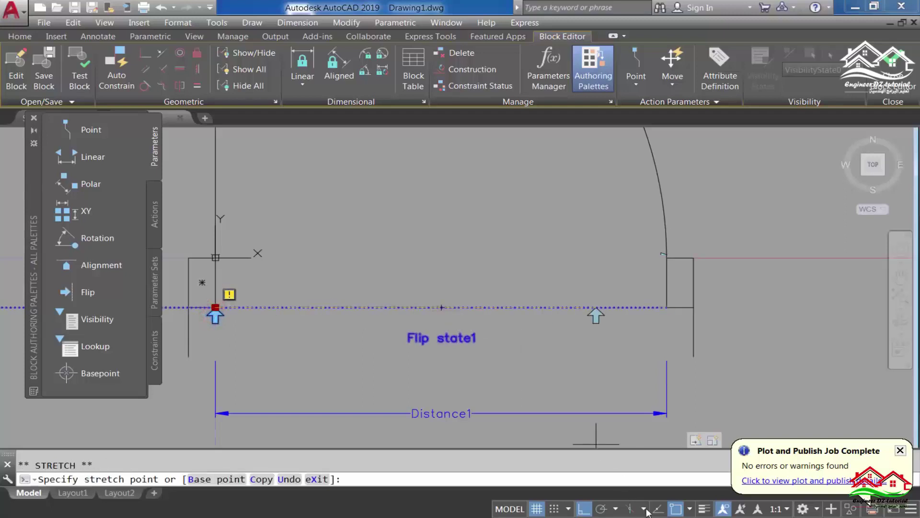
left_click(675, 509)
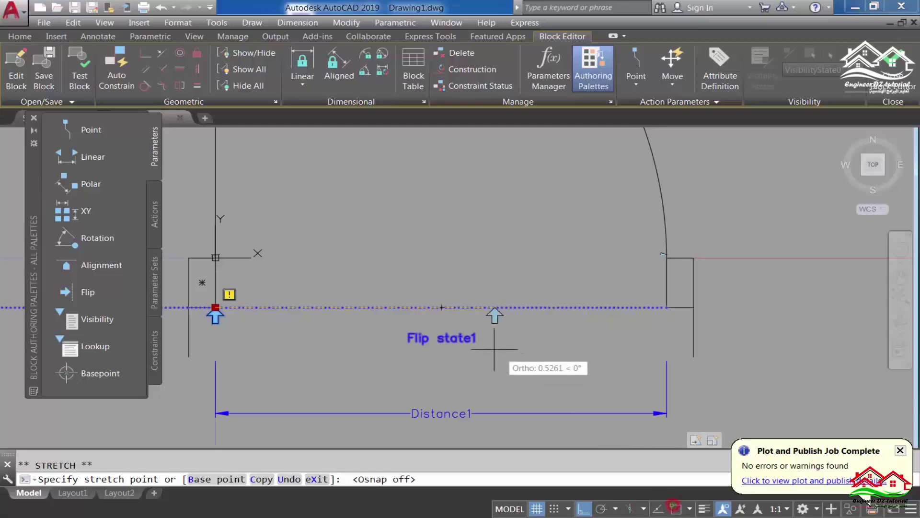
left_click(442, 308)
key("Escape")
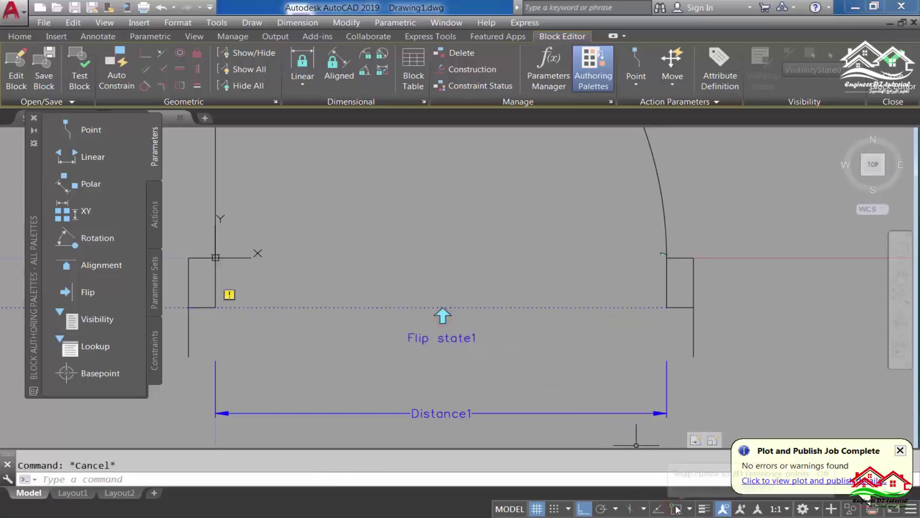
left_click(676, 509)
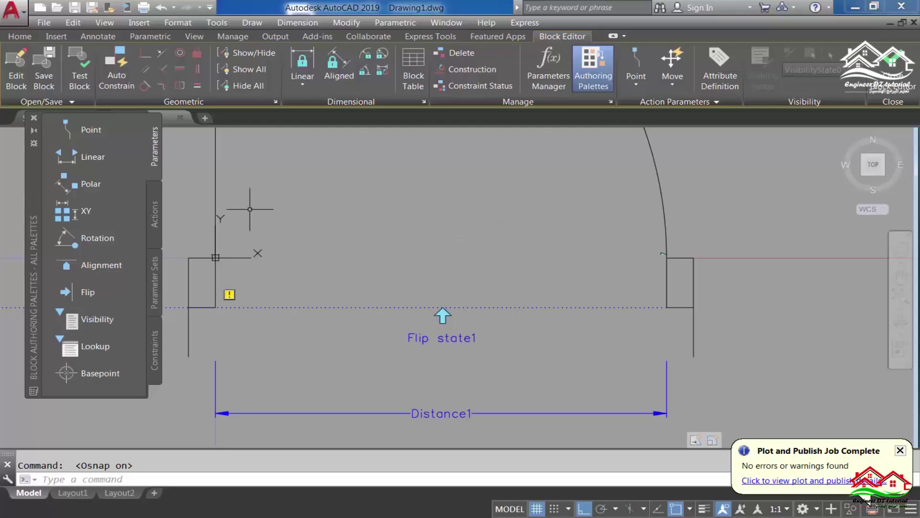
Attach a Flip action on Flip state1 to the whole door and close the Block Editor
left_click(158, 210)
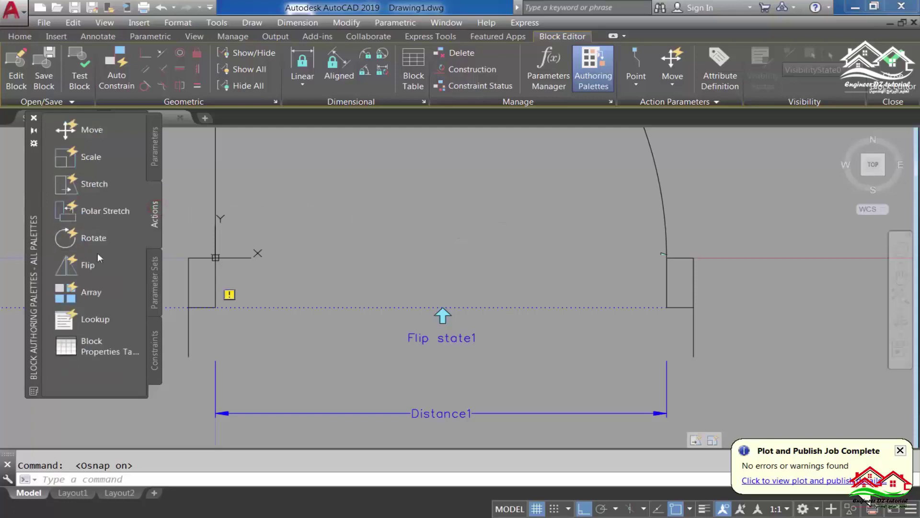
left_click(87, 266)
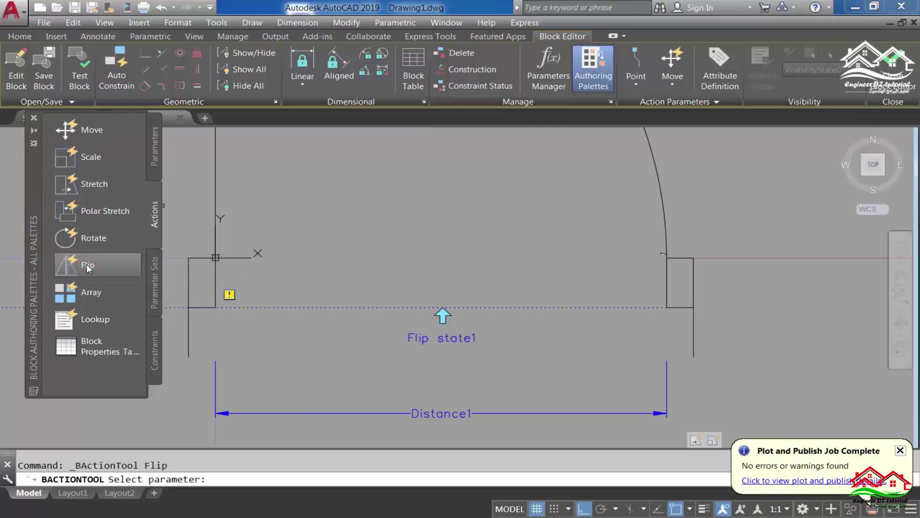
left_click(424, 342)
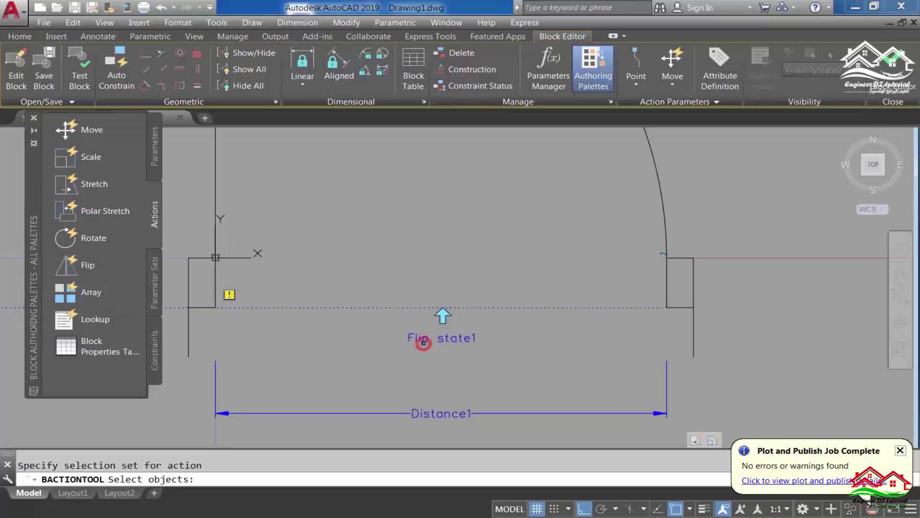
scroll(216, 258, "down", 3)
scroll(354, 307, "down", 2)
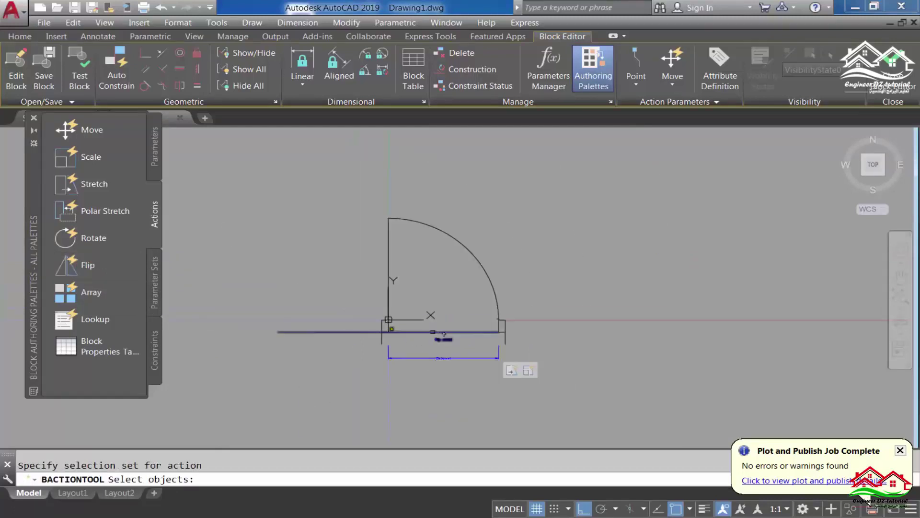
left_click(343, 187)
left_click(570, 420)
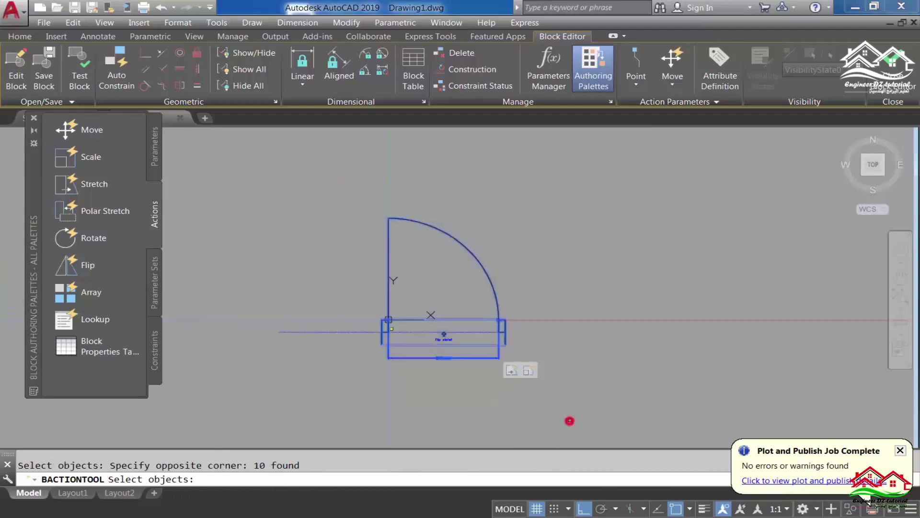
key("Return")
left_click(891, 68)
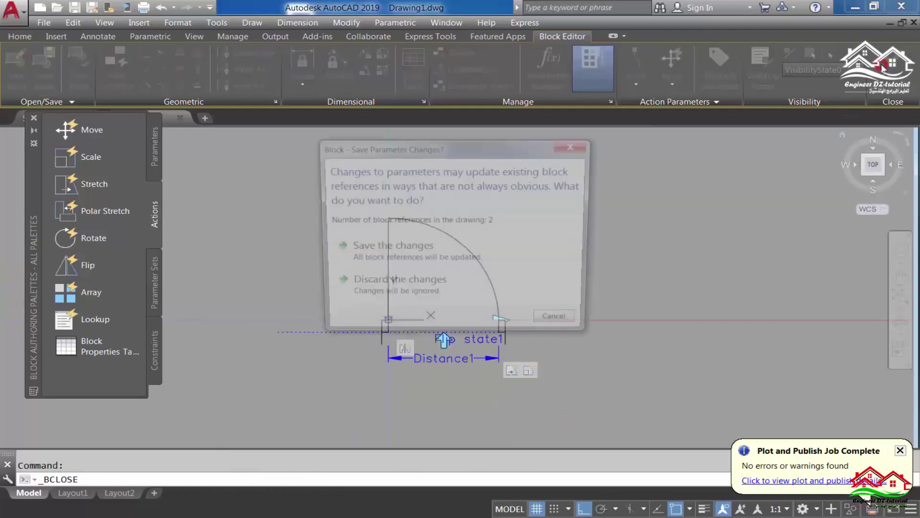
Save the block changes and test-flip the left door, leaving it opening downward
left_click(402, 245)
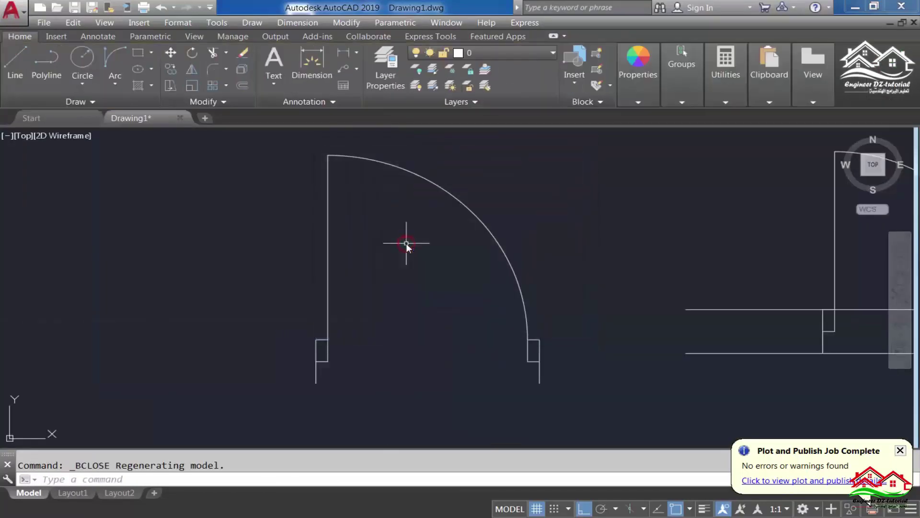
scroll(277, 282, "down", 2)
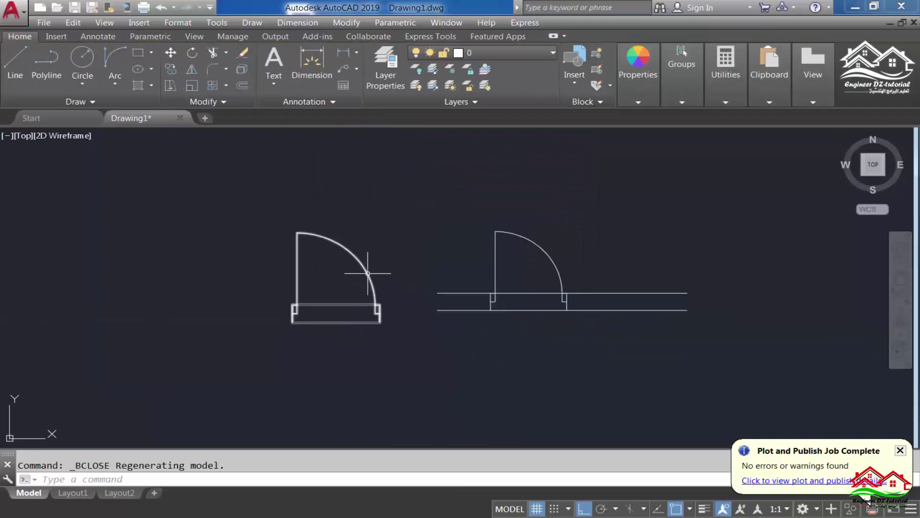
left_click(372, 272)
scroll(310, 368, "up", 2)
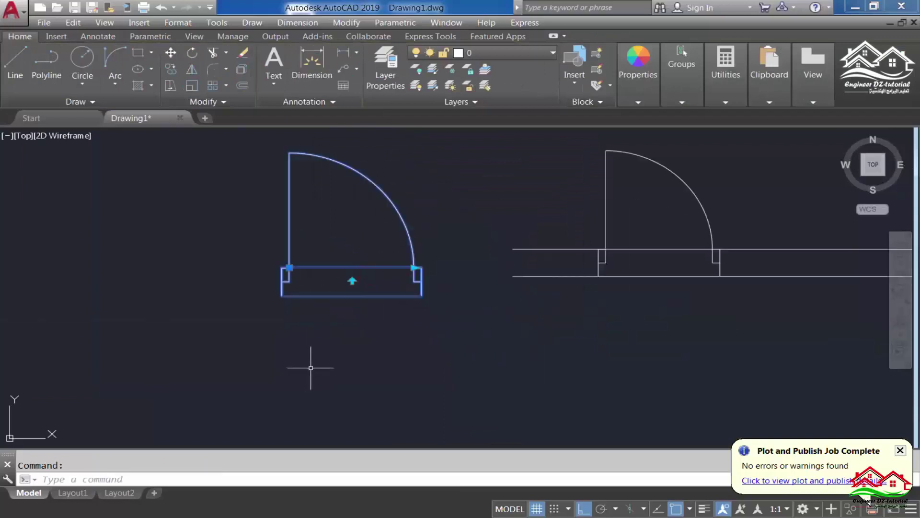
left_click(352, 281)
key("Escape")
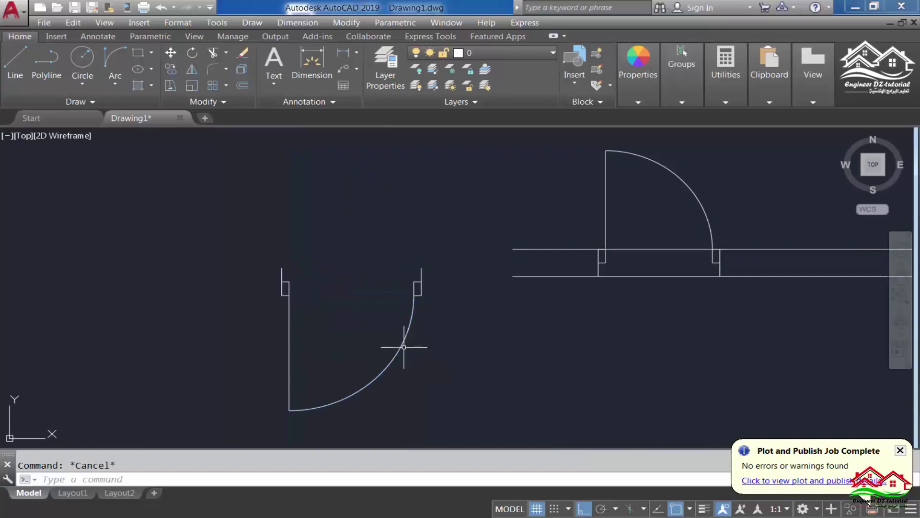
left_click(403, 348)
left_click(352, 280)
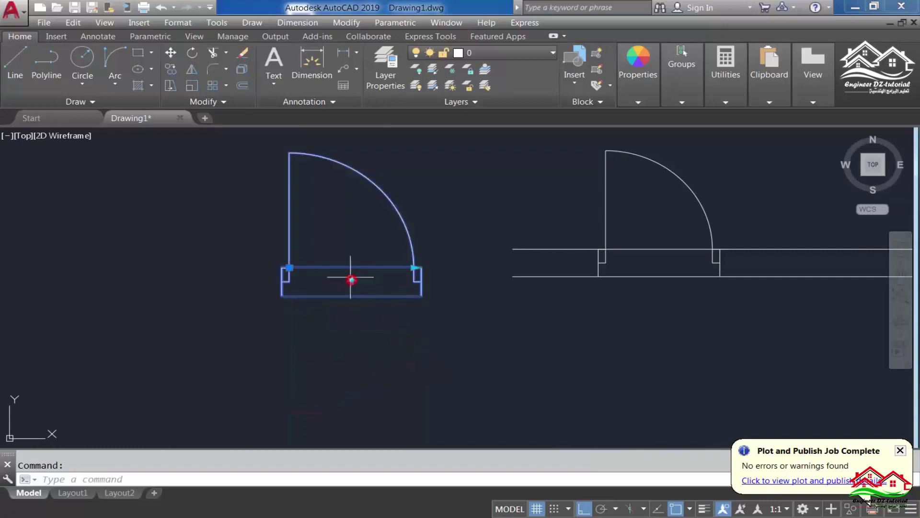
left_click(351, 280)
key("Escape")
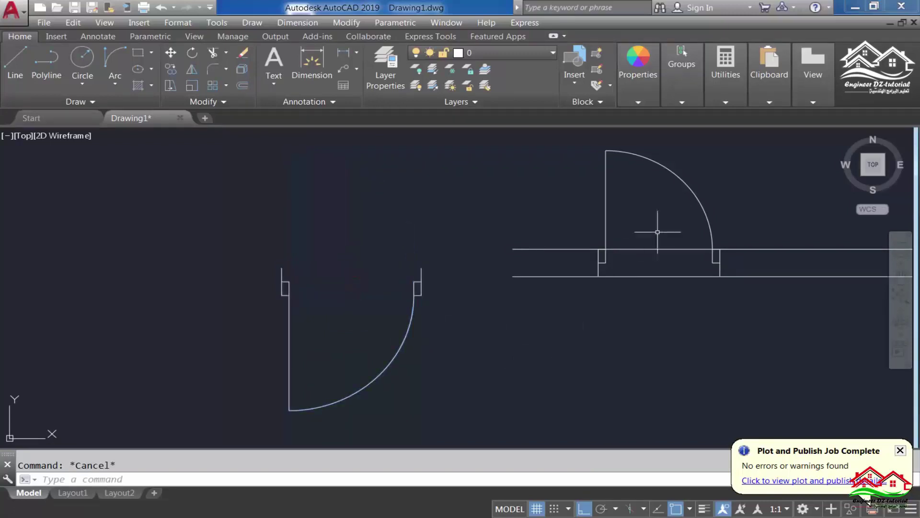
Test-flip the door in the wall, regenerate, and leave it swinging below the wall
middle_click_drag(657, 232, 533, 254)
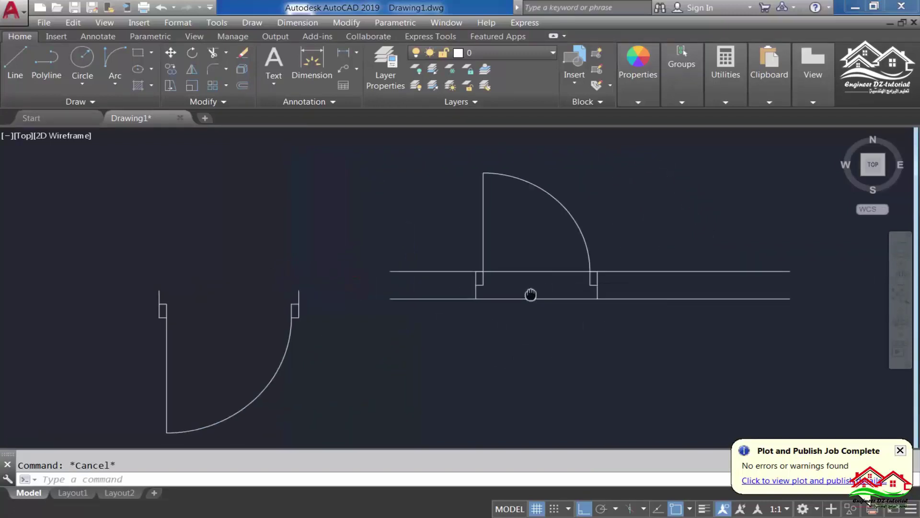
left_click(579, 237)
left_click(545, 284)
key("Escape")
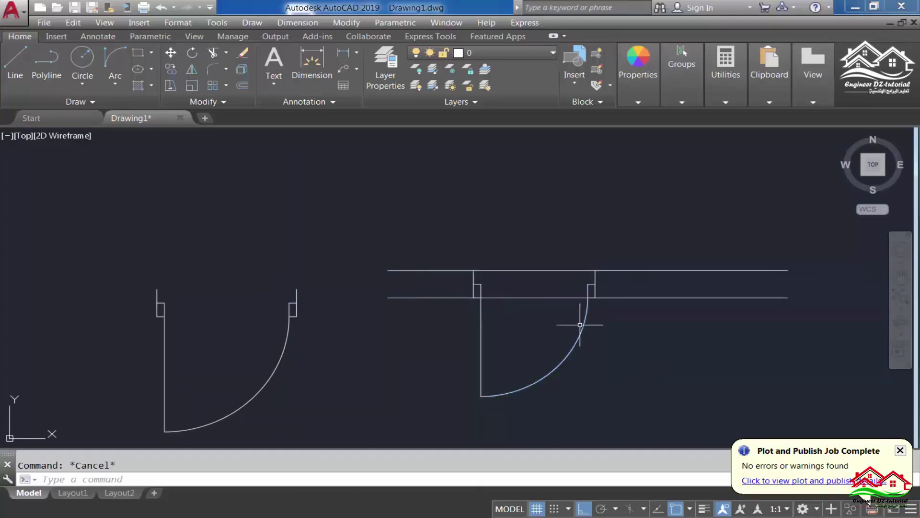
left_click(582, 335)
left_click(544, 284)
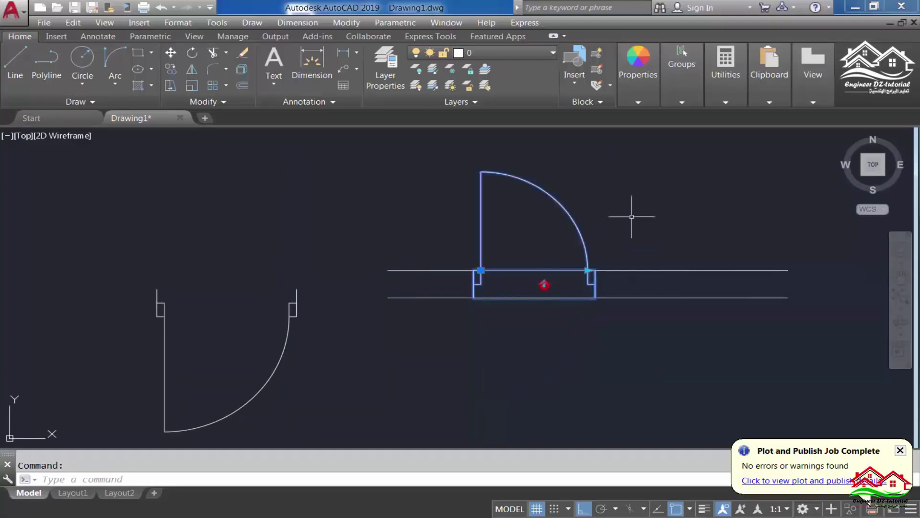
key("Escape")
key("Return")
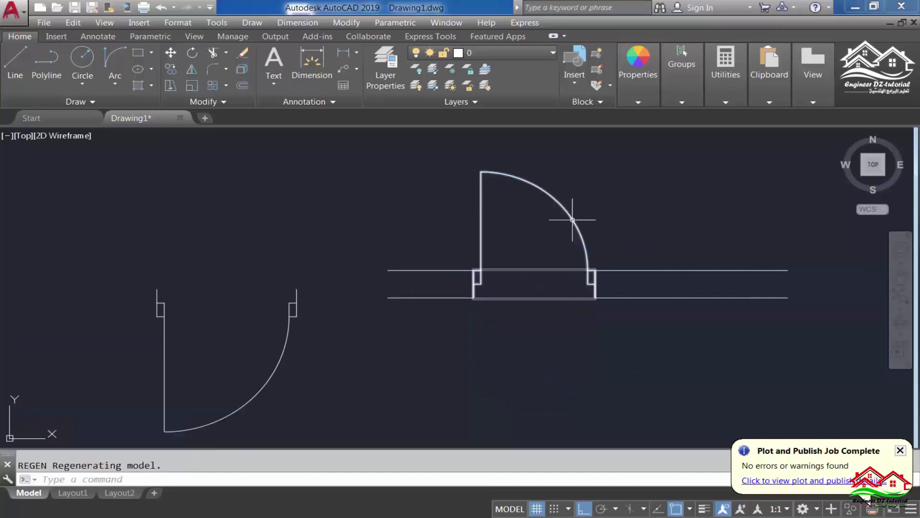
left_click(572, 221)
left_click(545, 284)
key("Escape")
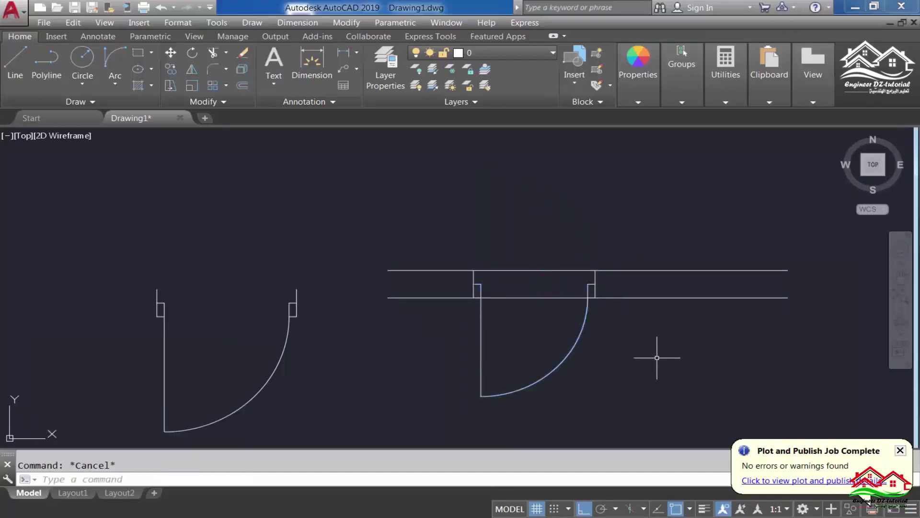
Regenerate the drawing and reopen the Door block in the Block Editor
type("re")
key("Return")
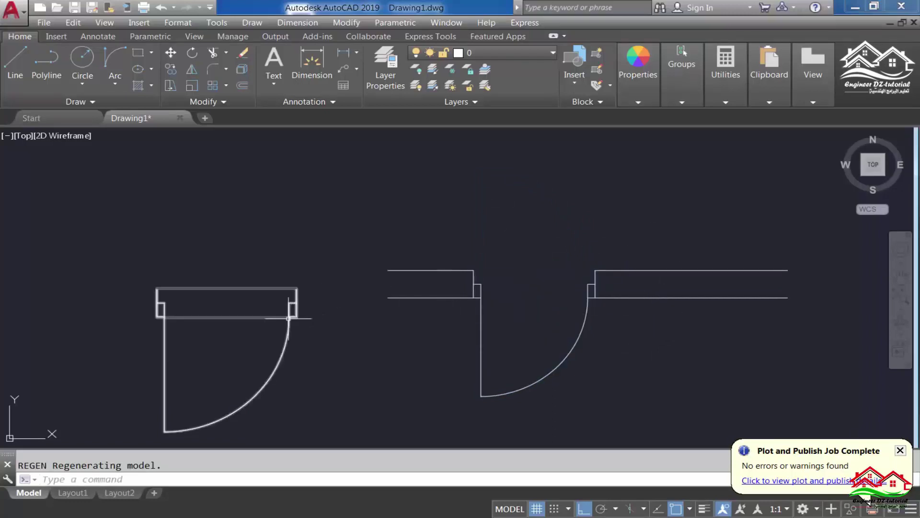
double_click(289, 318)
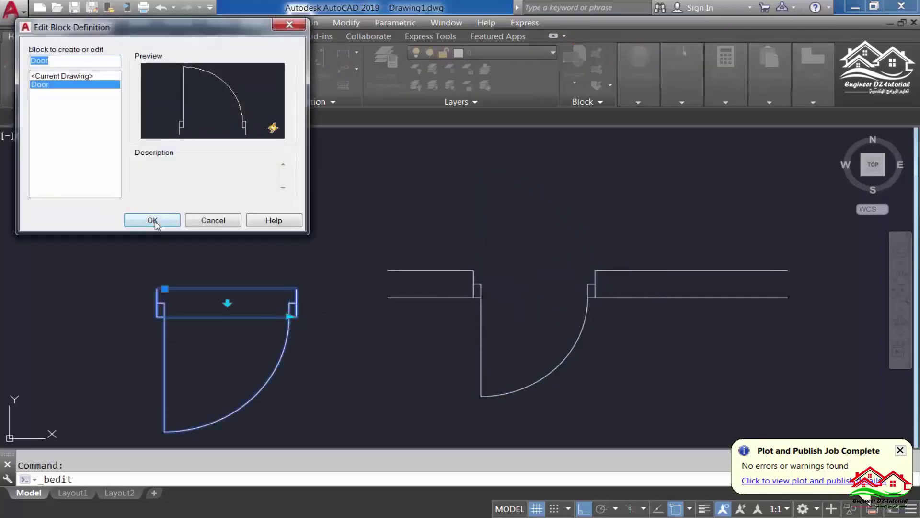
left_click(152, 221)
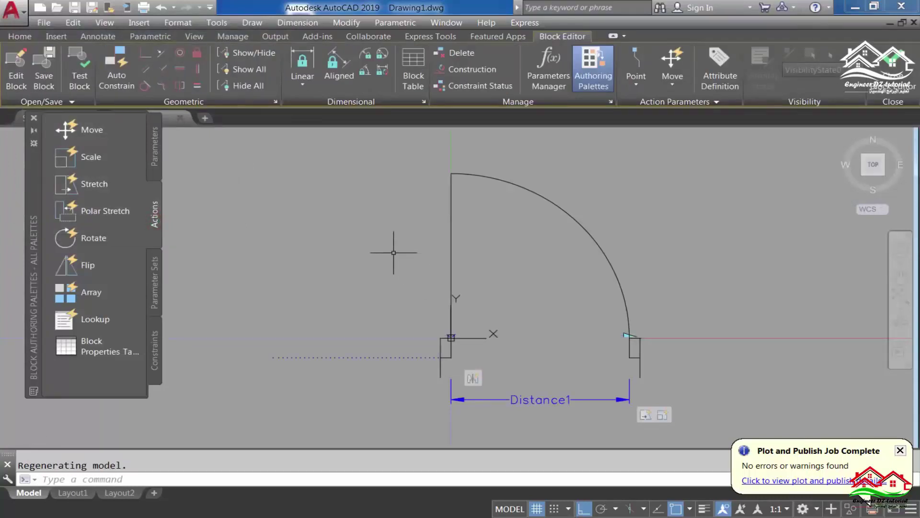
Add a flip parameter along the left jamb edge, labelled Flip state2 left of the door
left_click(154, 149)
left_click(93, 292)
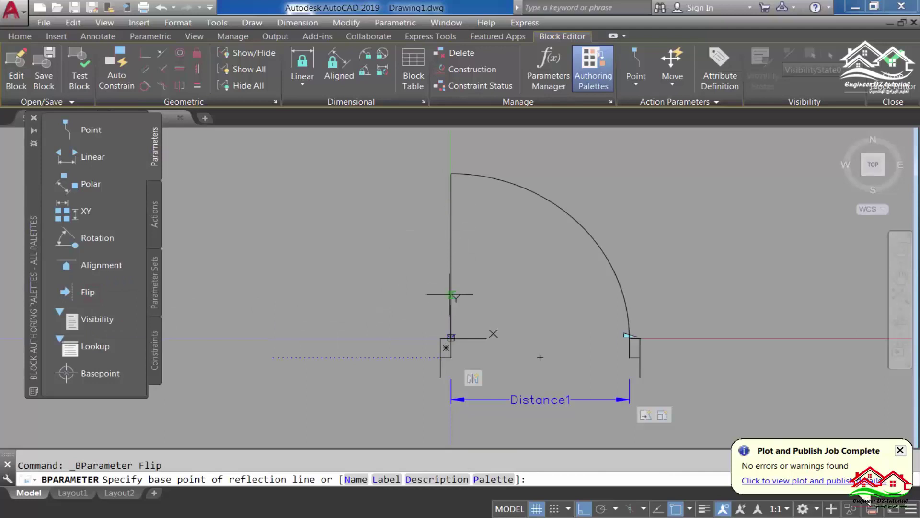
scroll(453, 298, "up", 2)
scroll(443, 355, "up", 3)
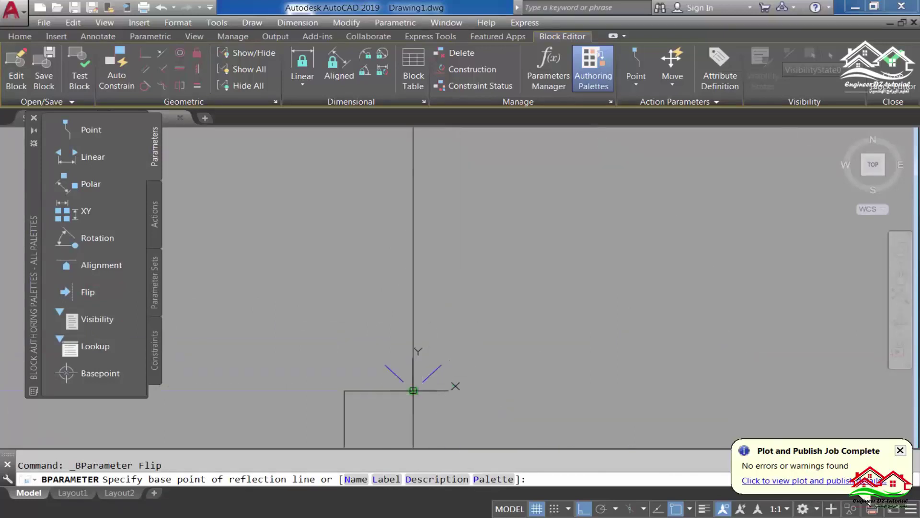
left_click(413, 391)
scroll(417, 352, "down", 3)
scroll(425, 269, "up", 2)
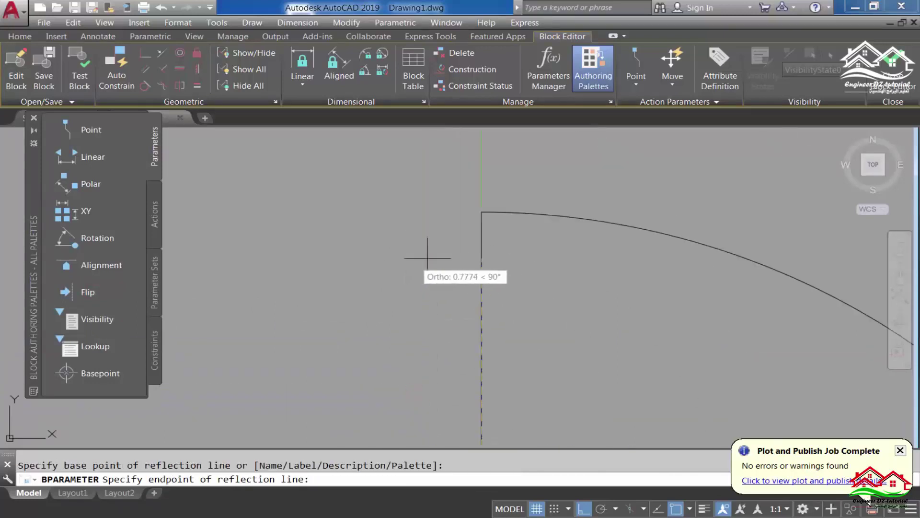
left_click(482, 212)
scroll(474, 207, "down", 2)
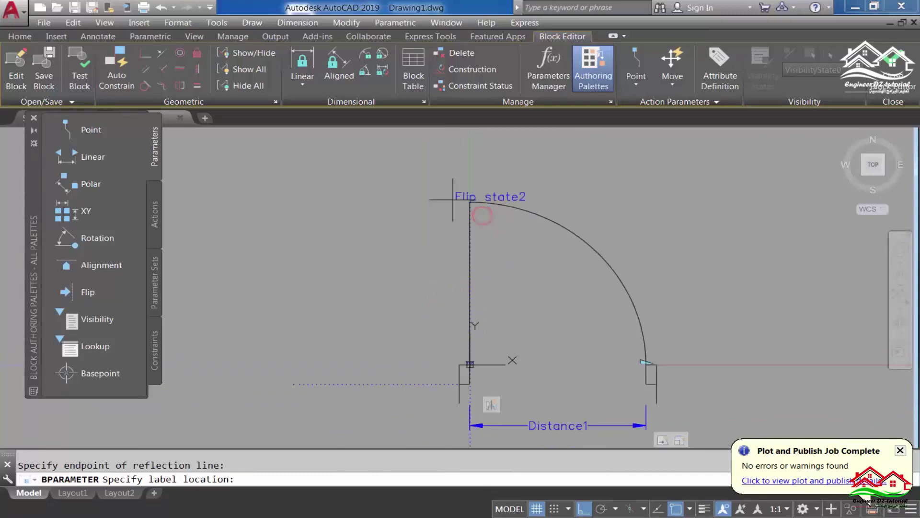
left_click(379, 270)
Move the Flip state2 arrow grip into the door's centre
left_click(421, 271)
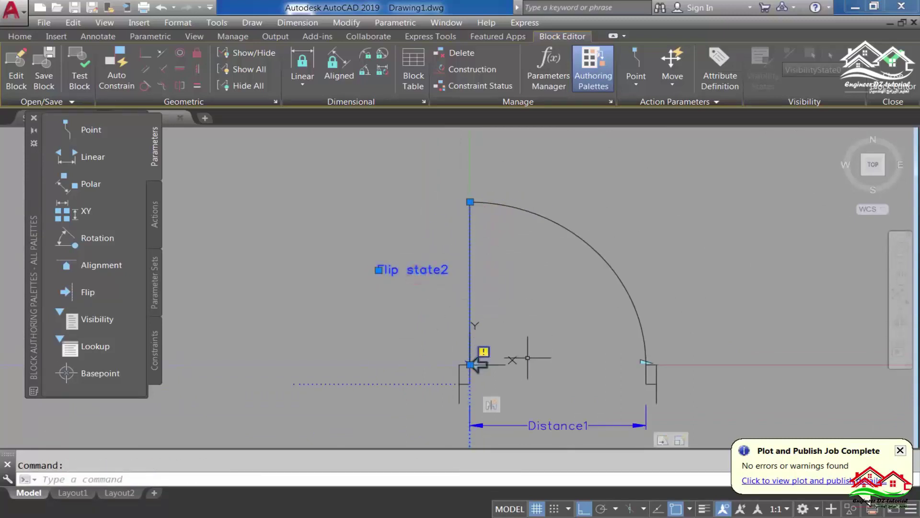
scroll(528, 358, "up", 1)
scroll(437, 321, "up", 1)
left_click(403, 333)
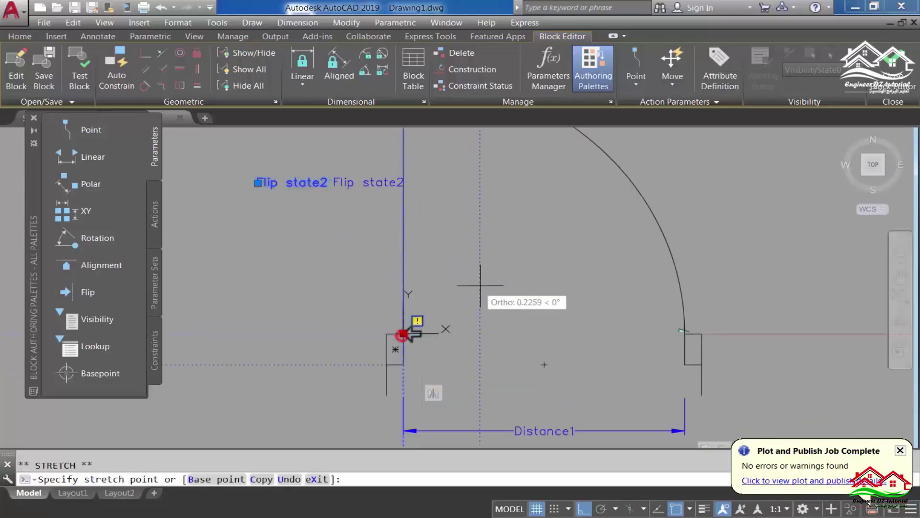
key("Escape")
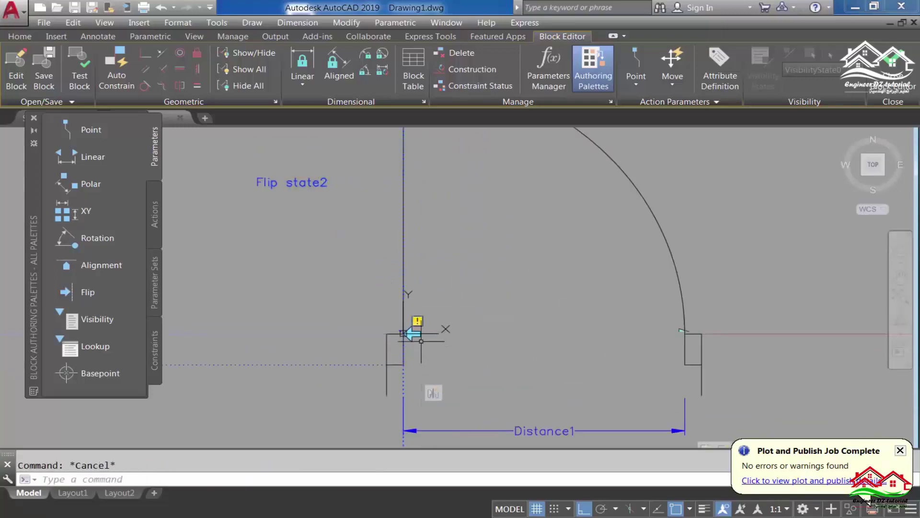
left_click(412, 333)
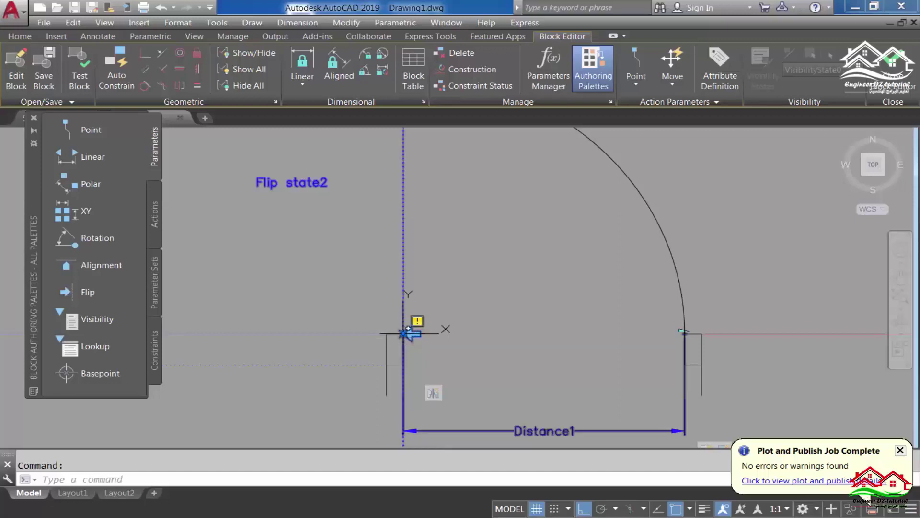
left_click(403, 333)
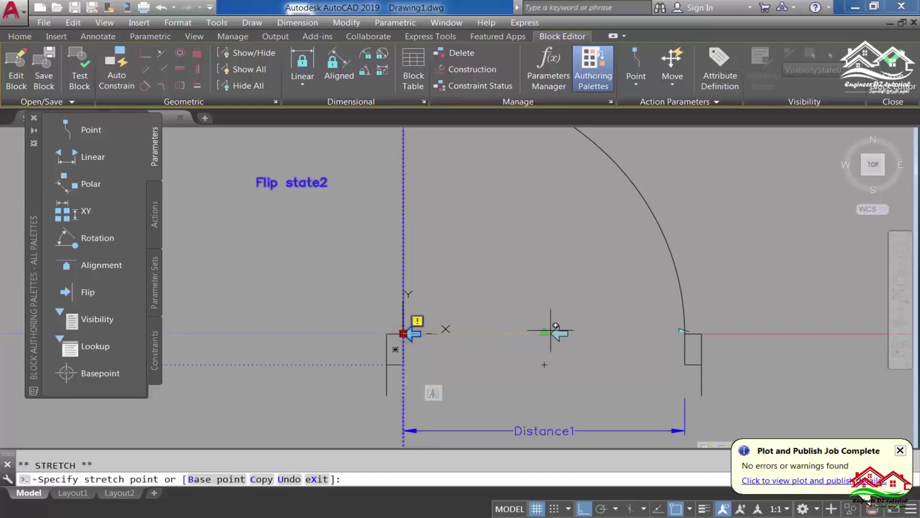
left_click(545, 331)
key("Escape")
scroll(544, 331, "down", 4)
scroll(531, 332, "up", 4)
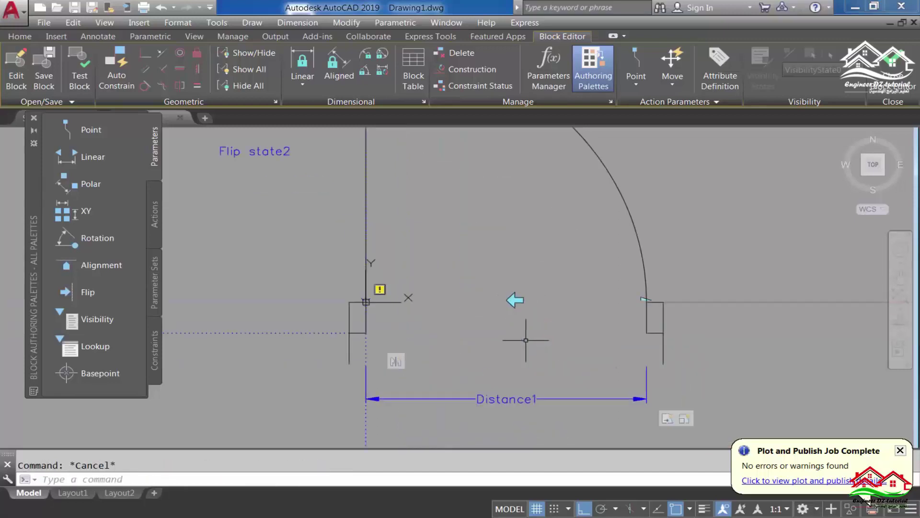
scroll(513, 311, "up", 2)
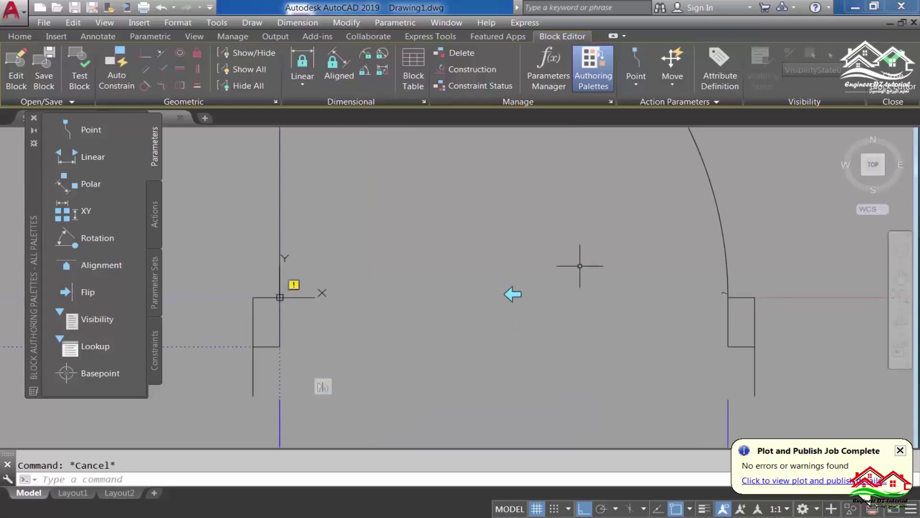
left_click(157, 206)
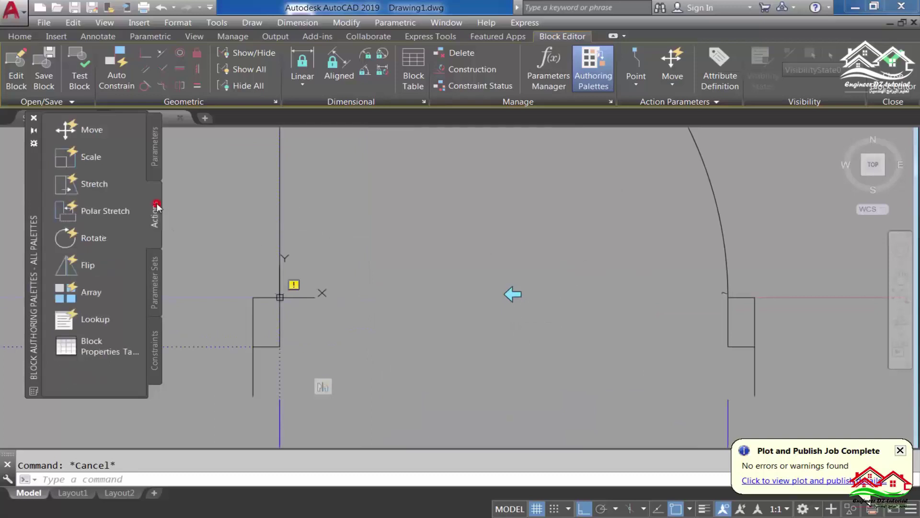
Attach a flip action to Flip state2 covering all block geometry, then close the Block Editor
left_click(97, 264)
scroll(556, 292, "down", 2)
scroll(580, 303, "down", 2)
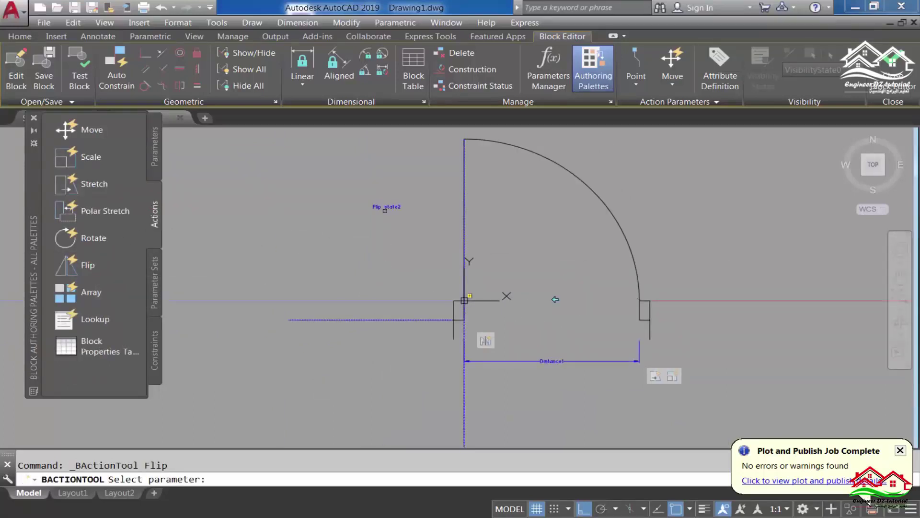
scroll(406, 201, "up", 5)
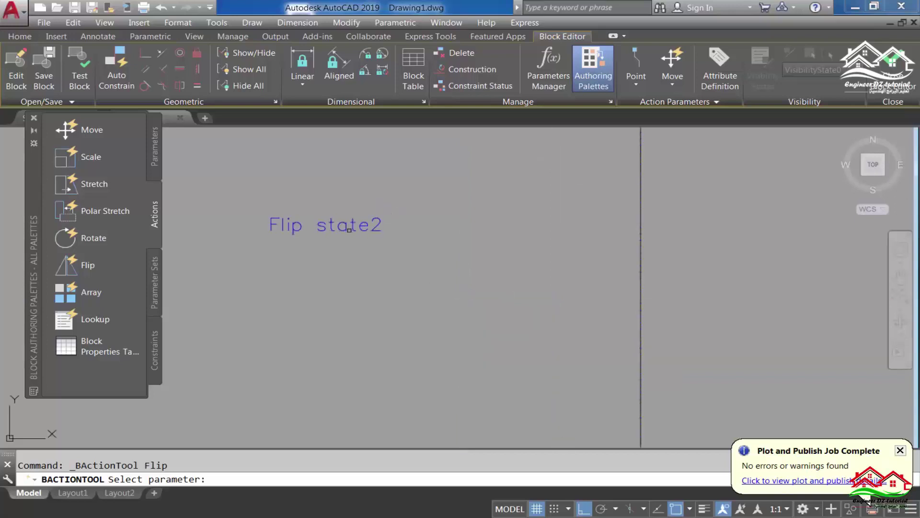
left_click(363, 225)
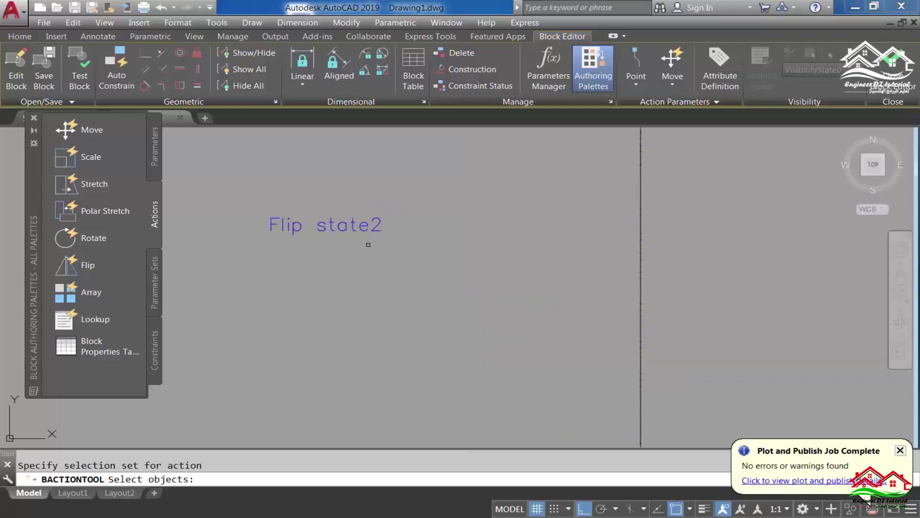
scroll(367, 253, "down", 5)
scroll(445, 245, "down", 4)
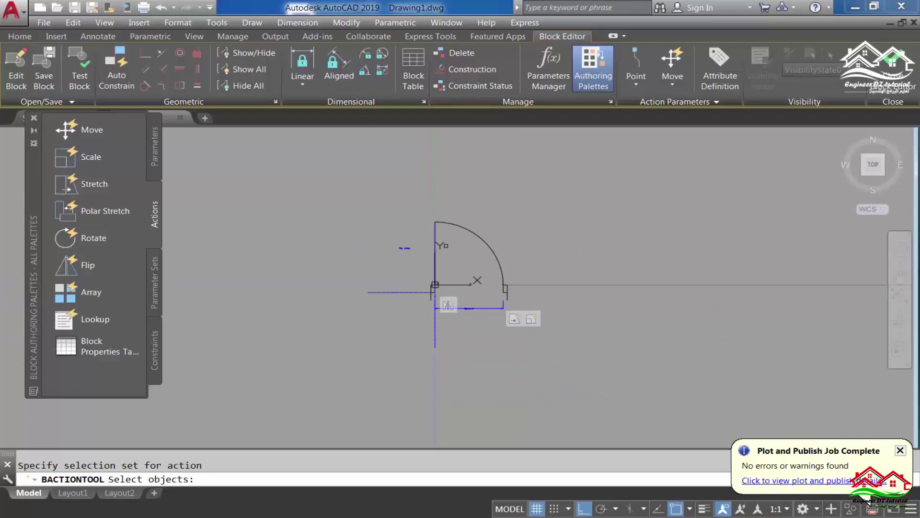
left_click(347, 175)
left_click(609, 378)
key("Return")
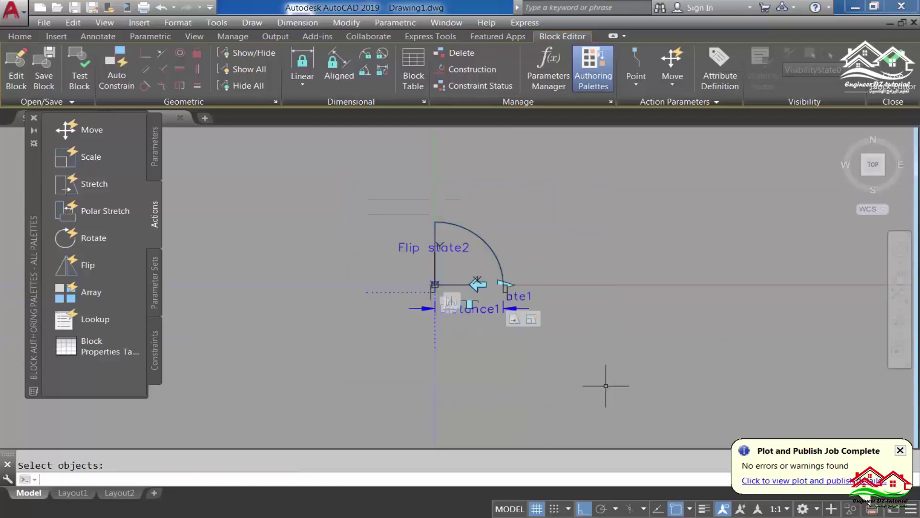
left_click(894, 82)
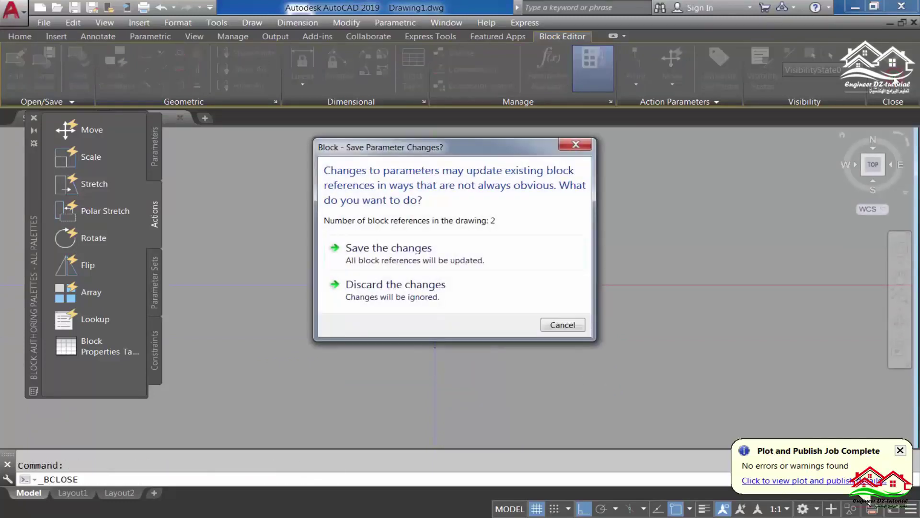
Save the block changes and test-flip the left door block back and forth
left_click(418, 257)
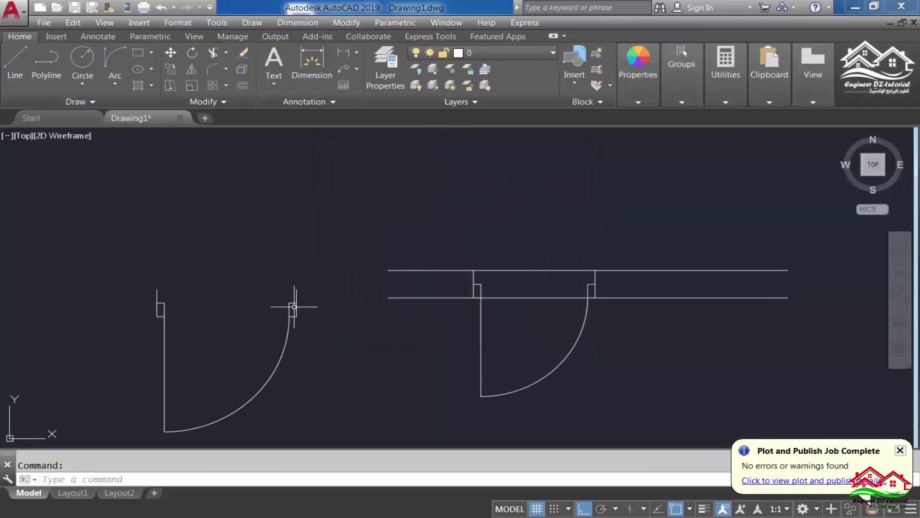
left_click(257, 312)
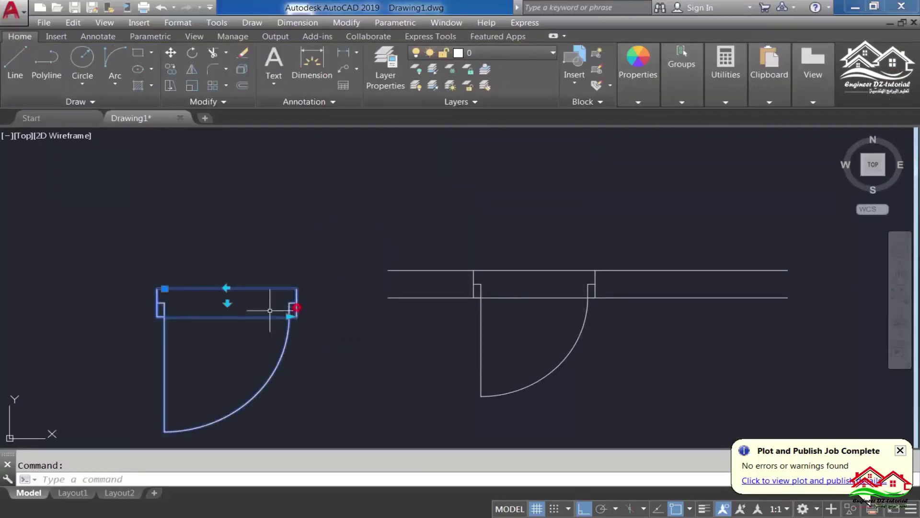
left_click(227, 303)
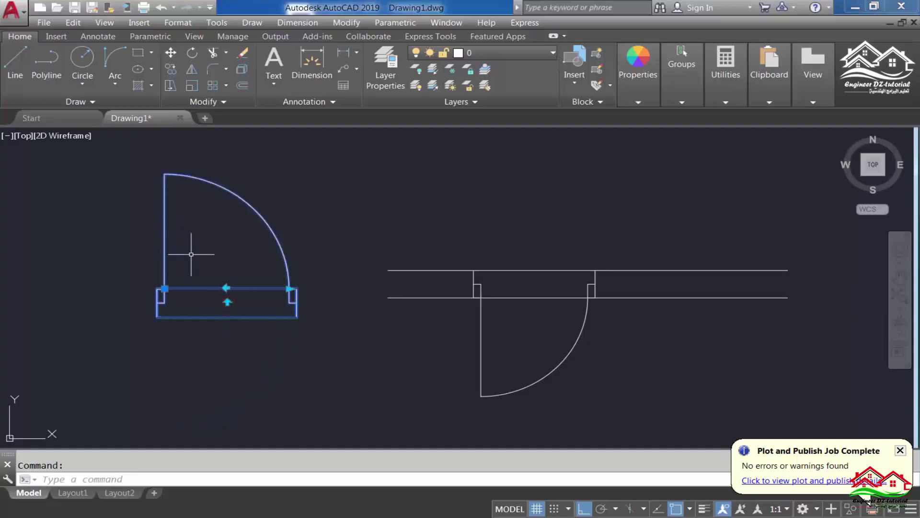
middle_click_drag(192, 255, 313, 254)
left_click(348, 291)
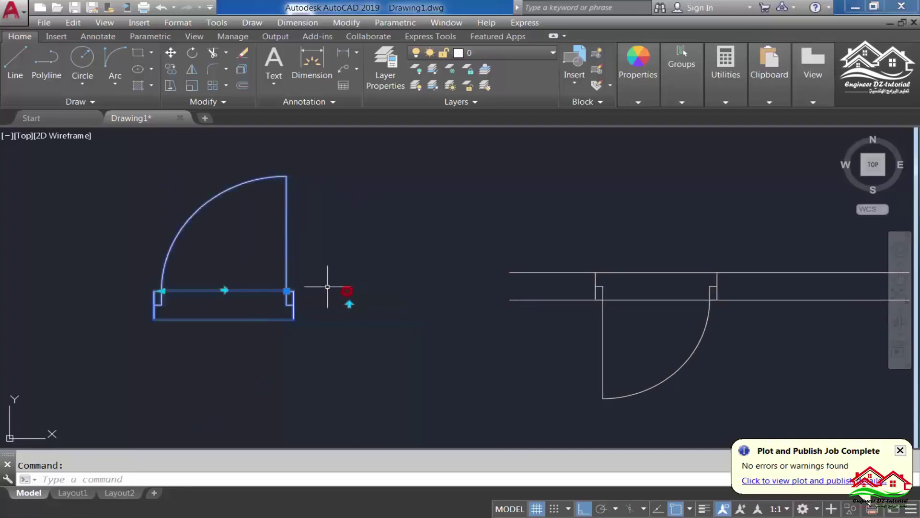
left_click(224, 289)
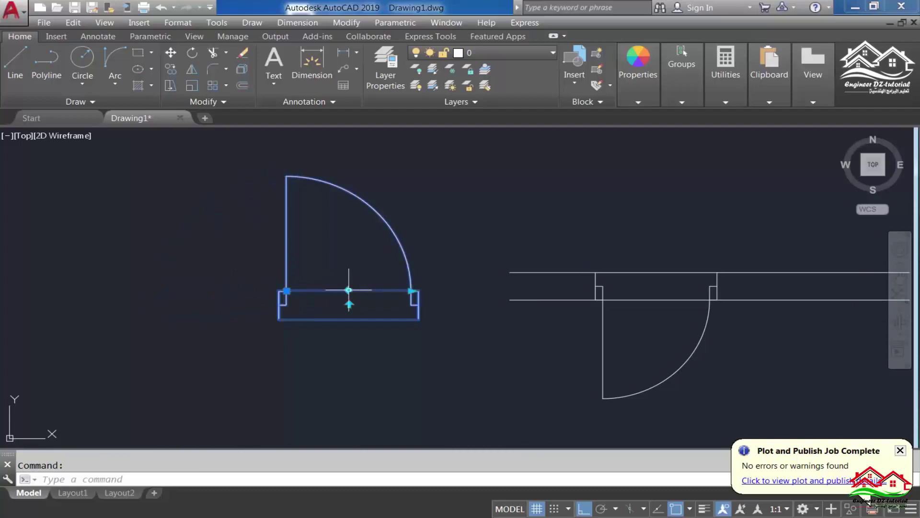
left_click(349, 290)
key("Escape")
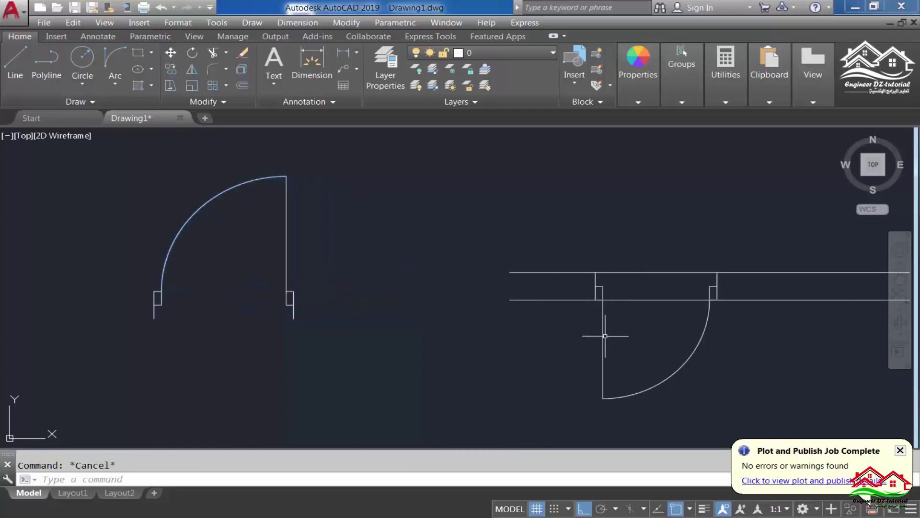
Mirror the wall door's swing, extend the wall lines left, and regenerate the drawing
left_click(605, 336)
left_click(666, 273)
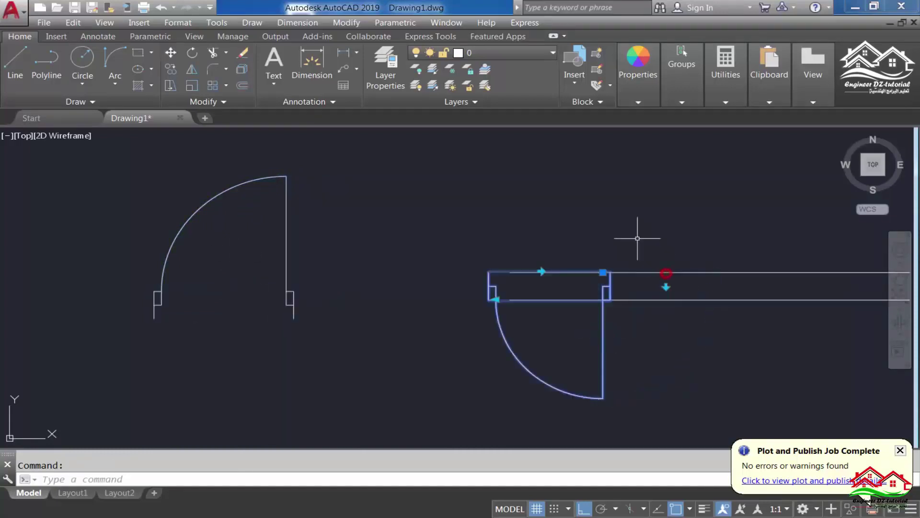
key("Escape")
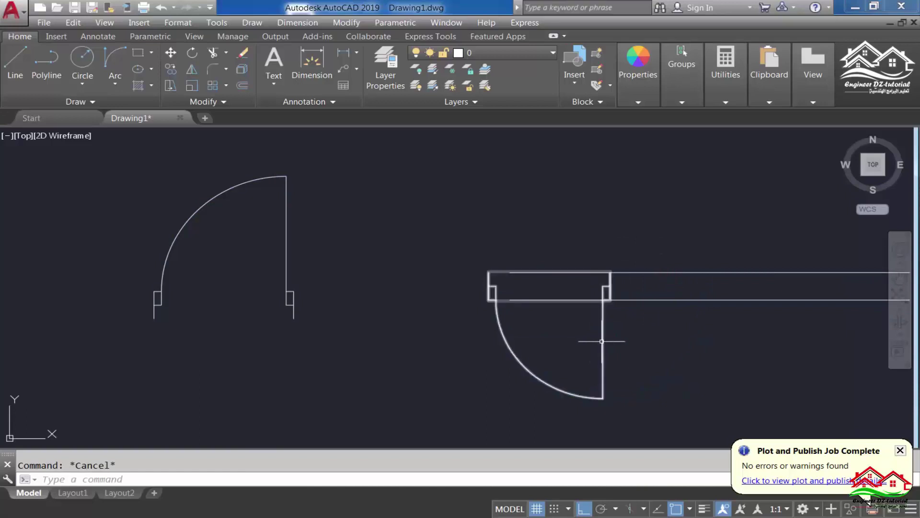
left_click(737, 226)
left_click(701, 343)
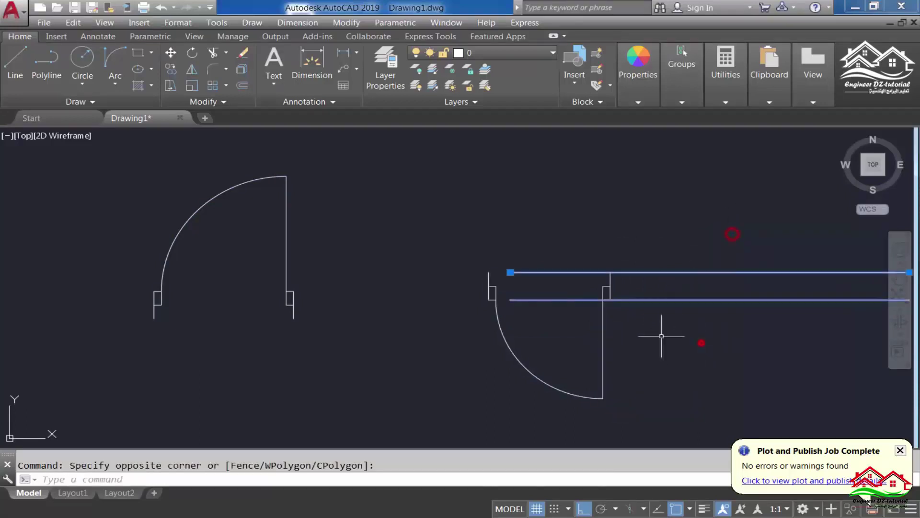
left_click(510, 272)
left_click(355, 272)
key("Escape")
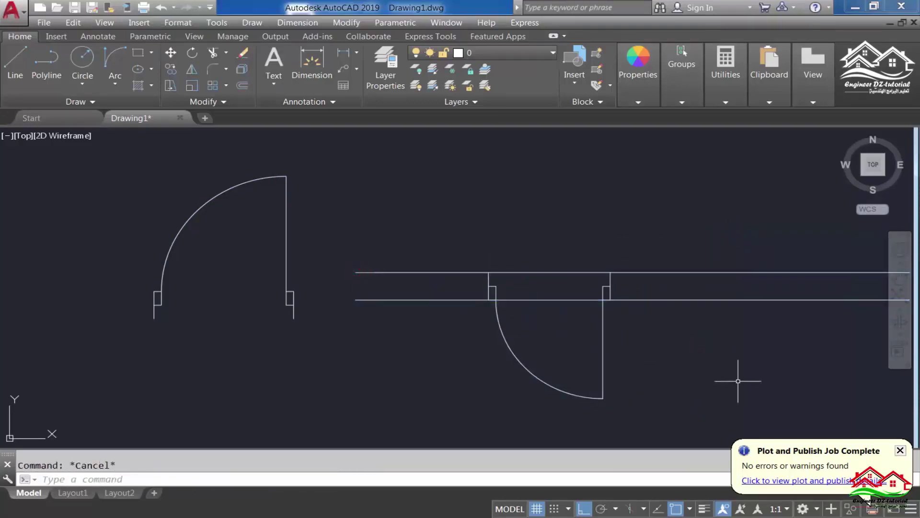
type("re")
key("Return")
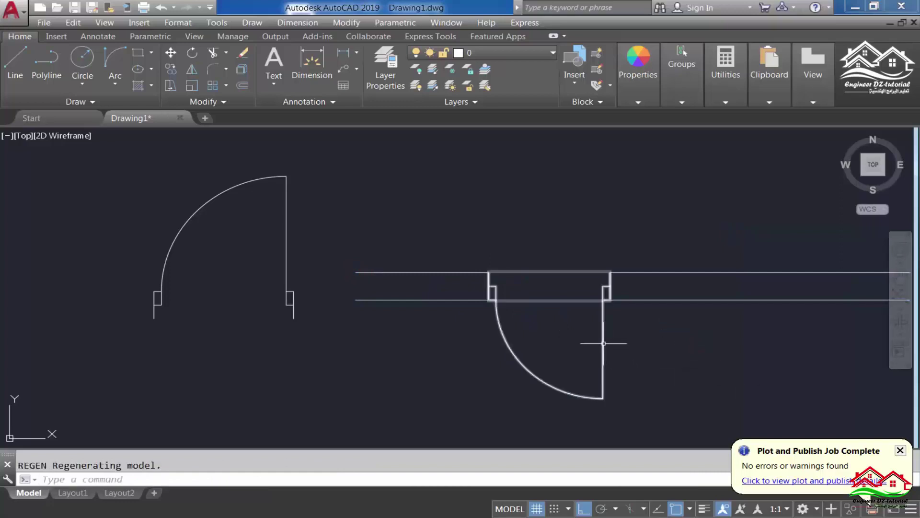
Flip the wall door to swing upward and regenerate so the wall lines redraw
left_click(603, 344)
left_click(541, 272)
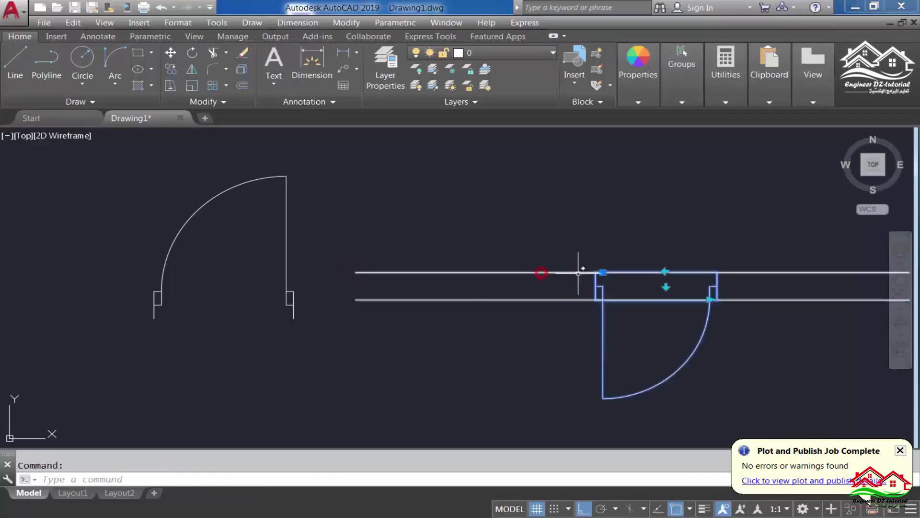
left_click(664, 272)
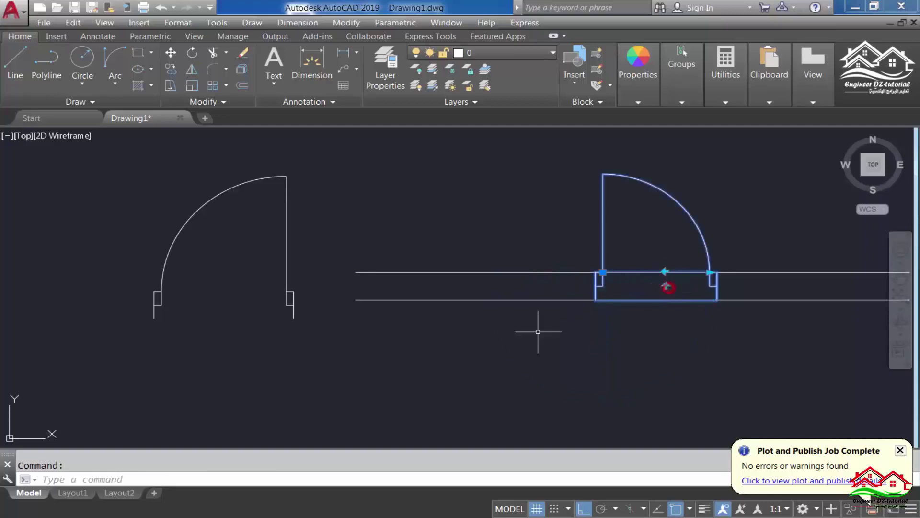
key("Escape")
middle_click_drag(664, 283, 551, 314)
type("re")
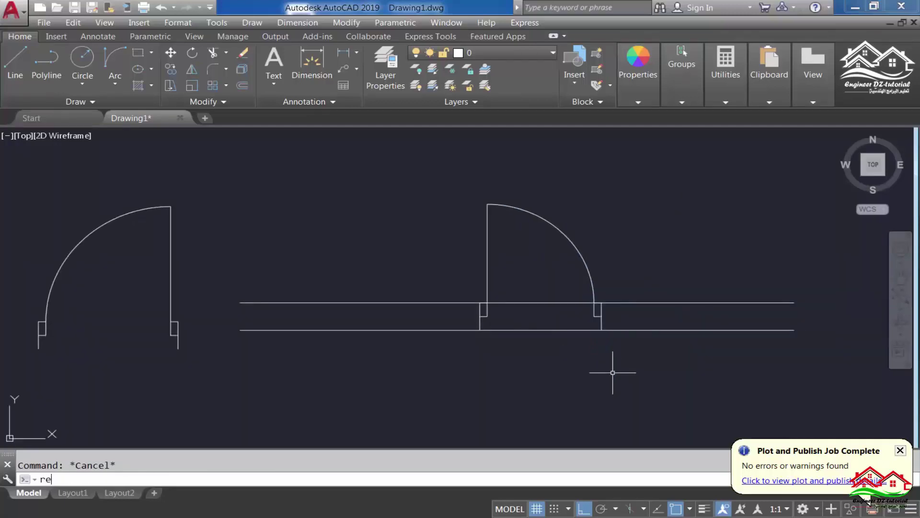
key("Return")
middle_click_drag(220, 329, 508, 329)
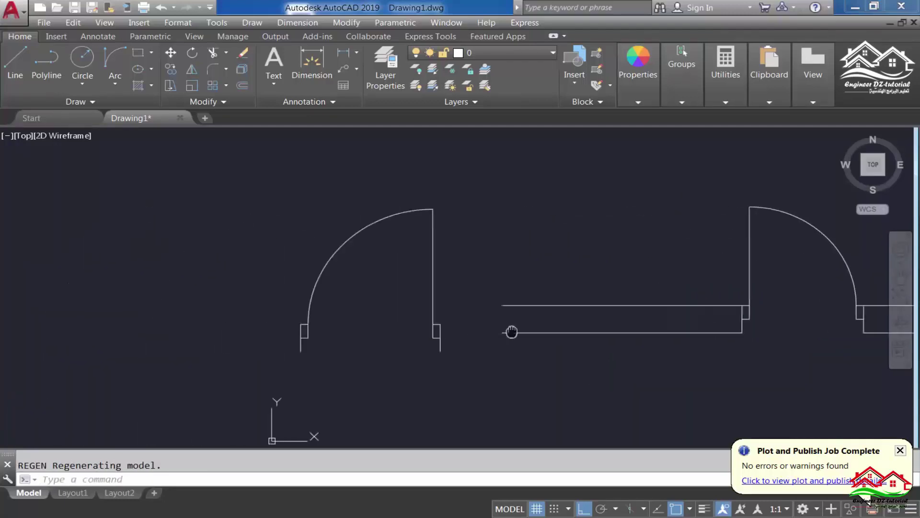
scroll(488, 282, "up", 1)
scroll(468, 275, "up", 2)
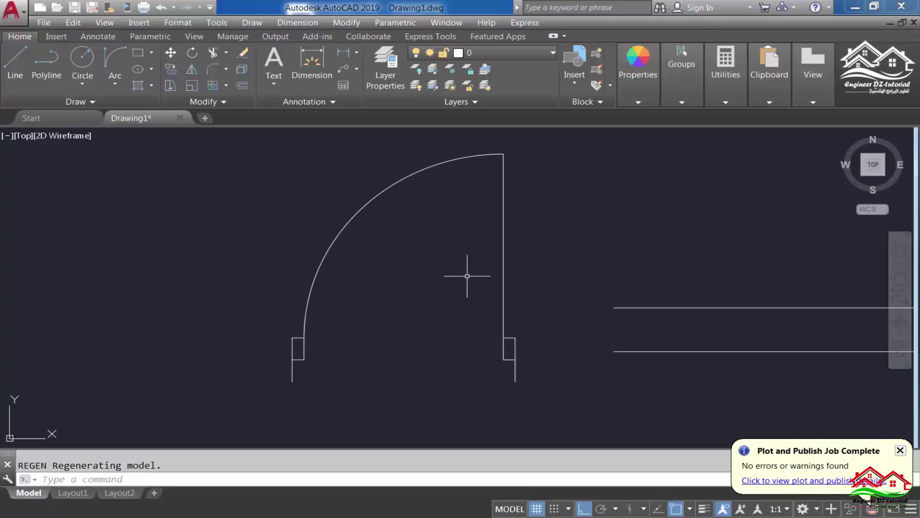
Add an alignment parameter to the Door block, based at the hinge and aligned along the wall
double_click(501, 264)
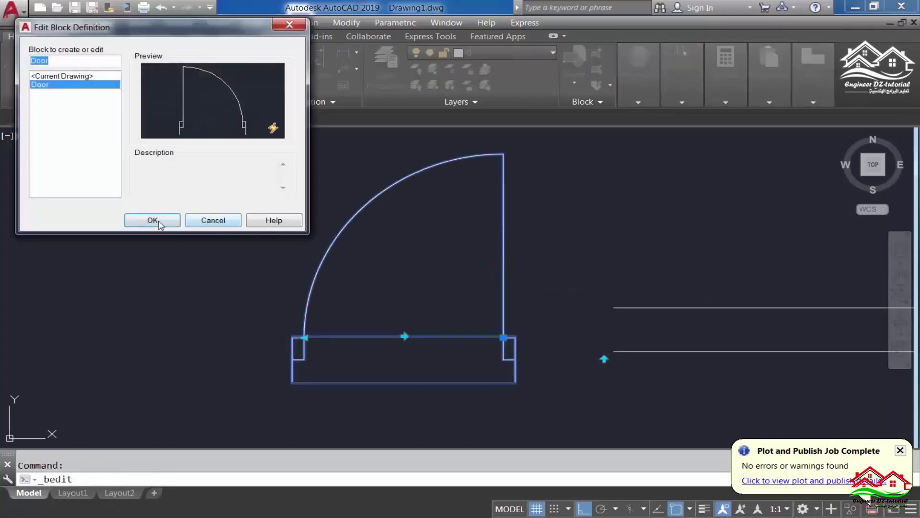
left_click(159, 224)
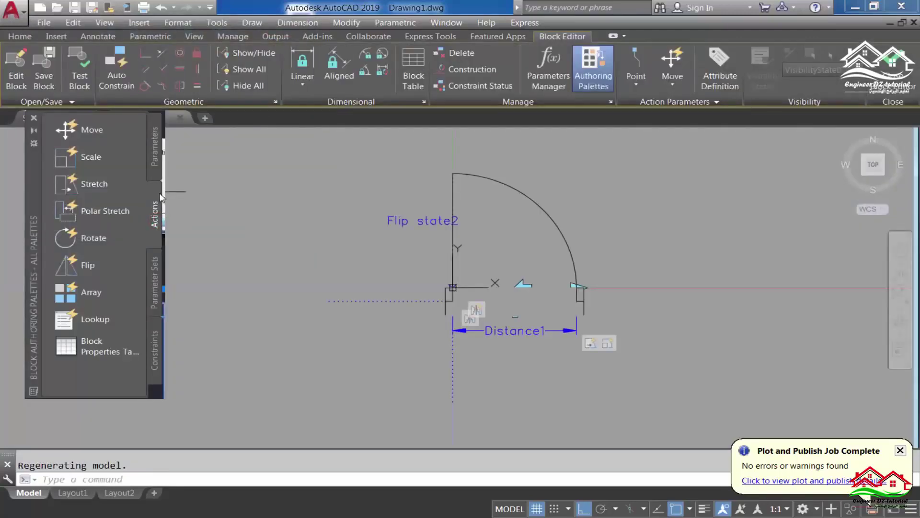
left_click(155, 158)
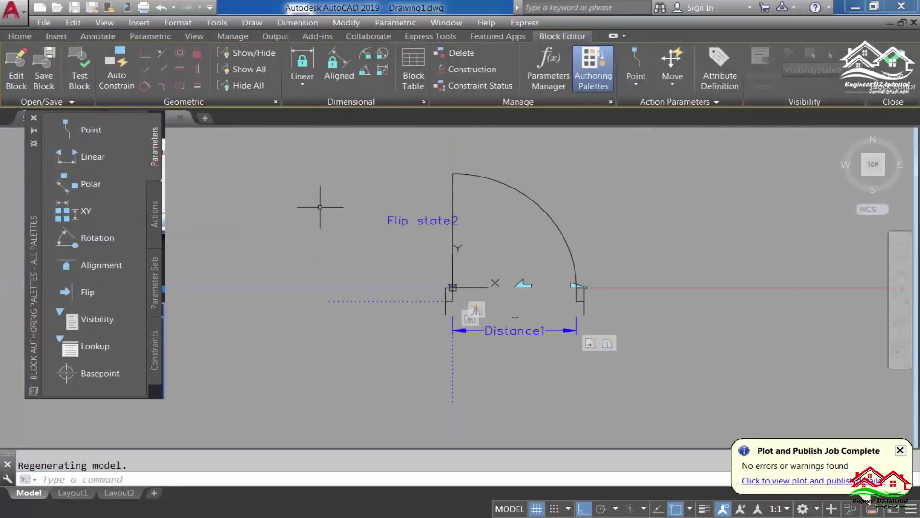
left_click(89, 269)
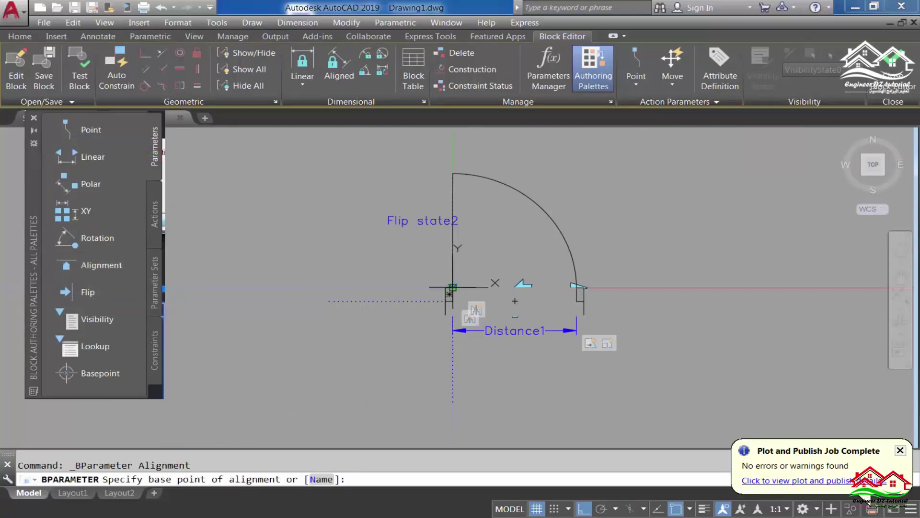
scroll(448, 289, "up", 6)
scroll(437, 287, "up", 3)
scroll(426, 297, "up", 3)
scroll(425, 297, "up", 2)
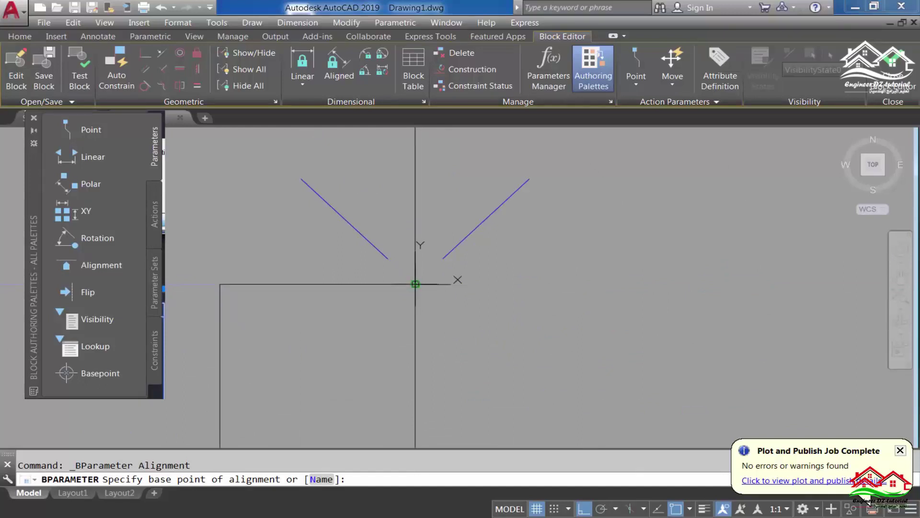
left_click(415, 284)
scroll(415, 284, "down", 5)
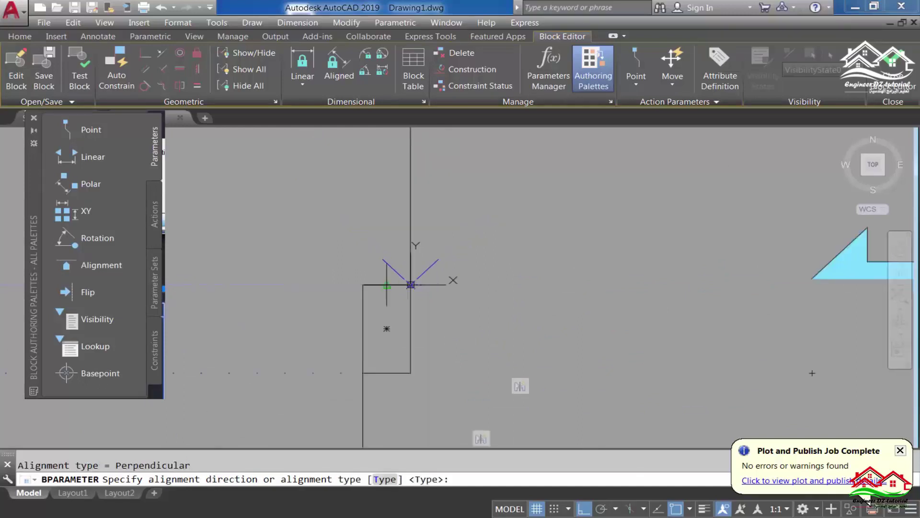
scroll(401, 290, "down", 2)
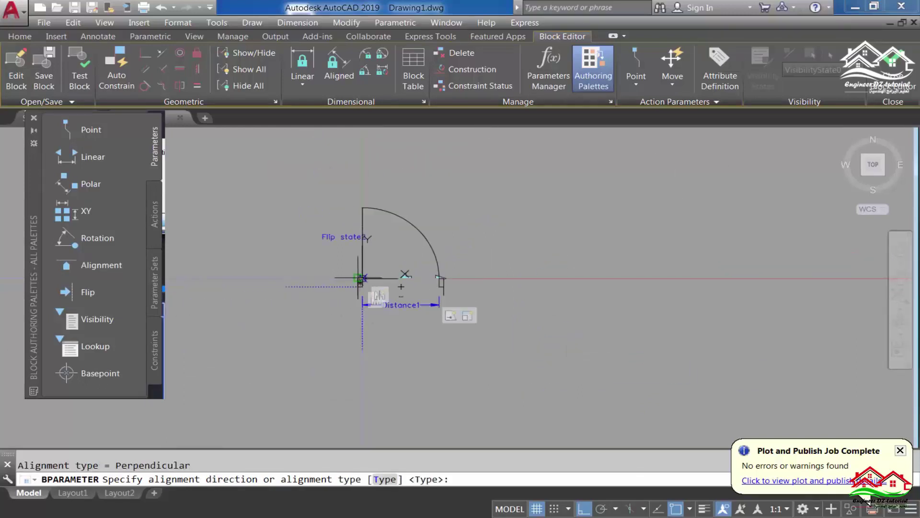
left_click(563, 277)
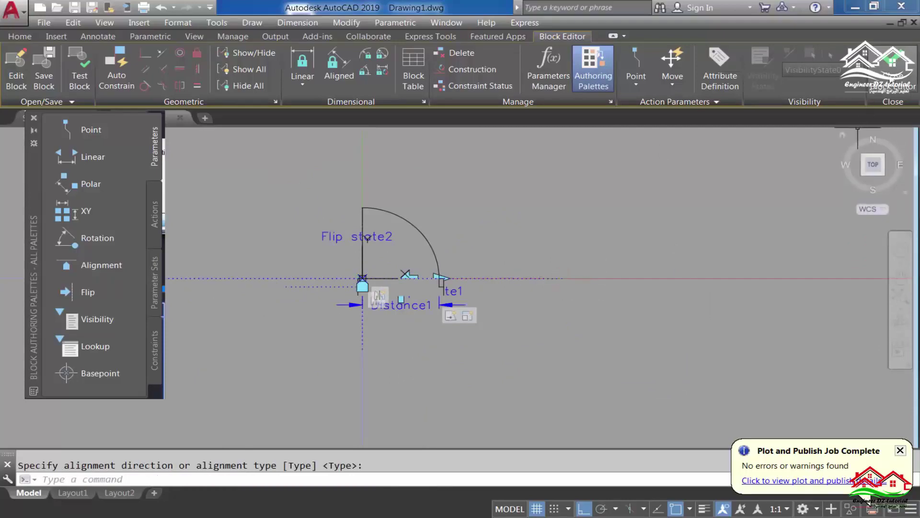
Close the Block Editor and save the parameter changes to the Door block
left_click(889, 81)
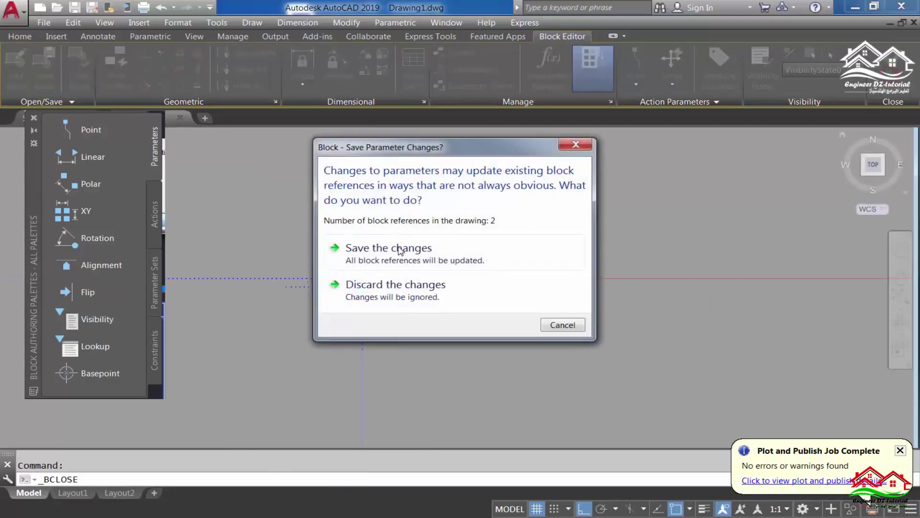
left_click(400, 250)
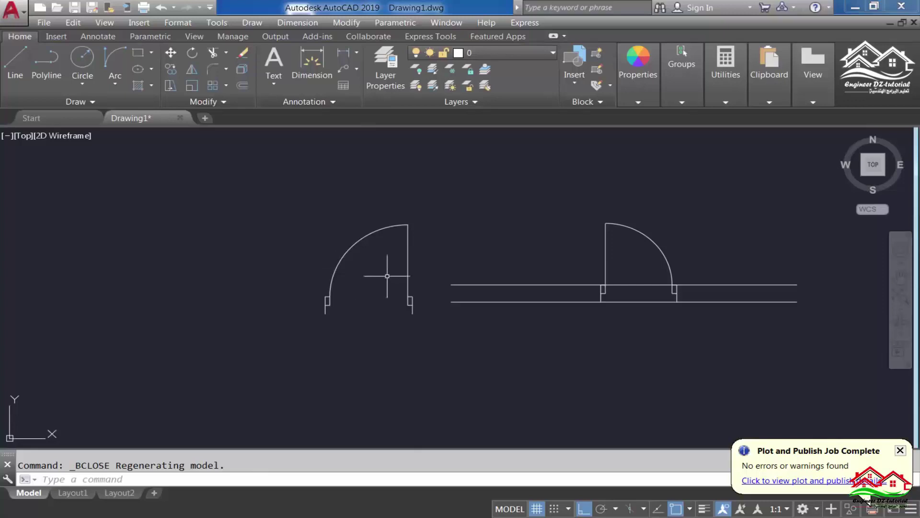
scroll(498, 306, "down", 4)
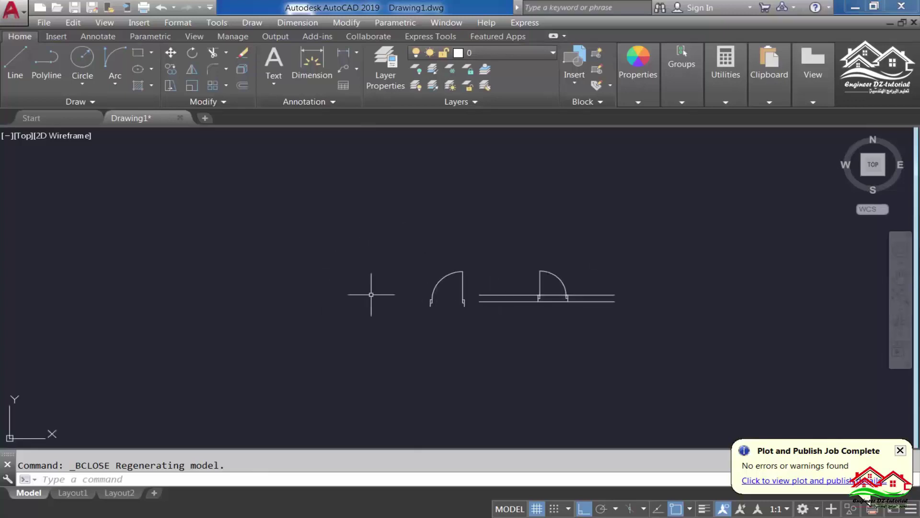
Draw a multiline (ML) wall with Ortho off, diagonal from lower left then horizontal rightward
type("ml")
key("Return")
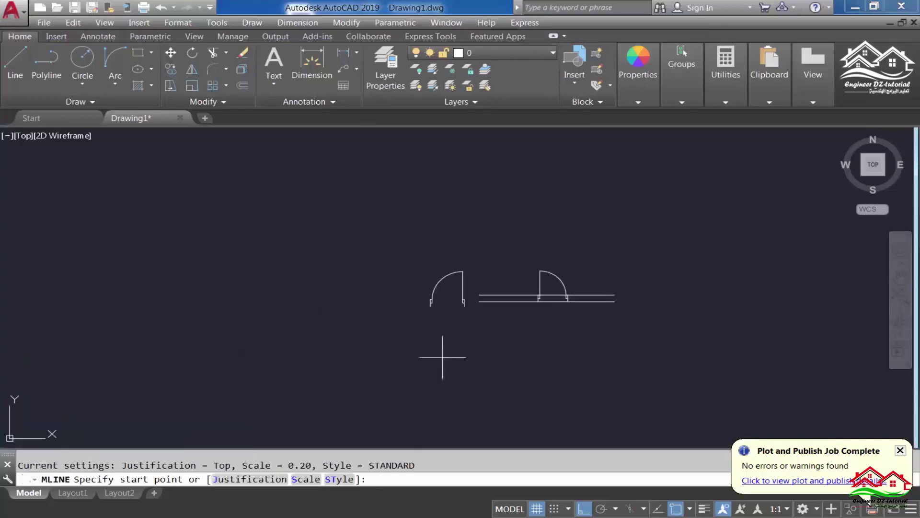
left_click(585, 511)
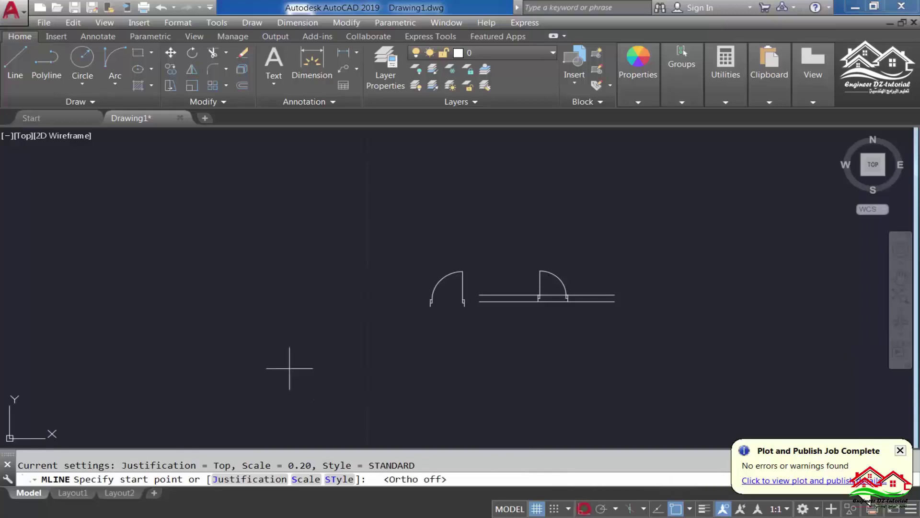
left_click(246, 366)
left_click(341, 221)
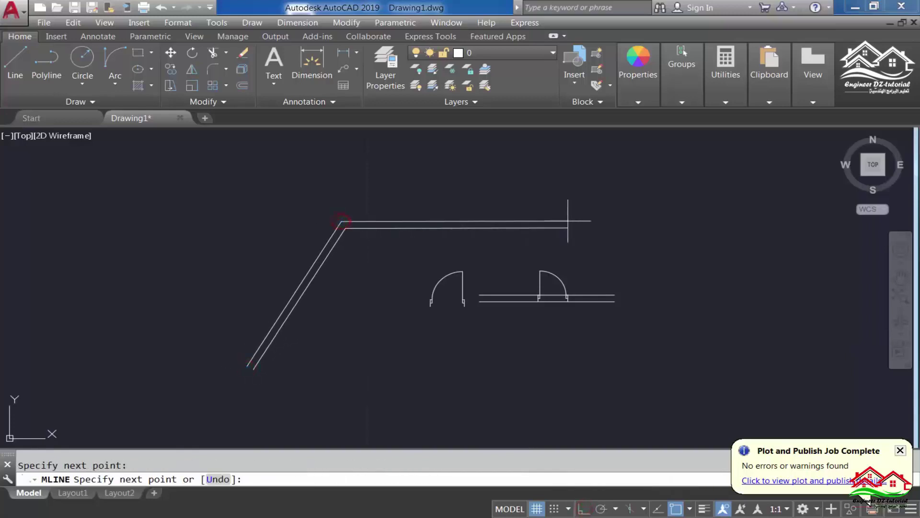
left_click(630, 221)
key("Return")
scroll(339, 298, "up", 2)
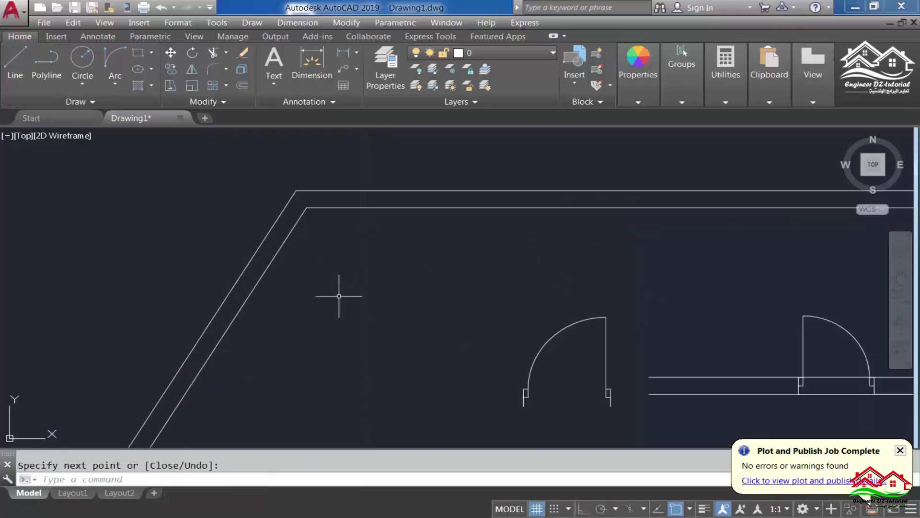
scroll(405, 292, "up", 2)
Insert the Door block onto the diagonal wall
type("i")
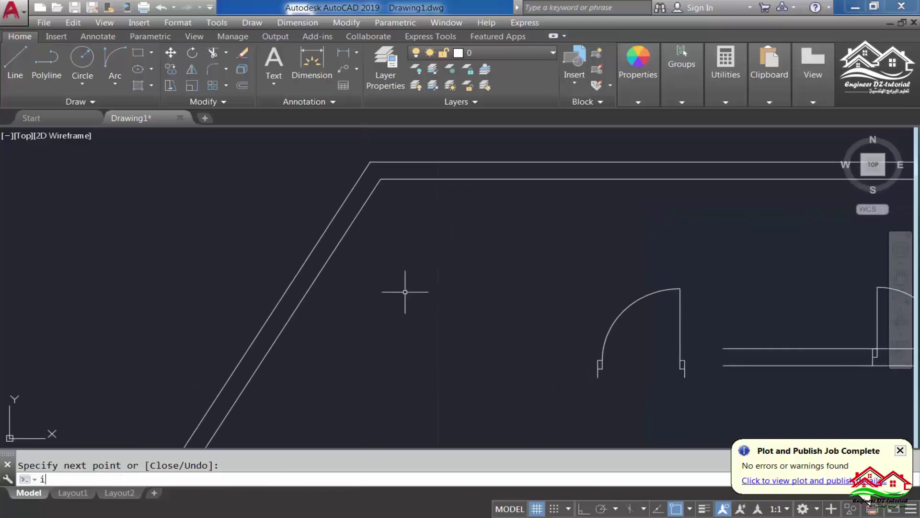
key("Return")
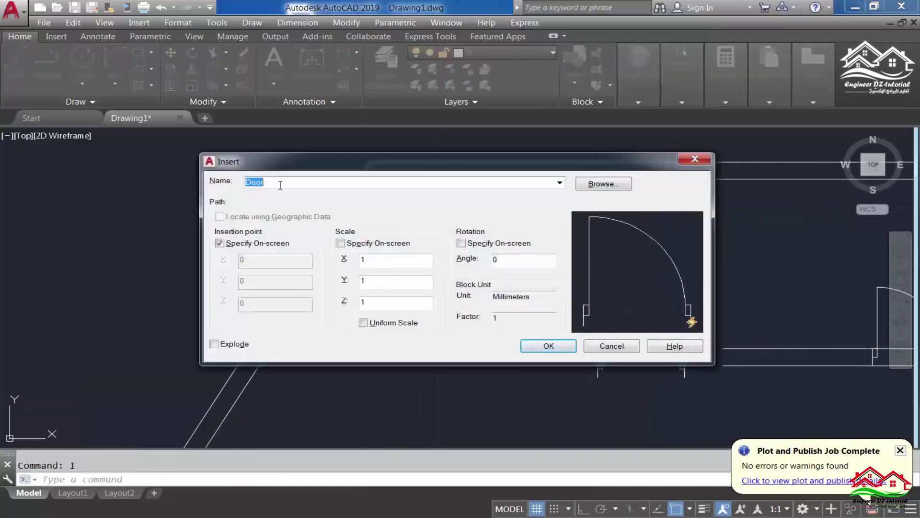
left_click(288, 184)
left_click(549, 346)
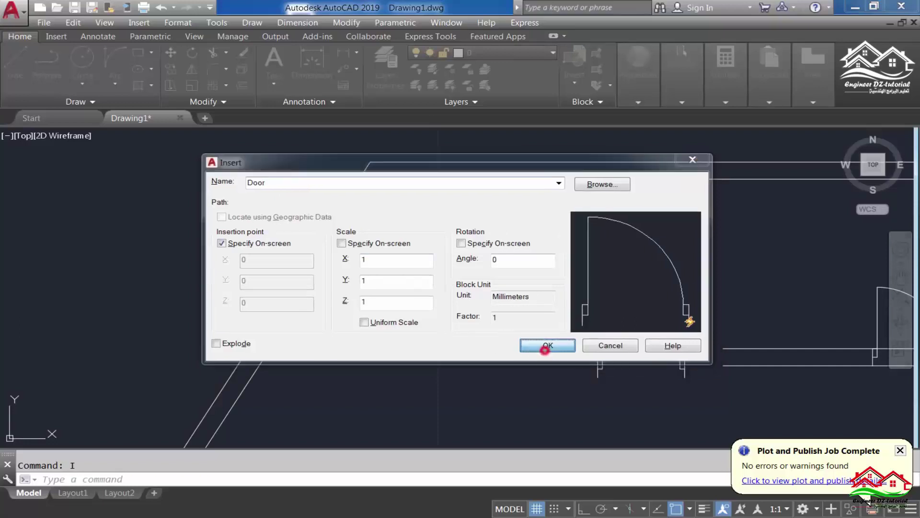
scroll(545, 351, "up", 2)
left_click(288, 328)
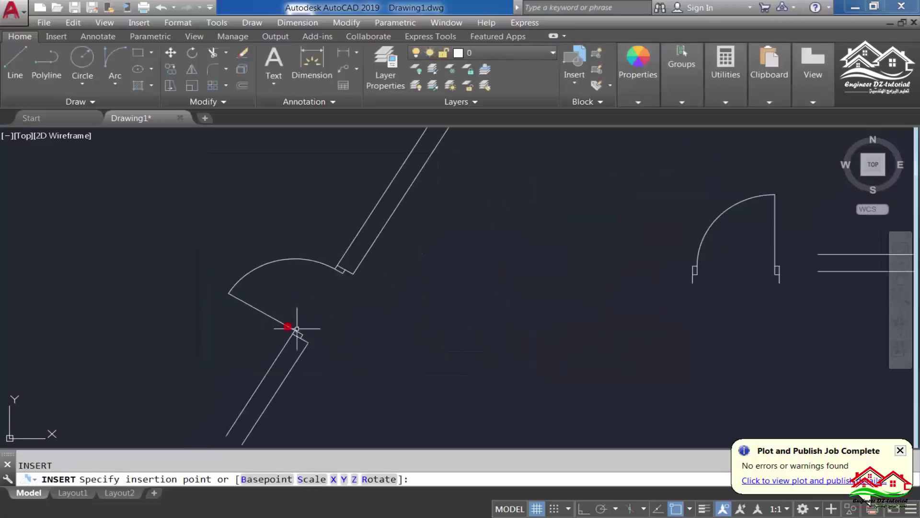
scroll(485, 374, "down", 3)
scroll(448, 370, "up", 3)
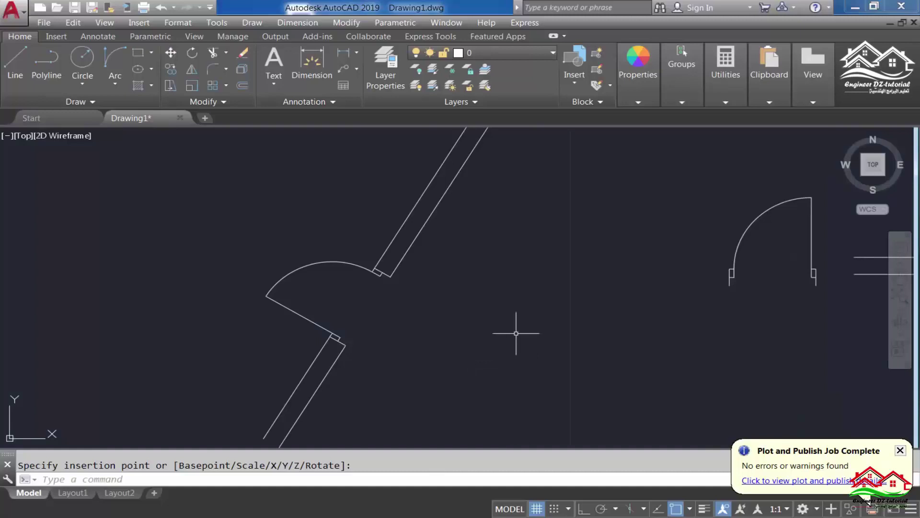
Flip the inserted door to the other side of the wall
left_click(329, 257)
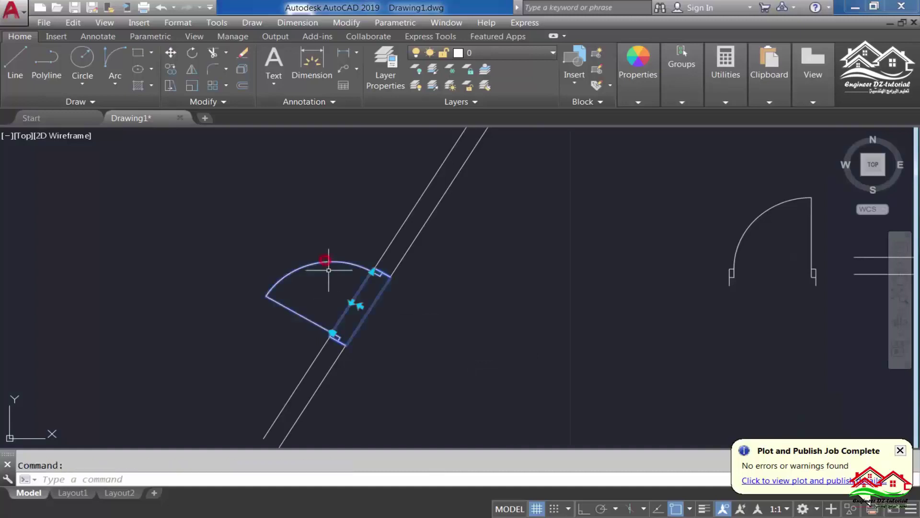
scroll(363, 272, "down", 2)
scroll(395, 302, "up", 3)
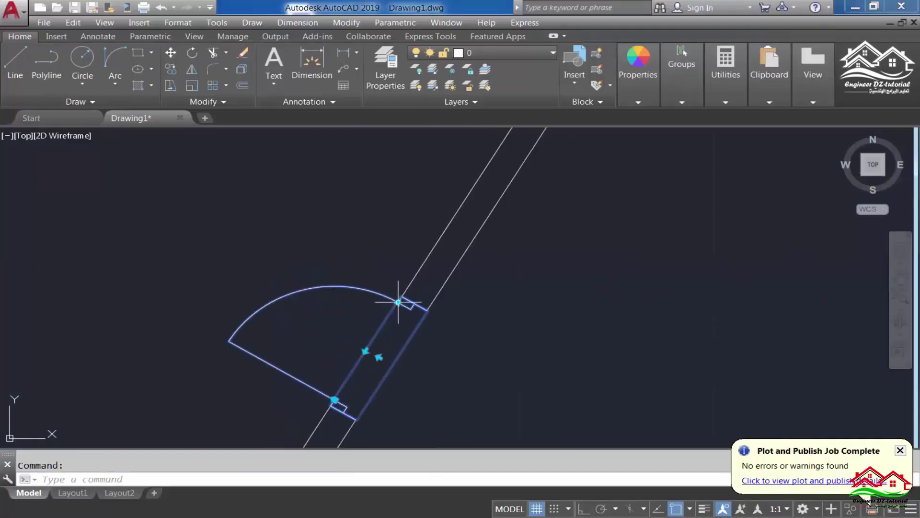
left_click(394, 300)
key("Escape")
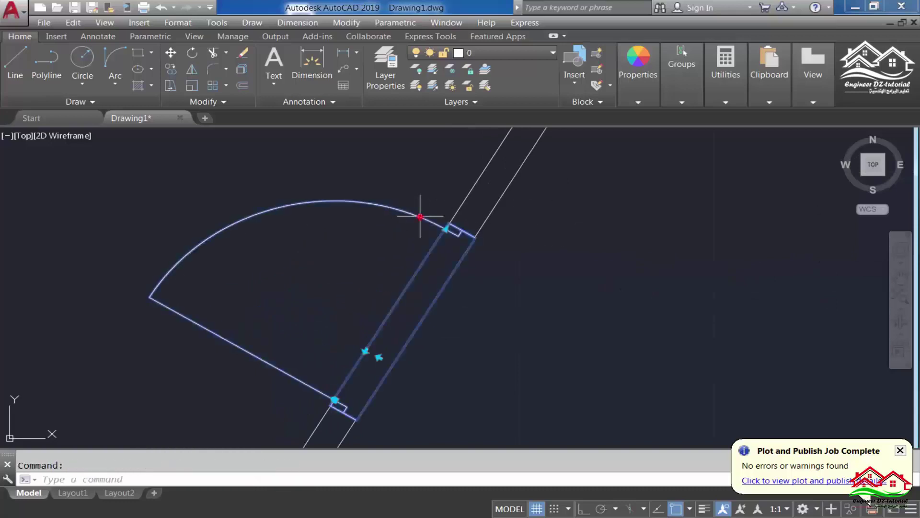
left_click(379, 357)
Select the wall and try its end grip, then cancel without stretching
scroll(380, 353, "down", 3)
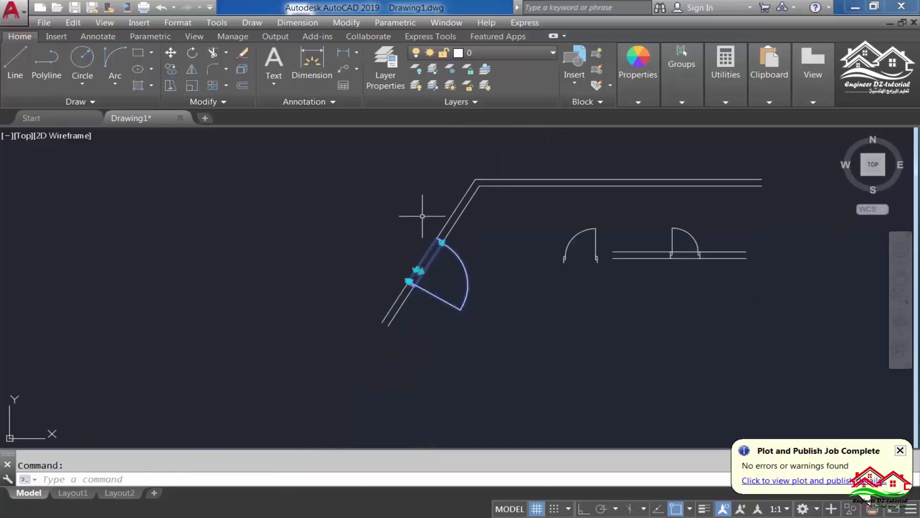
key("Escape")
left_click(383, 323)
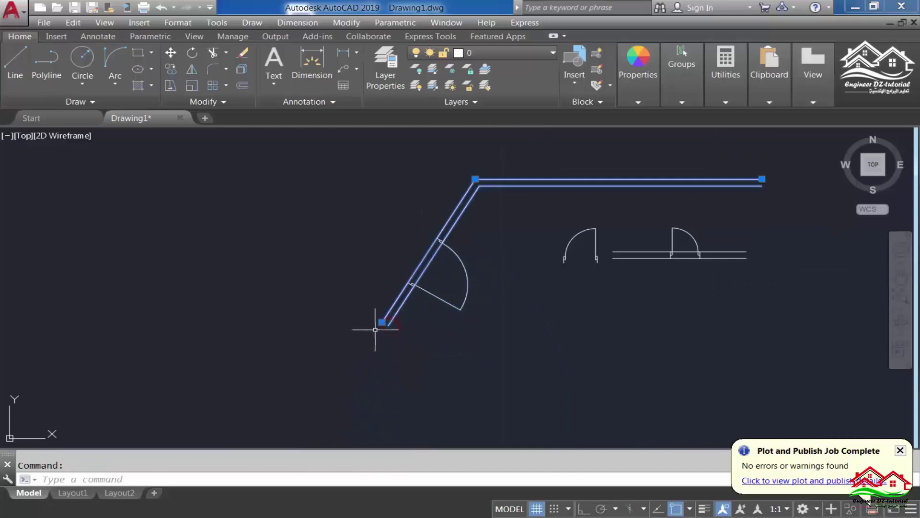
left_click(382, 322)
key("Escape")
scroll(405, 306, "up", 4)
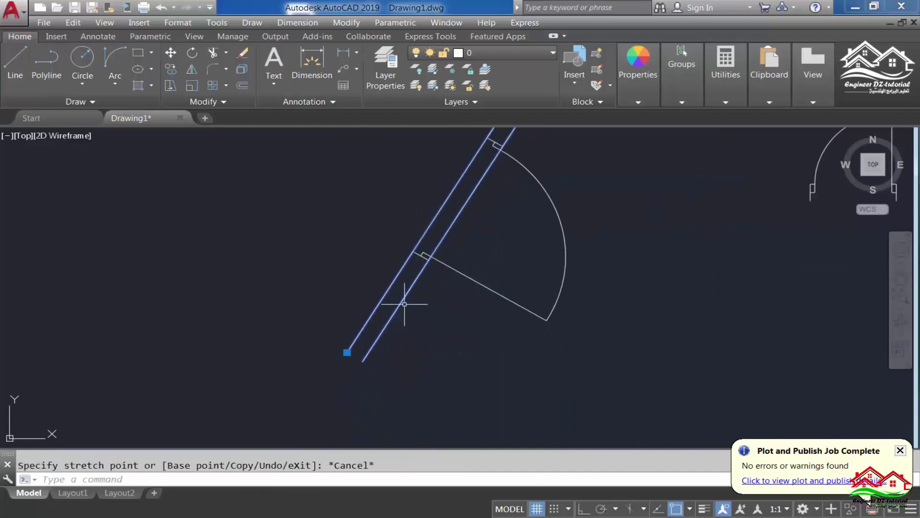
scroll(339, 370, "up", 2)
scroll(352, 353, "down", 3)
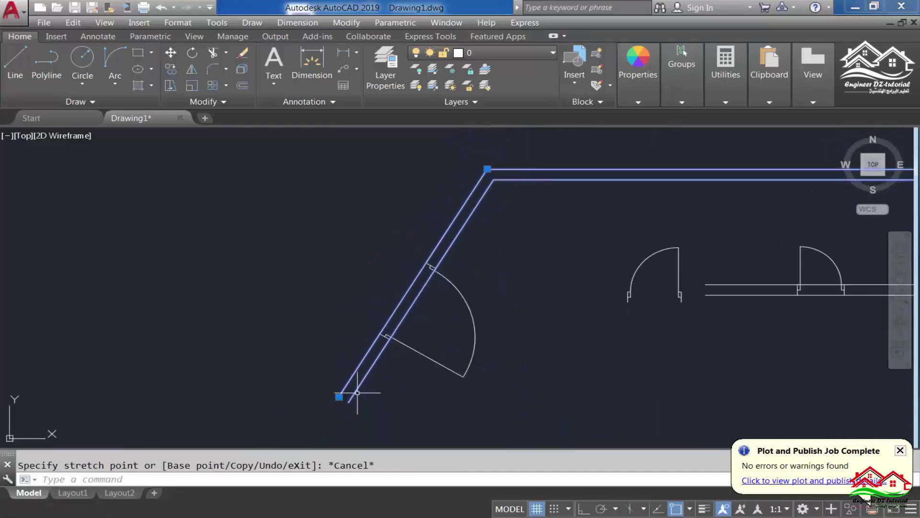
scroll(355, 352, "up", 3)
key("Escape")
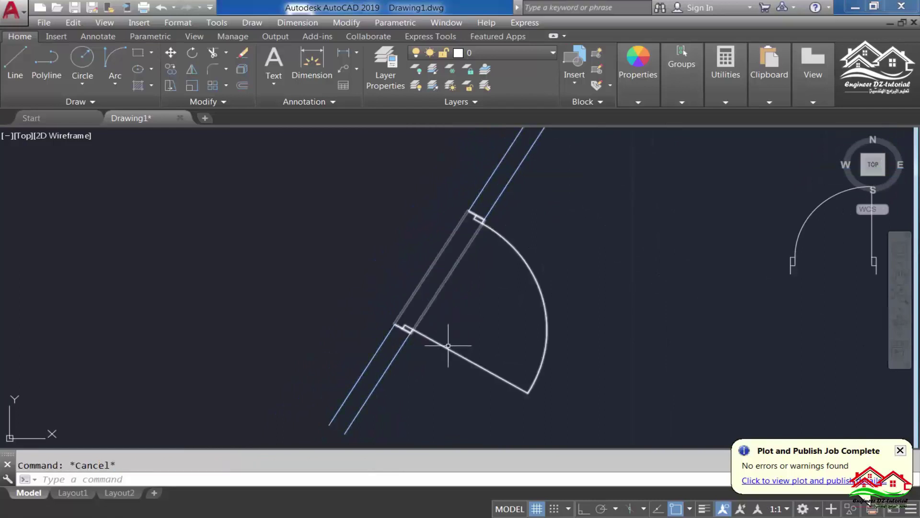
Stretch the door opening narrower and flip its swing to the other side and back
left_click(444, 337)
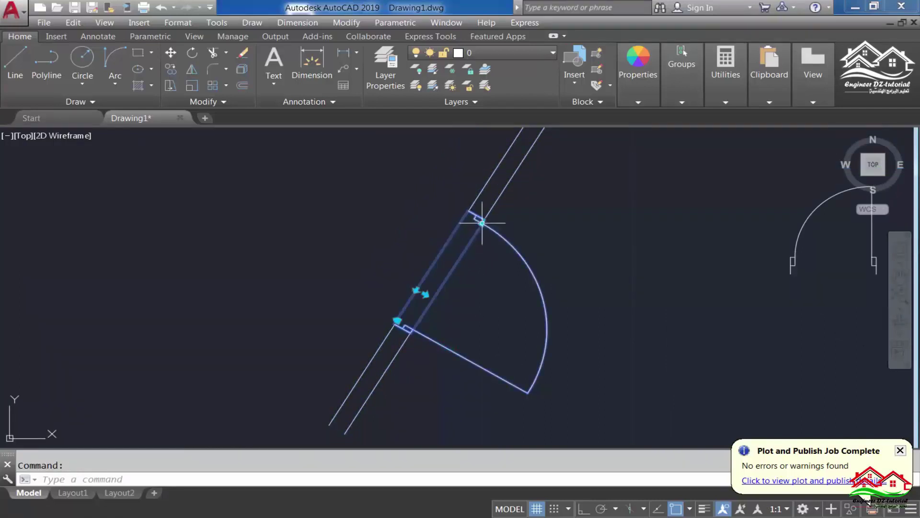
left_click(480, 222)
left_click(443, 281)
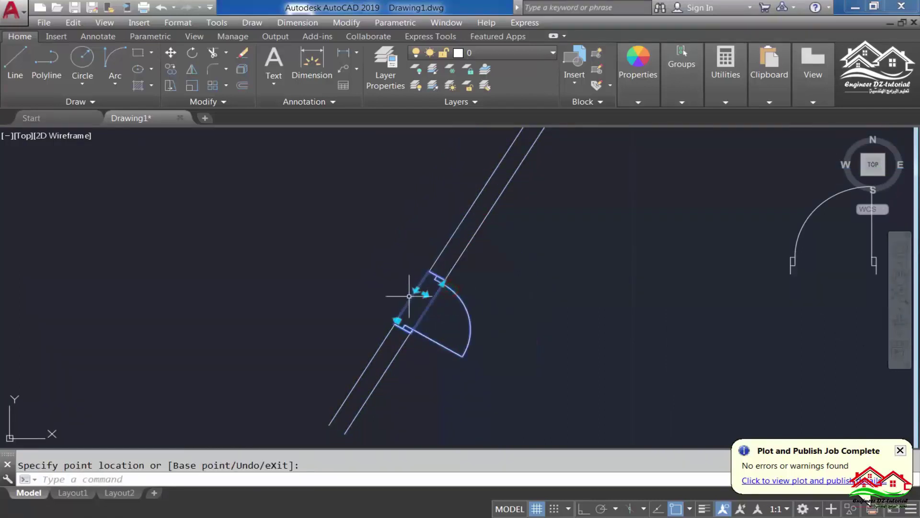
scroll(419, 291, "up", 2)
left_click(433, 292)
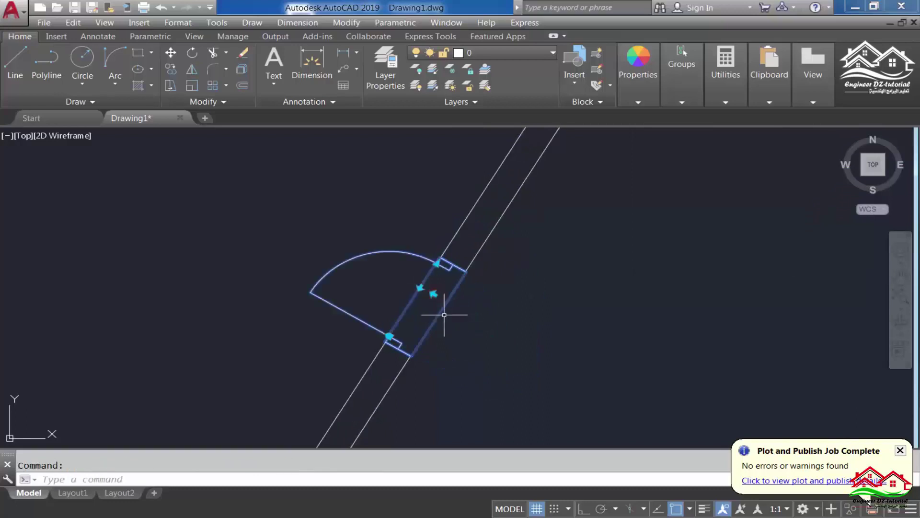
scroll(412, 298, "down", 1)
scroll(397, 326, "down", 2)
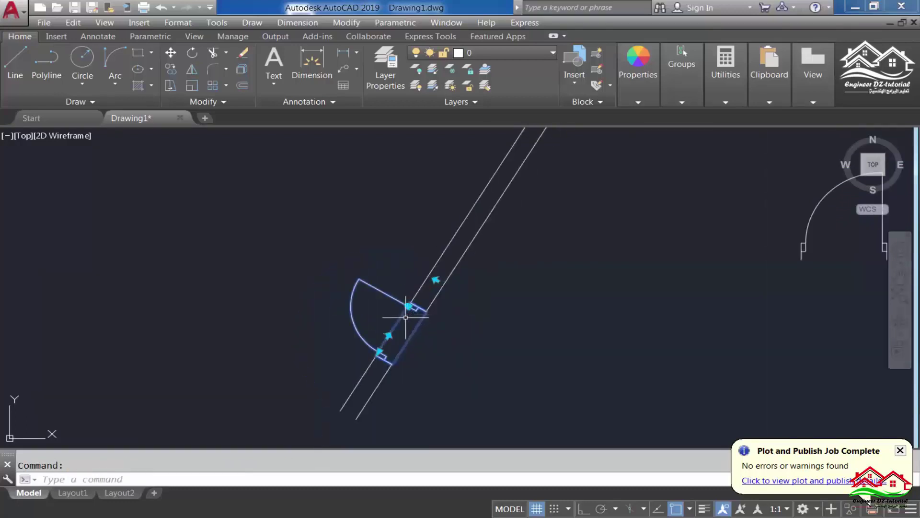
scroll(388, 336, "up", 3)
scroll(380, 369, "up", 1)
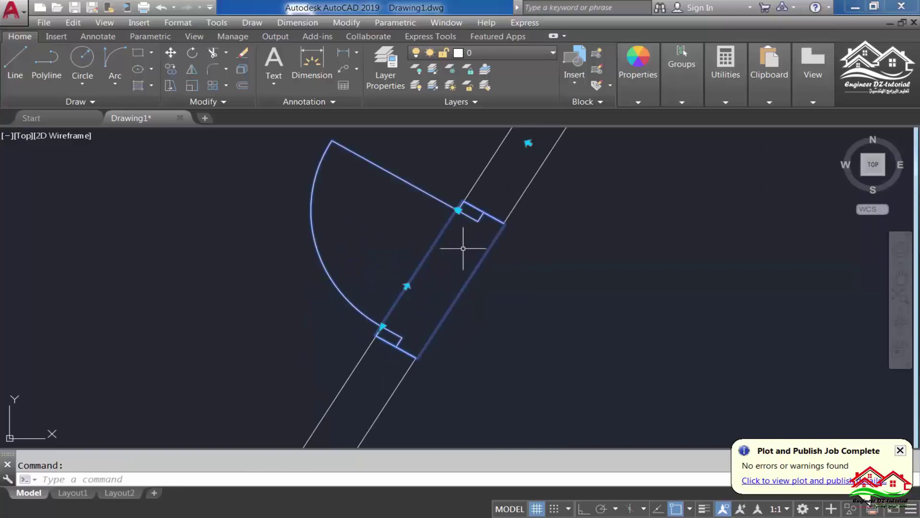
left_click(529, 143)
Stretch the door opening wider along the wall and deselect the door
scroll(499, 242, "down", 1)
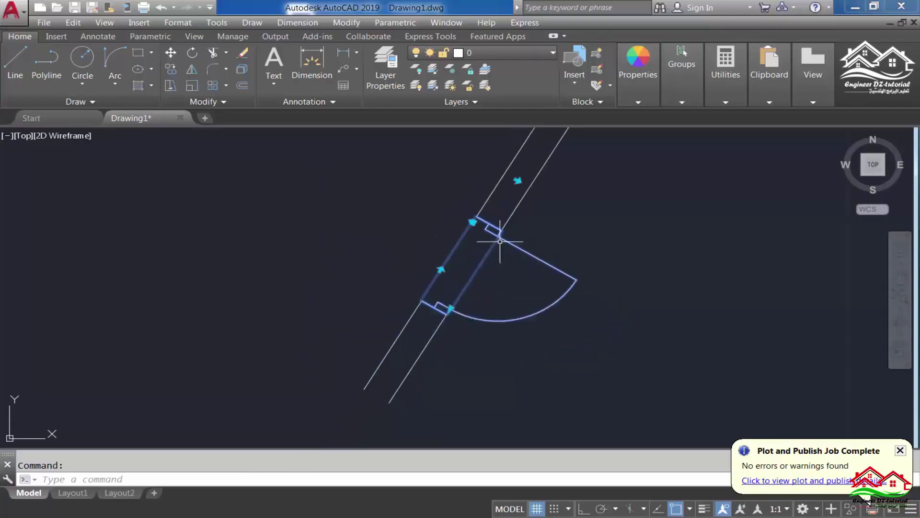
left_click(451, 309)
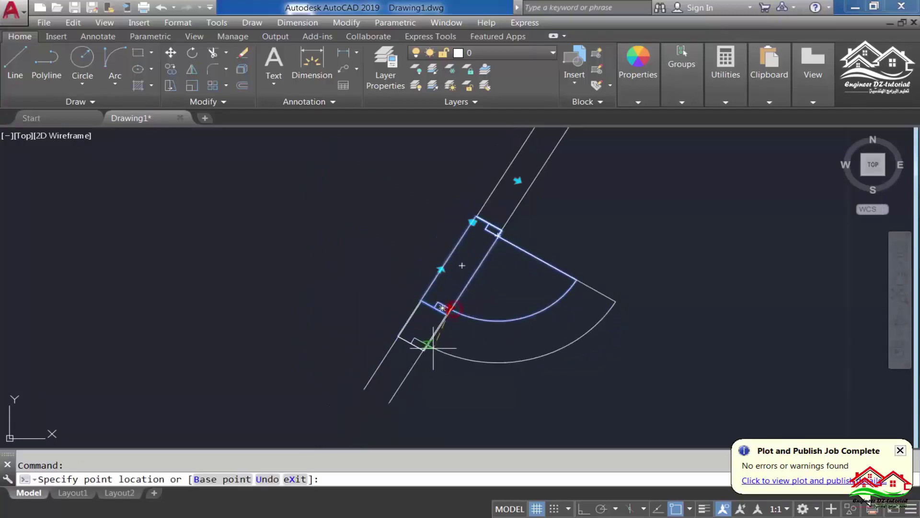
left_click(430, 354)
key("Escape")
scroll(475, 393, "down", 3)
scroll(474, 382, "up", 4)
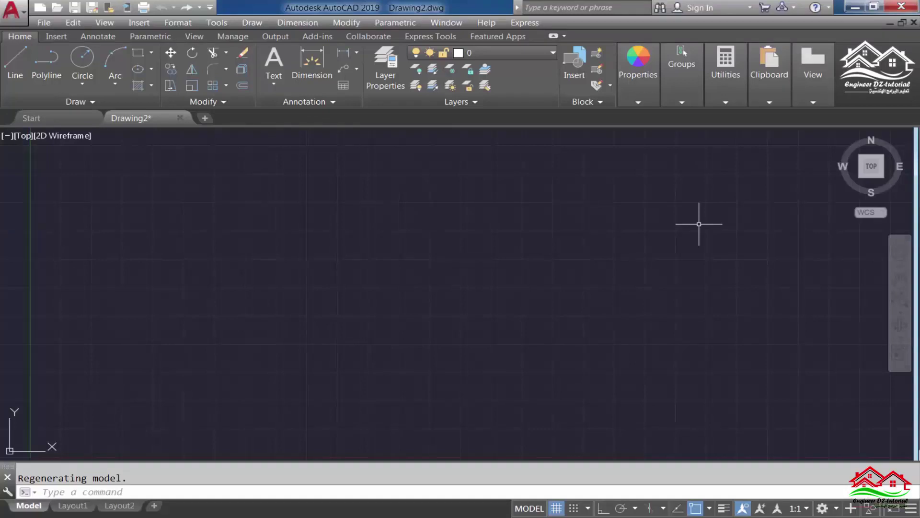
Attach DWG RF as an external reference with Millimeters units at scale 1.00
left_click(139, 23)
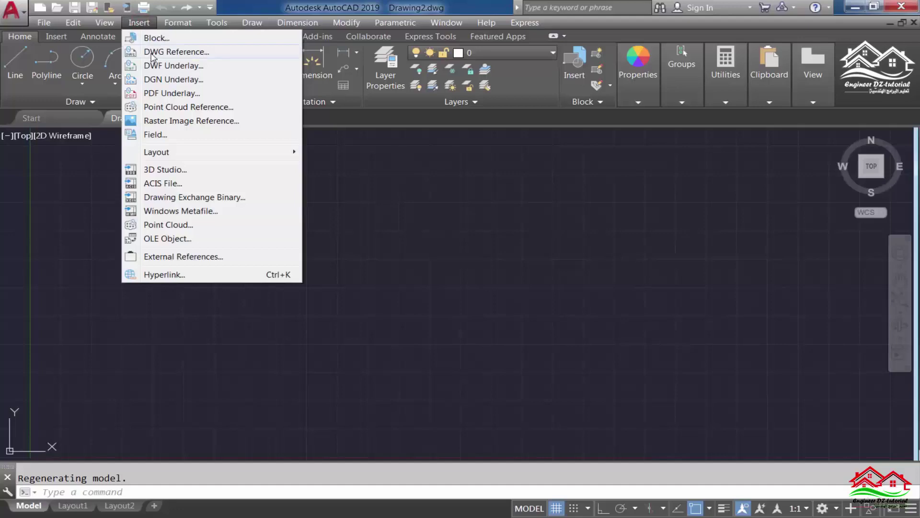
left_click(153, 52)
left_click(341, 210)
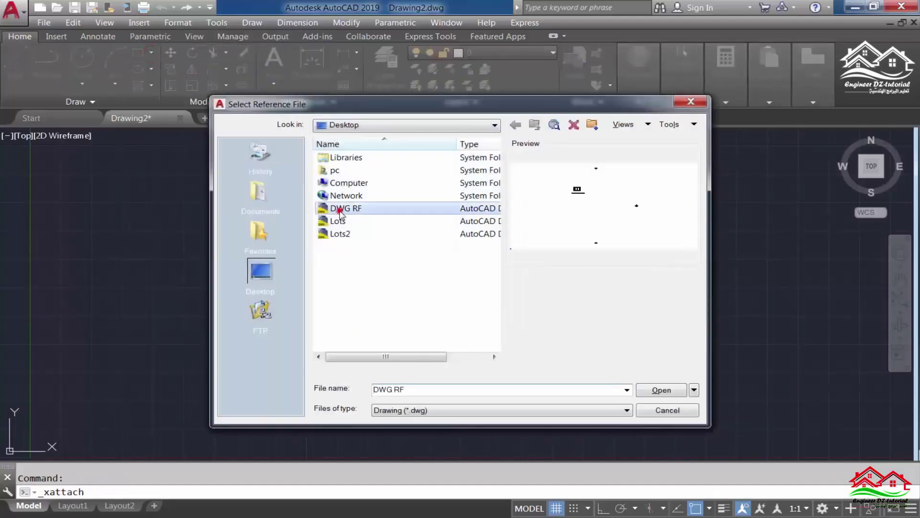
left_click(663, 391)
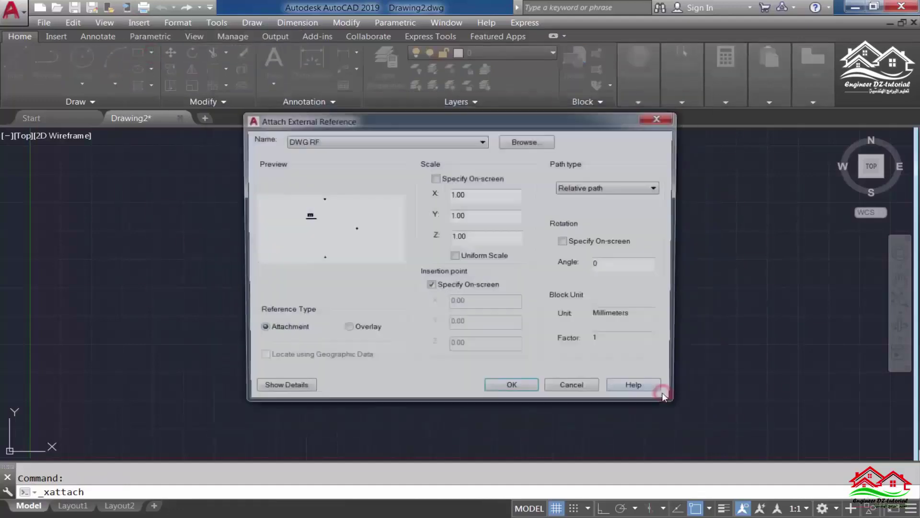
left_click(645, 317)
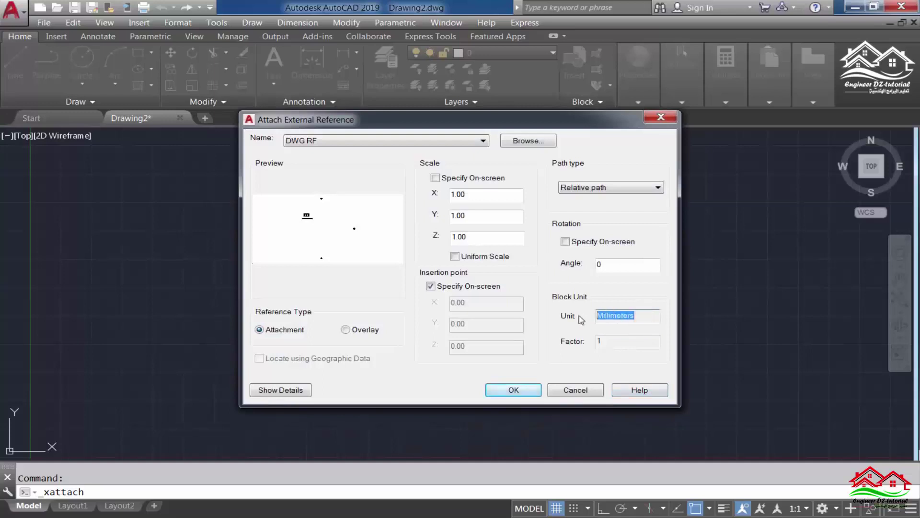
left_click(649, 315)
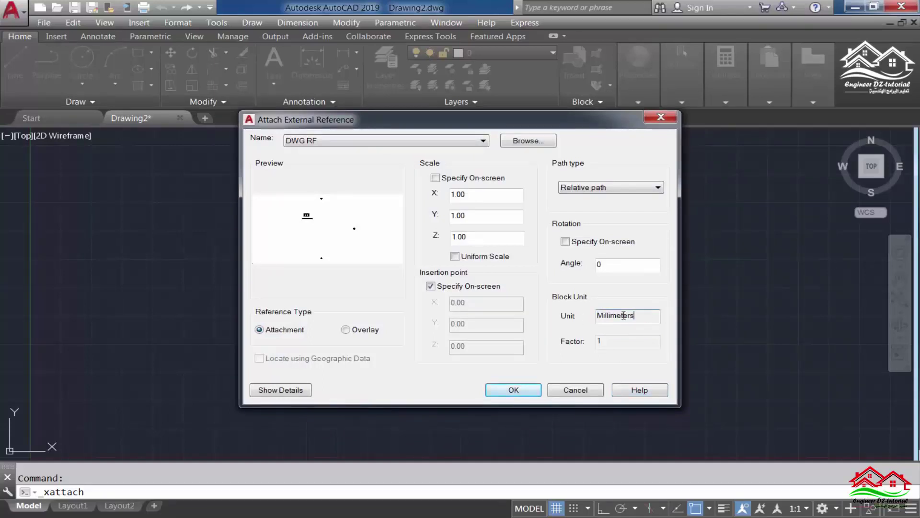
left_click(515, 389)
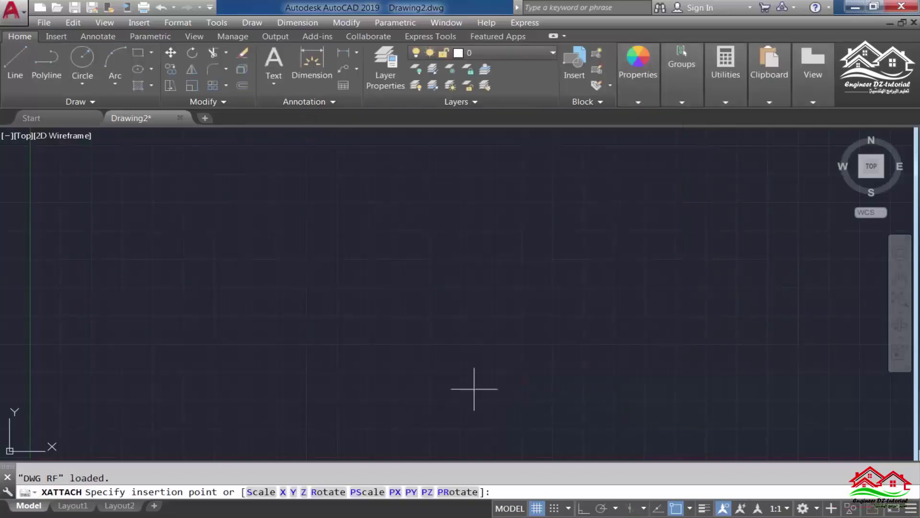
Insert the DWG RF xref at scale 0.001 and zoom in on its window outlines
left_click(261, 494)
type("0.001")
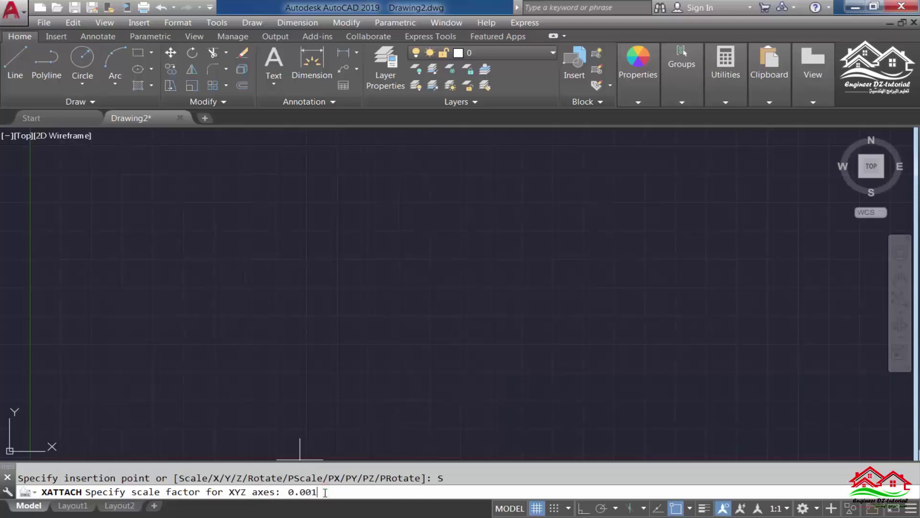
key("Return")
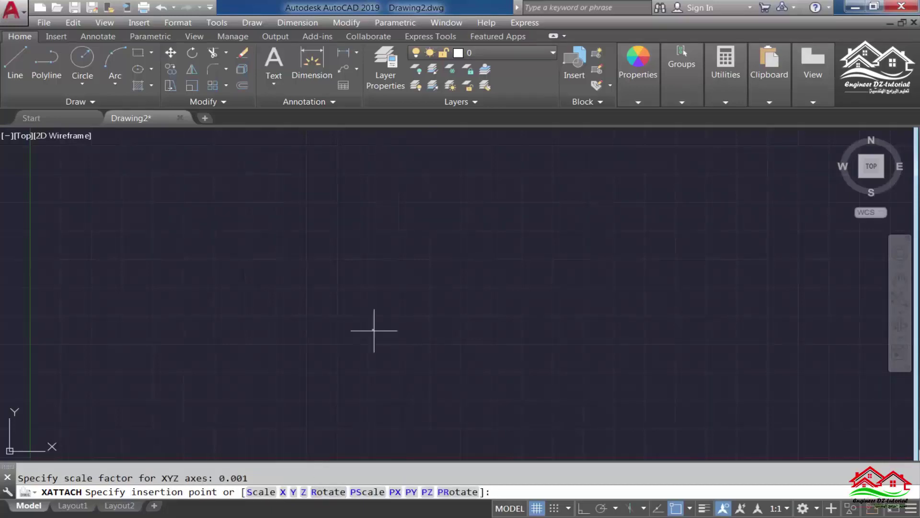
left_click(389, 300)
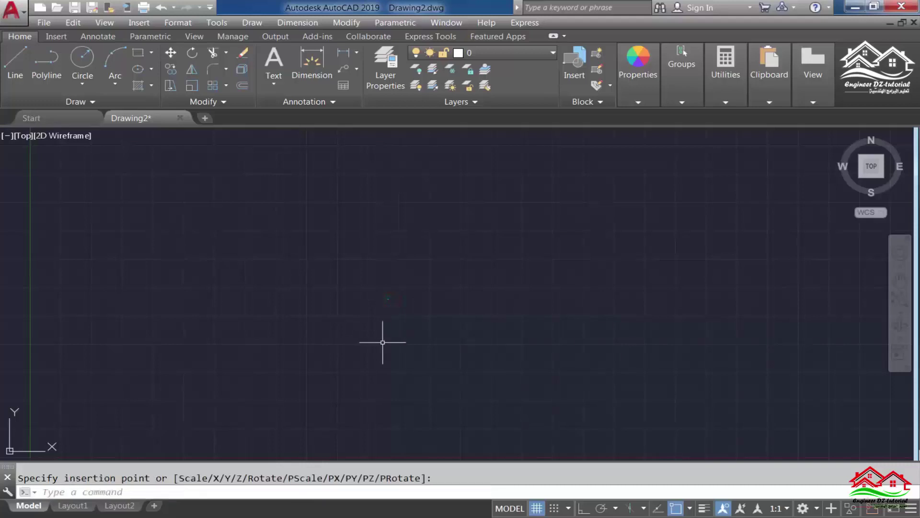
middle_click(440, 261)
middle_click(440, 262)
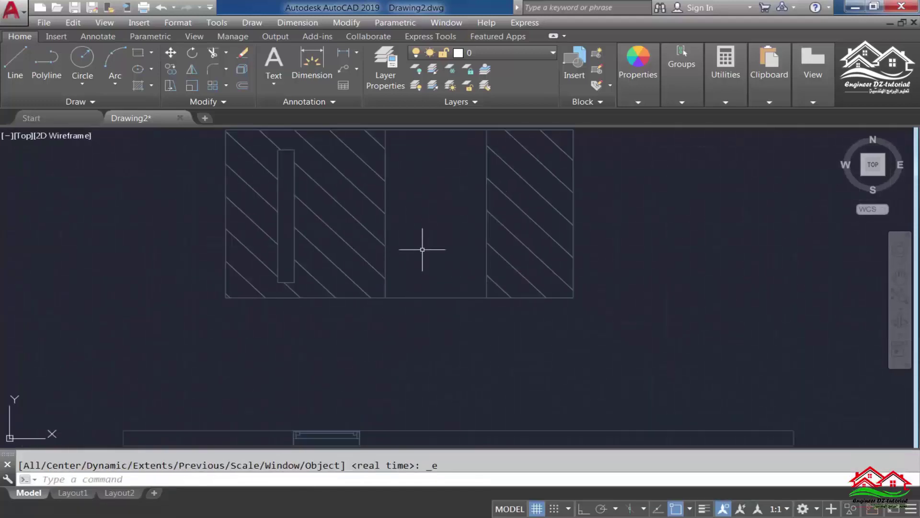
scroll(440, 262, "down", 3)
scroll(349, 382, "up", 3)
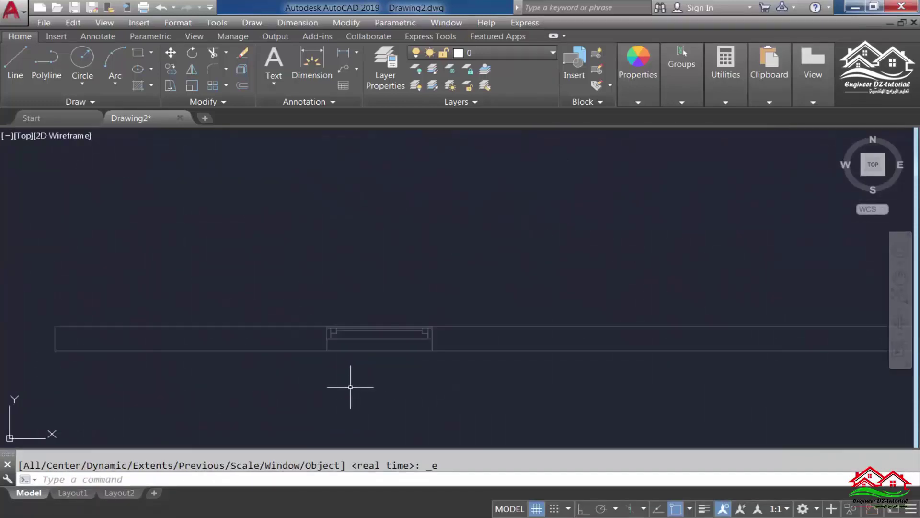
scroll(351, 374, "up", 4)
scroll(340, 328, "up", 4)
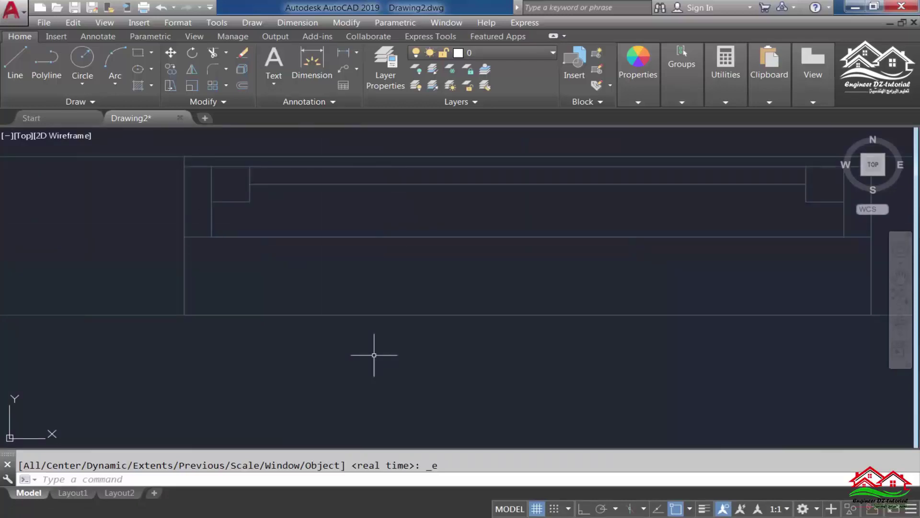
type("d")
key("Return")
scroll(499, 355, "down", 4)
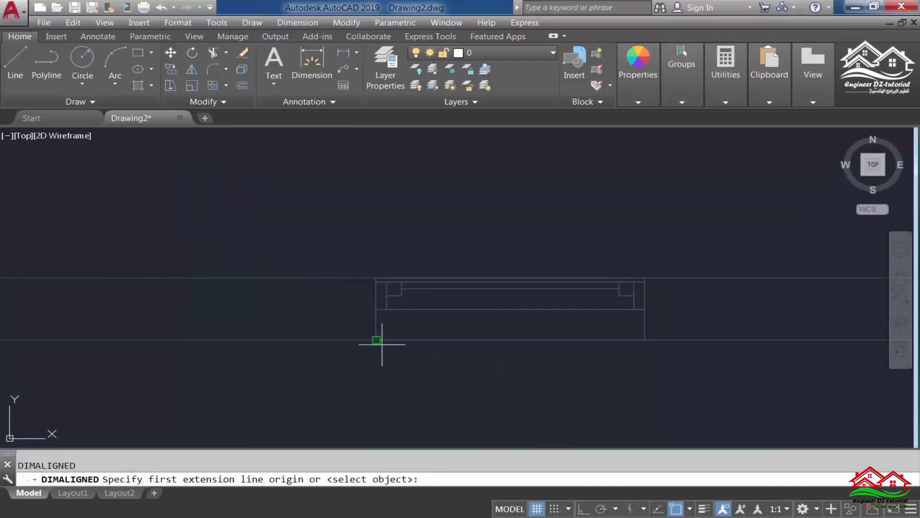
left_click(376, 339)
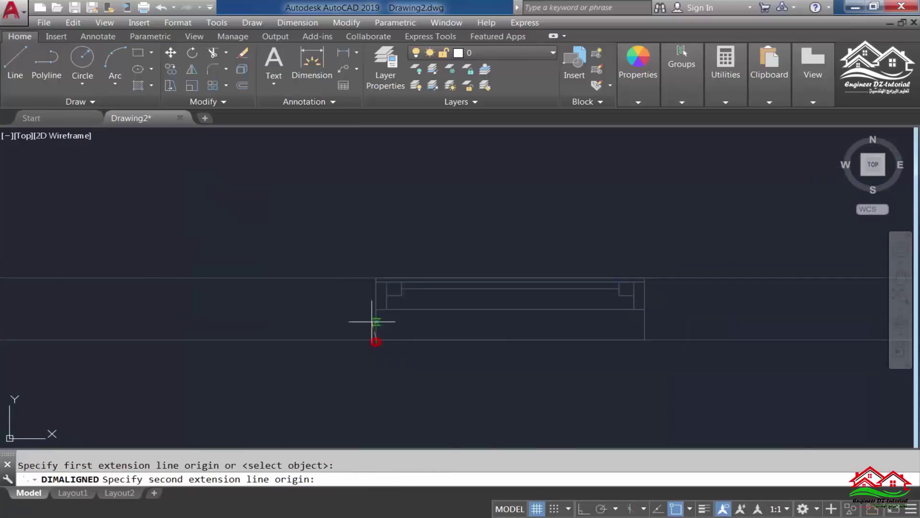
left_click(377, 277)
left_click(284, 274)
scroll(283, 273, "up", 2)
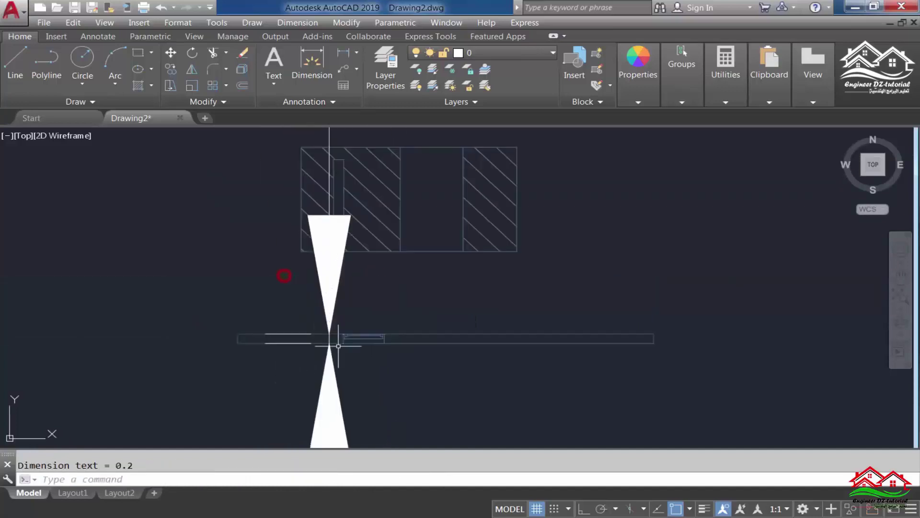
scroll(288, 240, "up", 2)
scroll(300, 149, "up", 2)
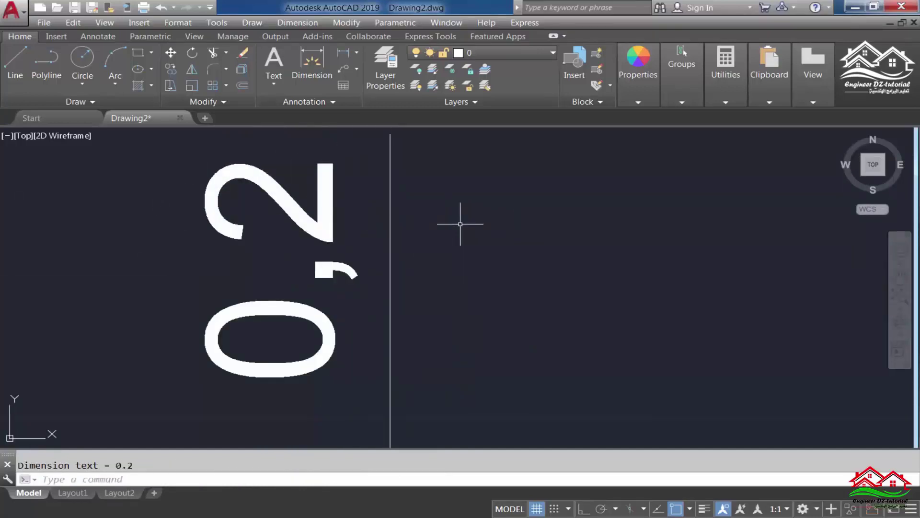
left_click(481, 197)
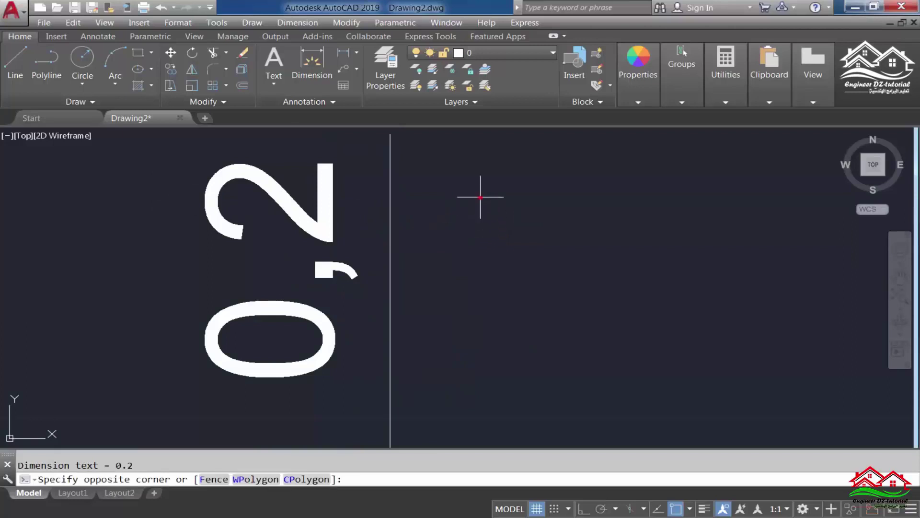
left_click(230, 210)
key("Delete")
scroll(251, 201, "down", 5)
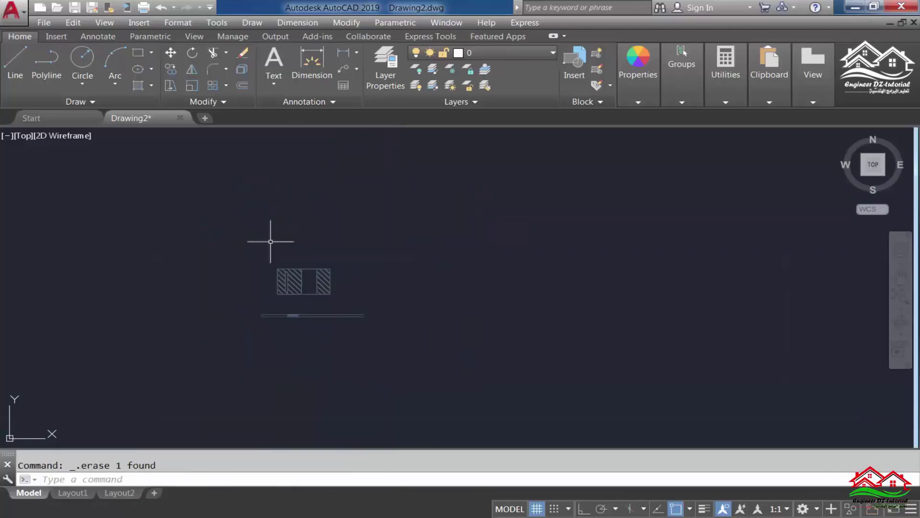
scroll(282, 308, "up", 6)
scroll(427, 312, "up", 2)
scroll(373, 324, "up", 2)
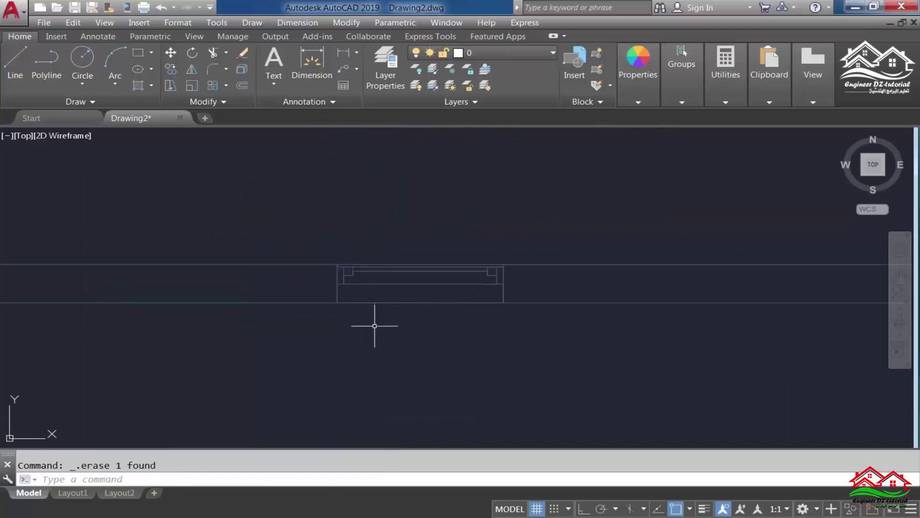
scroll(367, 293, "up", 2)
scroll(369, 296, "up", 2)
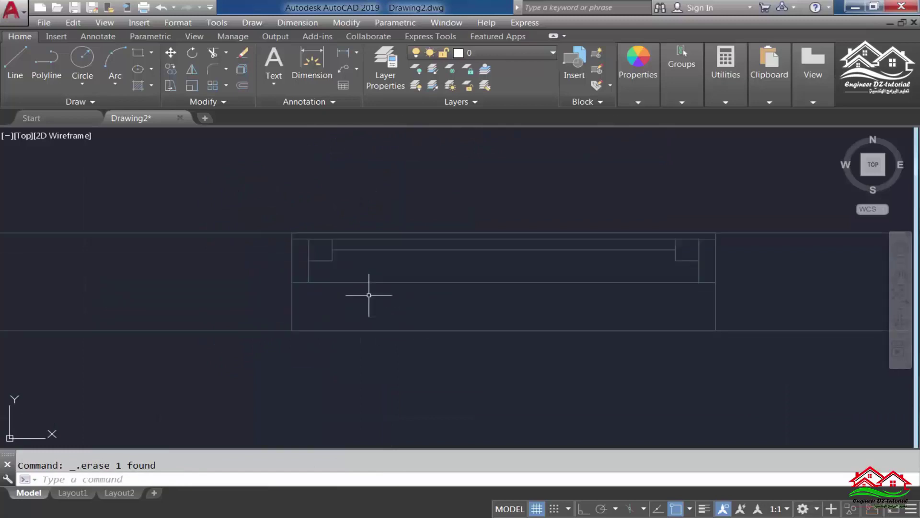
With Ortho on, draw the frame rectangle and a small corner rectangle
left_click(583, 509)
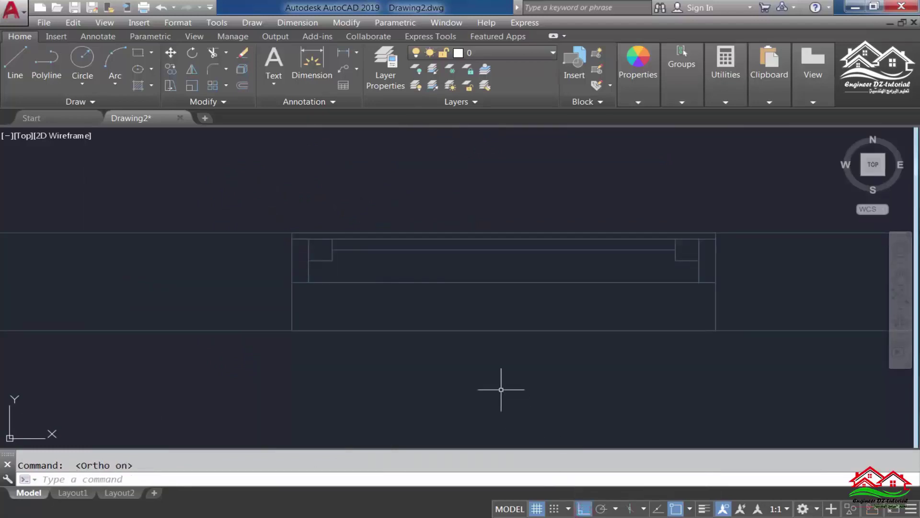
type("rec")
key("Return")
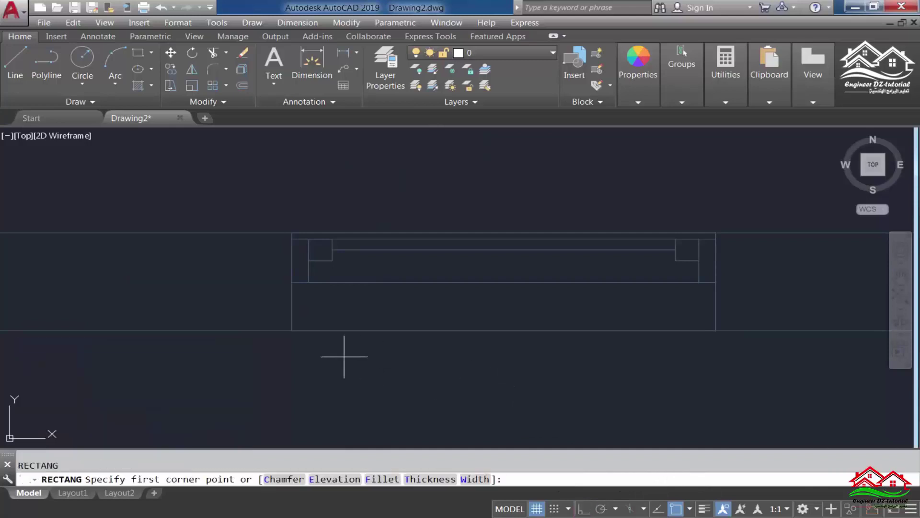
left_click(292, 330)
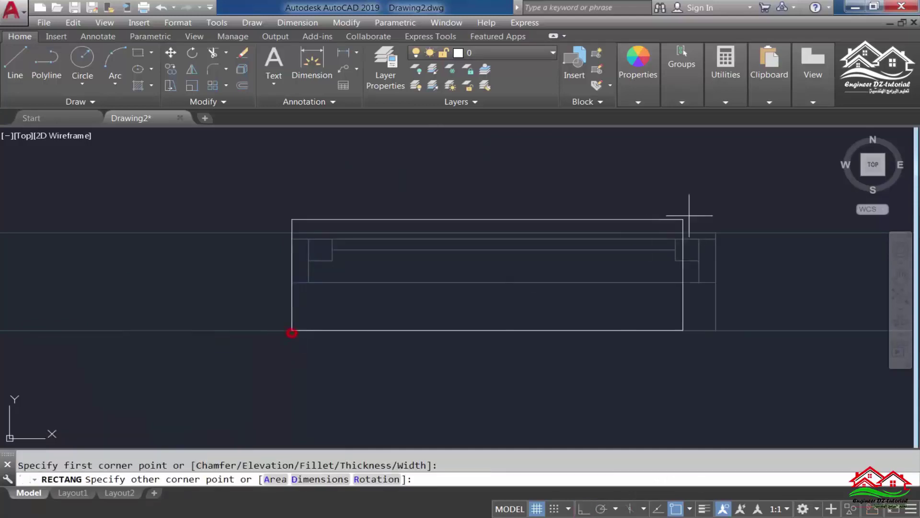
left_click(716, 233)
scroll(317, 252, "up", 6)
key("Return")
left_click(287, 291)
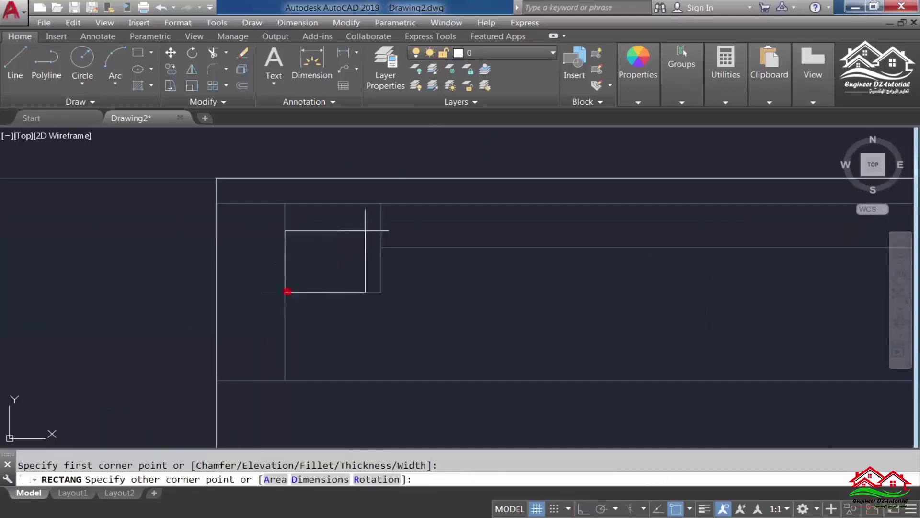
left_click(381, 204)
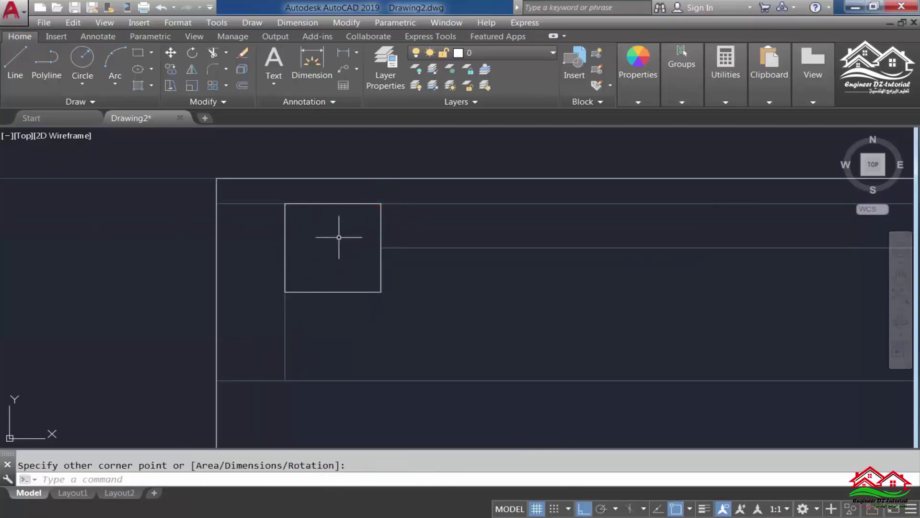
Draw lines from the frame corner to the corner square and down to the lower line
type("l")
key("Return")
left_click(216, 204)
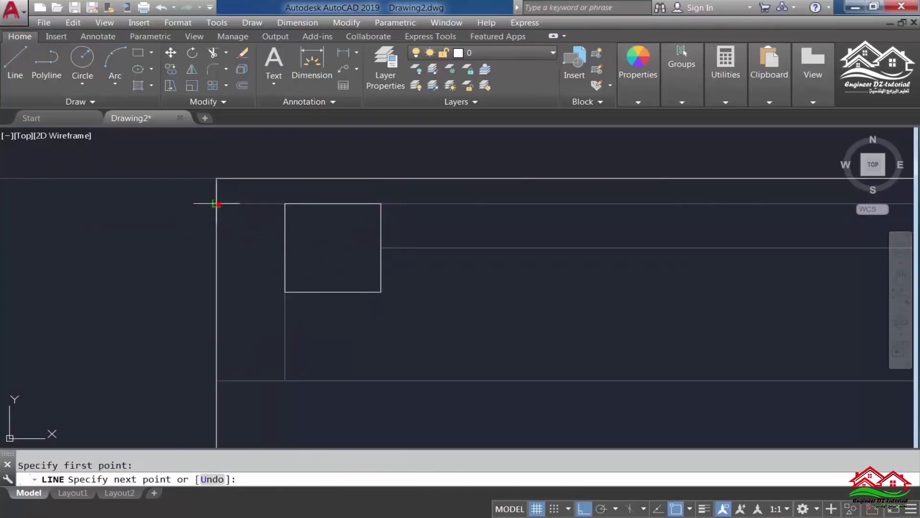
left_click(285, 203)
key("Return")
key("Return")
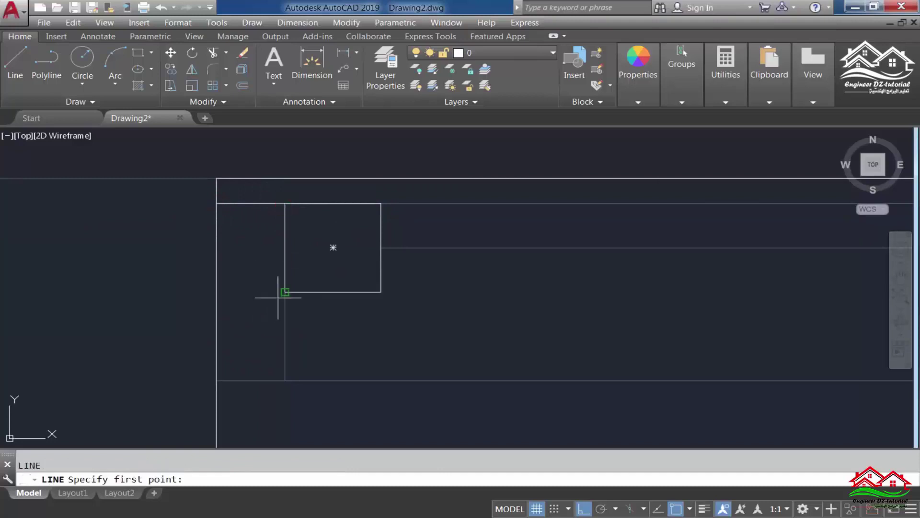
left_click(285, 291)
left_click(285, 380)
key("Return")
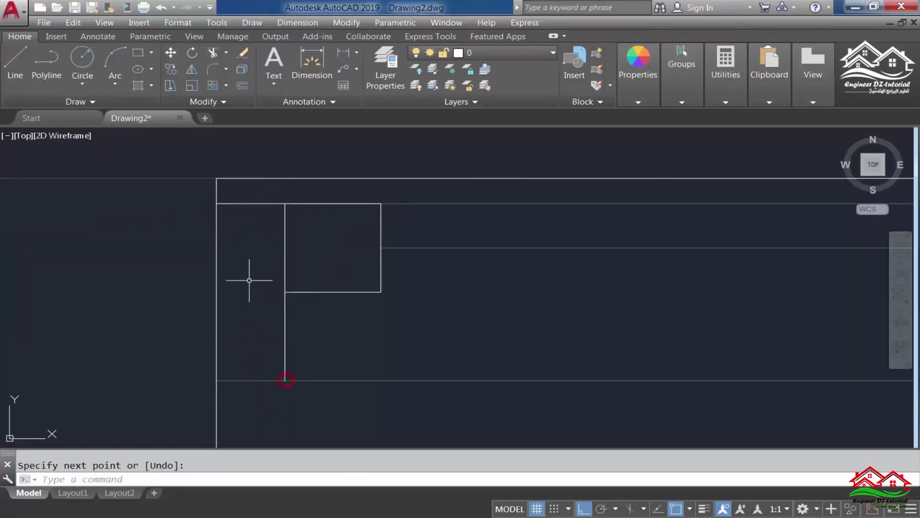
scroll(243, 261, "down", 4)
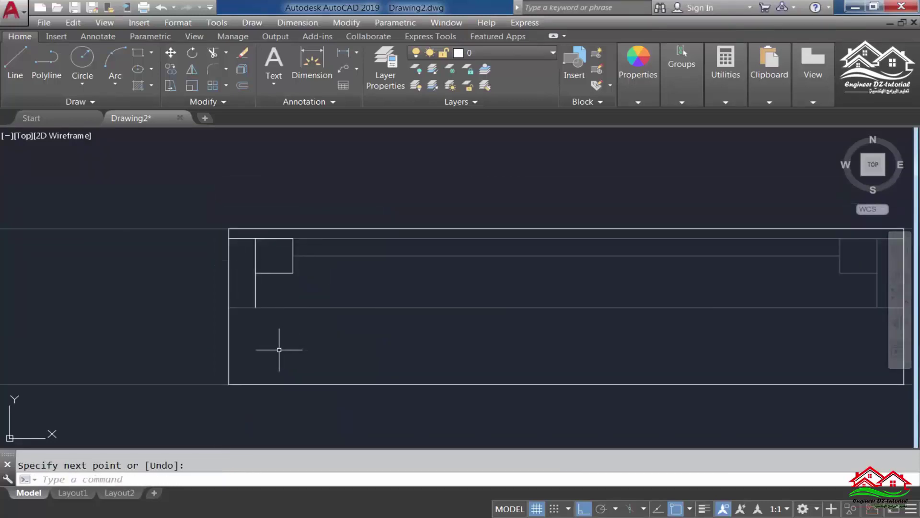
Draw a horizontal line across the frame and one linking the two corner squares
key("Return")
left_click(229, 306)
scroll(229, 306, "down", 2)
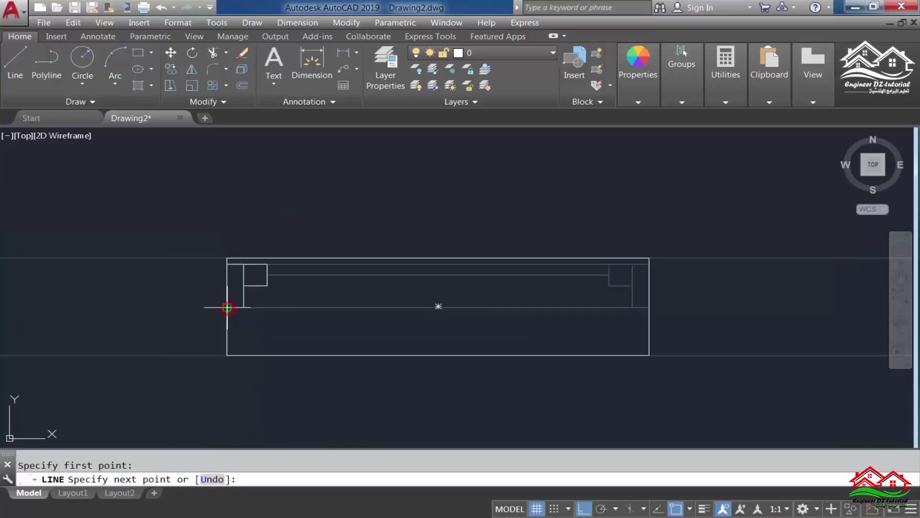
left_click(649, 306)
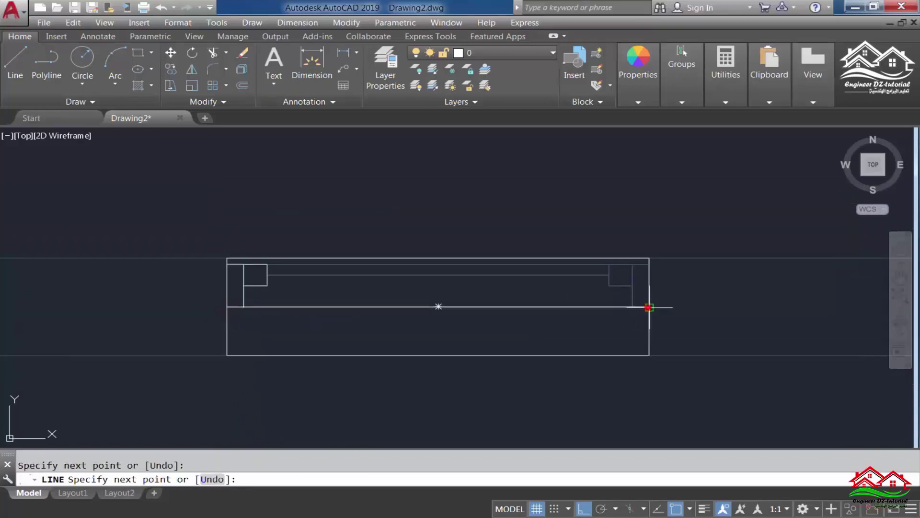
key("Return")
scroll(266, 280, "up", 3)
key("Return")
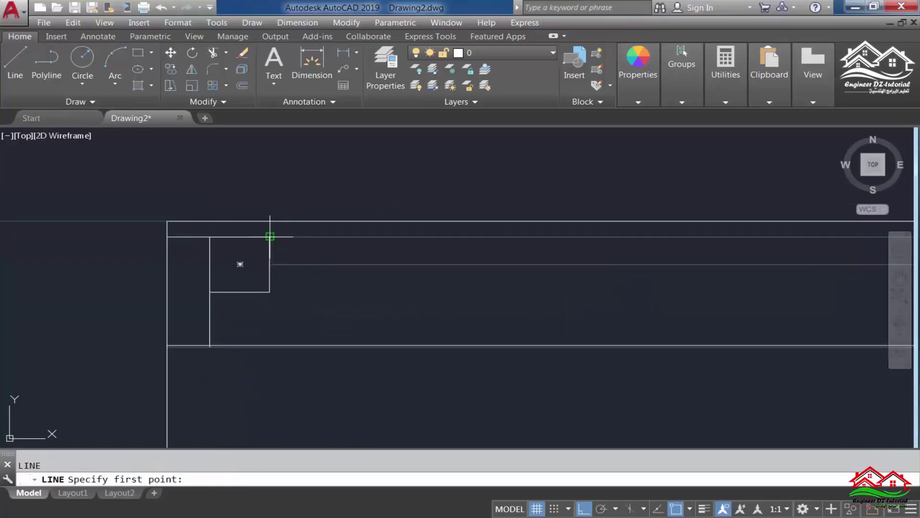
left_click(270, 237)
scroll(270, 237, "down", 2)
scroll(603, 239, "up", 2)
left_click(602, 239)
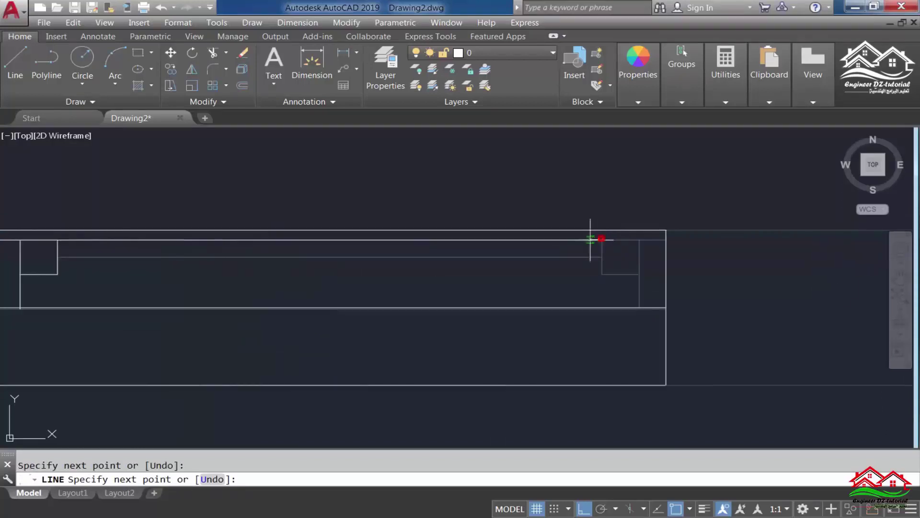
key("Return")
Draw a final horizontal line near the left square's top, then end the LINE command
scroll(603, 254, "up", 1)
key("Return")
left_click(609, 266)
scroll(624, 269, "down", 2)
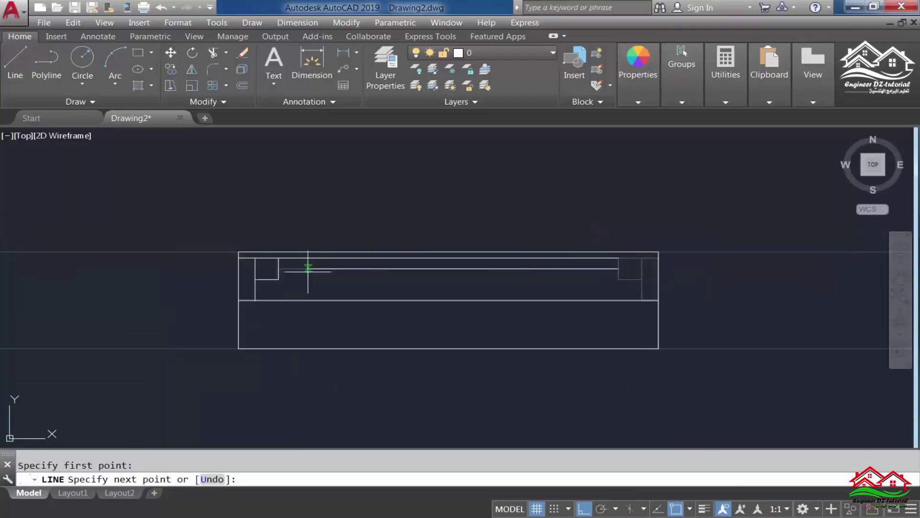
left_click(278, 269)
key("Escape")
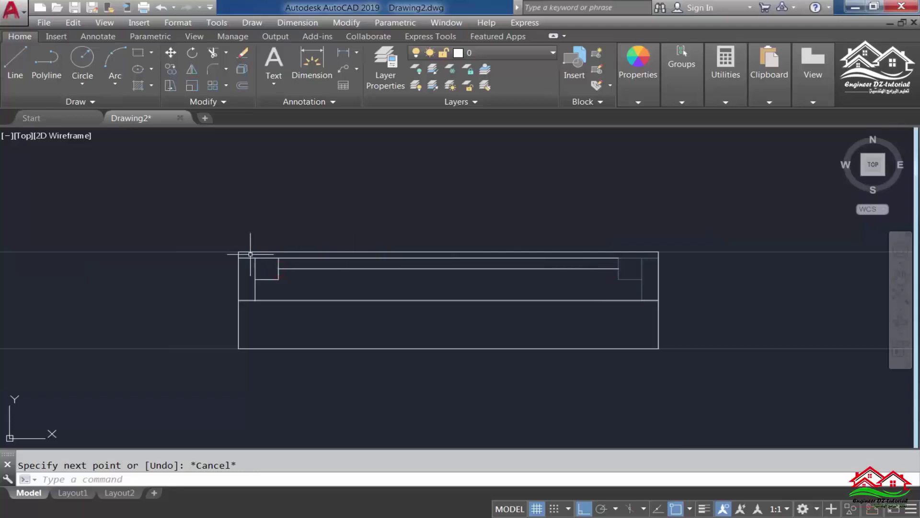
scroll(249, 256, "up", 2)
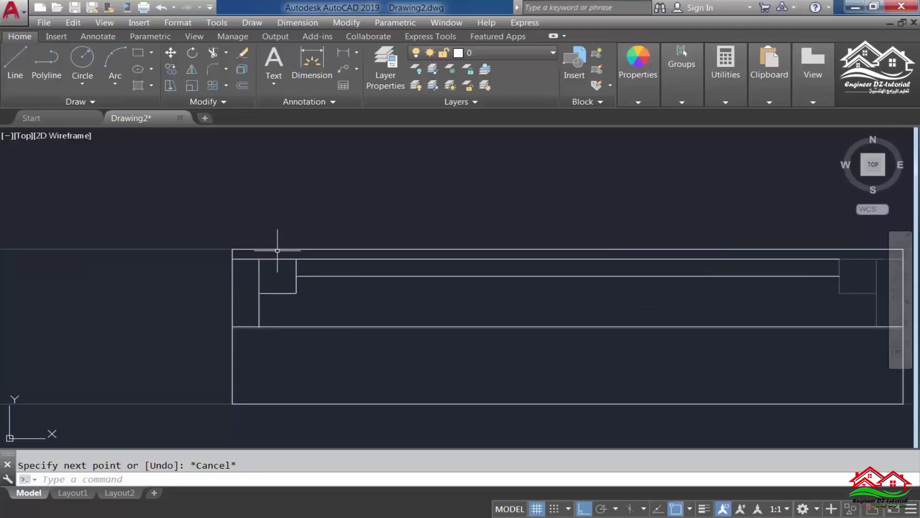
Mirror the left corner lines about the frame's vertical midline, keeping the originals
type("mi")
key("Return")
left_click(181, 198)
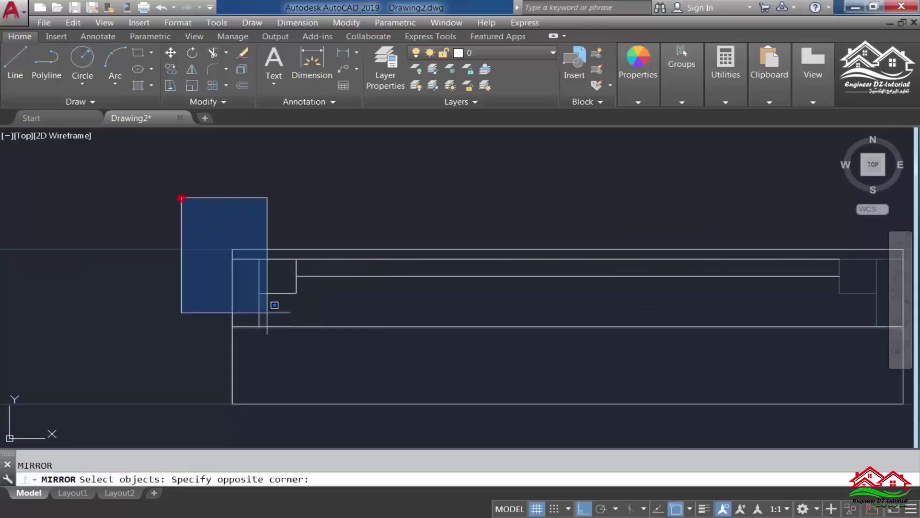
left_click(389, 383)
scroll(203, 303, "down", 3)
key("Return")
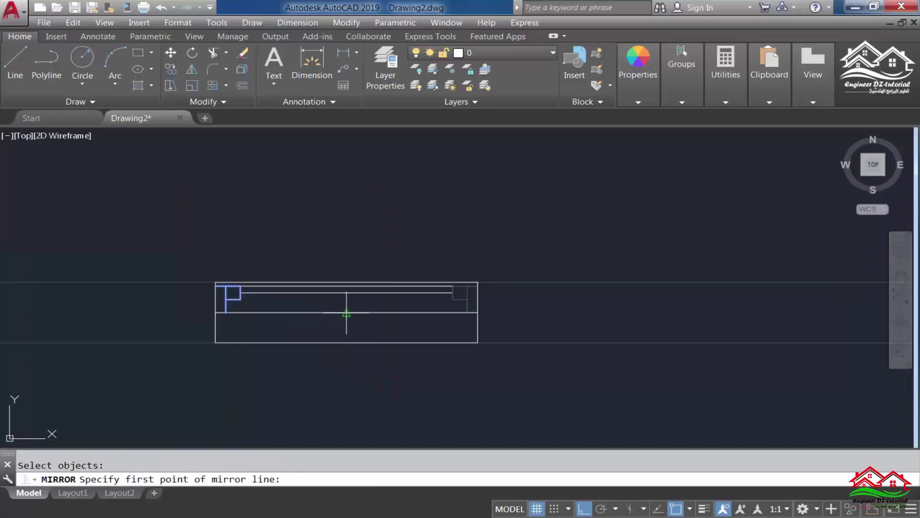
left_click(346, 313)
left_click(346, 160)
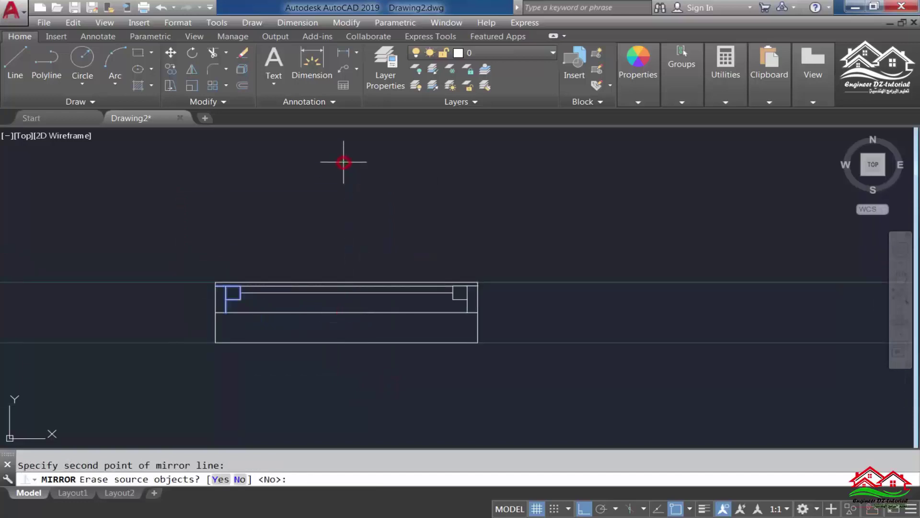
left_click(240, 480)
scroll(351, 366, "up", 3)
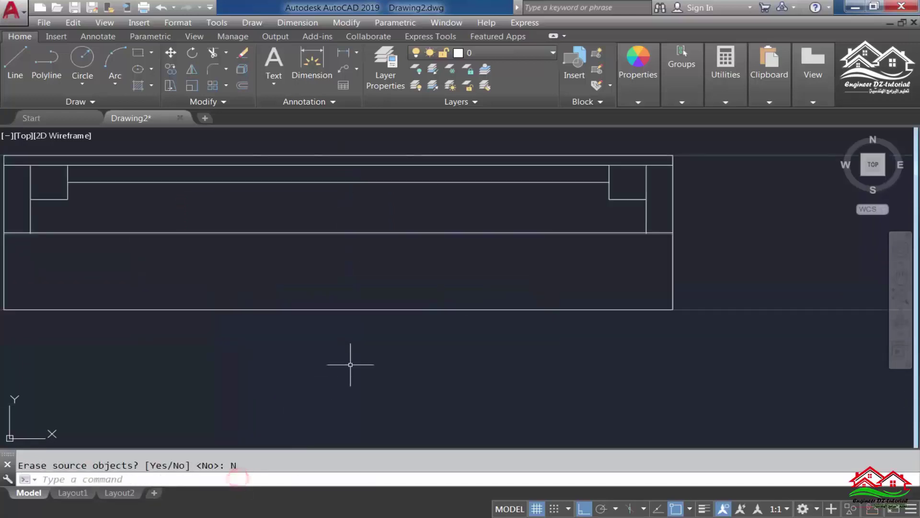
scroll(397, 345, "down", 3)
Erase the leftover construction line
left_click(607, 320)
left_click(566, 370)
key("Delete")
scroll(284, 267, "up", 2)
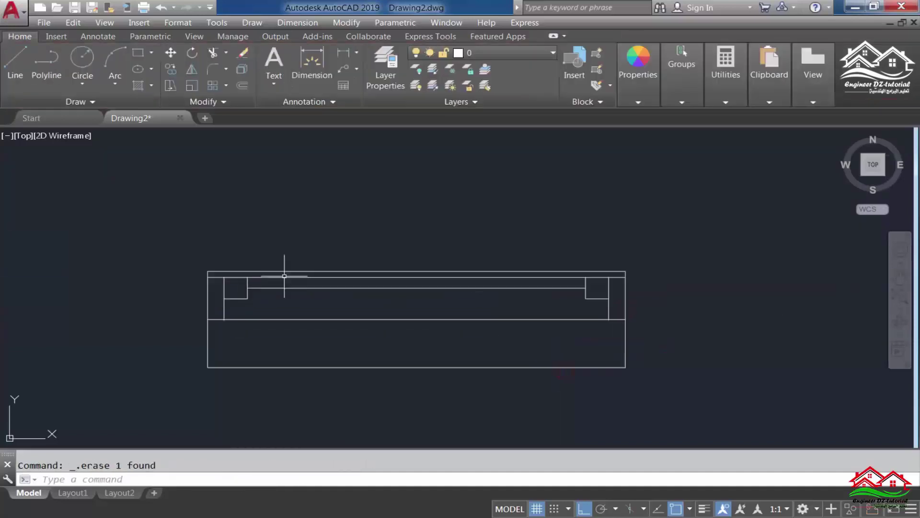
scroll(405, 354, "up", 2)
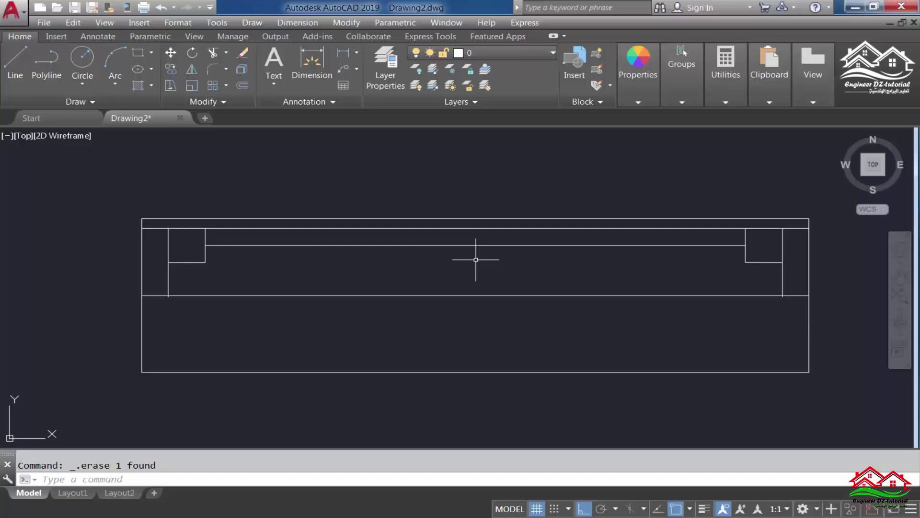
scroll(324, 282, "down", 3)
scroll(324, 281, "up", 4)
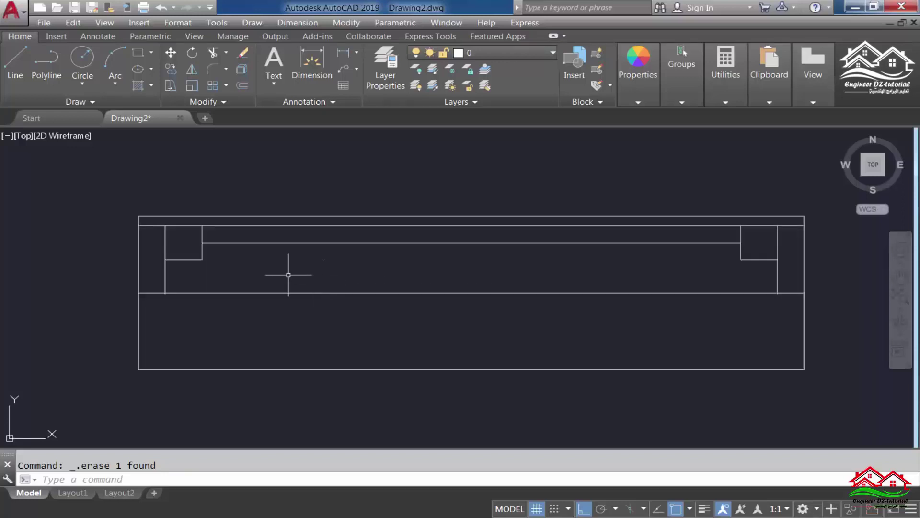
Draw a rectangle around the window frame, offset 0.006 above and below
type("rc")
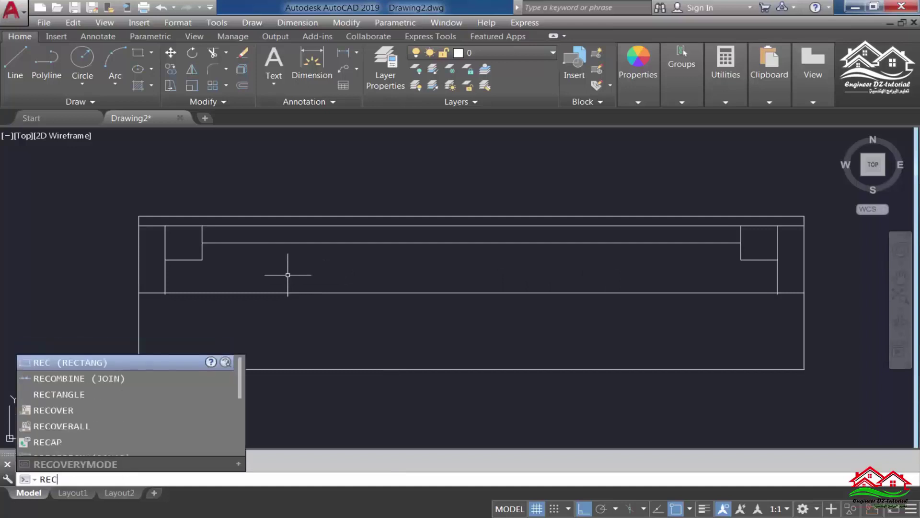
key("Return")
scroll(137, 191, "up", 4)
type("0.006")
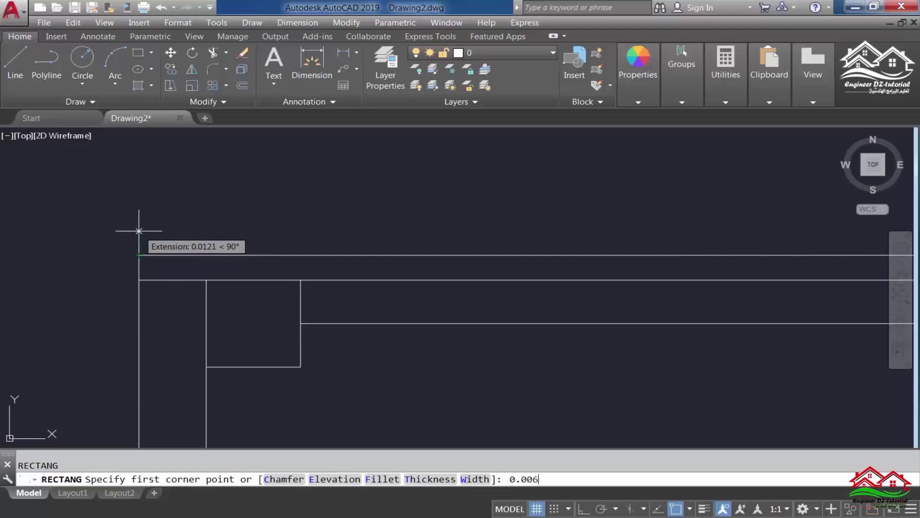
key("Return")
scroll(287, 304, "down", 3)
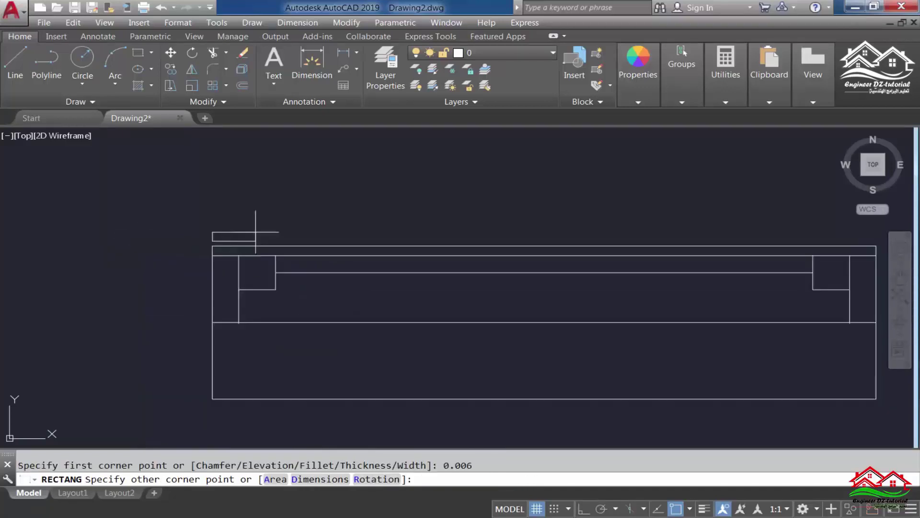
scroll(540, 340, "up", 3)
scroll(494, 323, "up", 2)
scroll(494, 322, "up", 2)
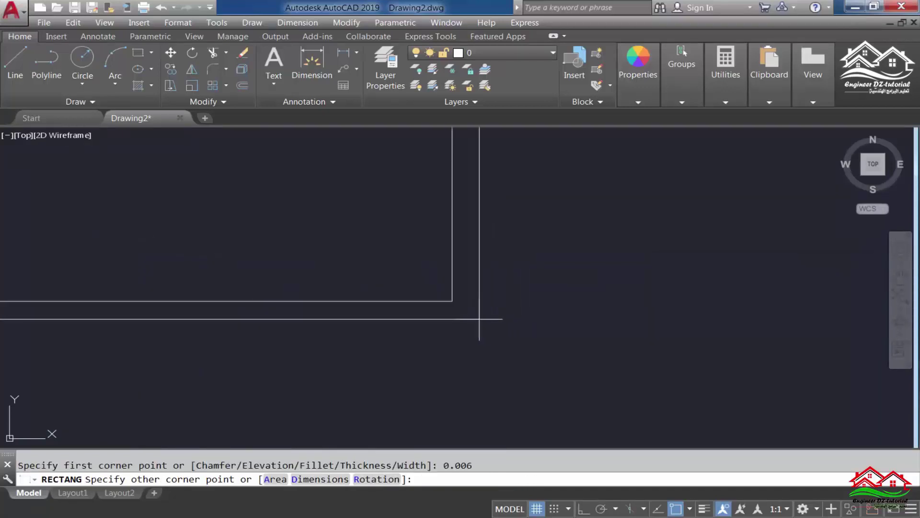
scroll(435, 287, "up", 3)
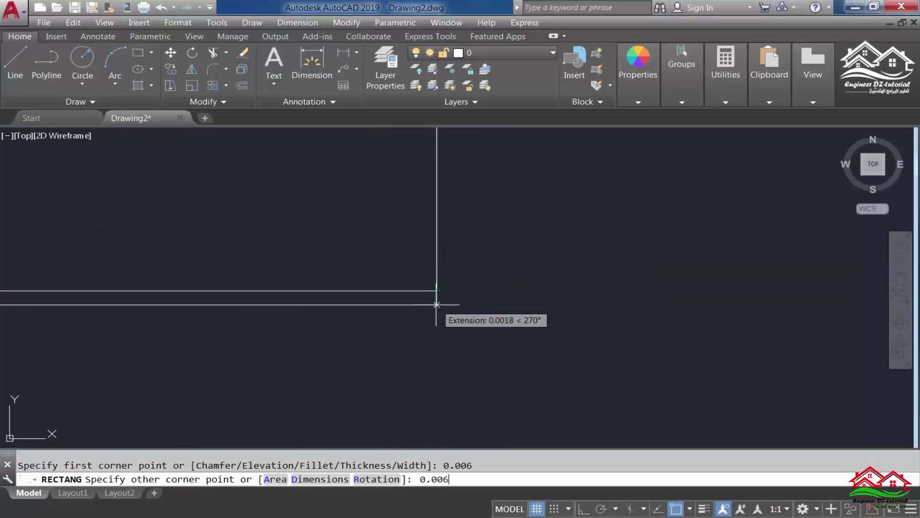
left_click(436, 304)
scroll(537, 304, "down", 2)
scroll(543, 305, "down", 3)
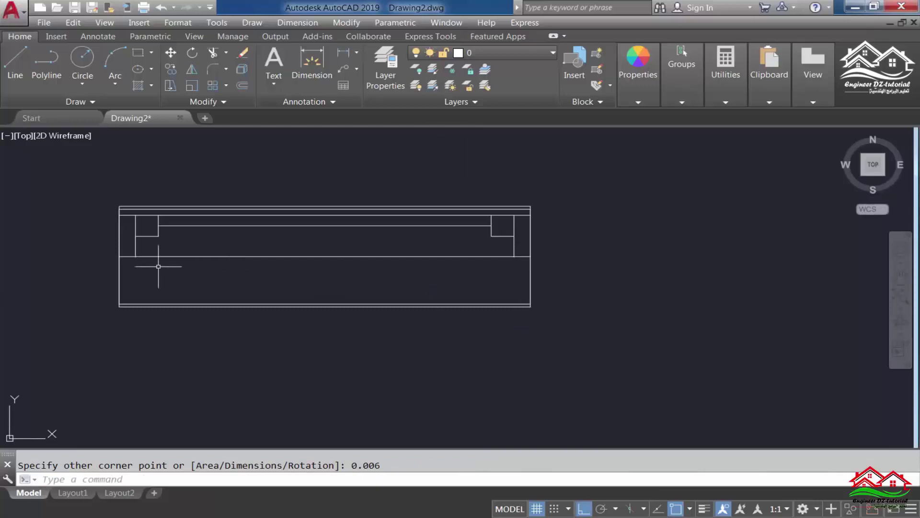
scroll(144, 281, "up", 3)
scroll(124, 309, "up", 3)
scroll(144, 307, "up", 3)
Explode the polyline into separate lines with X
left_click(167, 292)
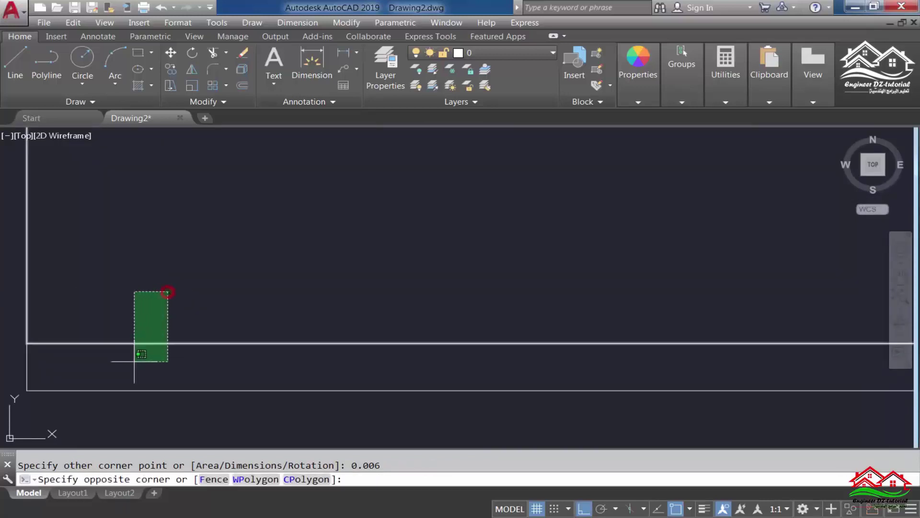
left_click(135, 361)
scroll(239, 273, "down", 1)
scroll(148, 325, "up", 1)
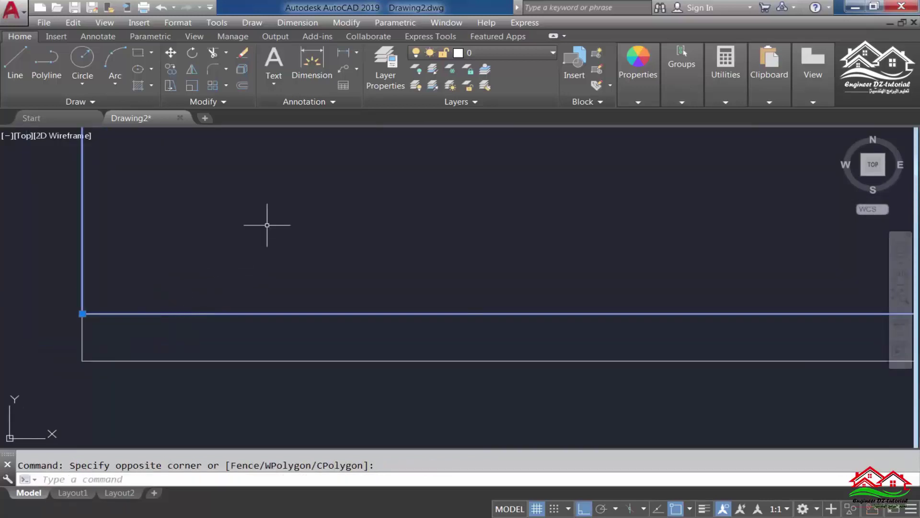
key("Escape")
type("x")
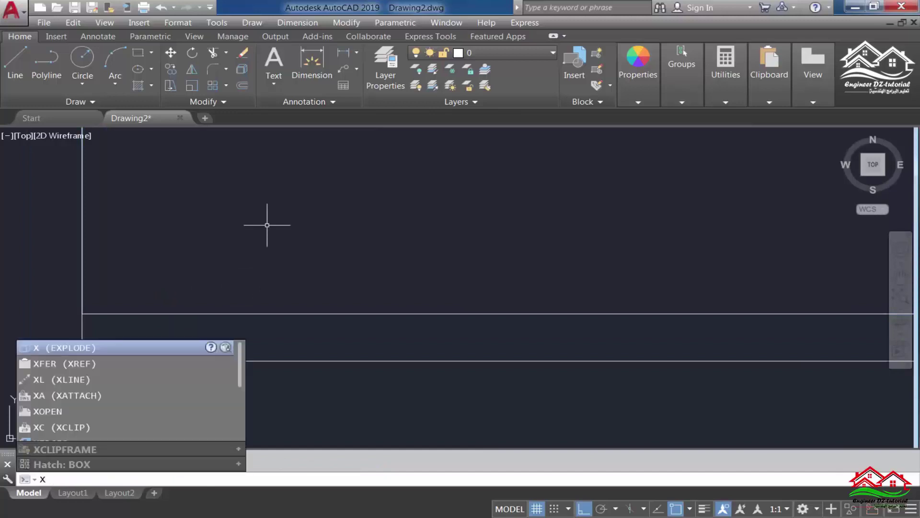
key("Return")
left_click(249, 252)
left_click(192, 339)
key("Return")
scroll(294, 290, "down", 3)
scroll(294, 316, "down", 2)
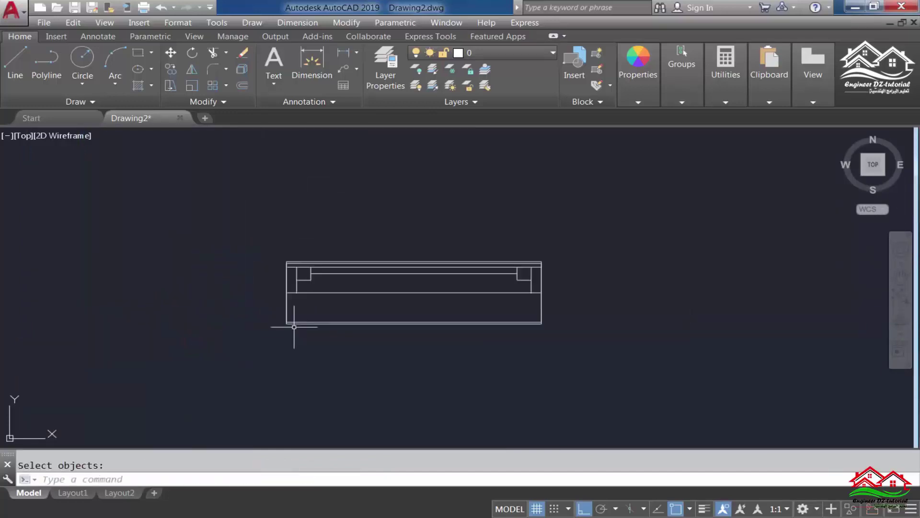
scroll(386, 304, "up", 4)
left_click(254, 479)
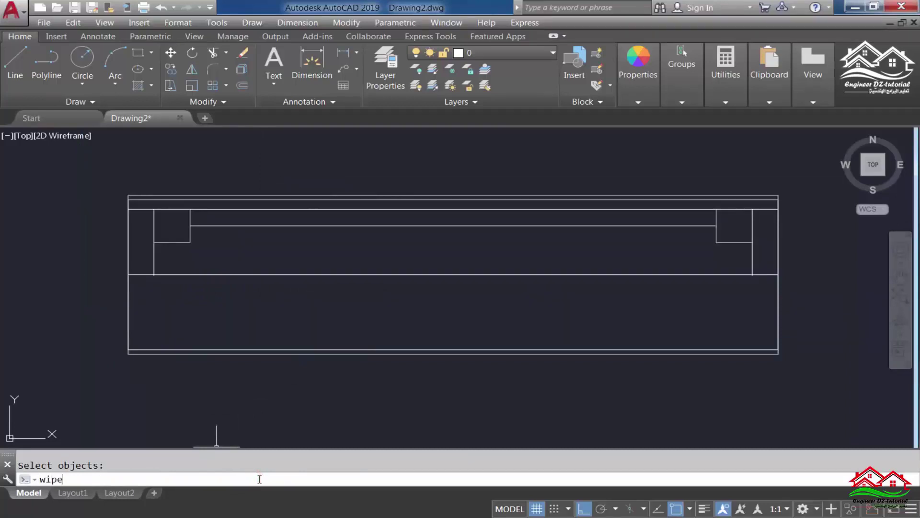
Create a wipeout from the window outline polyline and erase the source polyline
key("Return")
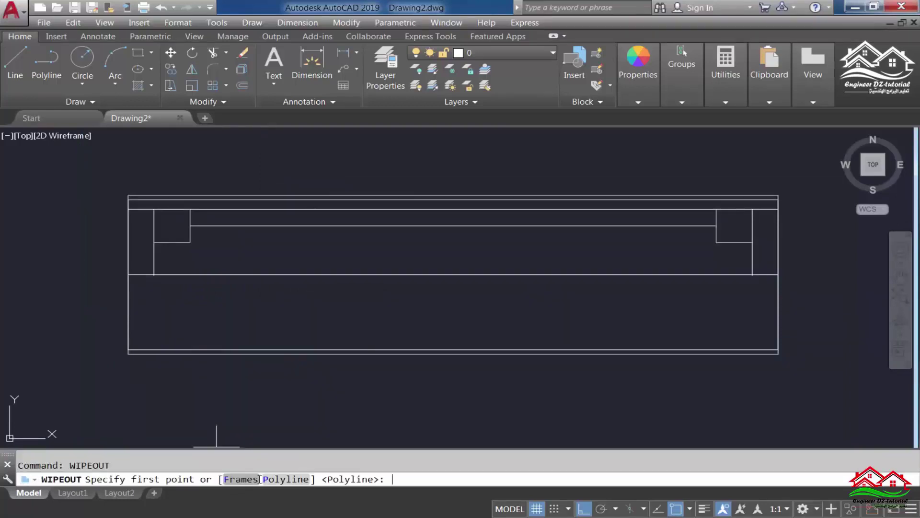
left_click(284, 478)
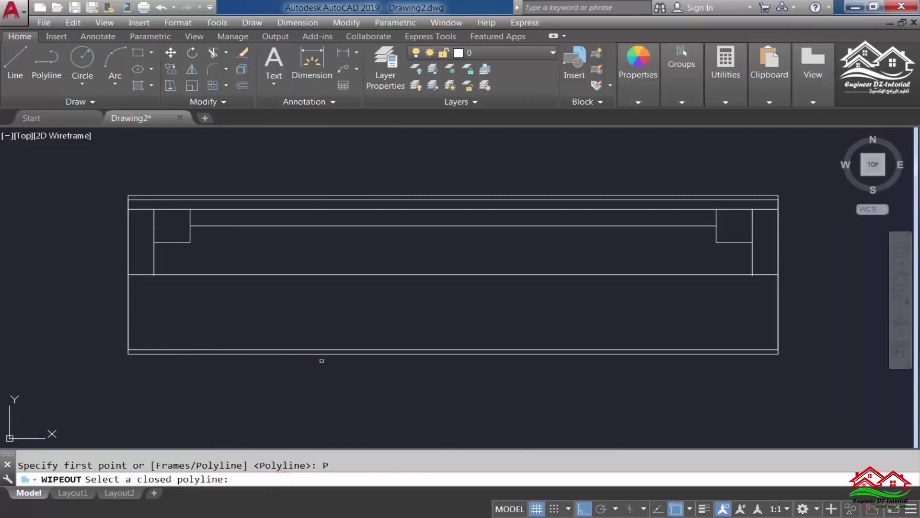
left_click(323, 355)
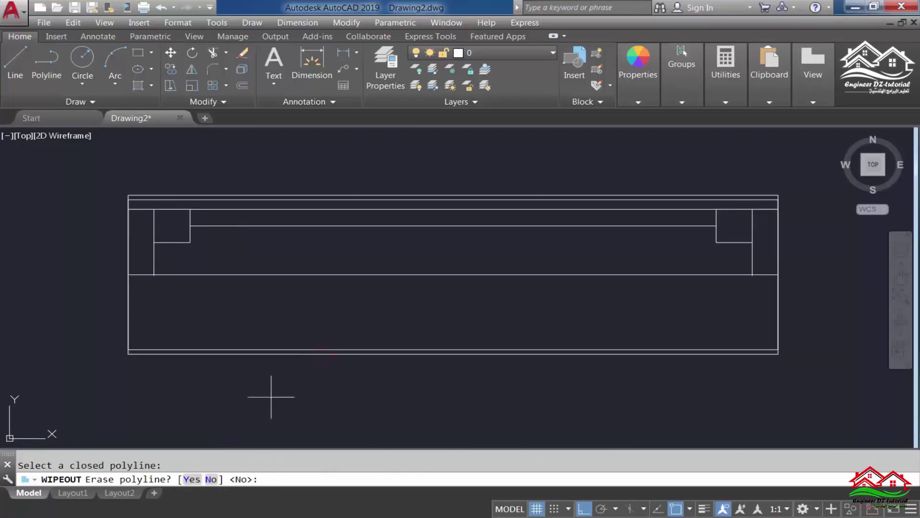
left_click(192, 479)
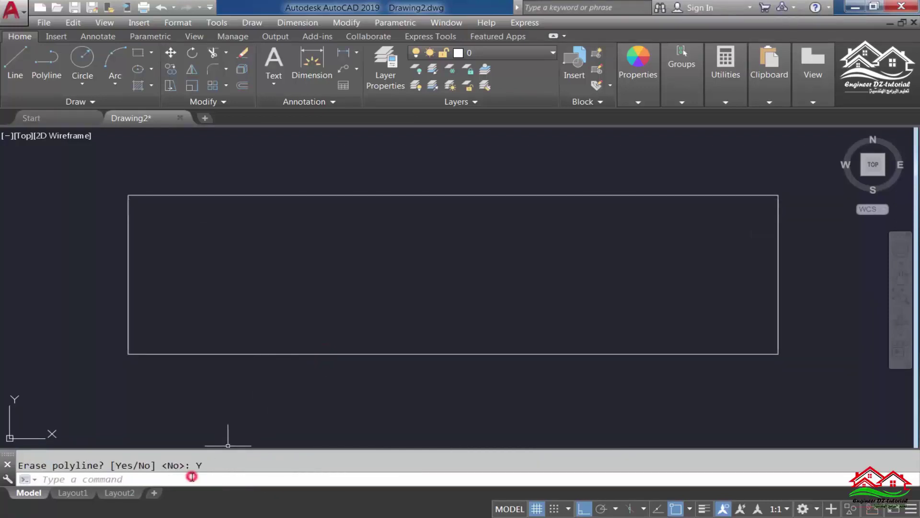
Set the wipeout Frames option to OFF
left_click(247, 477)
key("Return")
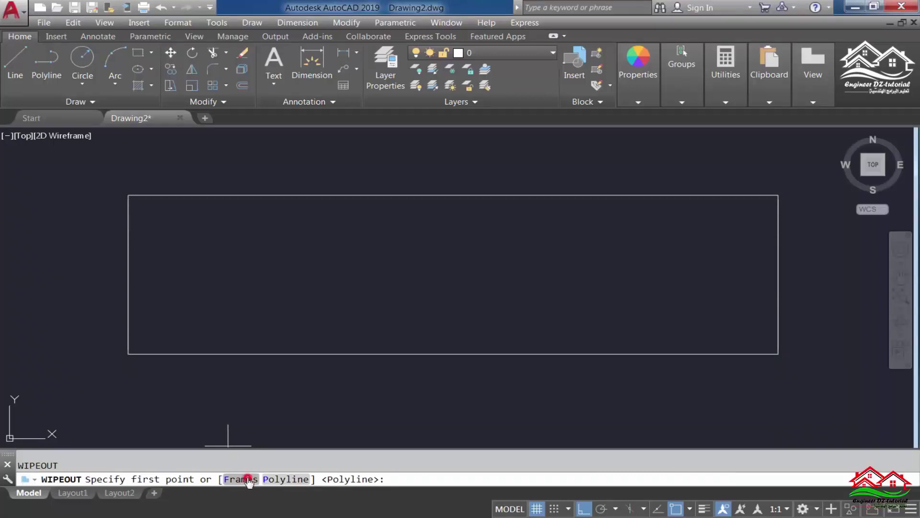
left_click(247, 479)
left_click(178, 478)
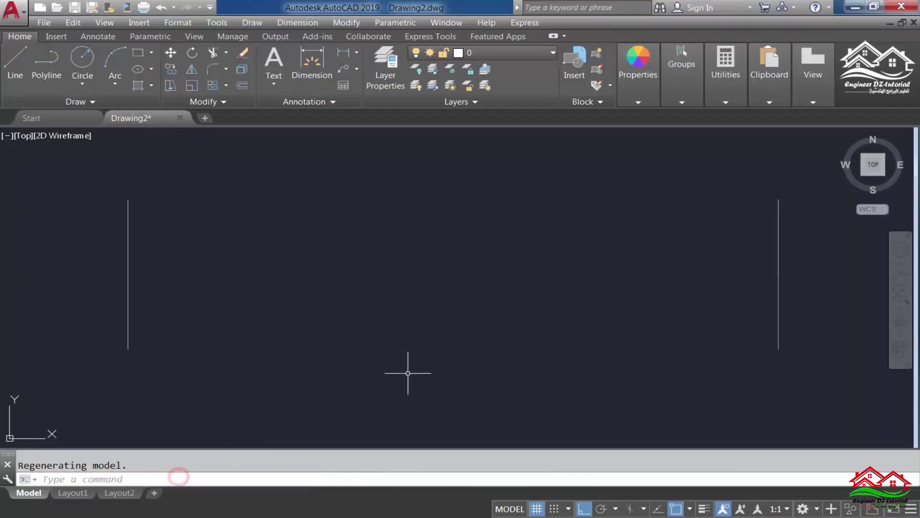
Bring both corner flags, the middle lines and the bottom line to the front of the wipeout
left_click(538, 201)
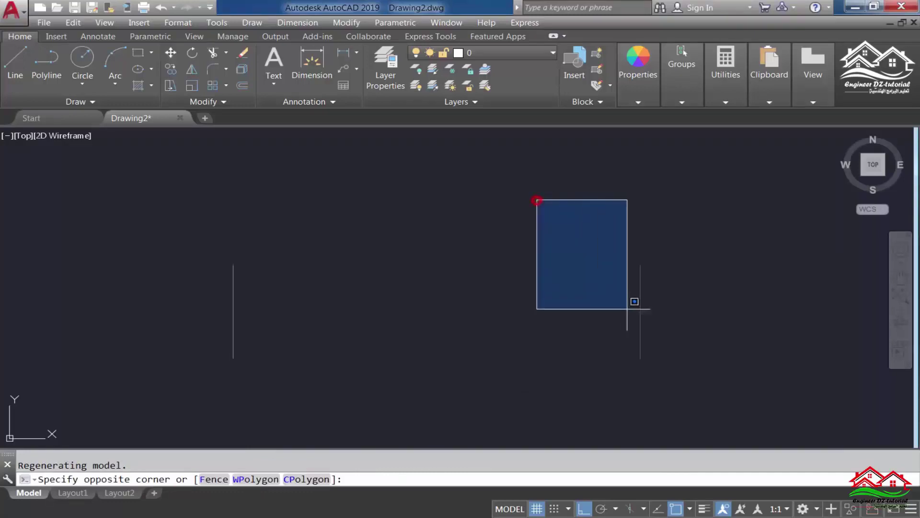
left_click(701, 401)
left_click(163, 215)
left_click(313, 392)
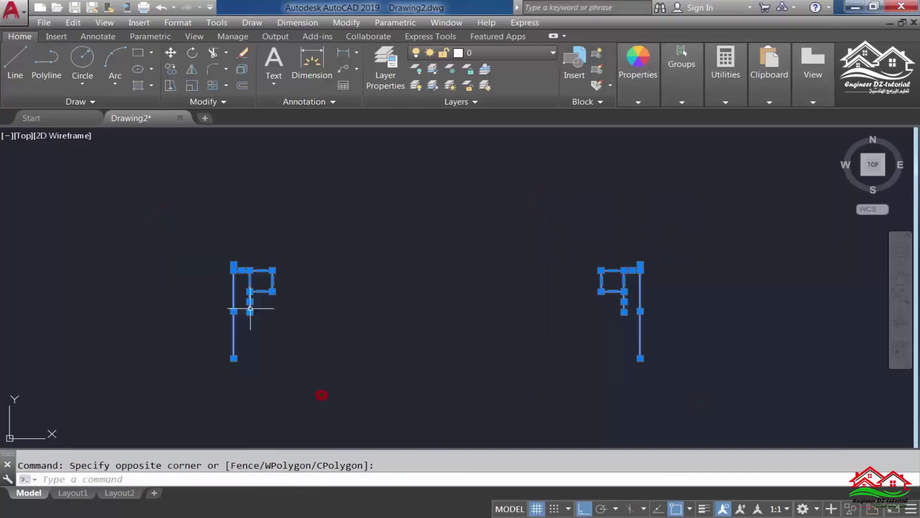
left_click(190, 201)
left_click(703, 323)
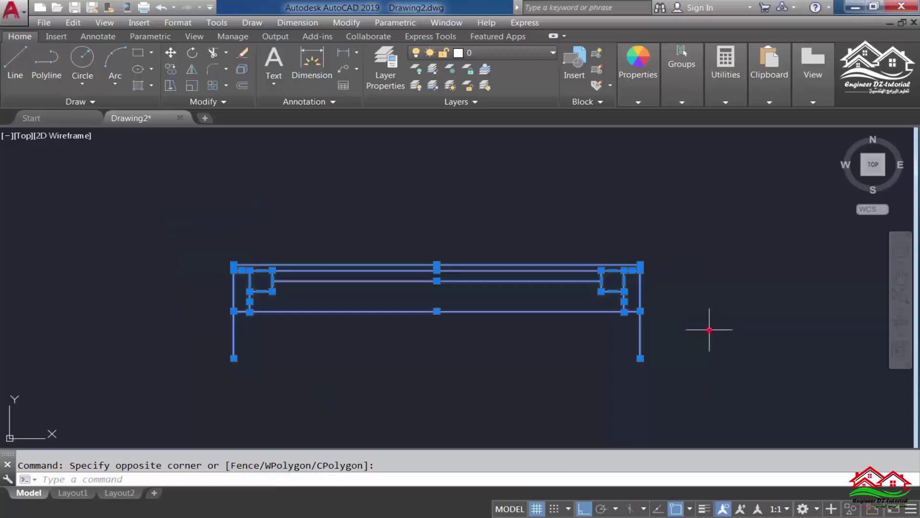
left_click(188, 334)
left_click(706, 391)
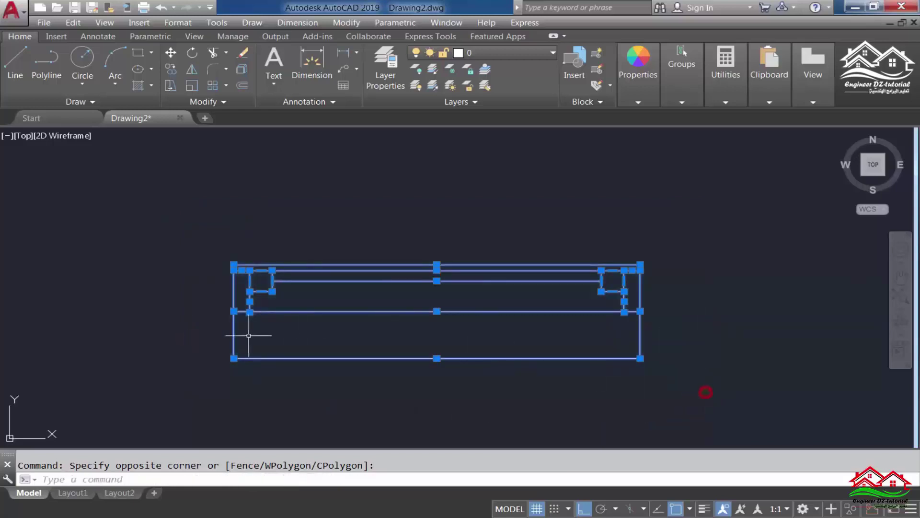
scroll(298, 356, "up", 2)
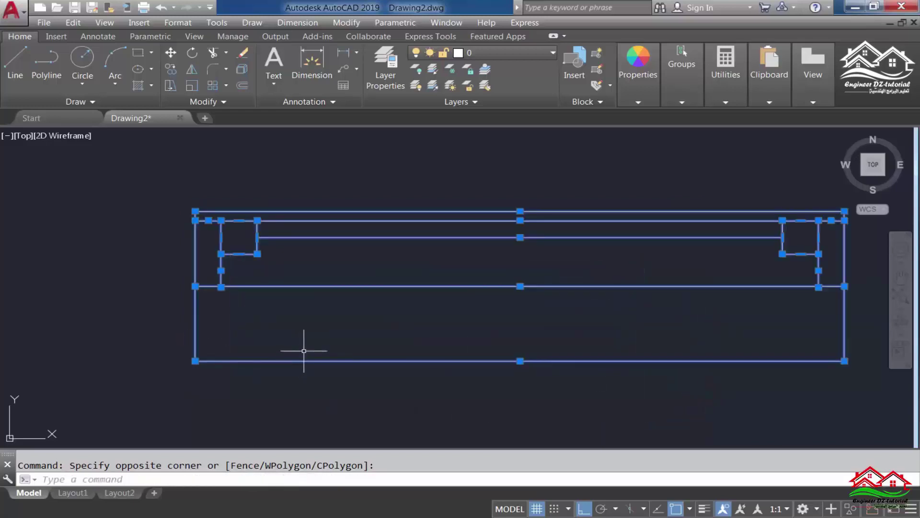
right_click(113, 138)
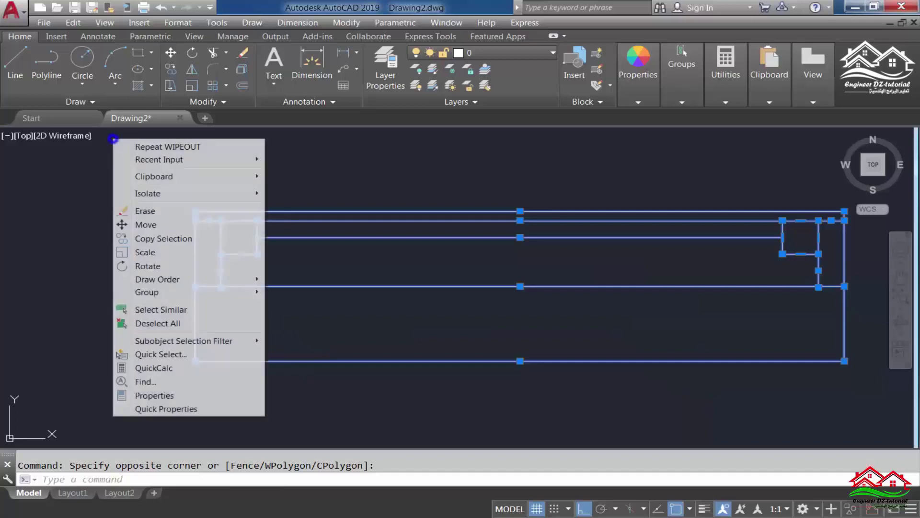
mouse_move(157, 279)
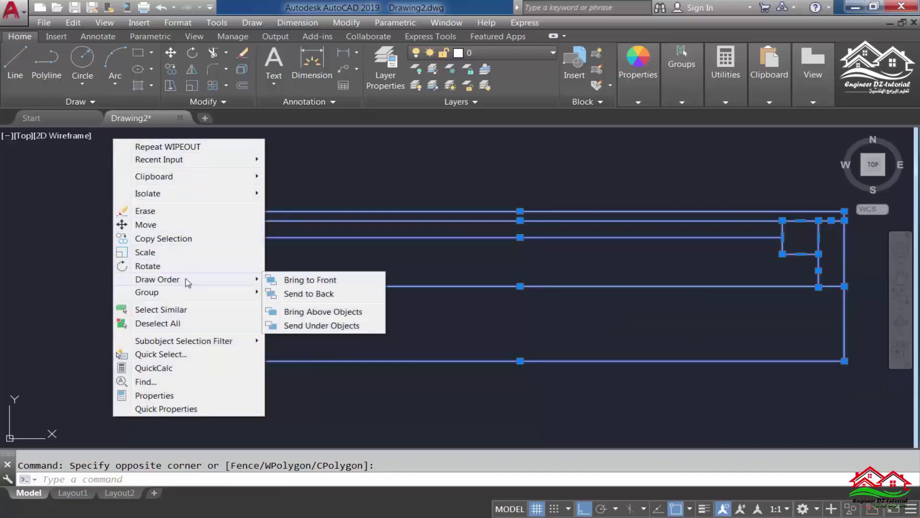
left_click(312, 280)
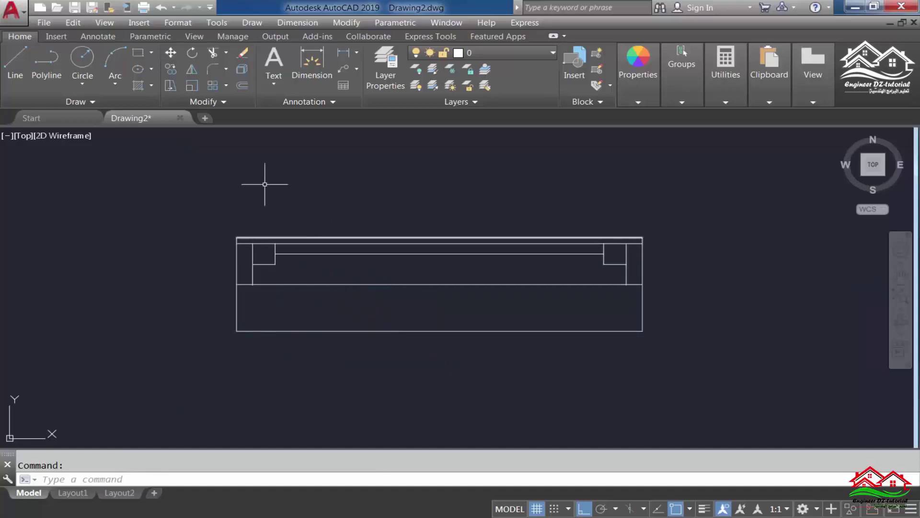
scroll(341, 248, "up", 2)
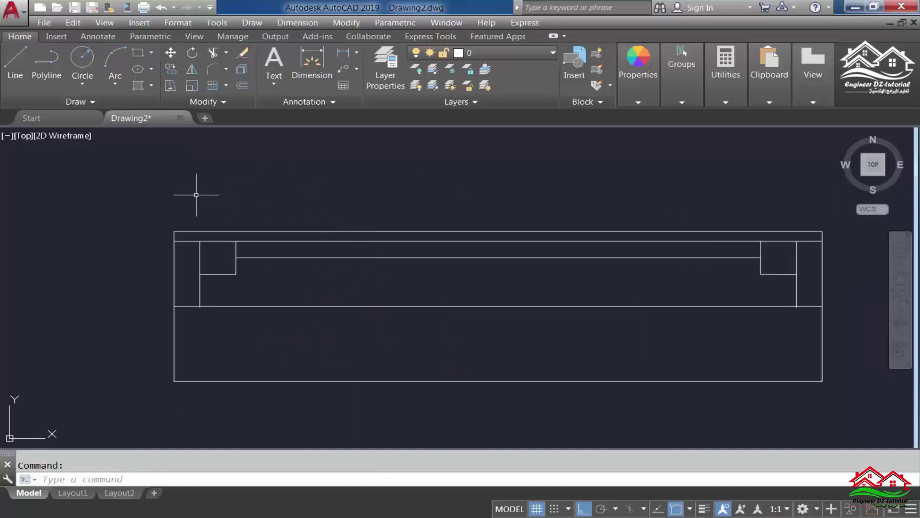
Define block 'Window' from all 14 objects, base point at the top-left endpoint
type("B")
key("Return")
type("Window")
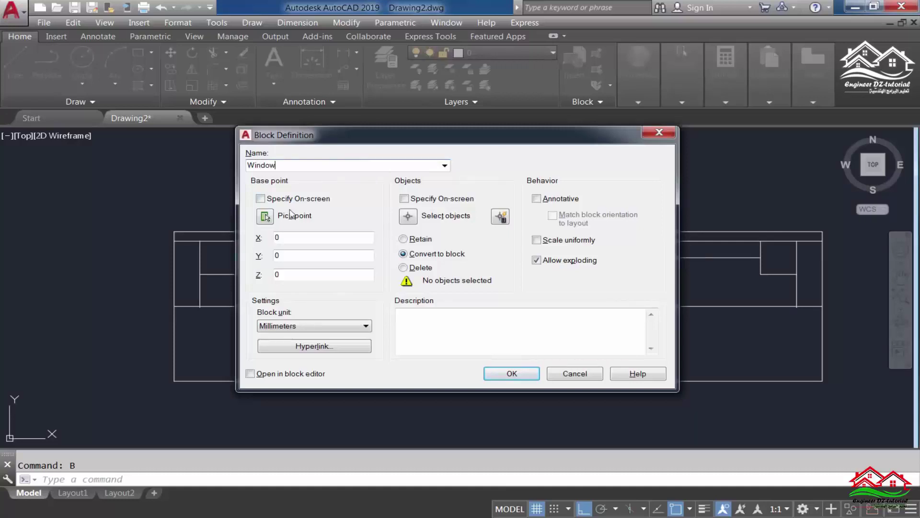
left_click(265, 216)
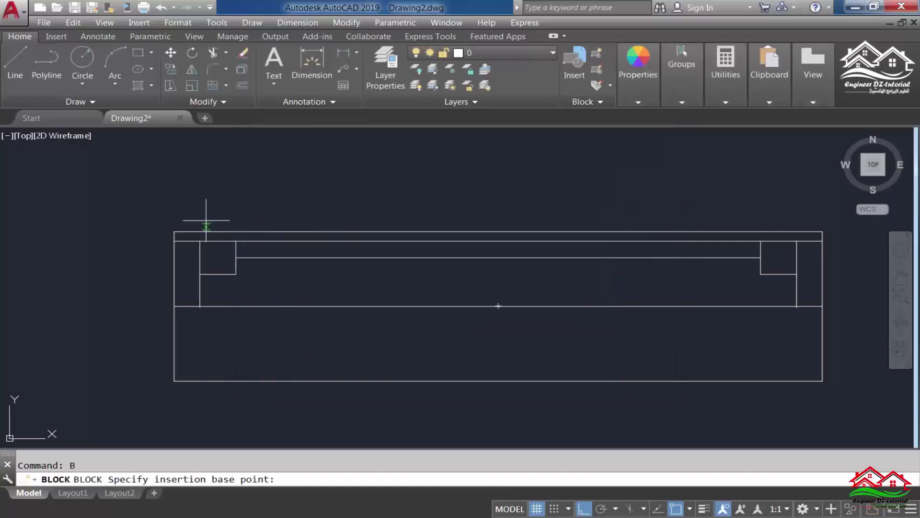
scroll(174, 230, "up", 3)
scroll(174, 230, "up", 3)
scroll(163, 232, "up", 2)
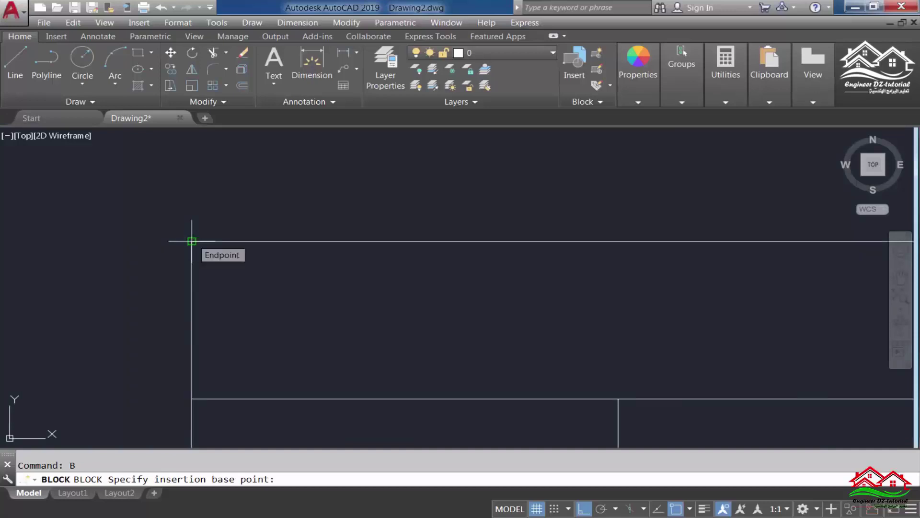
left_click(192, 242)
left_click(409, 216)
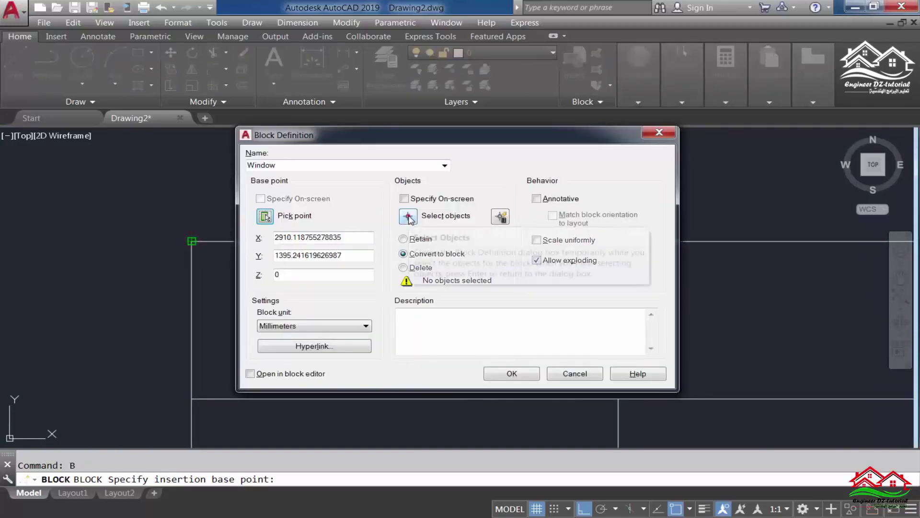
scroll(256, 169, "down", 2)
left_click(256, 169)
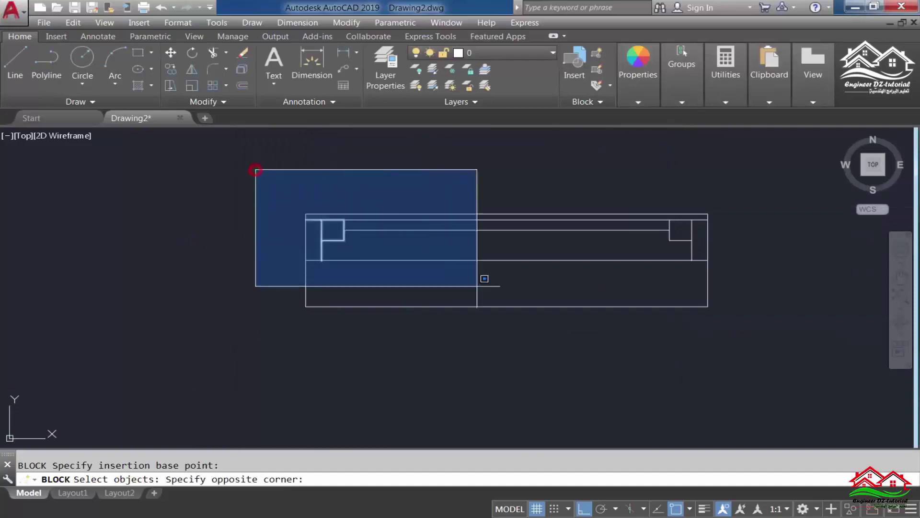
left_click(776, 344)
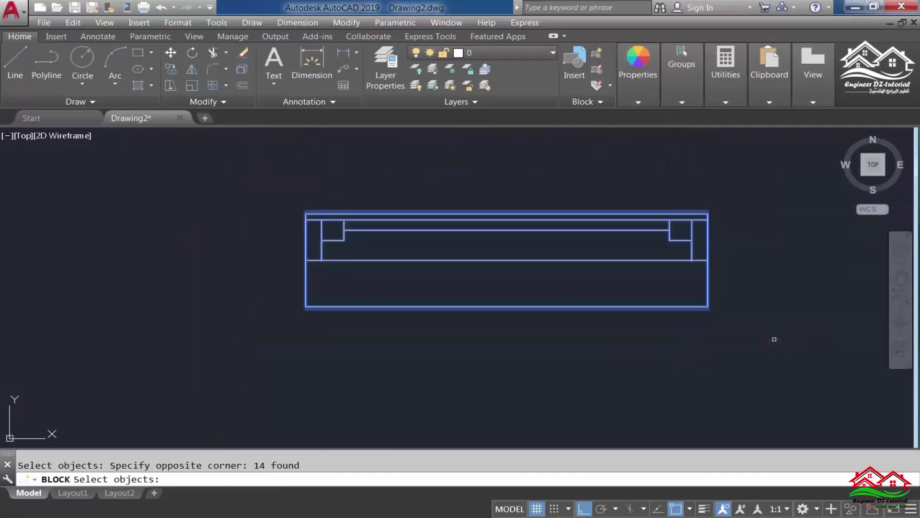
key("Return")
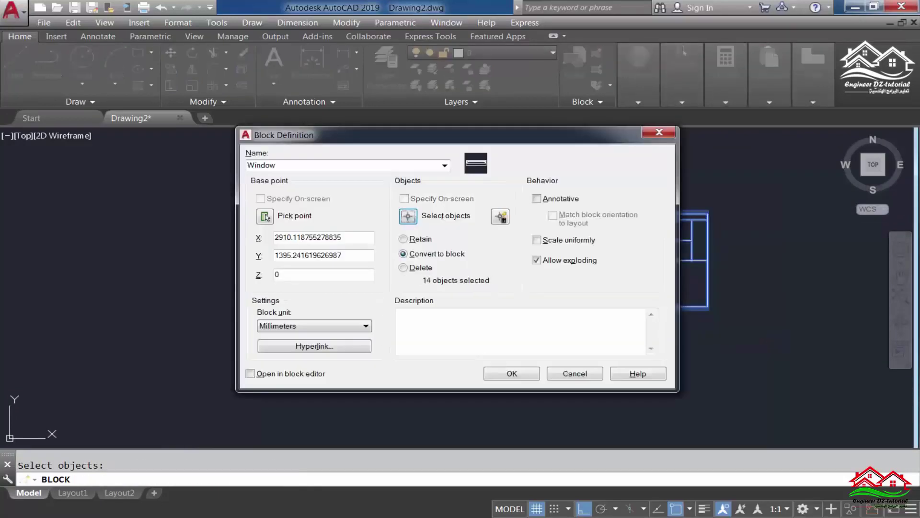
left_click(509, 373)
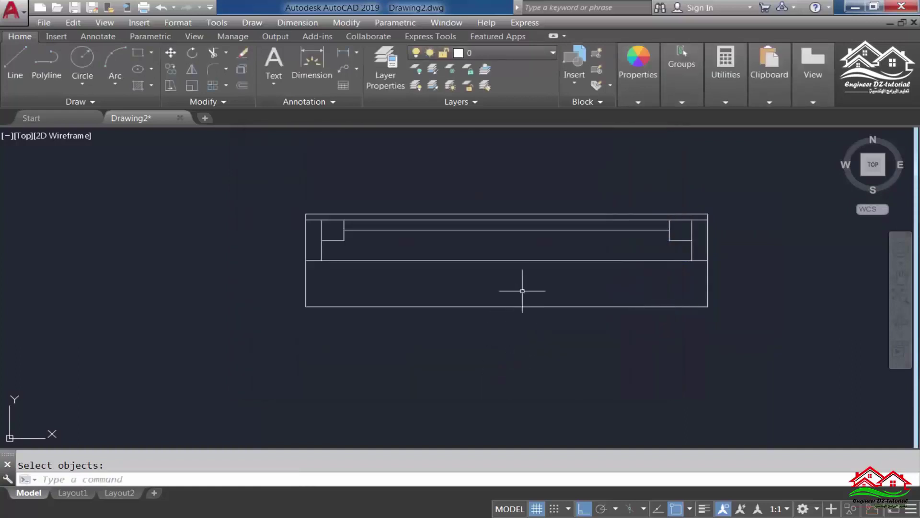
middle_click_drag(524, 292, 299, 288)
scroll(340, 291, "down", 4)
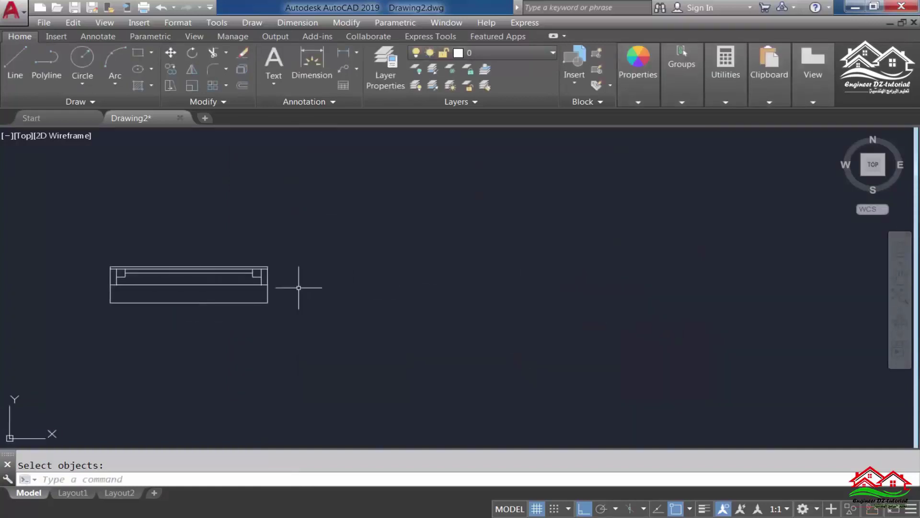
Draw a straight horizontal multiline wall at scale 0.2 using ML
type("ml")
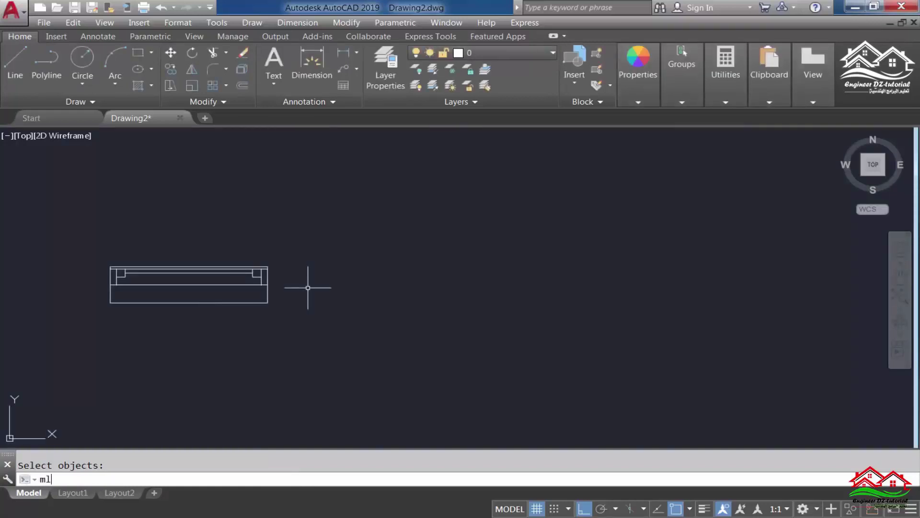
key("Return")
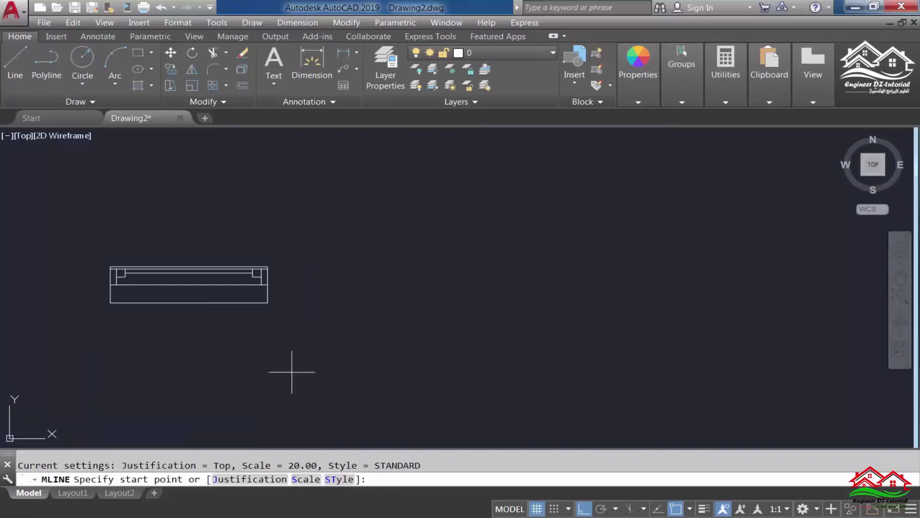
left_click(301, 479)
type("0.2")
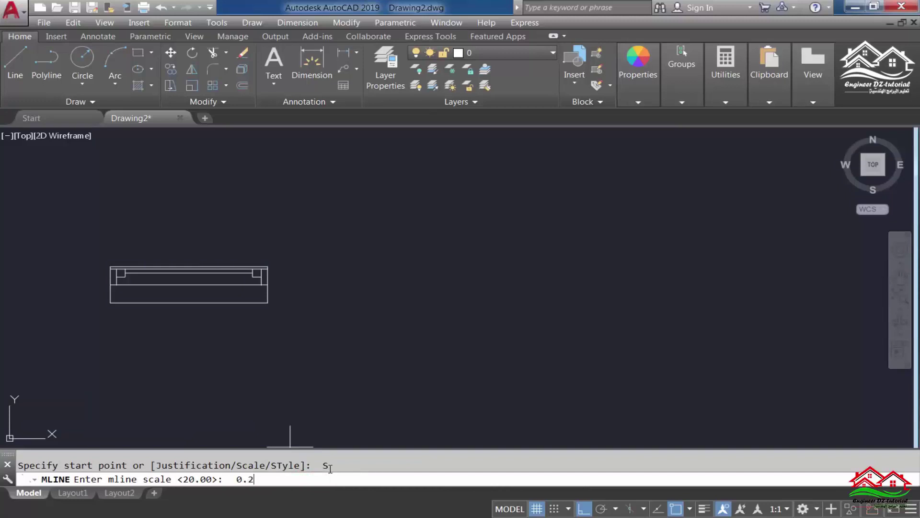
key("Return")
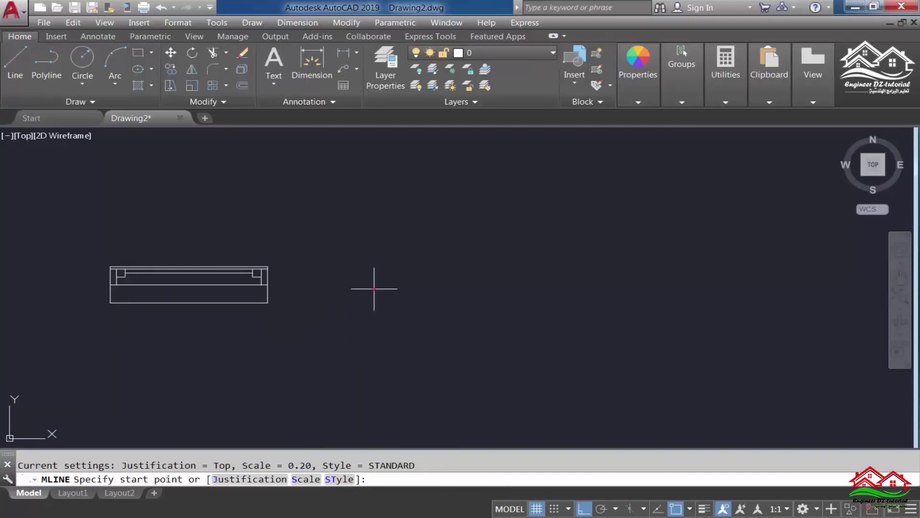
scroll(355, 288, "down", 4)
left_click(363, 288)
left_click(772, 287)
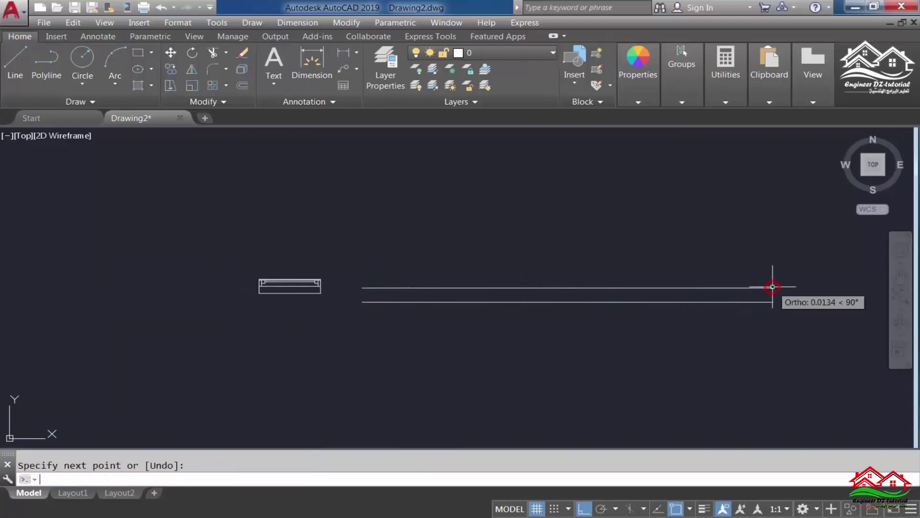
key("Return")
scroll(477, 311, "up", 4)
scroll(378, 319, "down", 2)
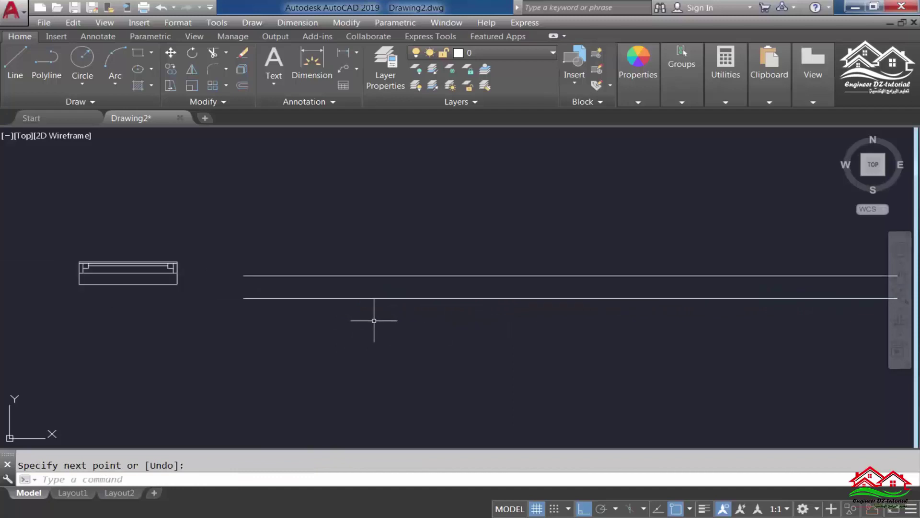
Test-insert the Window block onto the wall, then delete it again
type("I")
key("Return")
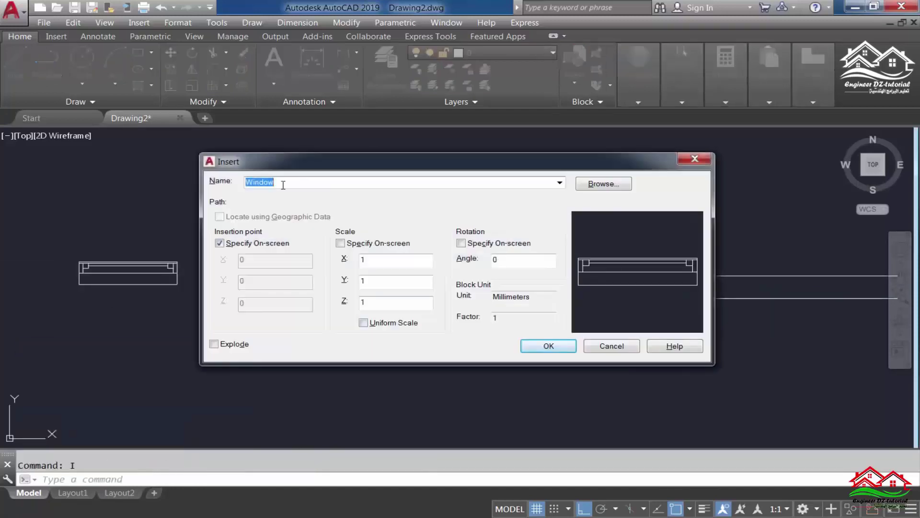
left_click(541, 353)
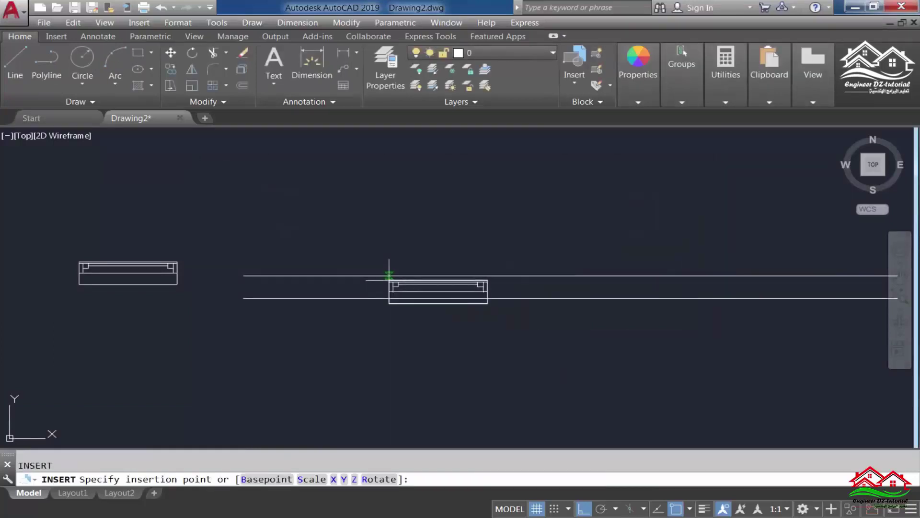
left_click(388, 276)
scroll(389, 278, "up", 3)
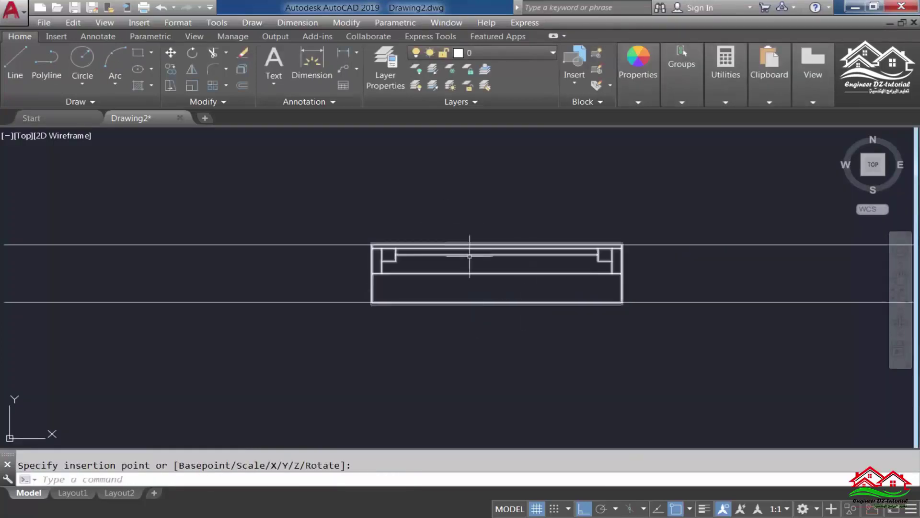
scroll(442, 288, "down", 4)
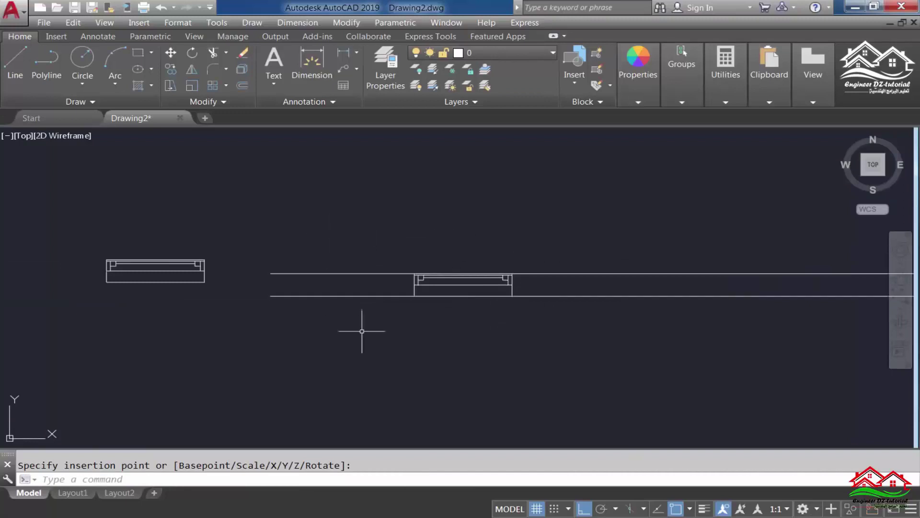
scroll(481, 293, "up", 2)
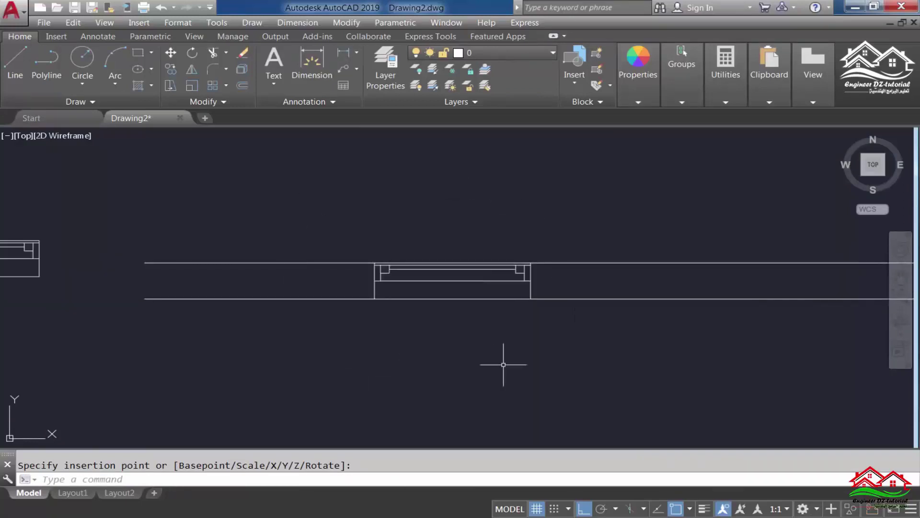
key("Escape")
left_click(439, 282)
key("Delete")
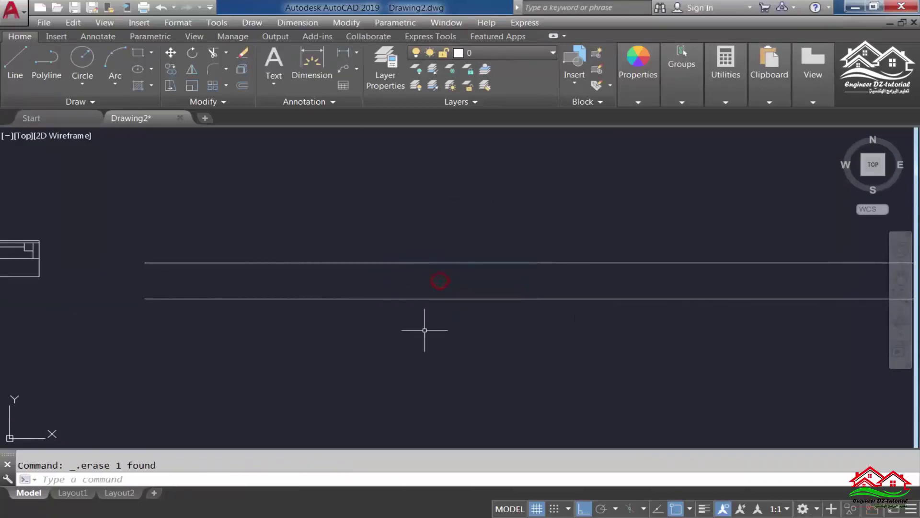
type("l")
key("Return")
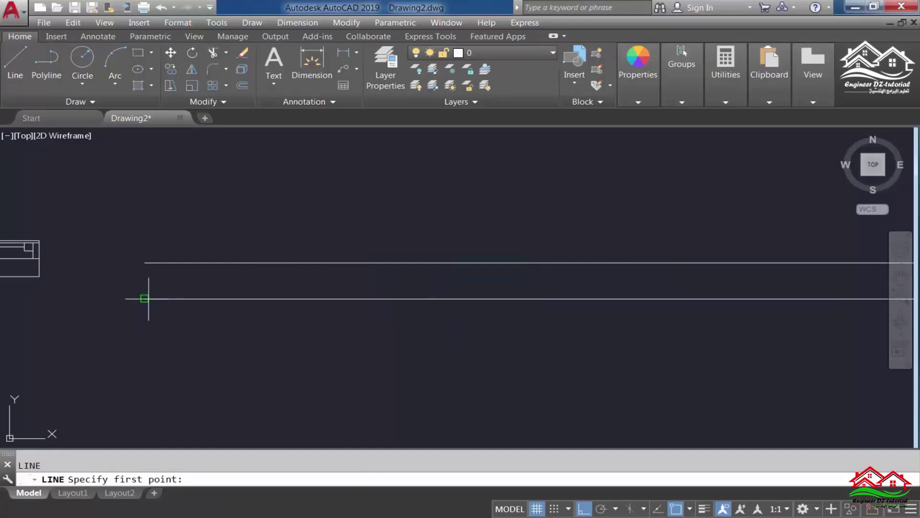
Close the wall's left and right open ends with short vertical lines
left_click(144, 298)
left_click(145, 263)
key("Return")
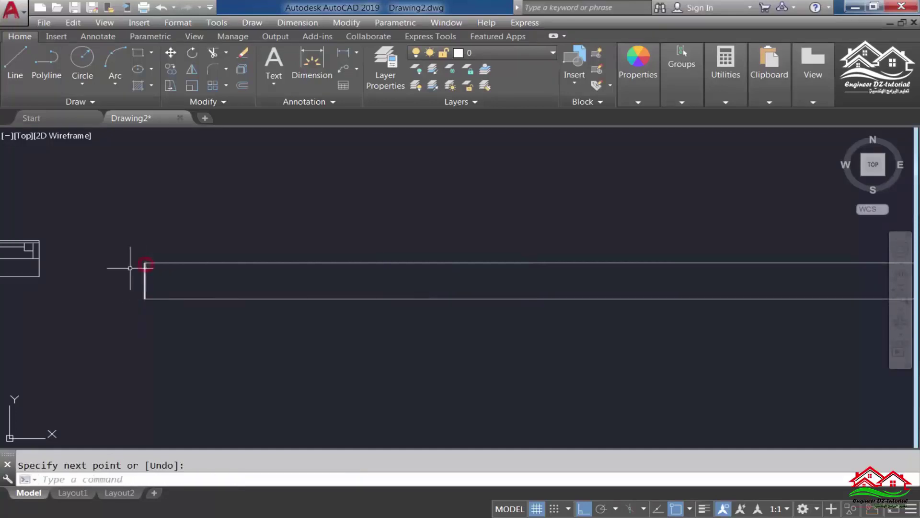
scroll(140, 263, "down", 3)
scroll(329, 302, "up", 3)
key("Return")
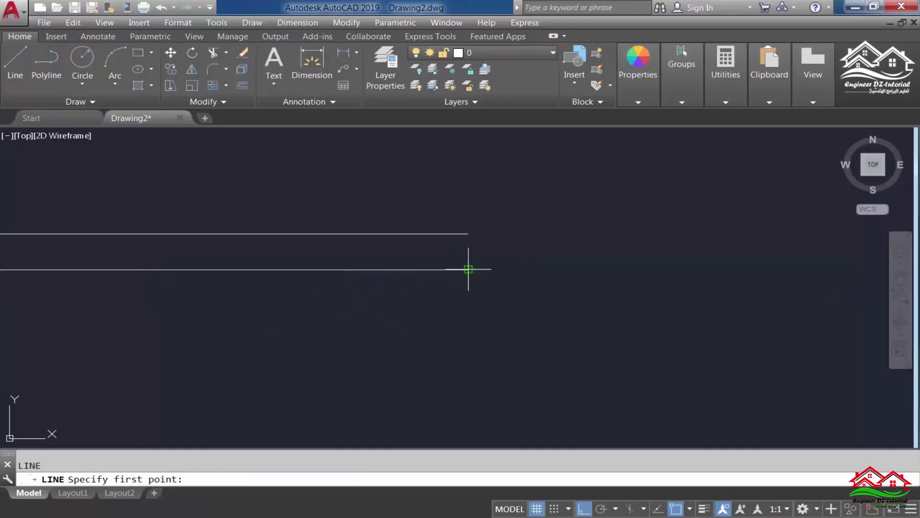
left_click(468, 269)
left_click(469, 234)
key("Return")
scroll(559, 294, "down", 4)
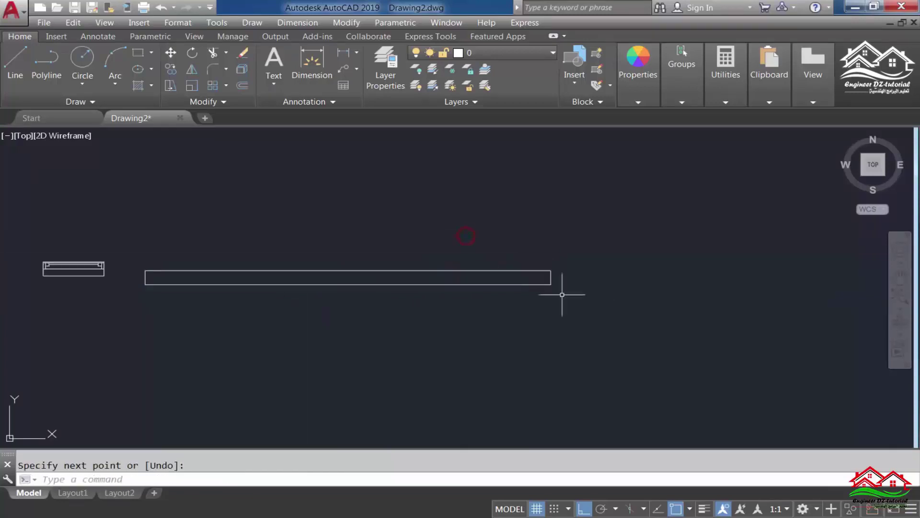
scroll(325, 273, "up", 2)
Fill the inside of the closed wall with a SOLID hatch
type("H")
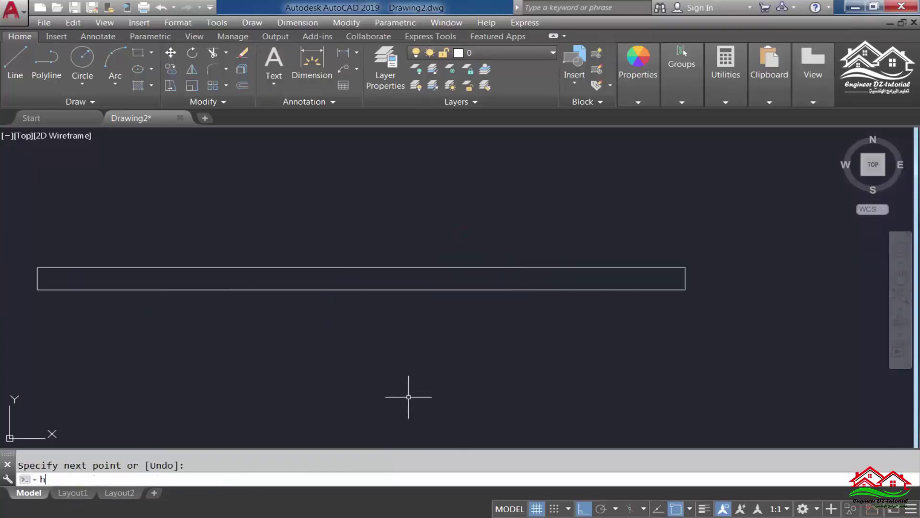
key("Return")
left_click(128, 66)
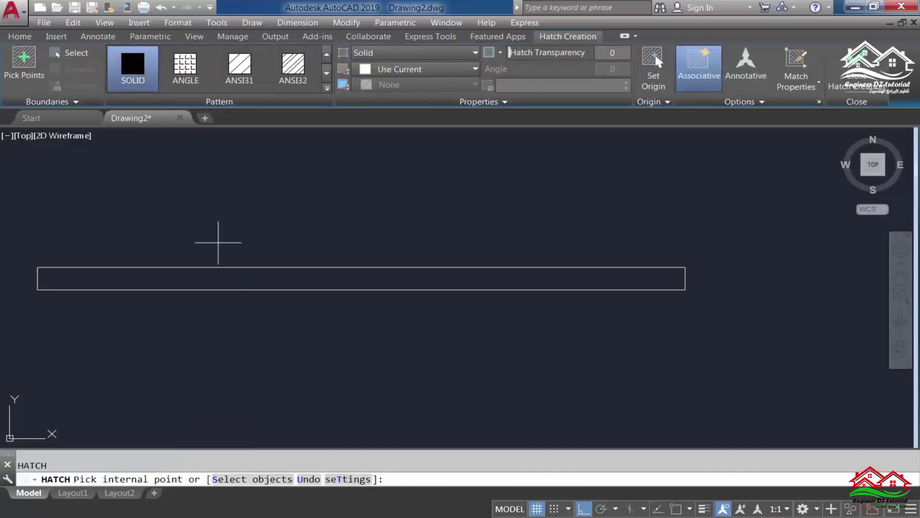
left_click(273, 279)
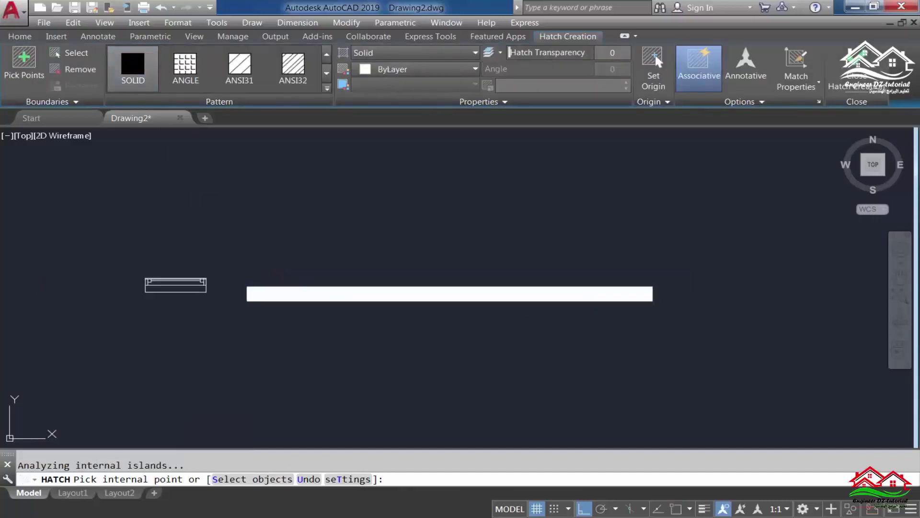
key("Escape")
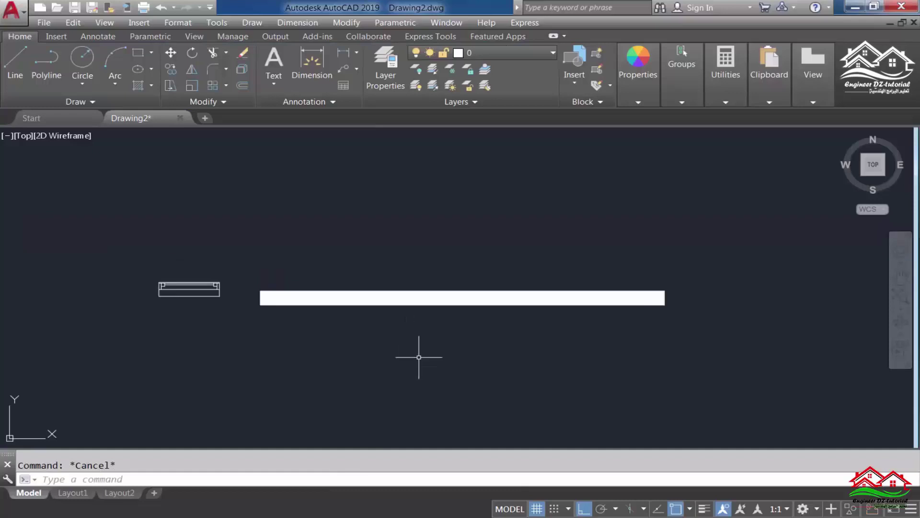
Insert the Window block at a point inside the hatched wall
type("I")
key("Return")
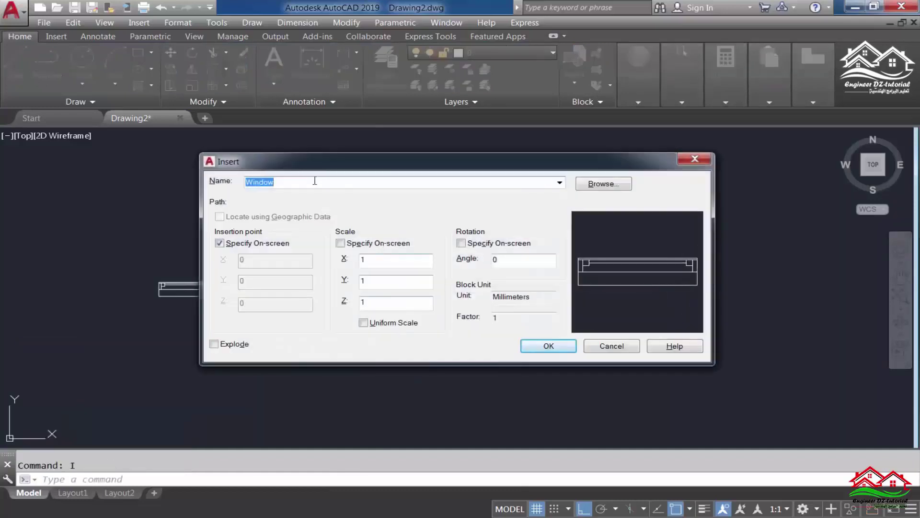
left_click(548, 345)
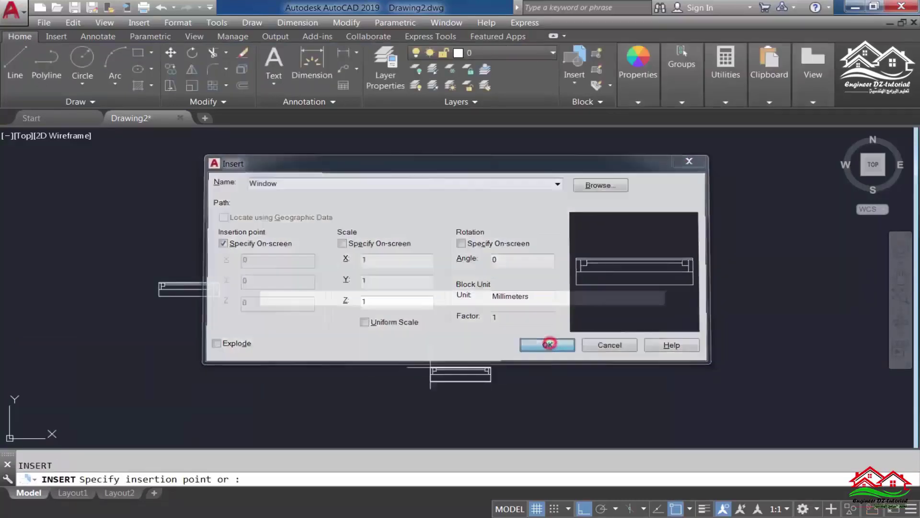
scroll(380, 347, "up", 4)
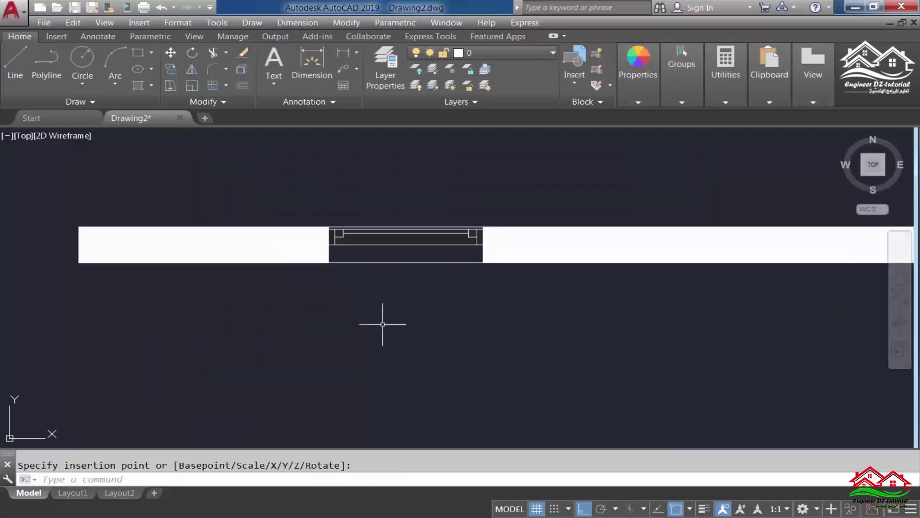
scroll(382, 323, "up", 2)
scroll(384, 308, "down", 2)
scroll(395, 328, "up", 3)
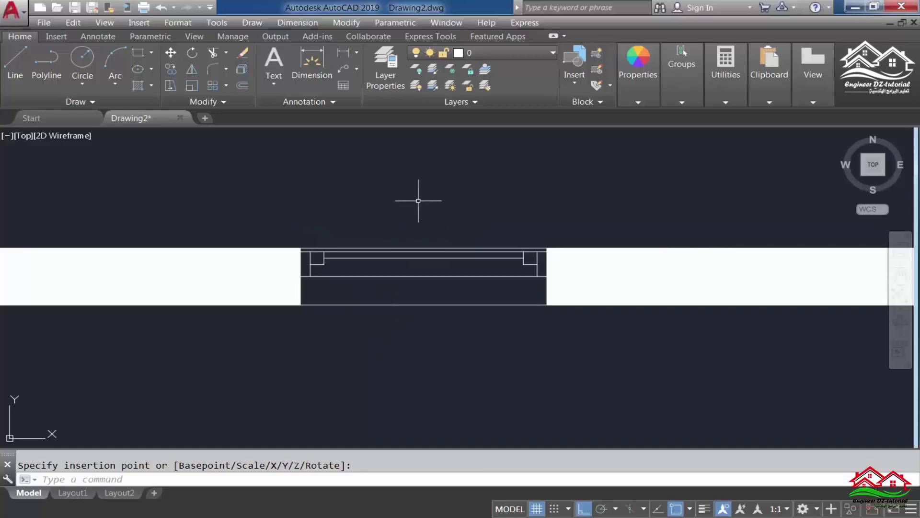
scroll(420, 210, "down", 1)
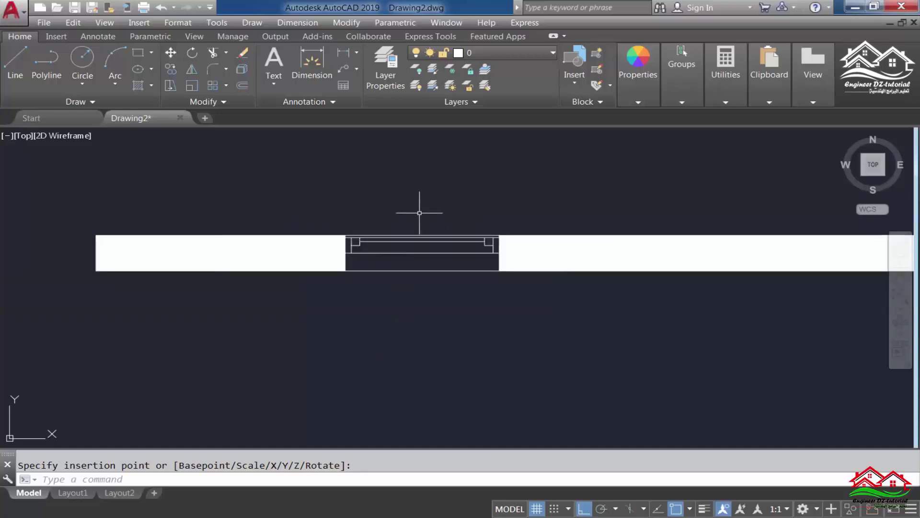
scroll(421, 207, "down", 1)
scroll(422, 206, "down", 1)
scroll(436, 284, "down", 1)
scroll(300, 260, "up", 2)
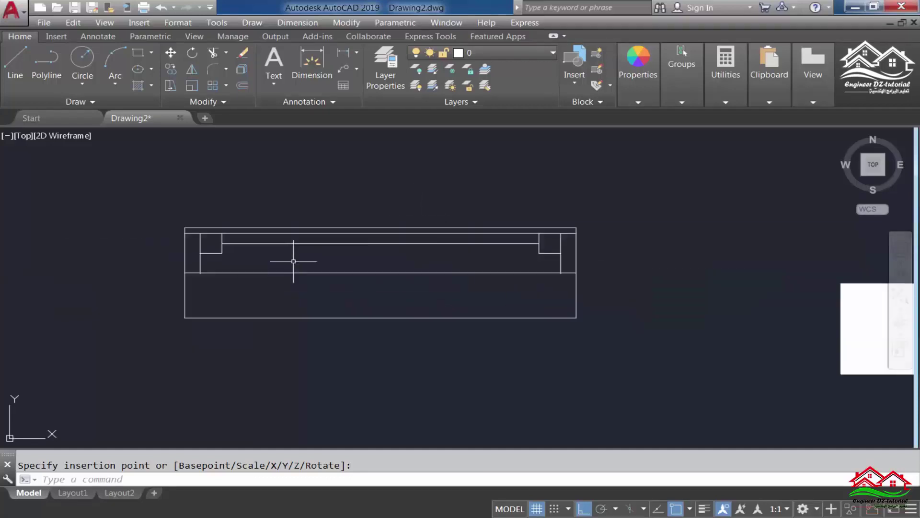
scroll(298, 261, "up", 2)
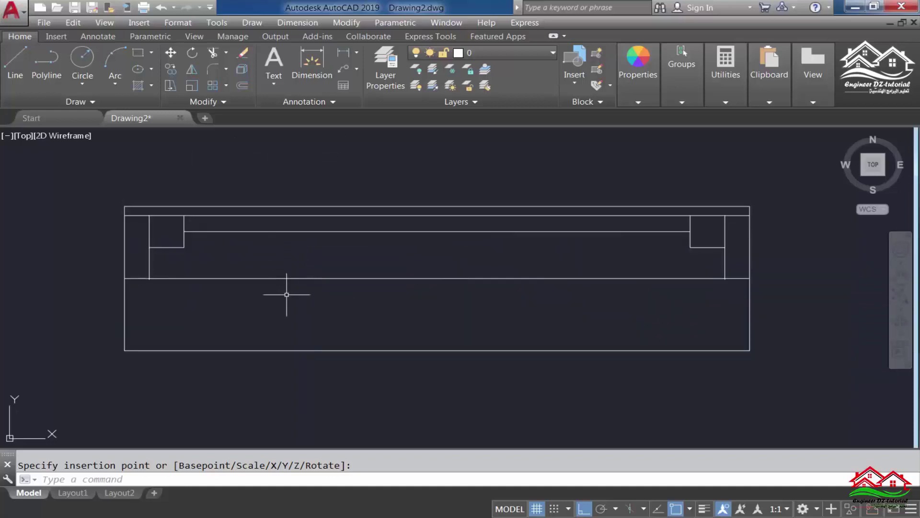
left_click(327, 279)
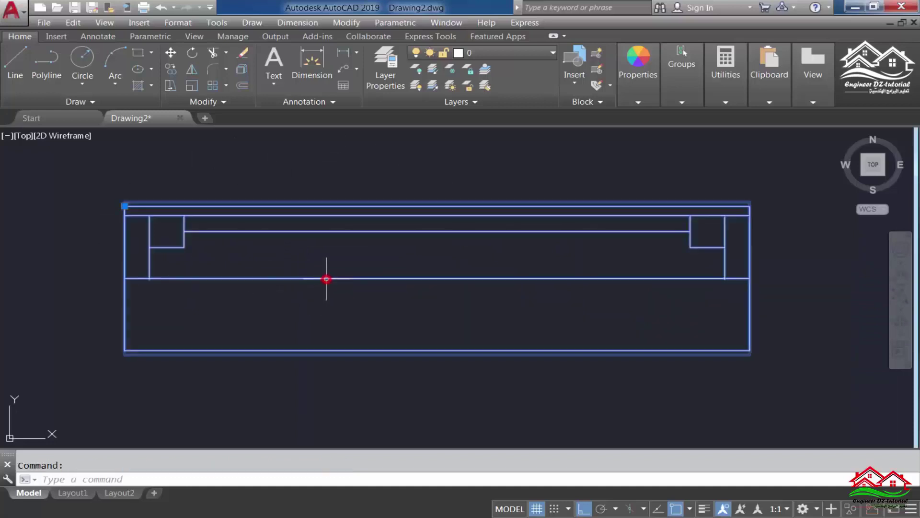
Try editing the inserted window by double-clicking it, then cancel the prompt
double_click(327, 279)
key("Escape")
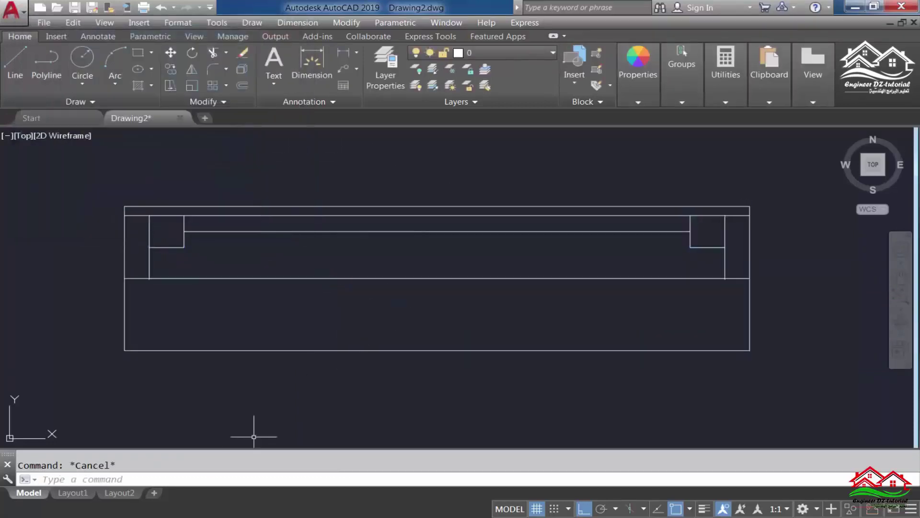
left_click(247, 478)
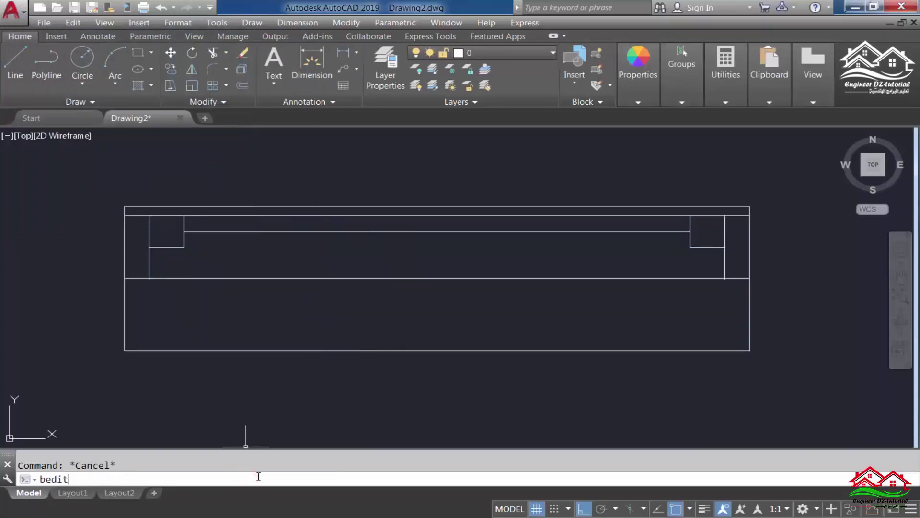
Choose the Window block in Edit Block Definition and open it in the Block Editor
key("Return")
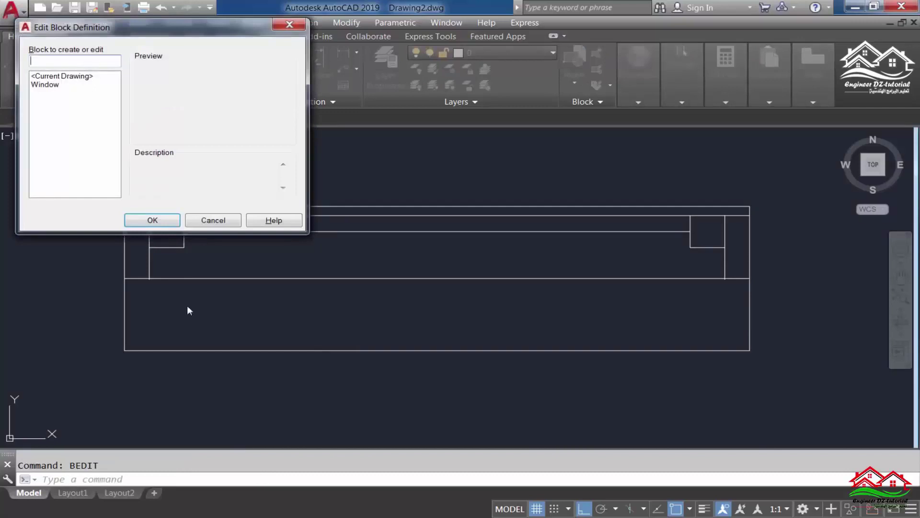
left_click(62, 86)
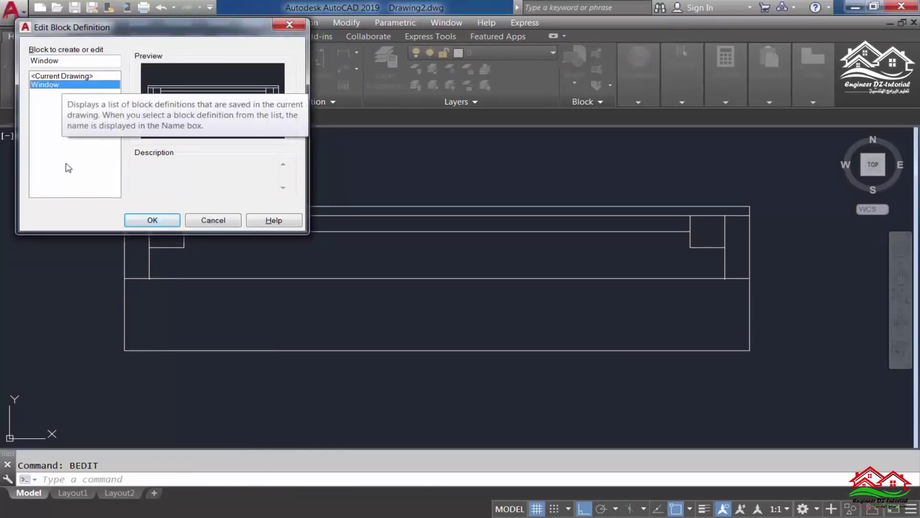
left_click(153, 220)
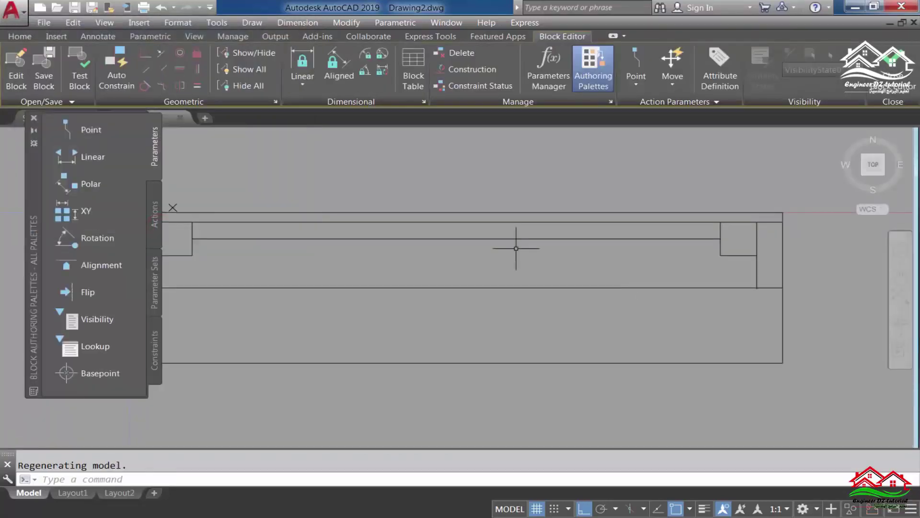
Add a linear parameter from bottom-left to bottom-right corner, label Distance1 placed below
scroll(514, 251, "down", 2)
scroll(479, 294, "up", 2)
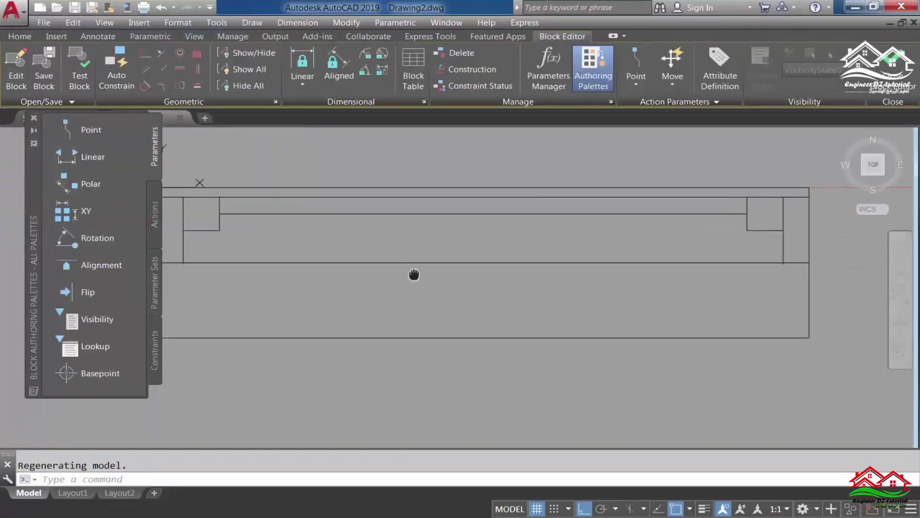
middle_click_drag(414, 275, 480, 257)
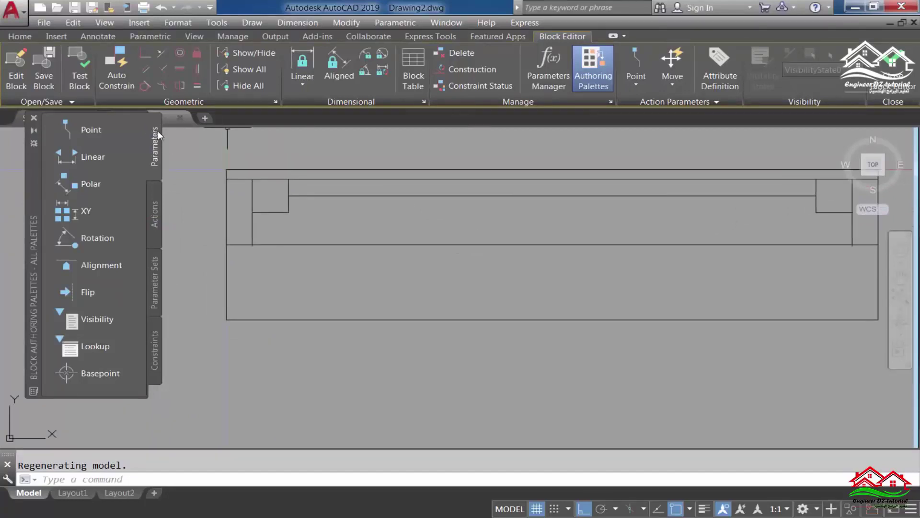
left_click(94, 157)
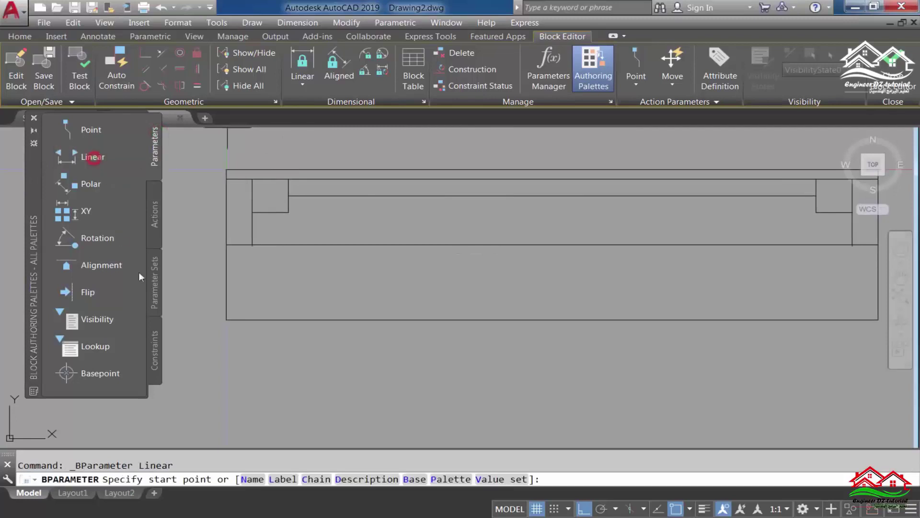
left_click(226, 319)
scroll(226, 319, "down", 2)
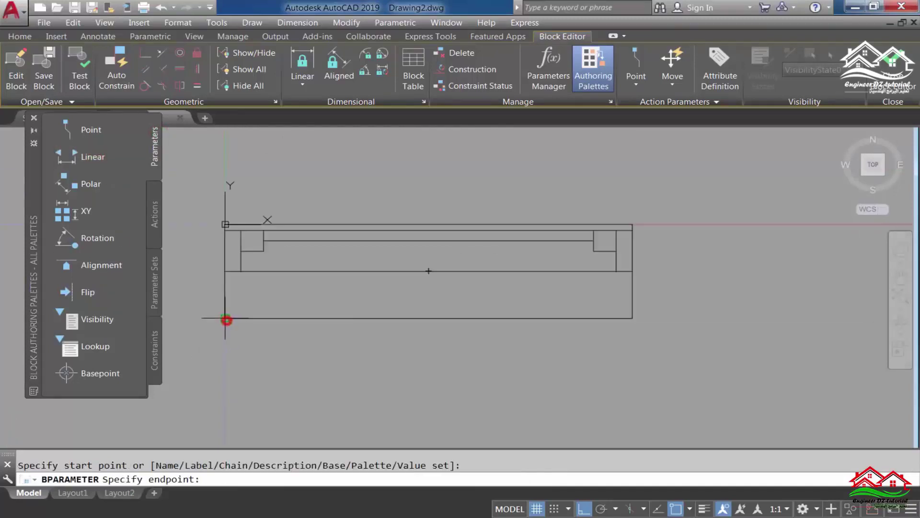
left_click(632, 318)
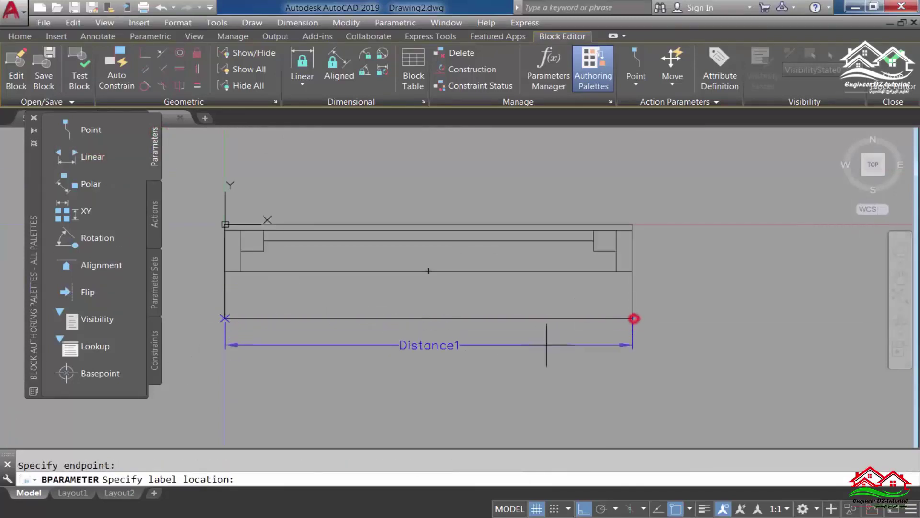
left_click(524, 357)
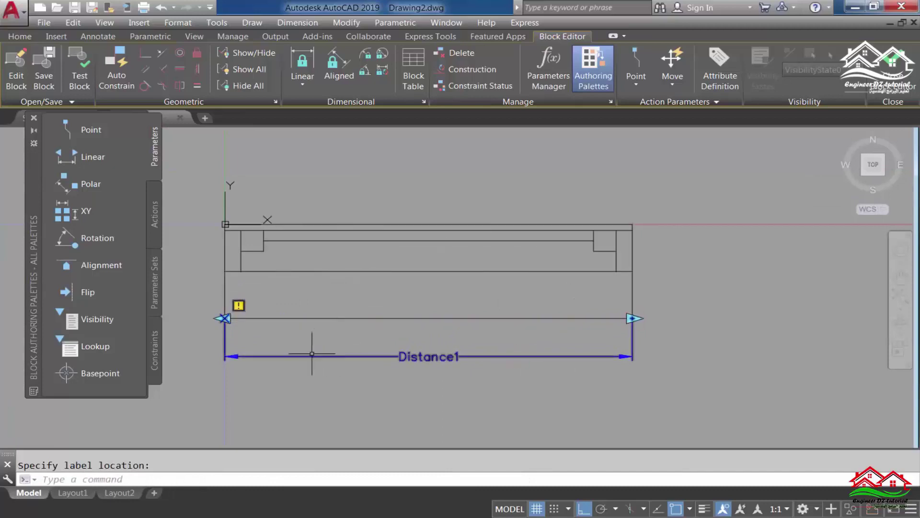
key("Escape")
Select the Distance1 parameter
scroll(213, 321, "up", 2)
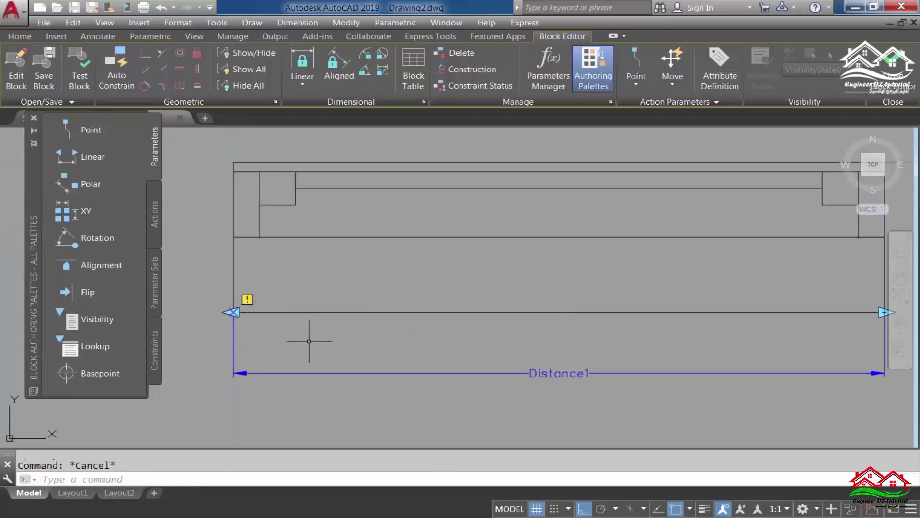
left_click(196, 283)
scroll(239, 331, "down", 2)
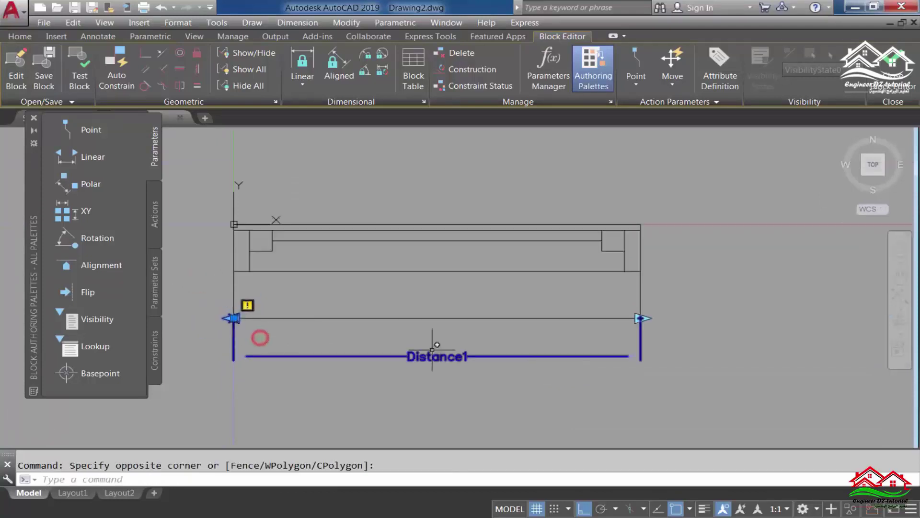
key("Escape")
left_click(586, 303)
left_click(686, 344)
key("Escape")
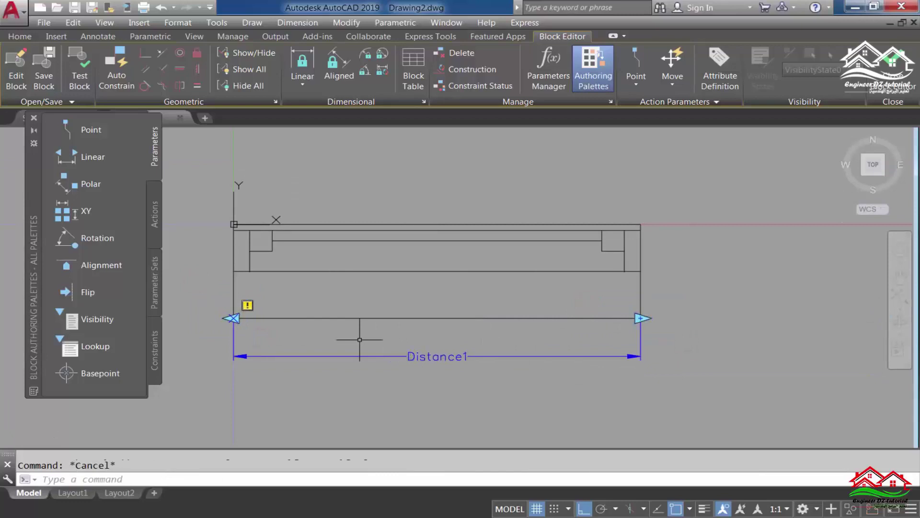
left_click(422, 355)
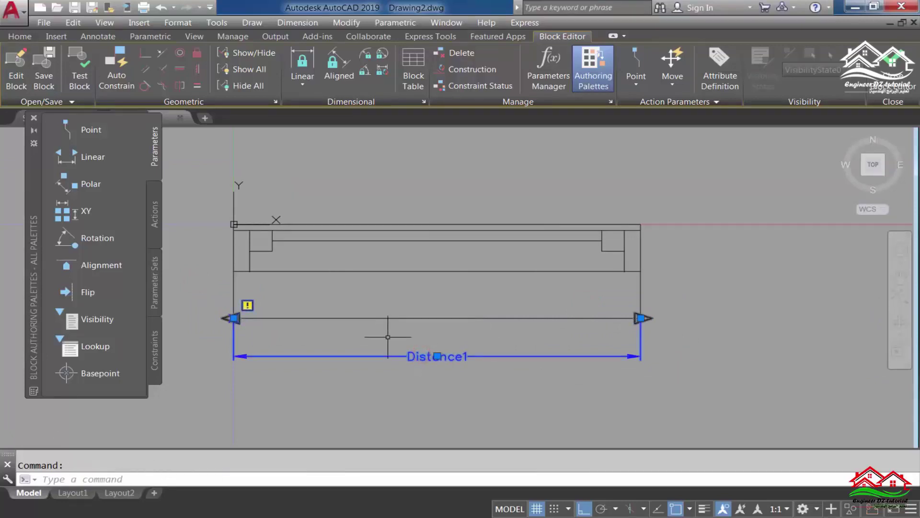
Change Distance1's Number of Grips from 2 to 1 in Properties, then deselect it
type("pr")
key("Return")
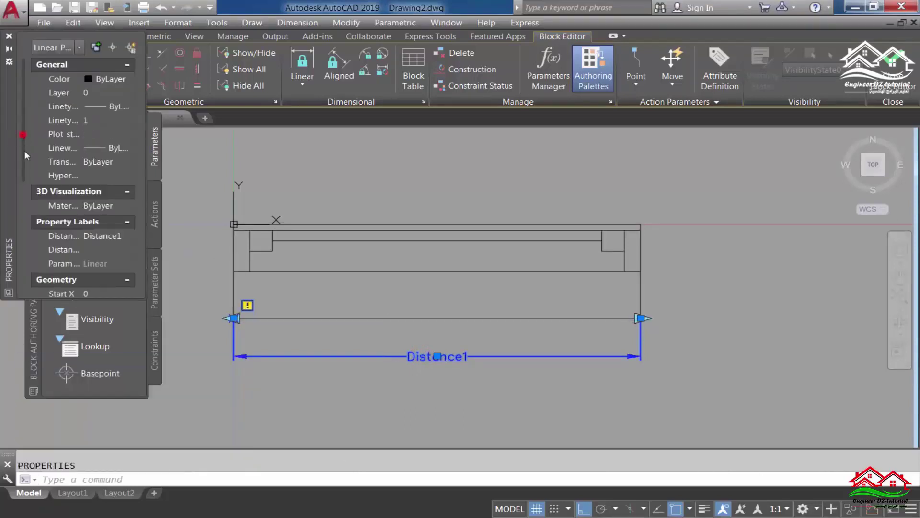
left_click_drag(24, 150, 21, 278)
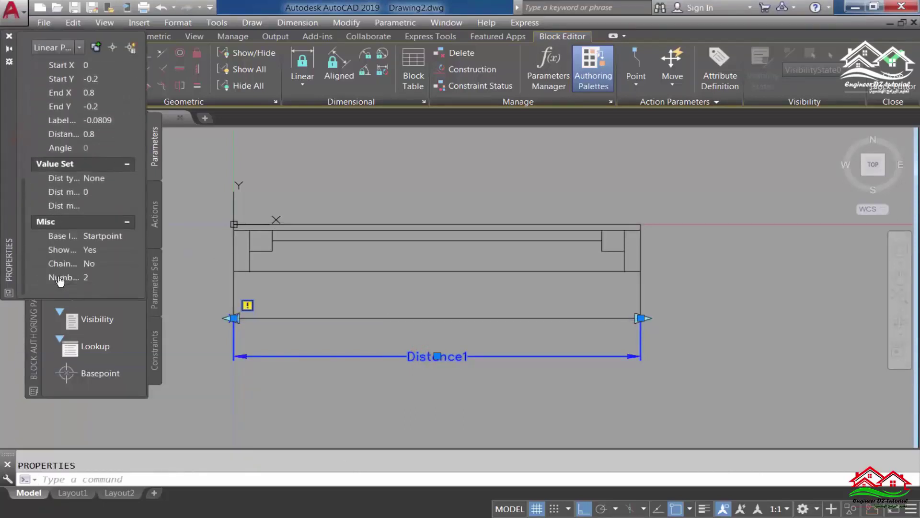
left_click(106, 277)
left_click(102, 298)
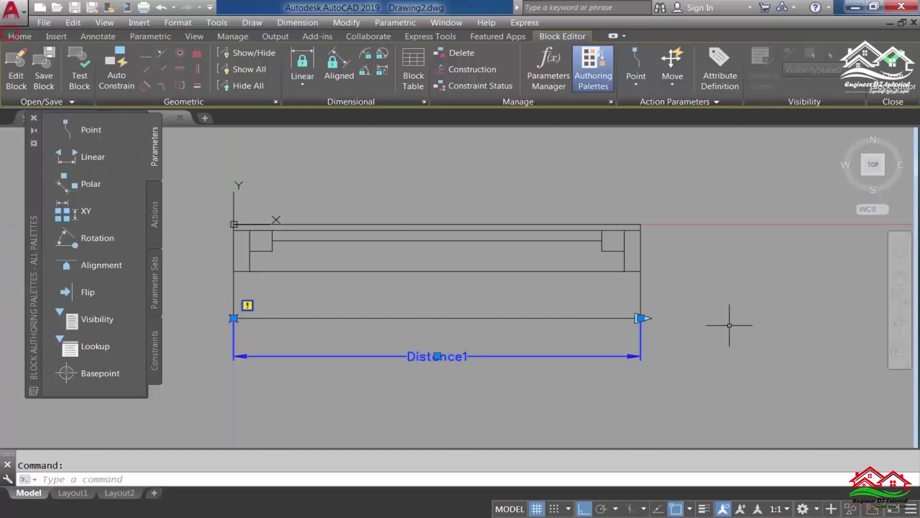
key("Escape")
left_click(602, 284)
left_click(687, 345)
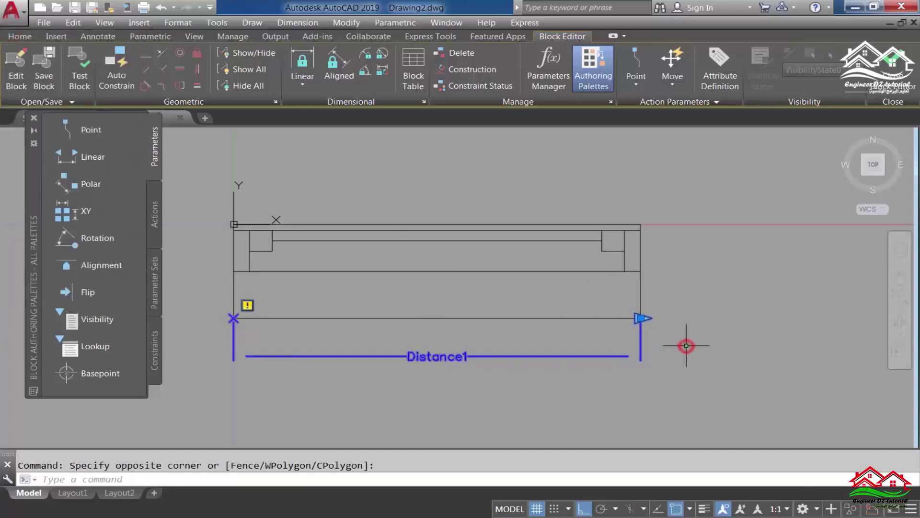
key("Escape")
middle_click_drag(472, 339, 496, 337)
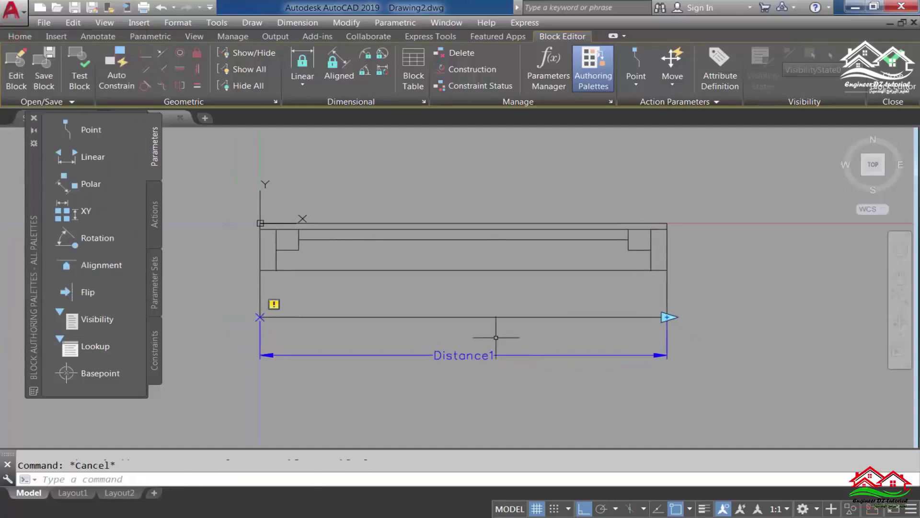
Start a Stretch action on Distance1's right end and frame the window's right side
left_click(157, 214)
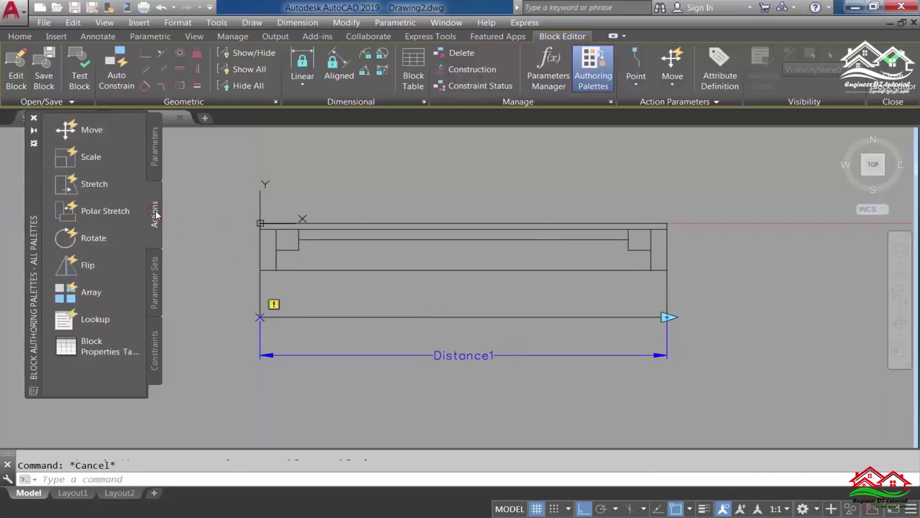
left_click(96, 185)
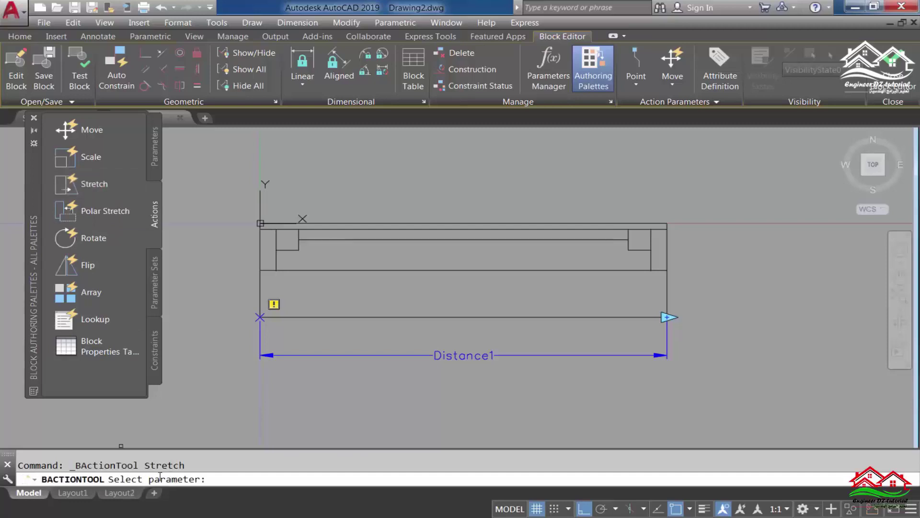
left_click(460, 360)
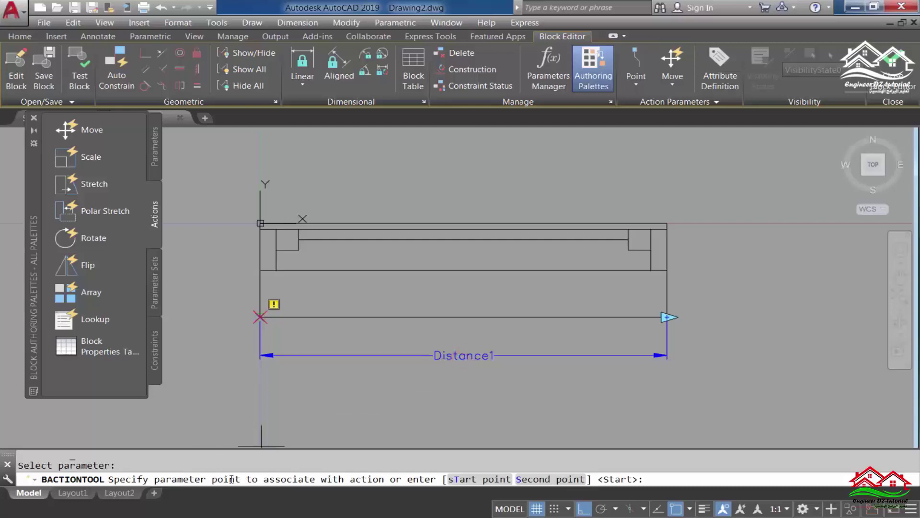
scroll(695, 321, "up", 4)
scroll(623, 307, "up", 4)
scroll(569, 299, "up", 5)
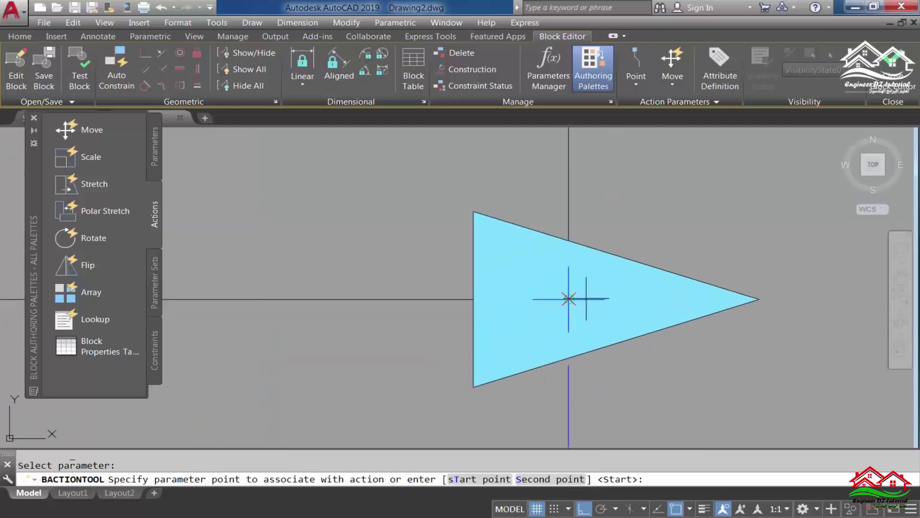
left_click(569, 299)
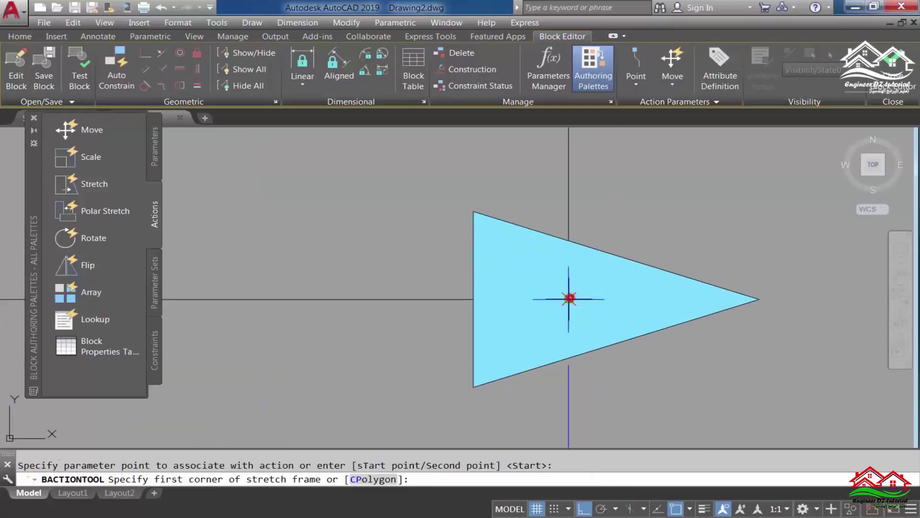
scroll(569, 297, "down", 5)
scroll(588, 297, "down", 8)
left_click(649, 197)
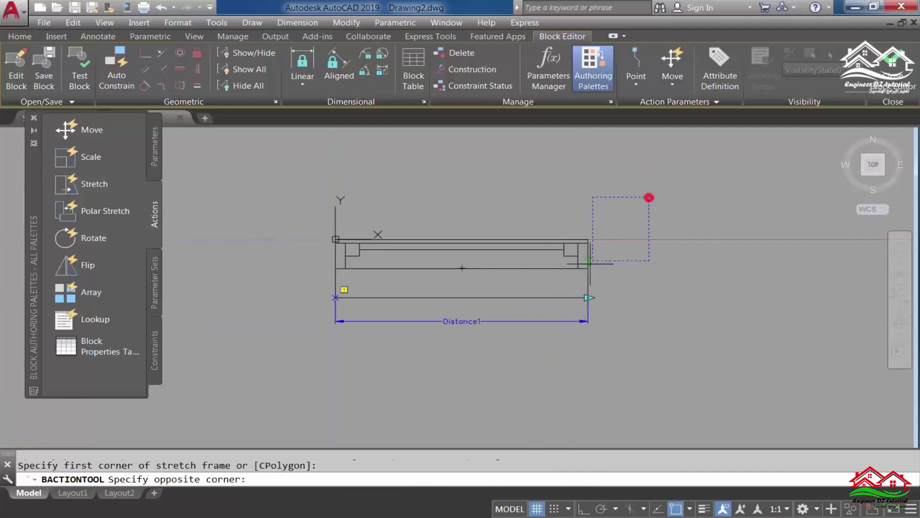
left_click(537, 371)
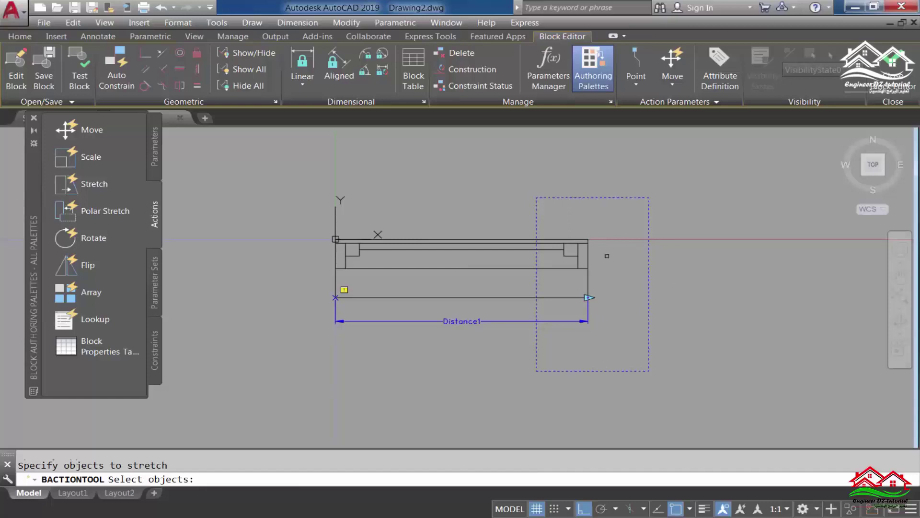
Select the window's right-side lines and small rectangles as the stretch set, finishing the action
scroll(607, 255, "up", 4)
scroll(607, 230, "down", 4)
scroll(589, 319, "up", 4)
scroll(575, 301, "up", 4)
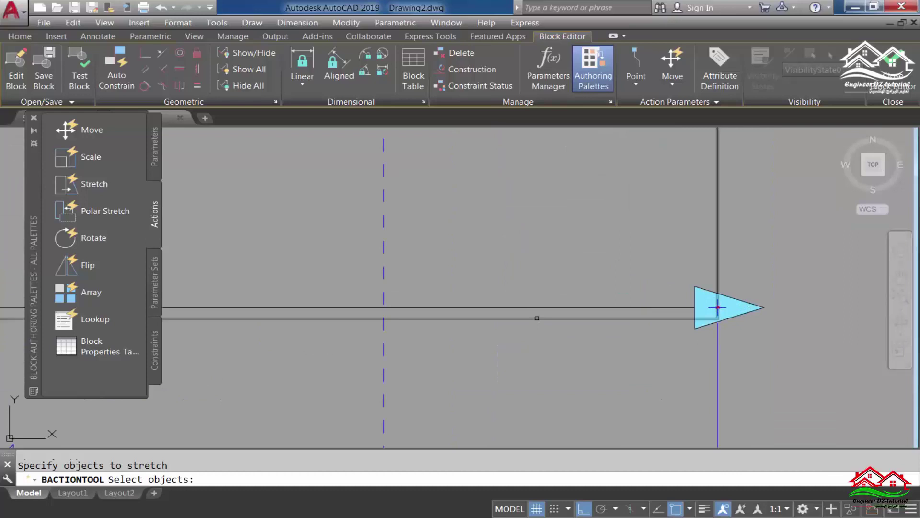
left_click(537, 317)
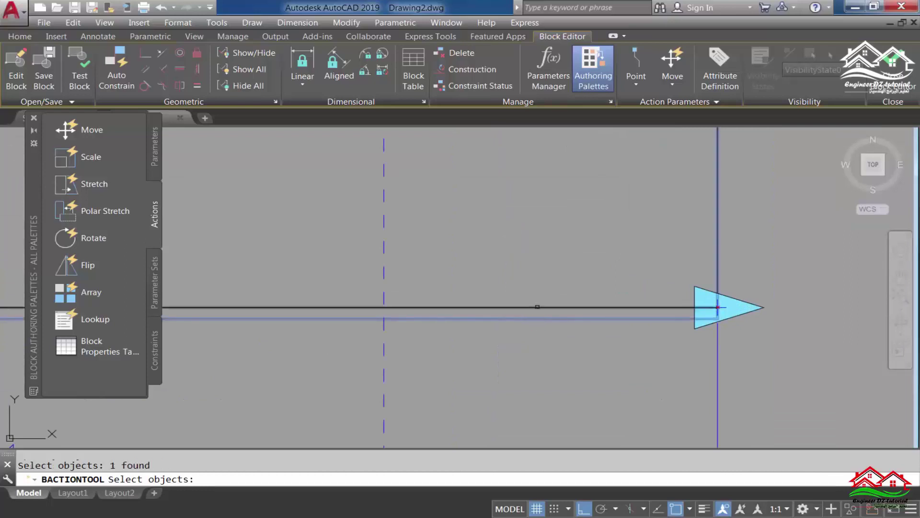
left_click(537, 307)
scroll(469, 356, "down", 3)
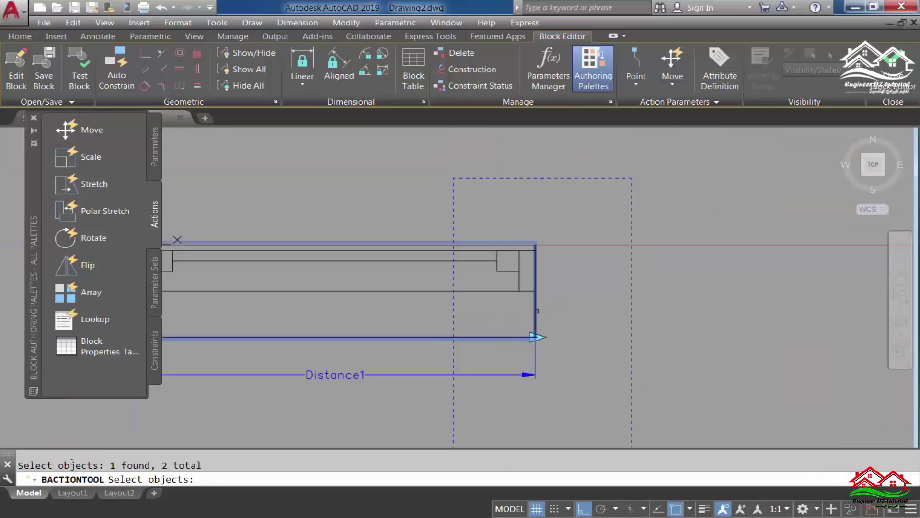
left_click(537, 311)
left_click(477, 290)
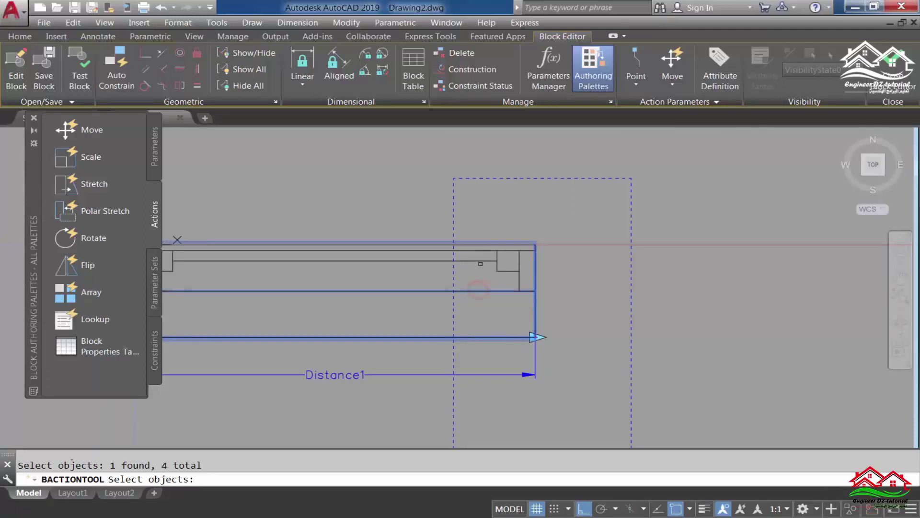
left_click(480, 263)
scroll(478, 259, "up", 4)
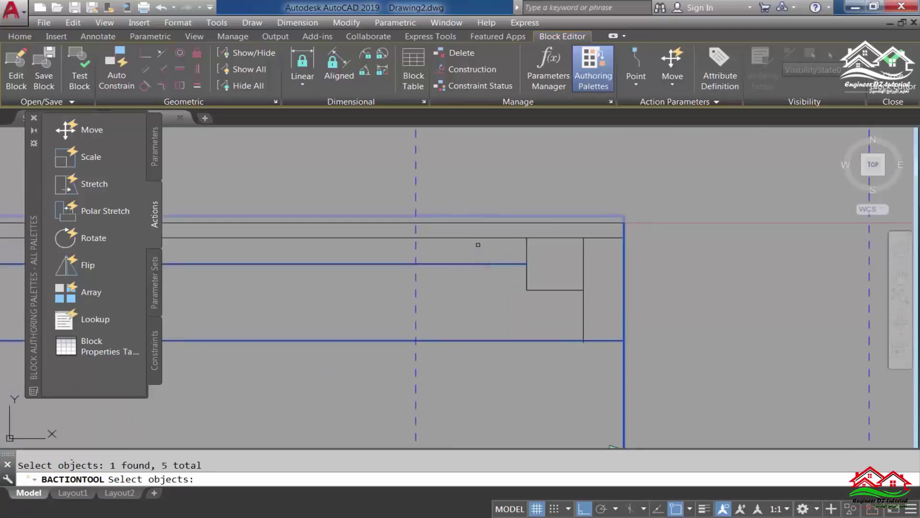
left_click(483, 238)
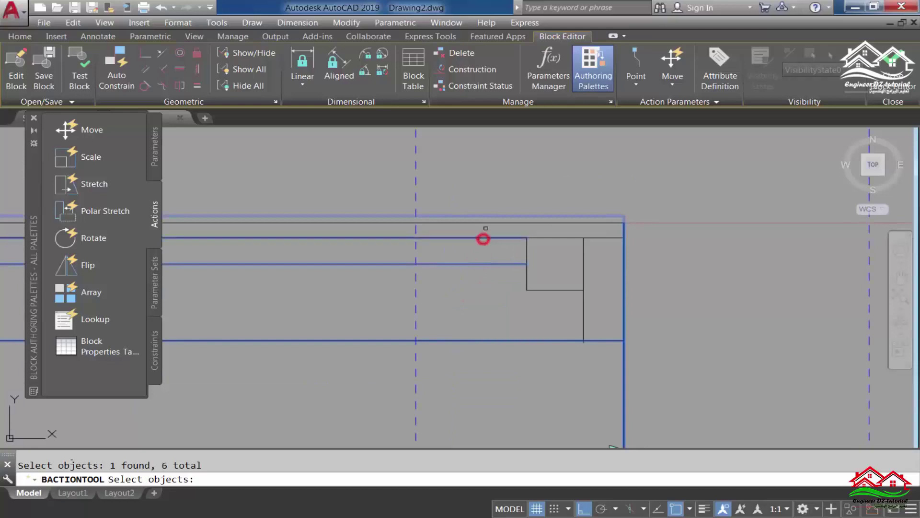
left_click(486, 224)
left_click(547, 237)
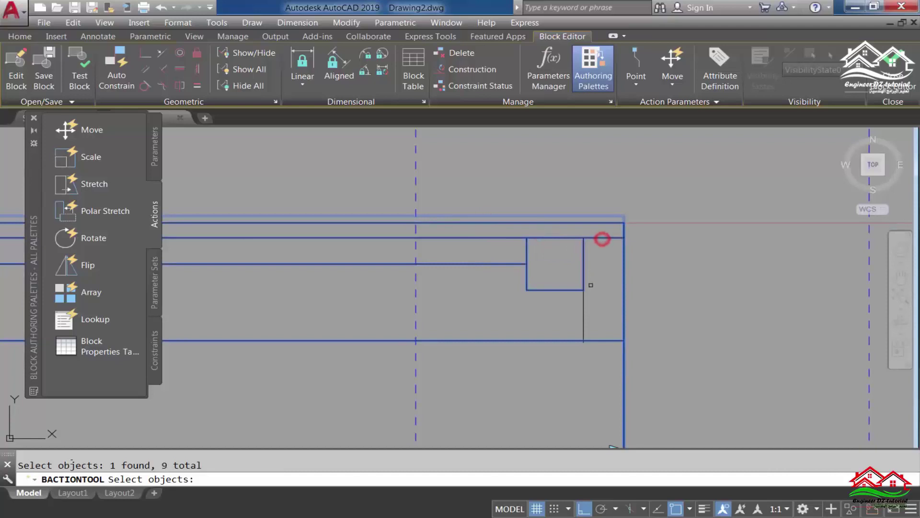
left_click(583, 288)
scroll(558, 252, "down", 4)
scroll(583, 336, "up", 8)
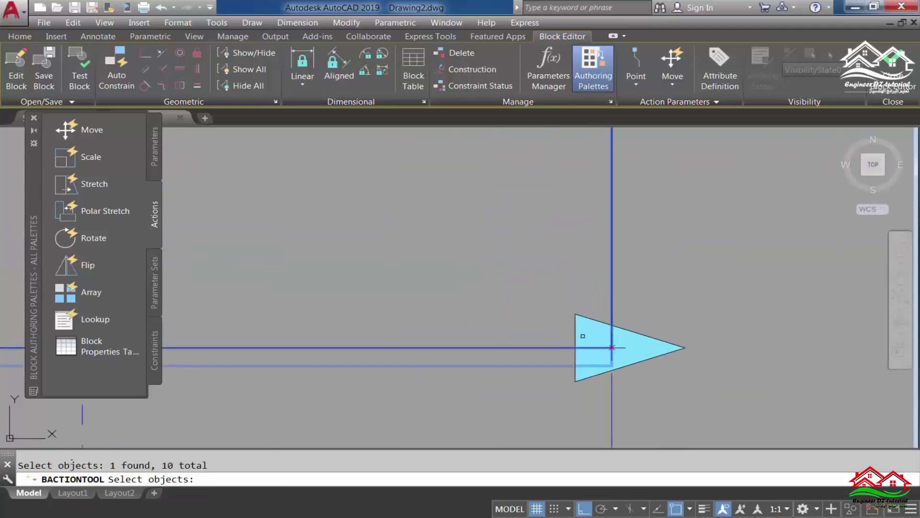
scroll(529, 336, "down", 8)
key("Return")
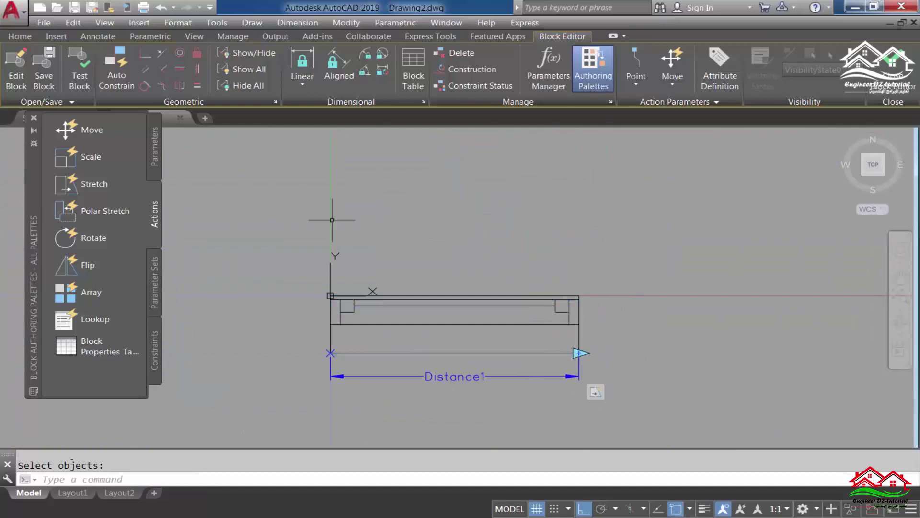
In Test Block, drag the window's right-end grip to stretch it wider
left_click(79, 56)
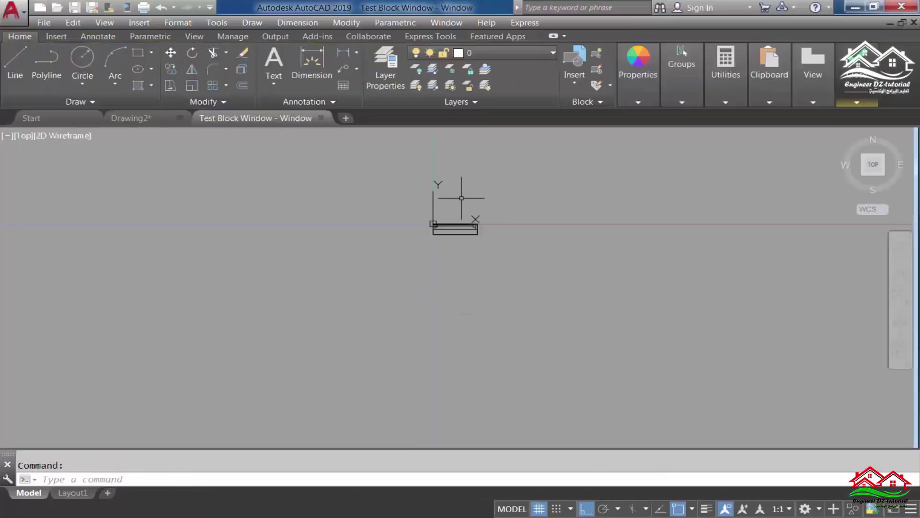
scroll(496, 277, "up", 4)
left_click(456, 267)
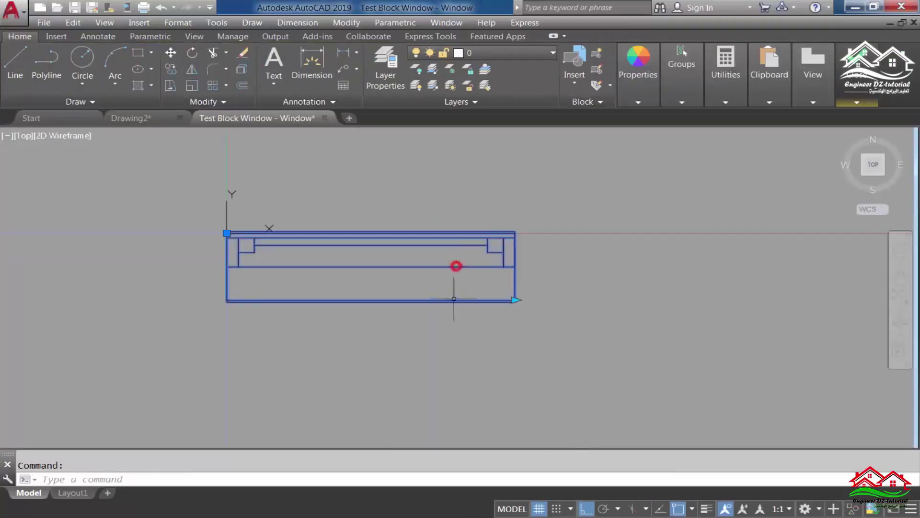
middle_click_drag(538, 304, 463, 310)
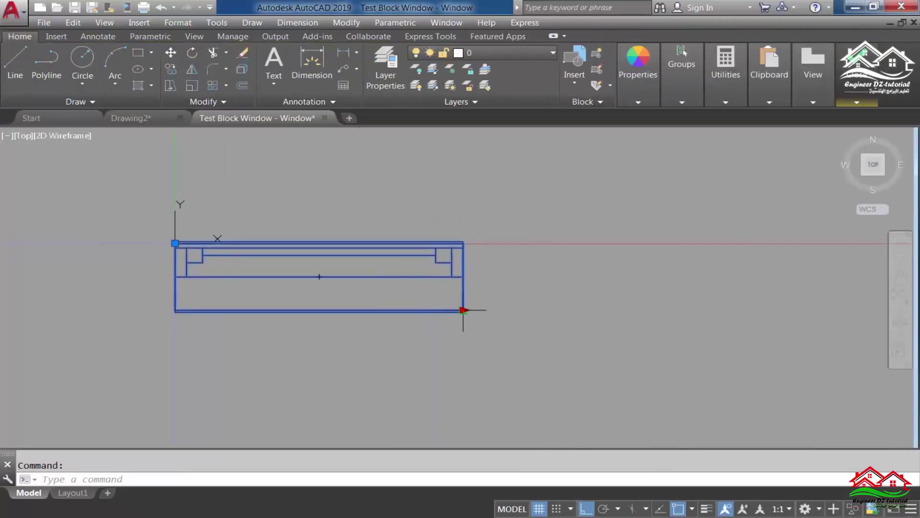
left_click(464, 309)
left_click(795, 310)
key("Escape")
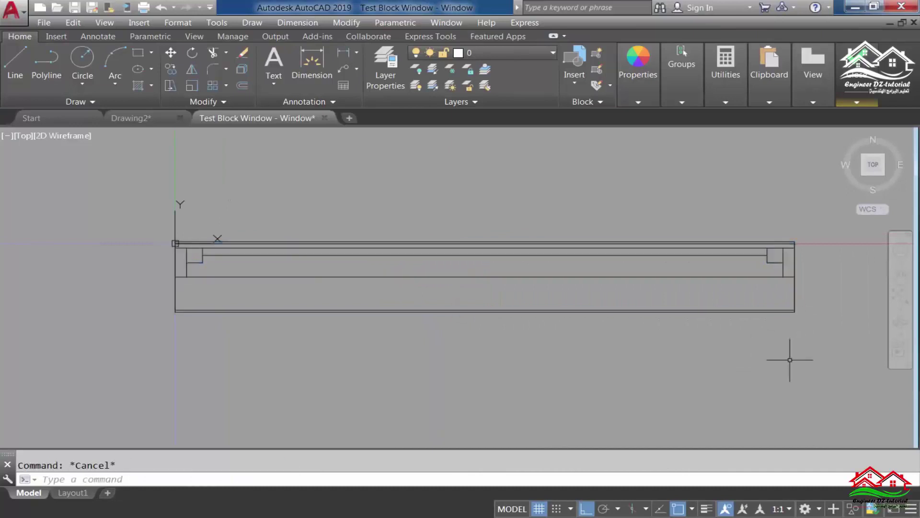
left_click(595, 176)
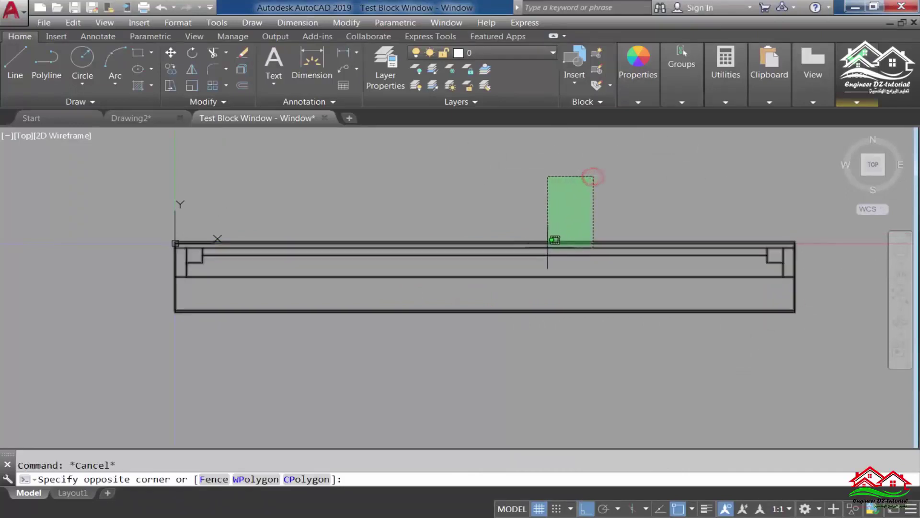
left_click(547, 249)
left_click(797, 310)
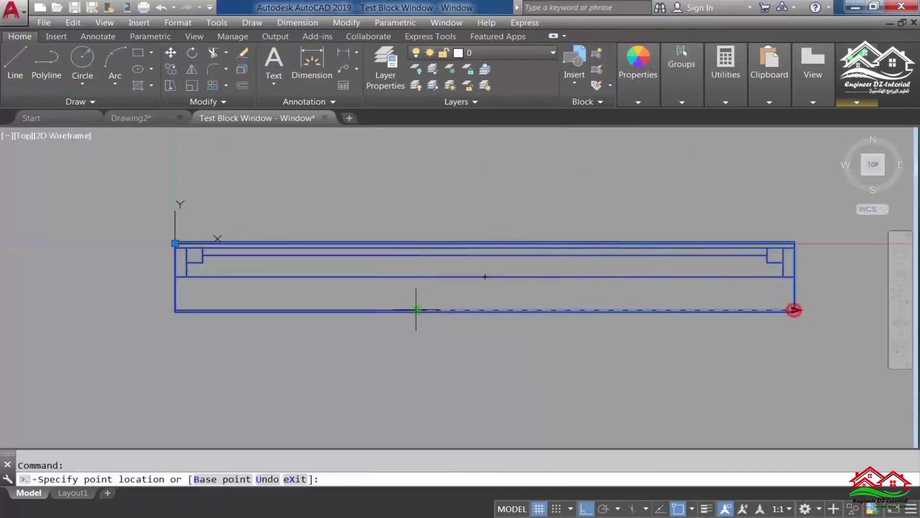
key("Escape")
Close the Test Block window and return to the Block Editor
scroll(144, 272, "up", 2)
scroll(144, 271, "up", 3)
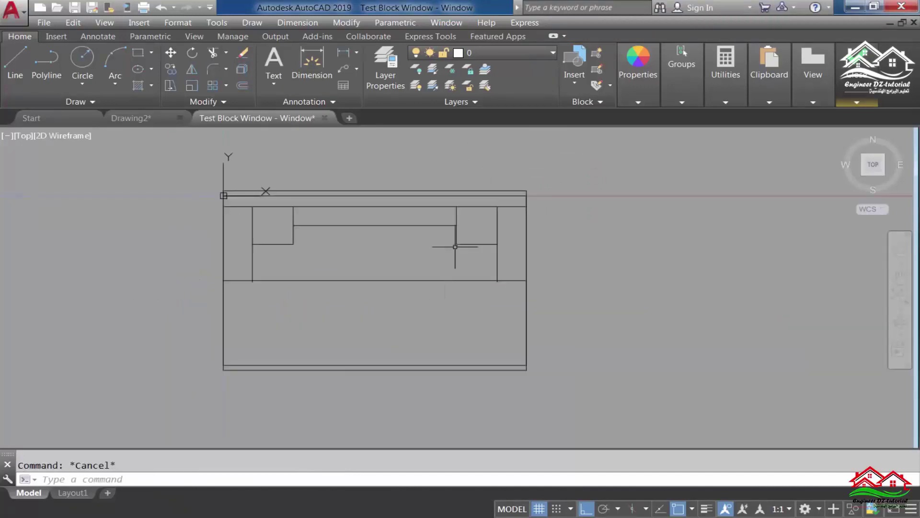
left_click(858, 85)
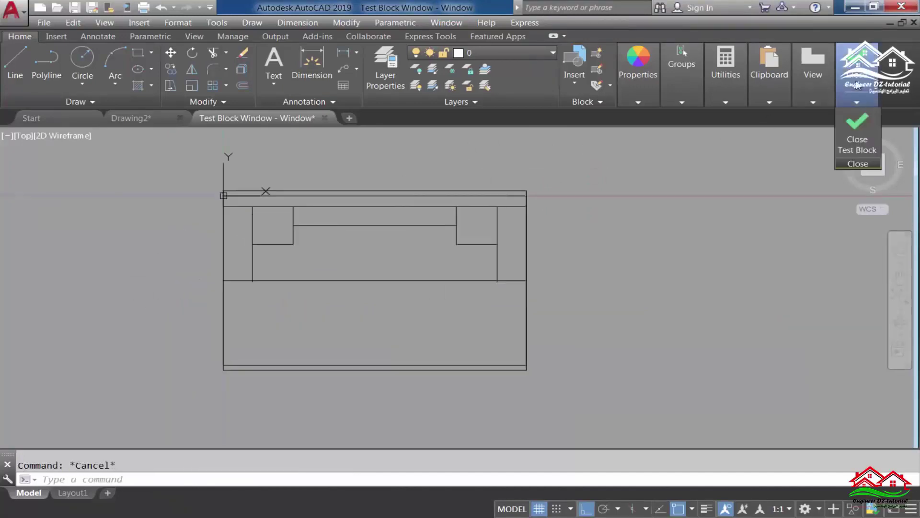
left_click(856, 141)
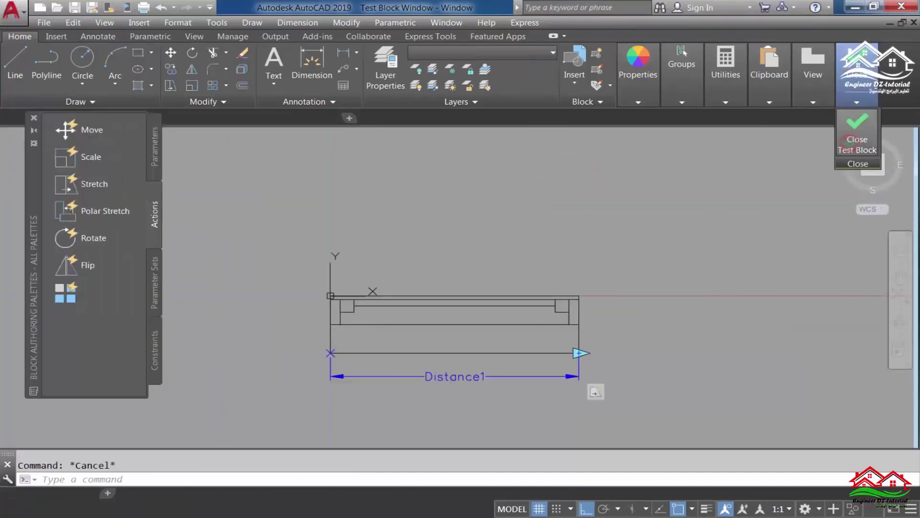
Start a Flip parameter from the Parameters palette for the window block
scroll(422, 370, "up", 2)
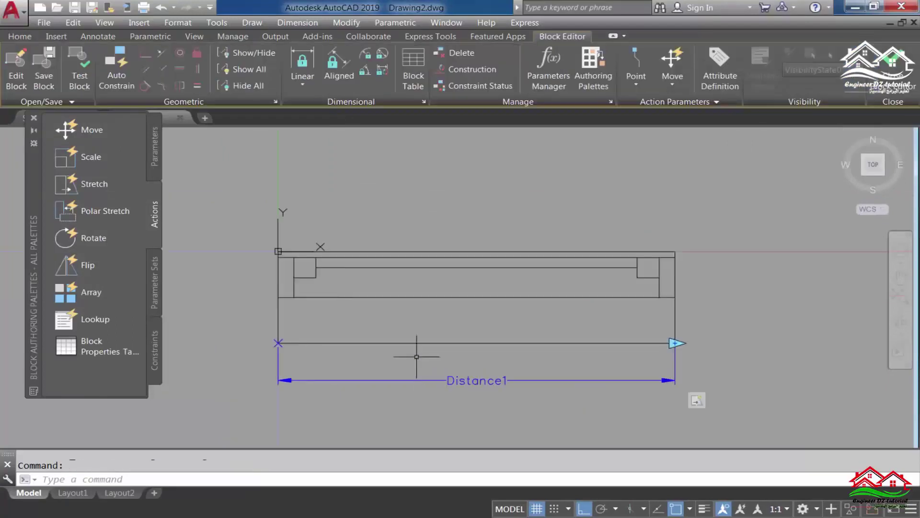
left_click(156, 151)
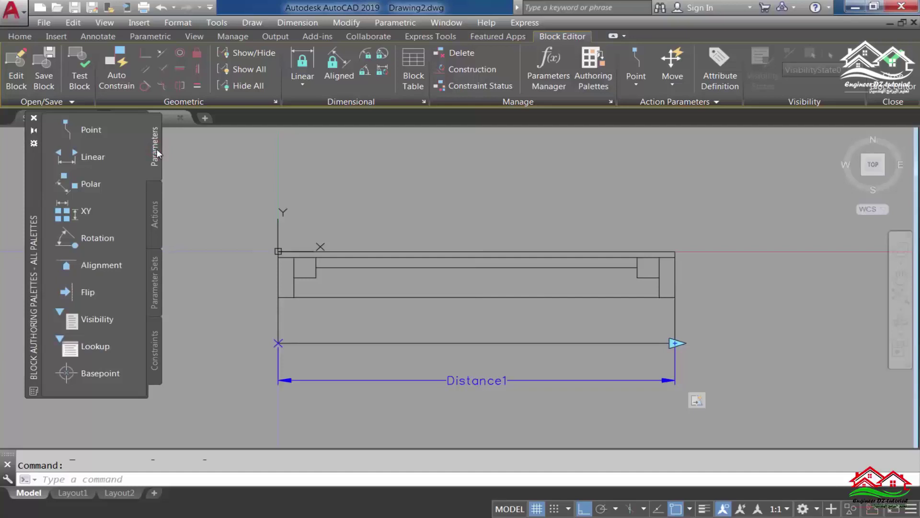
left_click(88, 294)
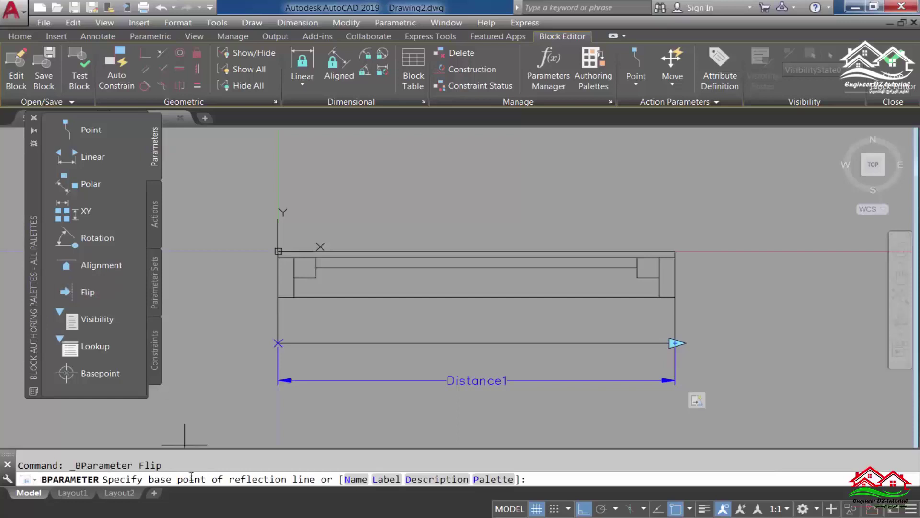
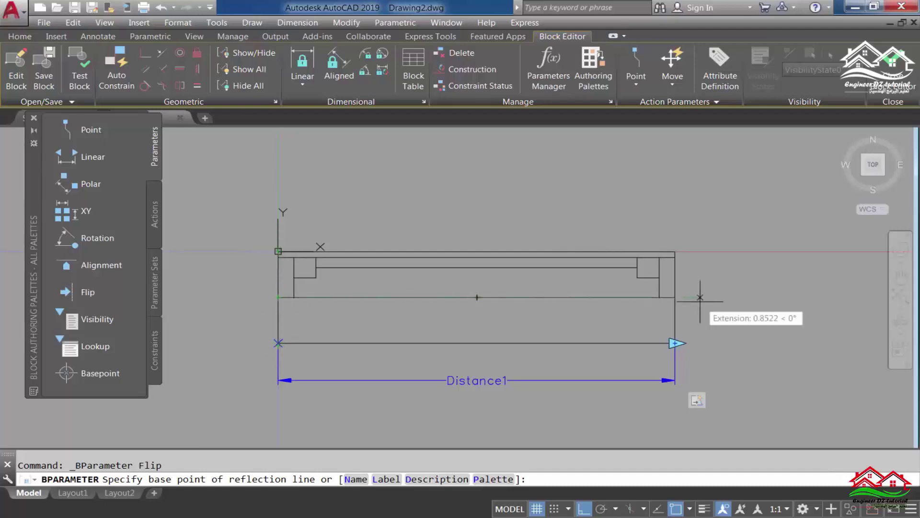
Add a horizontal flip parameter, Flip state1, based midway between two window corners
scroll(698, 293, "up", 3)
scroll(691, 292, "up", 2)
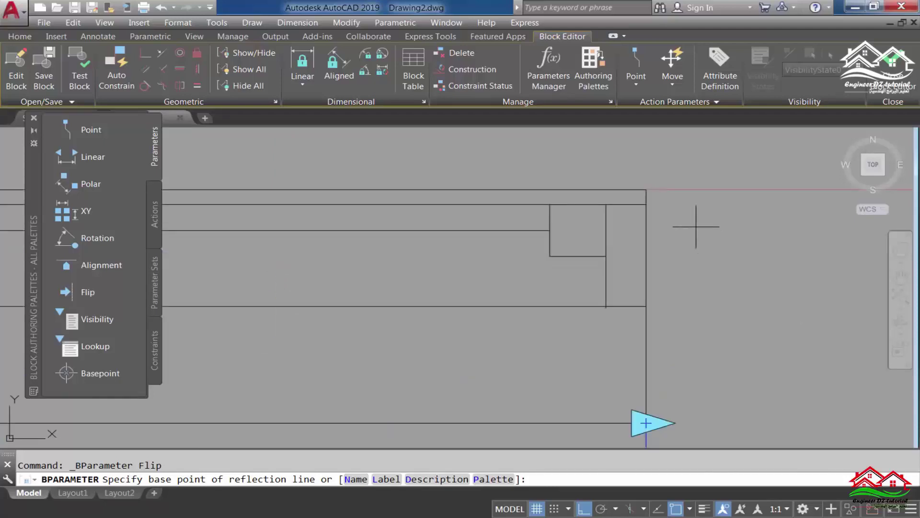
right_click(696, 163, "shift")
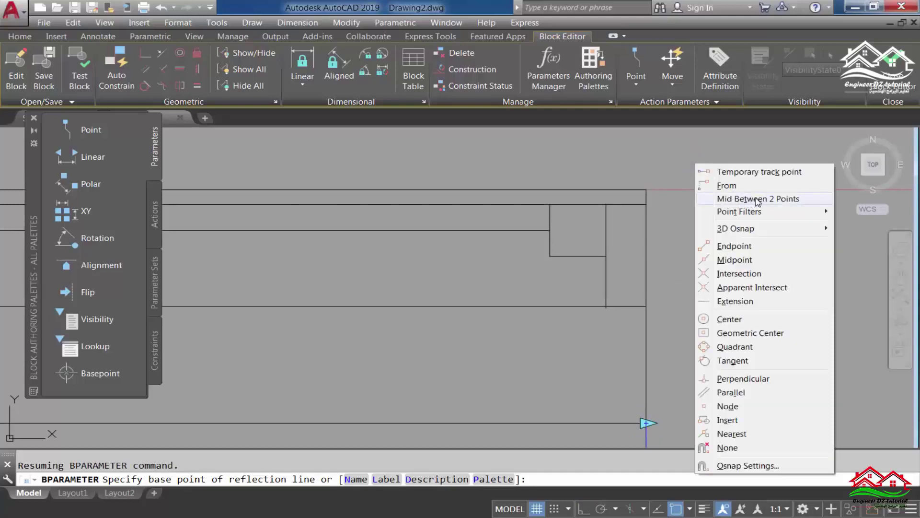
left_click(757, 199)
left_click(645, 191)
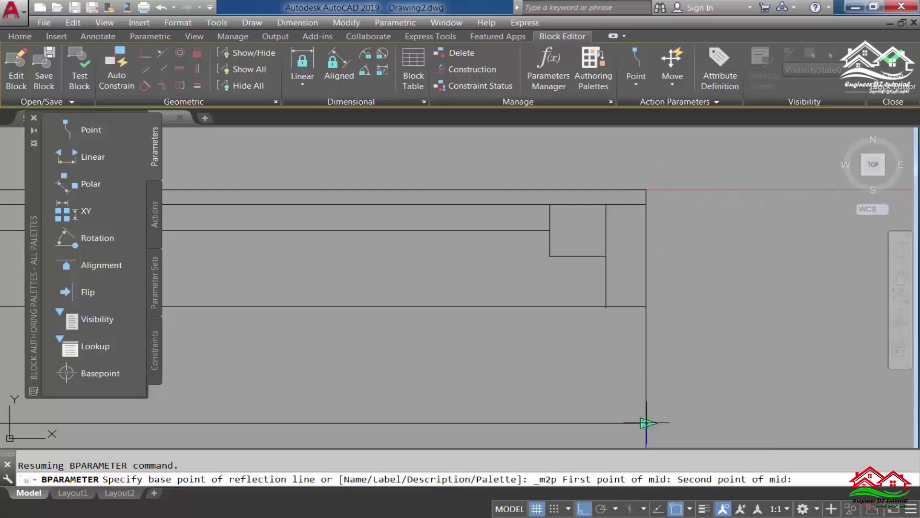
scroll(653, 318, "down", 2)
scroll(665, 364, "up", 2)
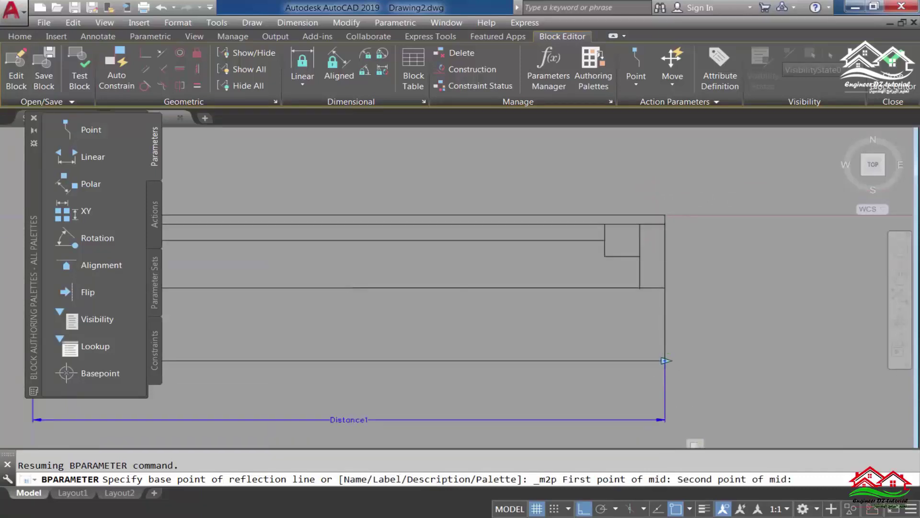
left_click(664, 367)
scroll(665, 367, "down", 2)
scroll(704, 355, "down", 2)
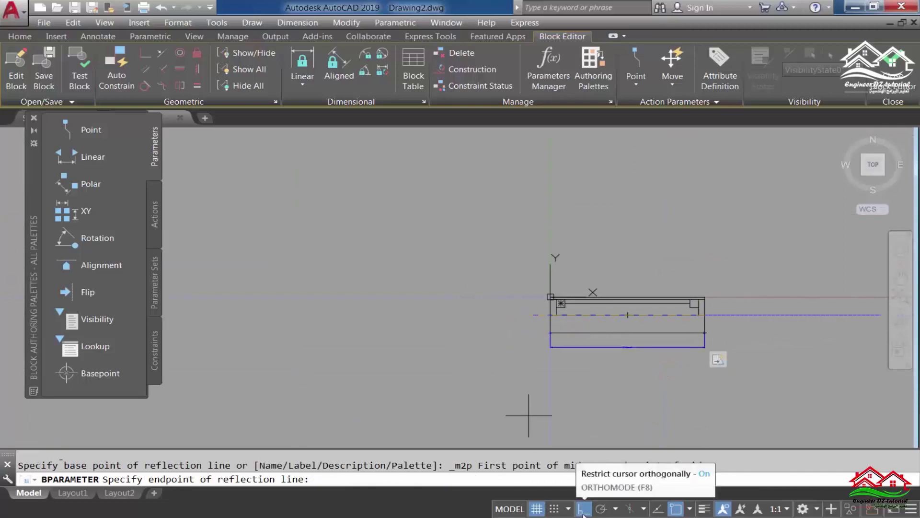
left_click(482, 336)
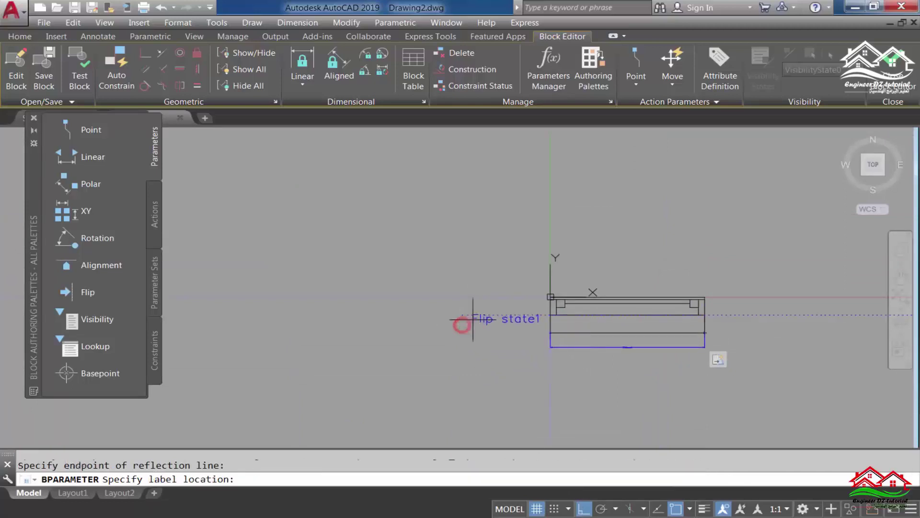
scroll(643, 290, "up", 3)
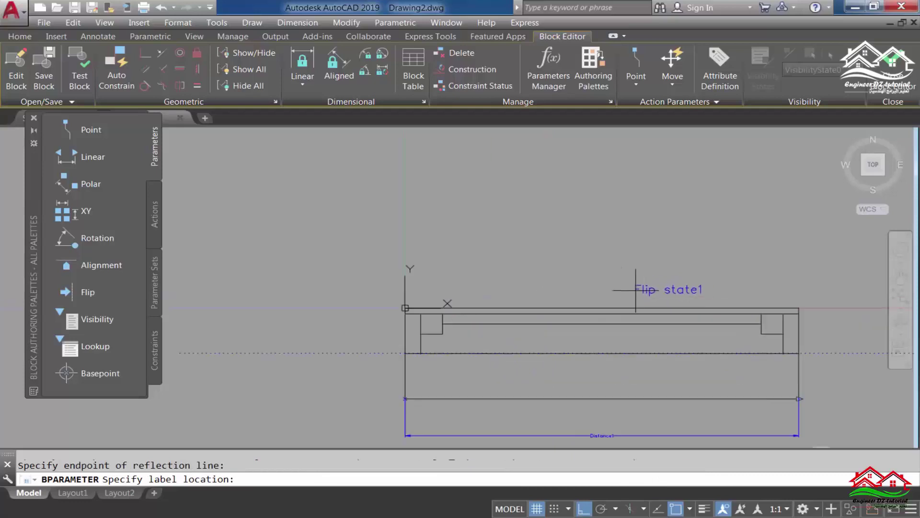
left_click(578, 269)
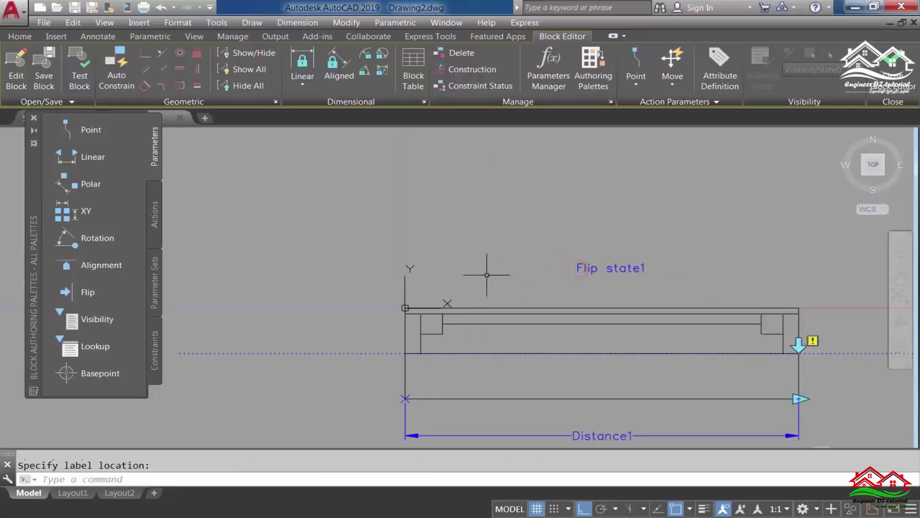
key("Escape")
Move the flip parameter's arrow grip to the window's middle
middle_click_drag(645, 333, 558, 267)
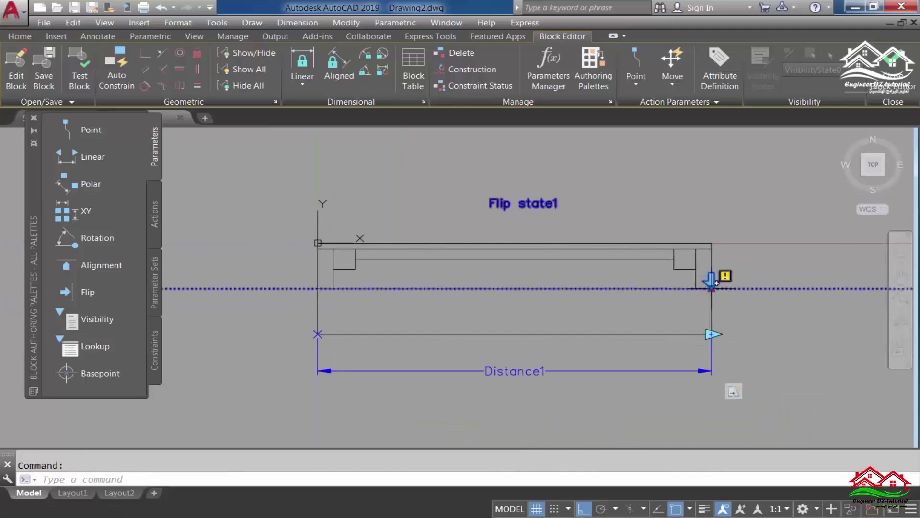
left_click(712, 289)
left_click(516, 286)
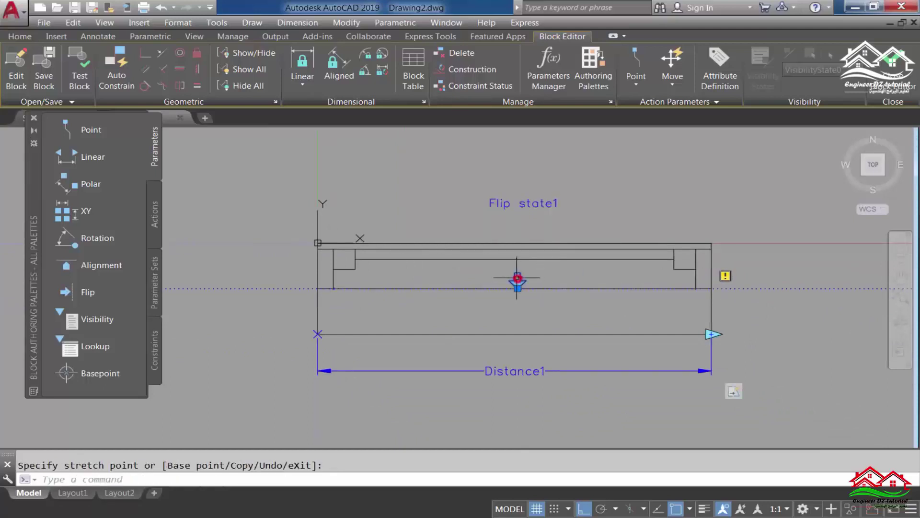
scroll(506, 270, "up", 2)
key("Escape")
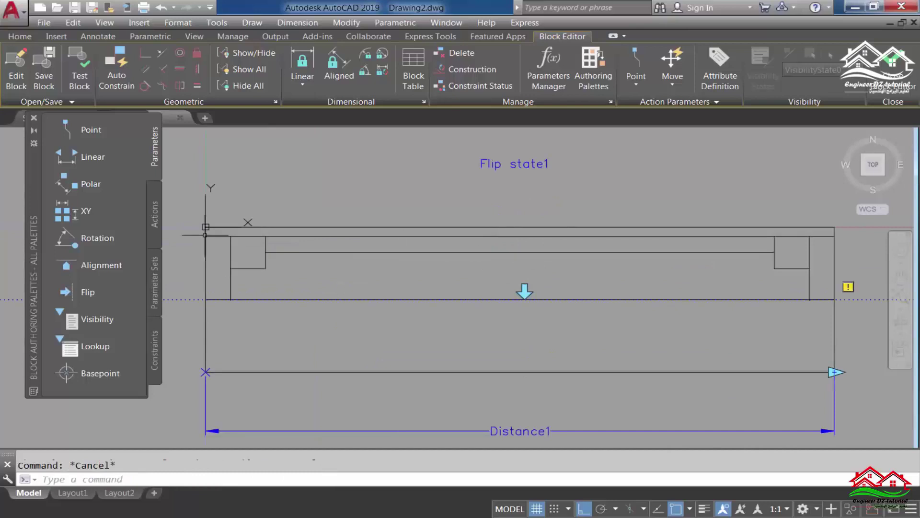
Attach a flip action on Flip state1 to all 17 window objects and close the Block Editor
left_click(156, 215)
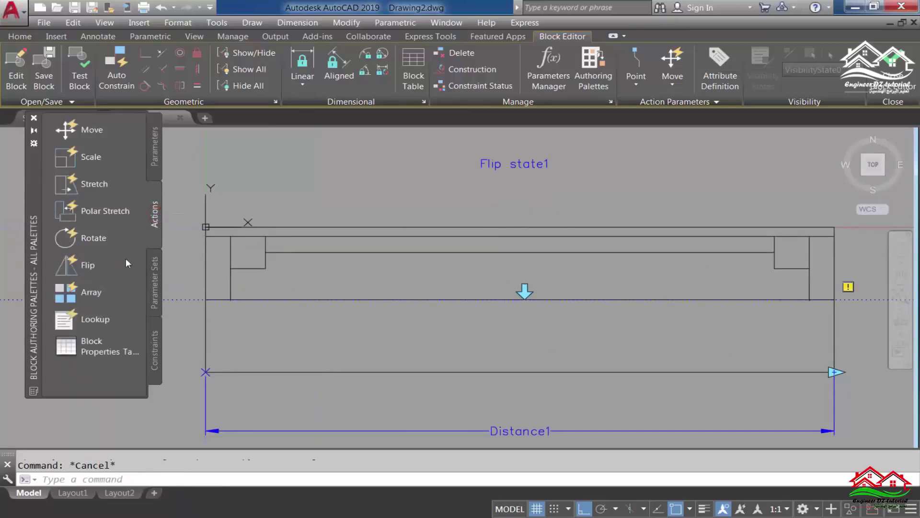
left_click(89, 265)
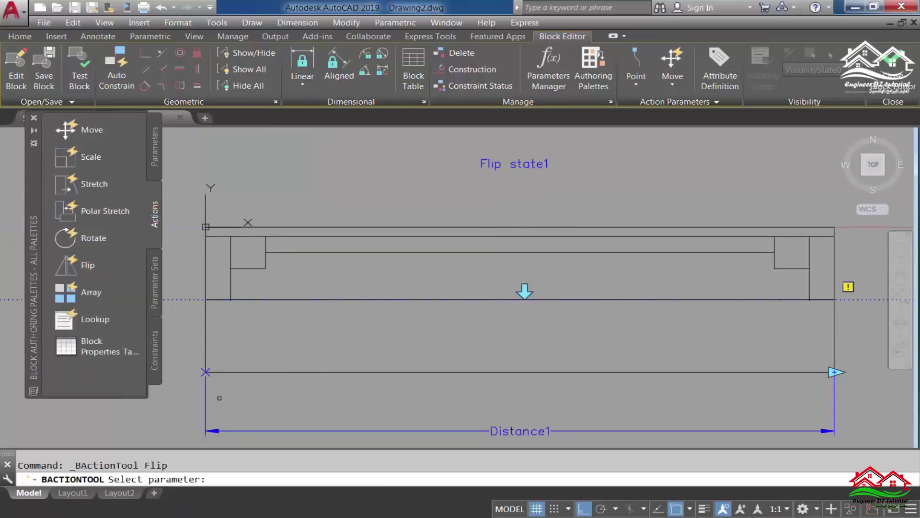
scroll(479, 334, "down", 2)
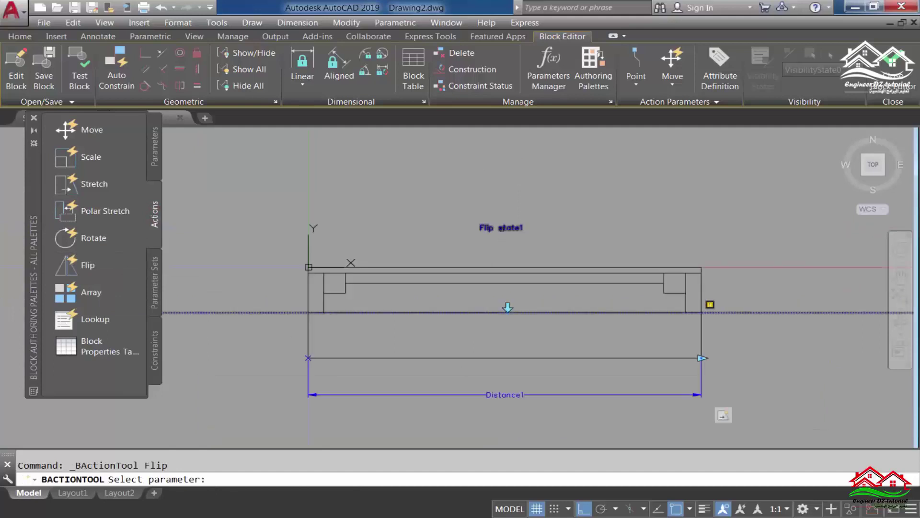
left_click(502, 229)
scroll(484, 193, "down", 2)
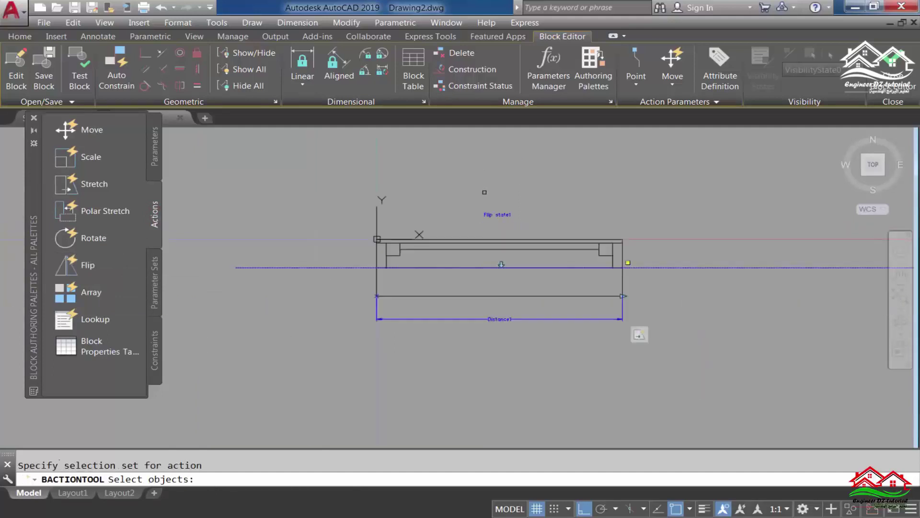
left_click(312, 180)
left_click(739, 391)
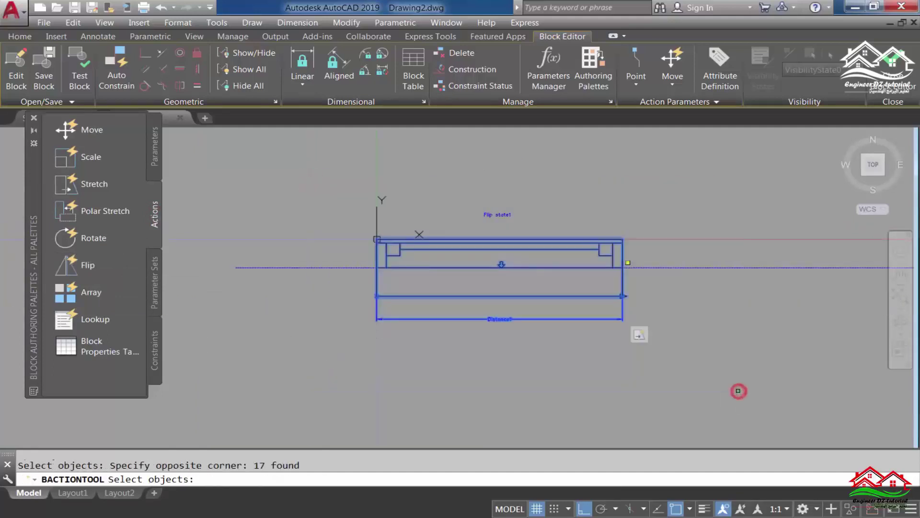
key("Return")
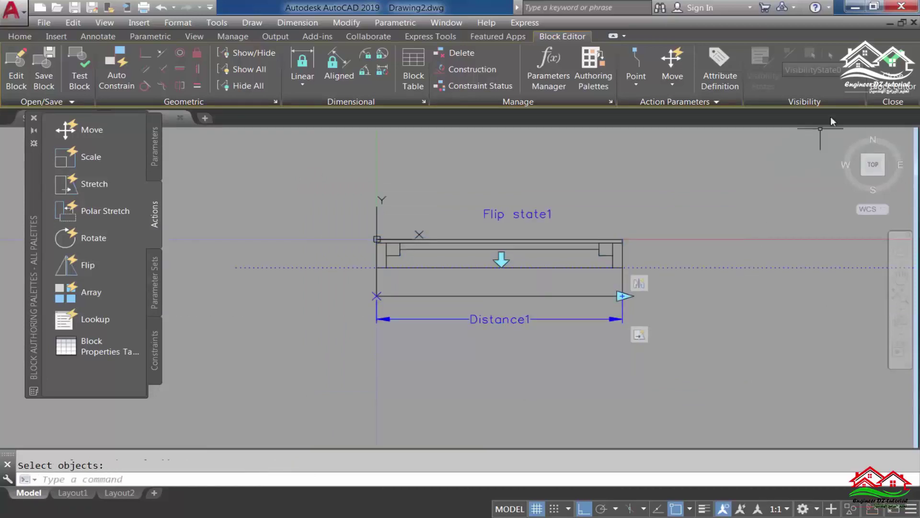
left_click(893, 72)
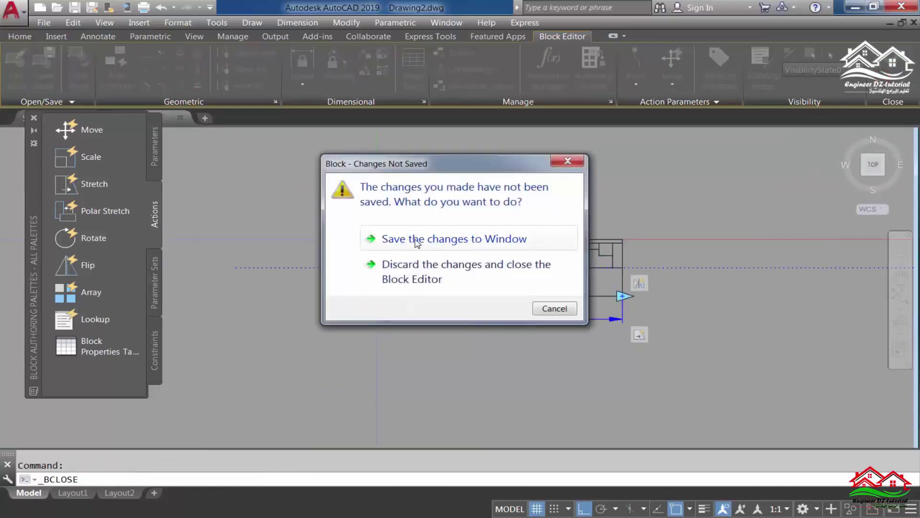
Save the Window block changes and test flipping the window upside down and back
left_click(415, 238)
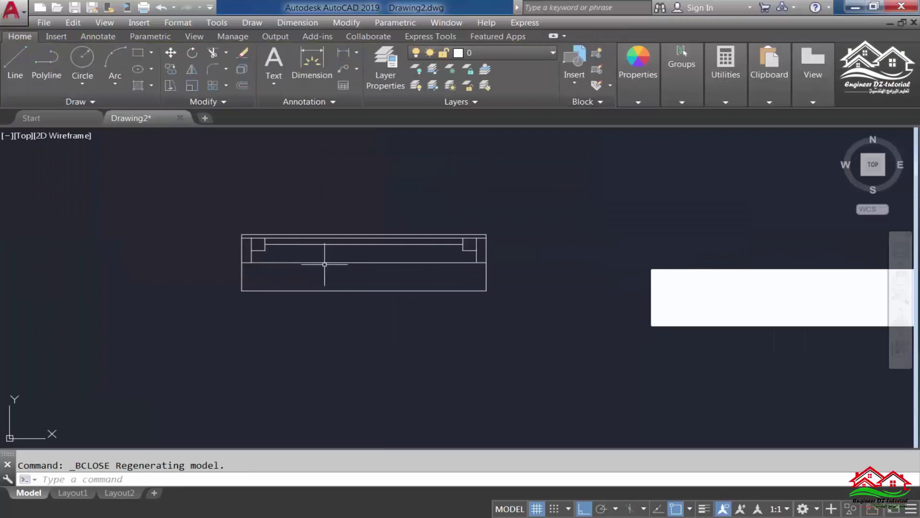
scroll(332, 247, "up", 2)
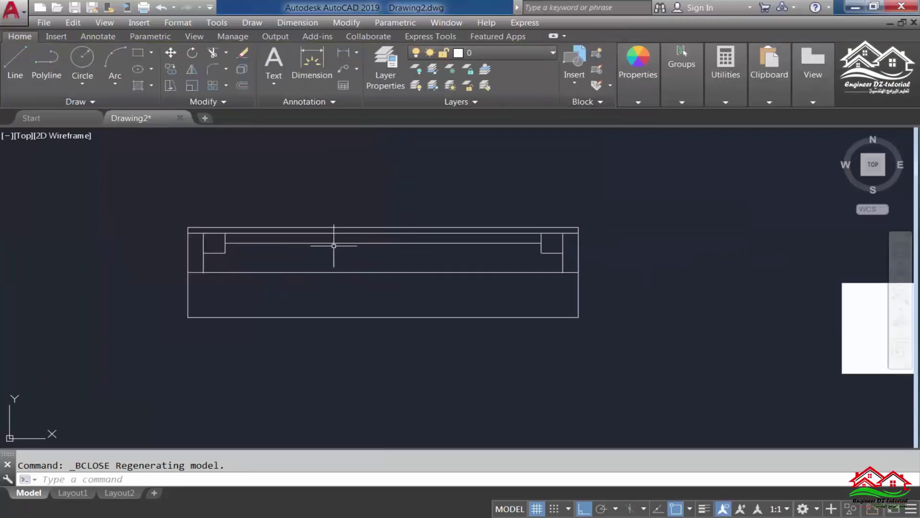
left_click(352, 270)
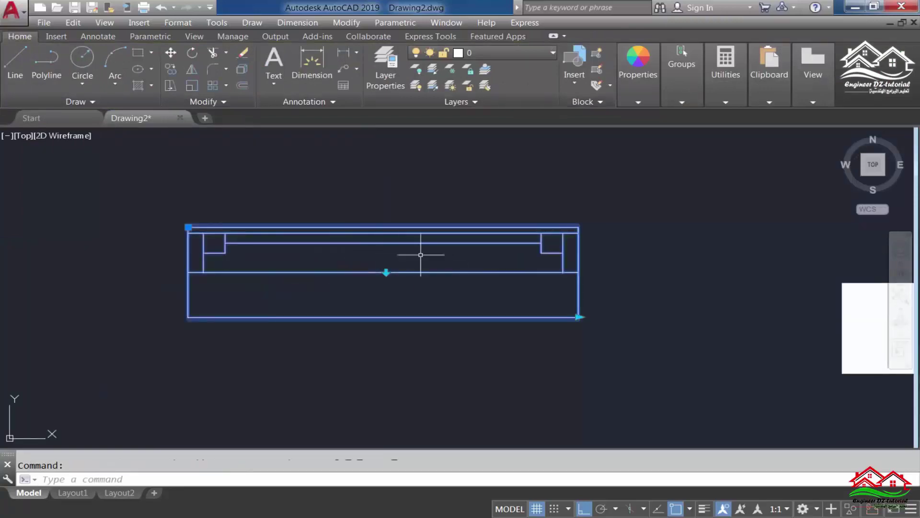
left_click(387, 272)
key("Escape")
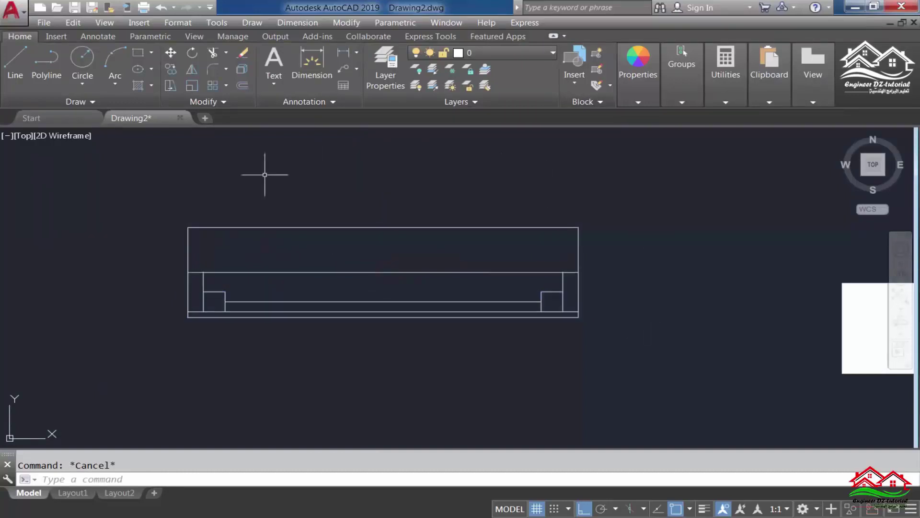
left_click(396, 226)
left_click(387, 272)
key("Escape")
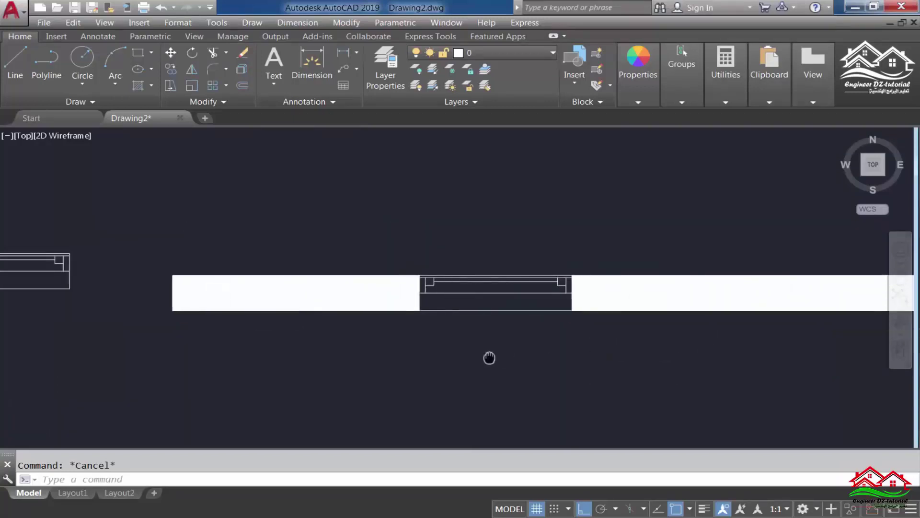
Flip the window so its details face down and regenerate the display
left_click(419, 249)
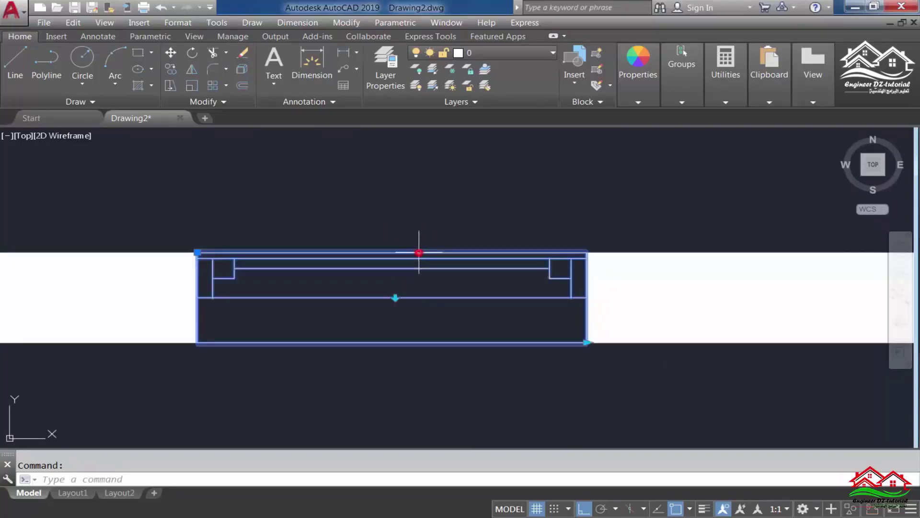
left_click(396, 297)
key("Escape")
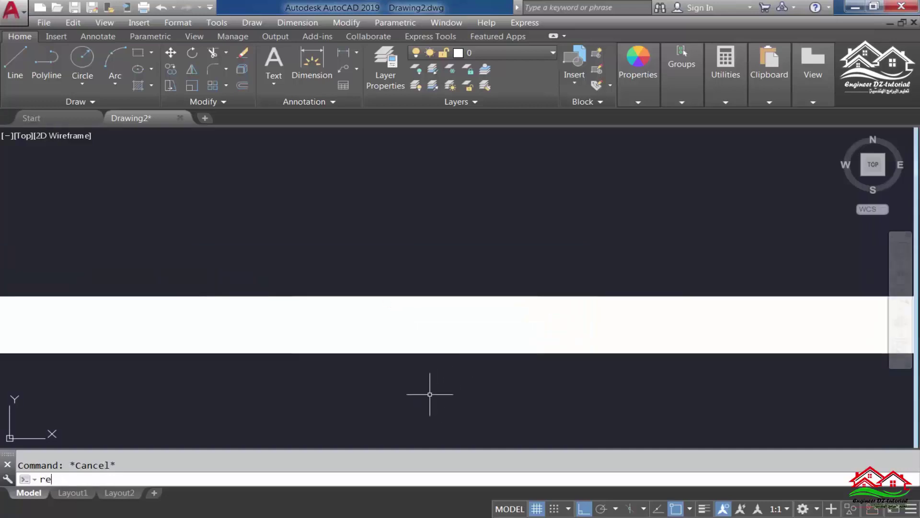
key("Return")
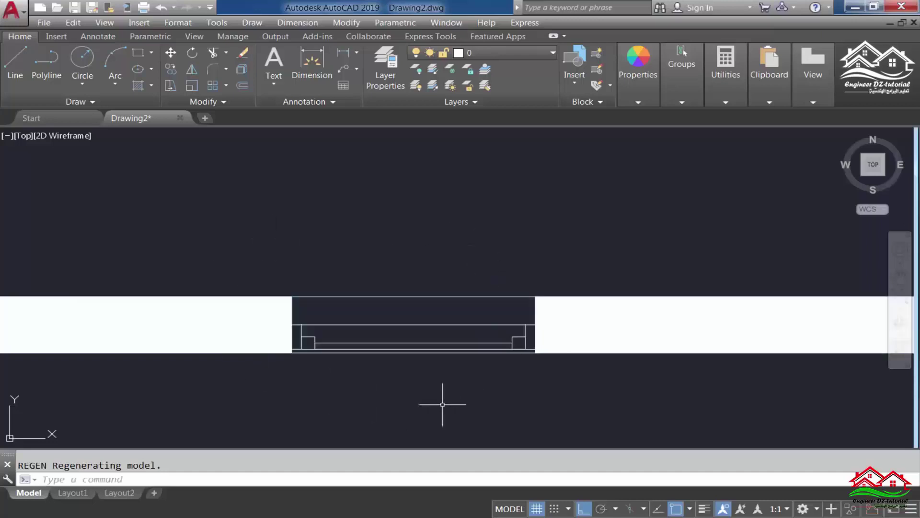
Try stretching the window further right along the wall, then cancel the stretch
left_click(448, 351)
middle_click_drag(628, 273, 394, 259)
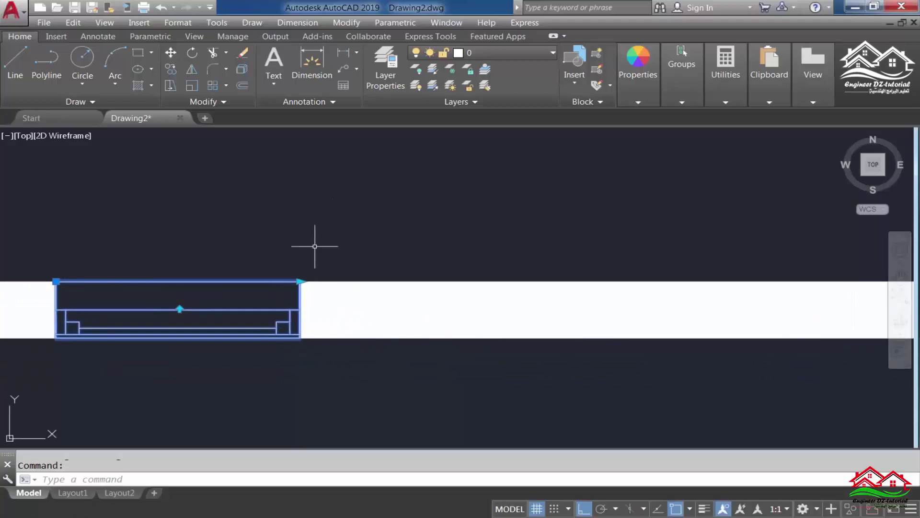
left_click(300, 281)
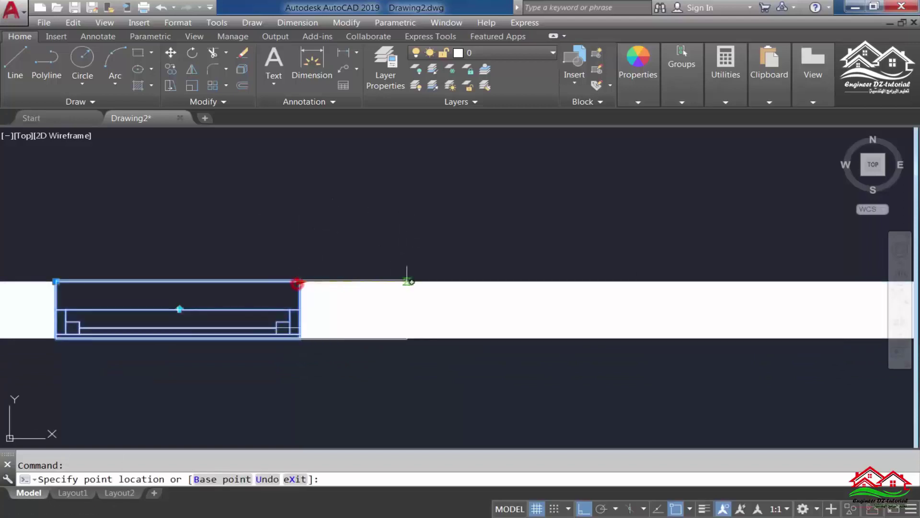
left_click(809, 281)
key("Escape")
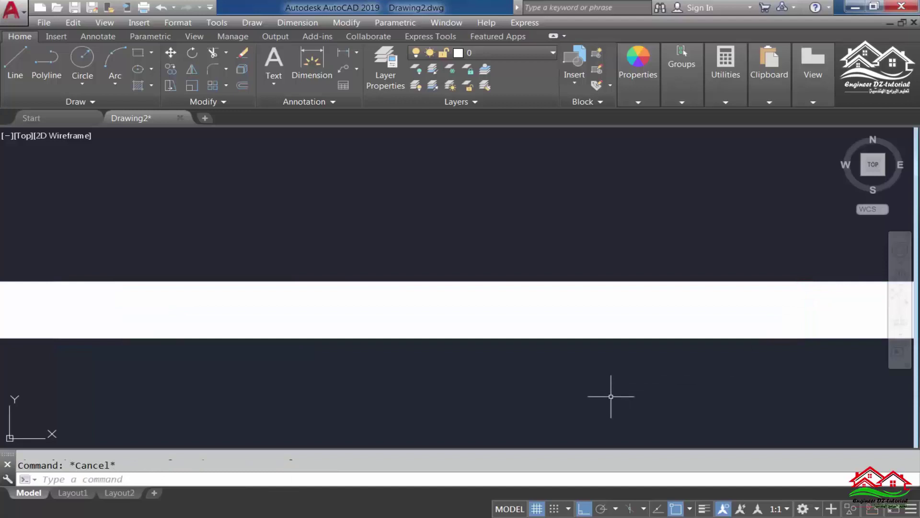
type("re")
key("Return")
Regenerate the display and zoom in close on the window block
scroll(527, 402, "down", 4)
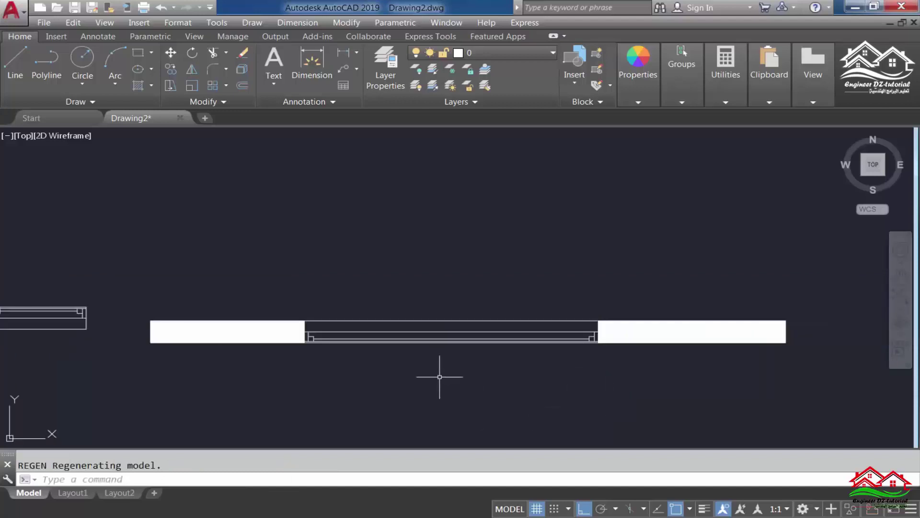
scroll(441, 373, "up", 2)
left_click(441, 318)
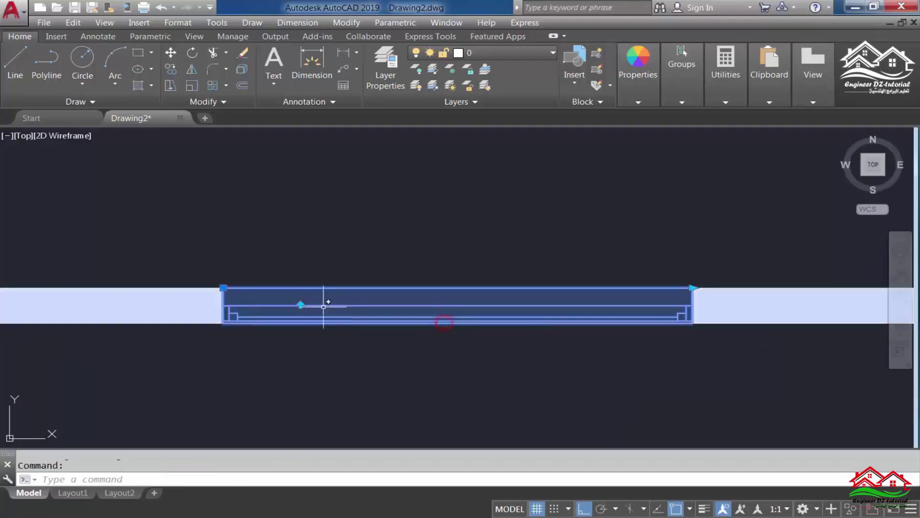
key("Escape")
type("re")
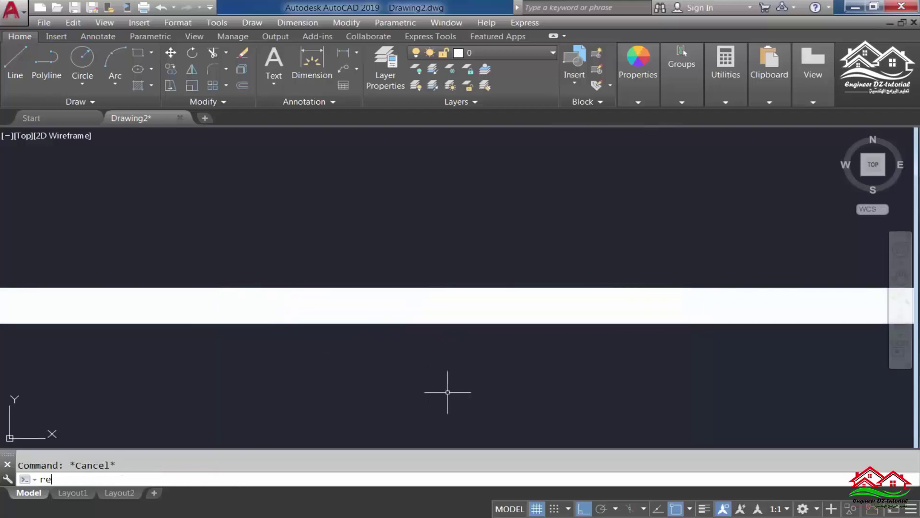
key("Return")
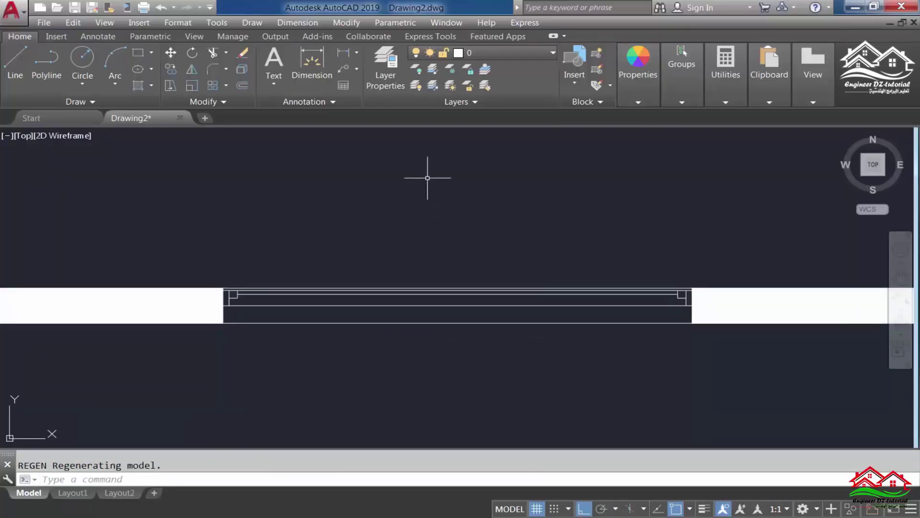
scroll(435, 185, "down", 4)
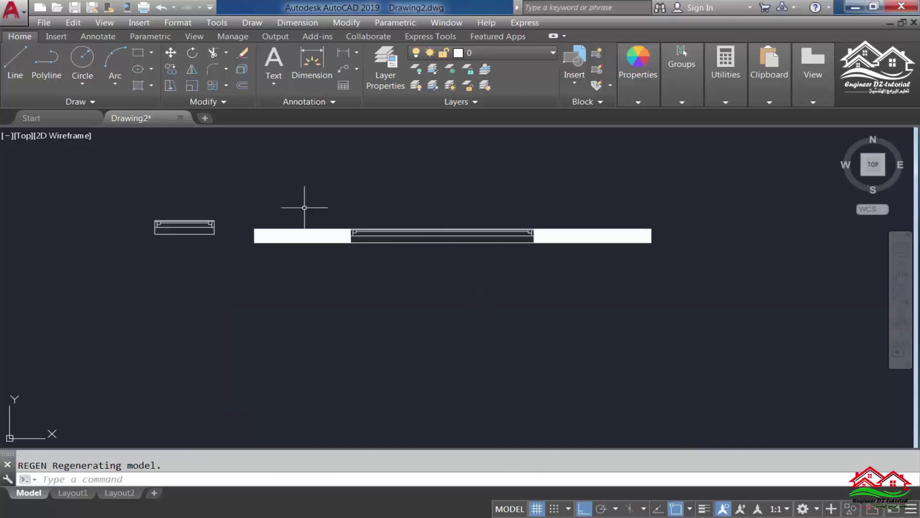
scroll(243, 199, "up", 2)
mouse_move(242, 200)
middle_mouse_down()
mouse_move(165, 250)
mouse_move(297, 287)
middle_mouse_up()
scroll(297, 286, "up", 4)
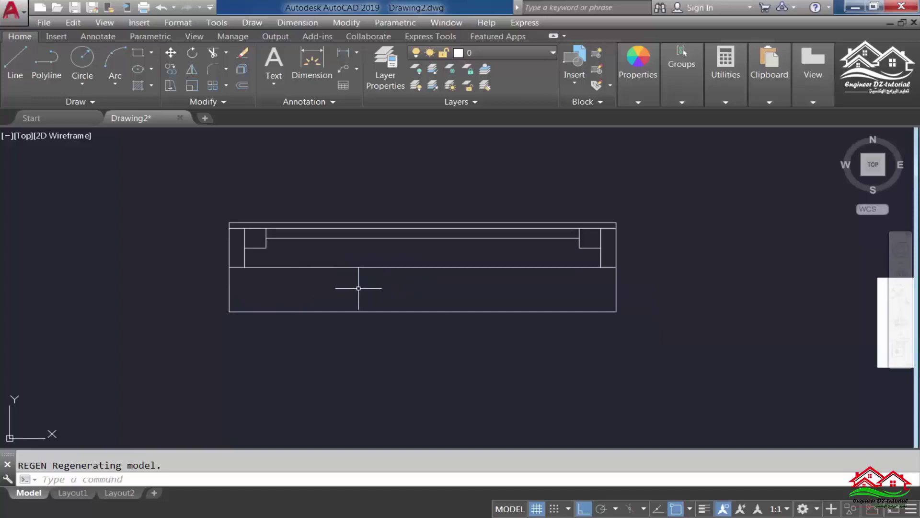
Open the Window block definition in the Block Editor
double_click(363, 267)
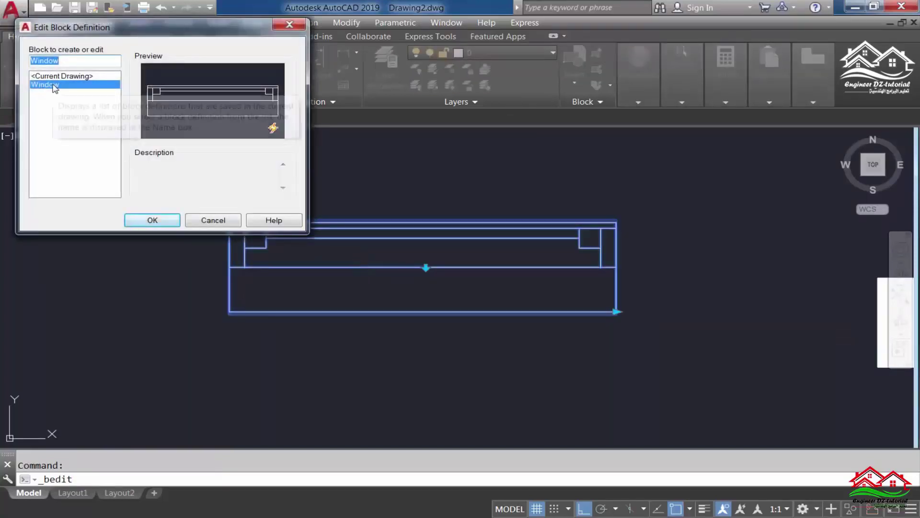
left_click(149, 220)
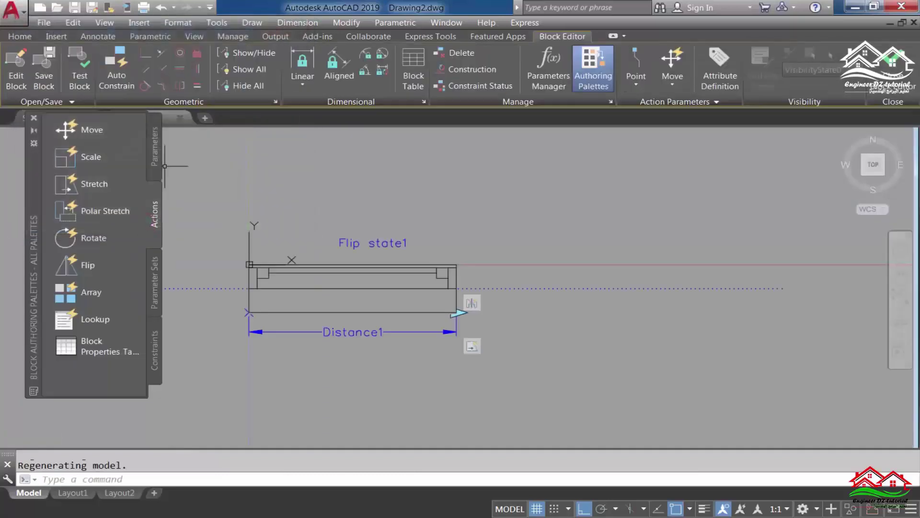
left_click(151, 133)
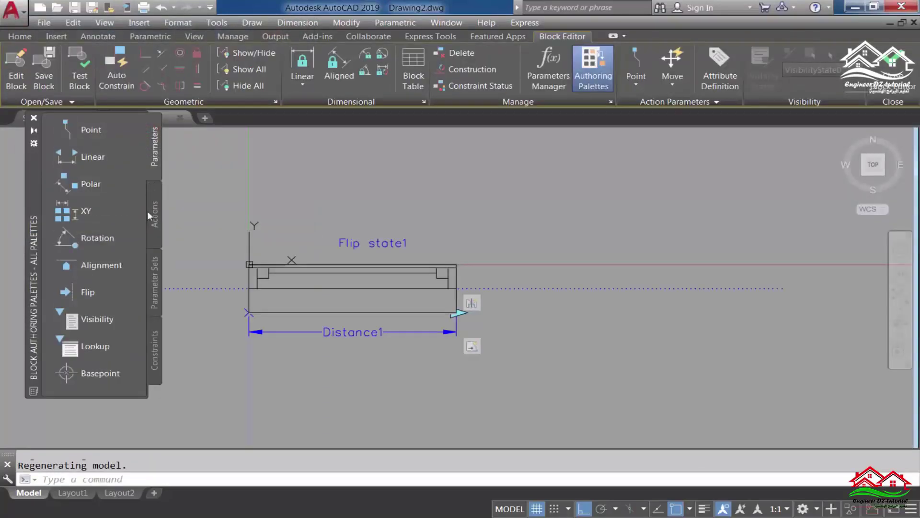
Add an alignment parameter at the top-left corner along the top edge, then close the editor
left_click(100, 266)
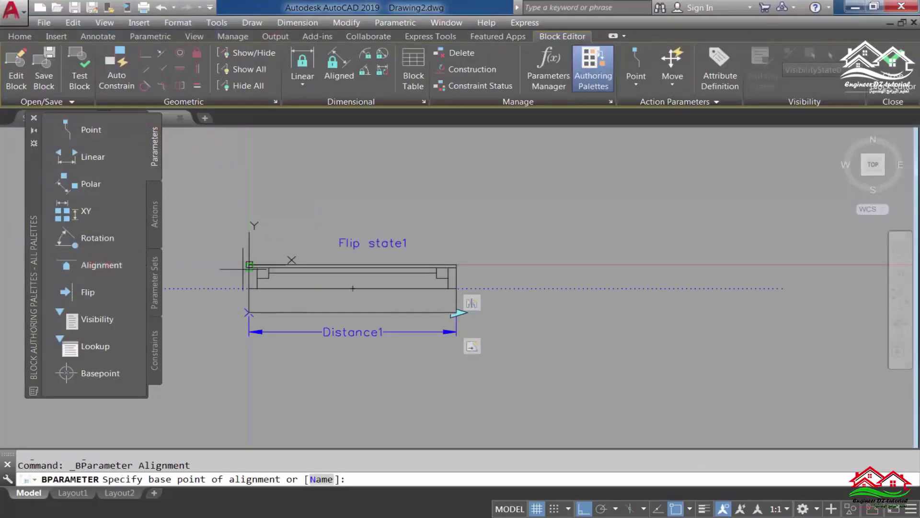
scroll(252, 266, "up", 4)
scroll(256, 276, "up", 3)
scroll(261, 276, "up", 2)
scroll(262, 281, "up", 2)
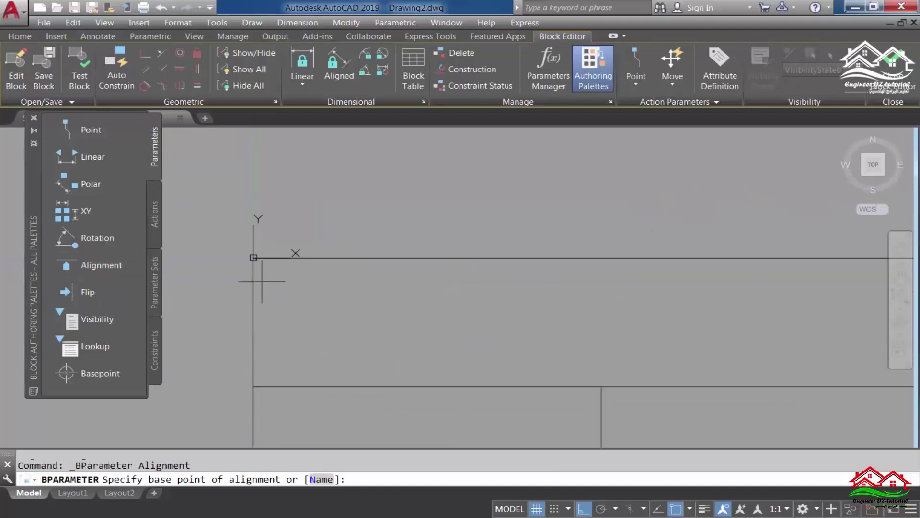
scroll(239, 254, "up", 2)
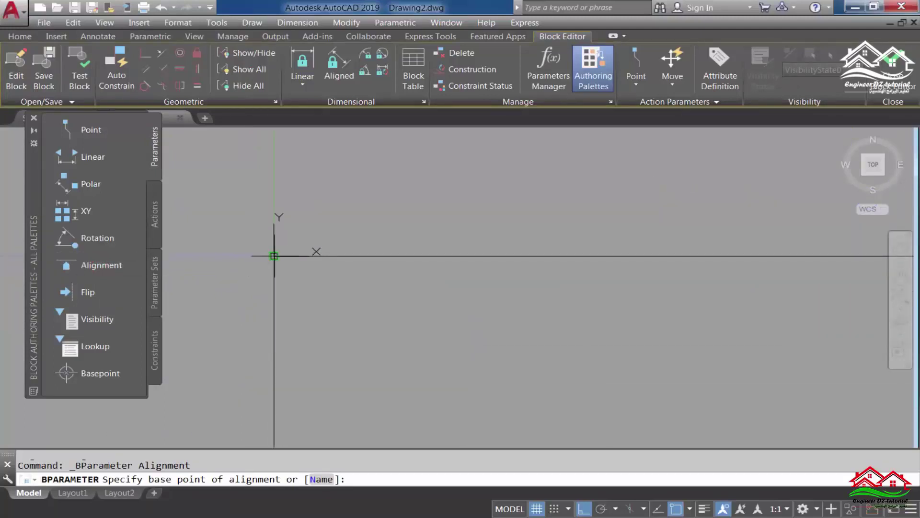
left_click(274, 256)
scroll(271, 254, "down", 3)
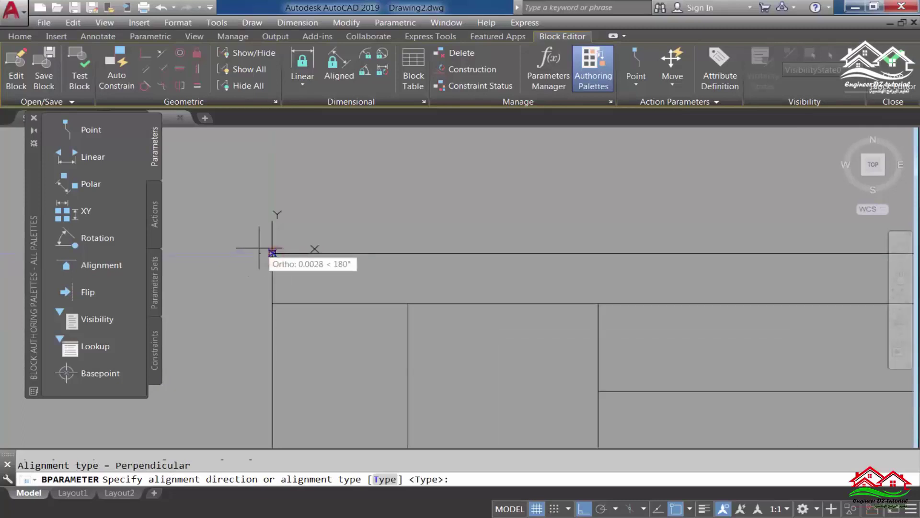
scroll(254, 251, "down", 2)
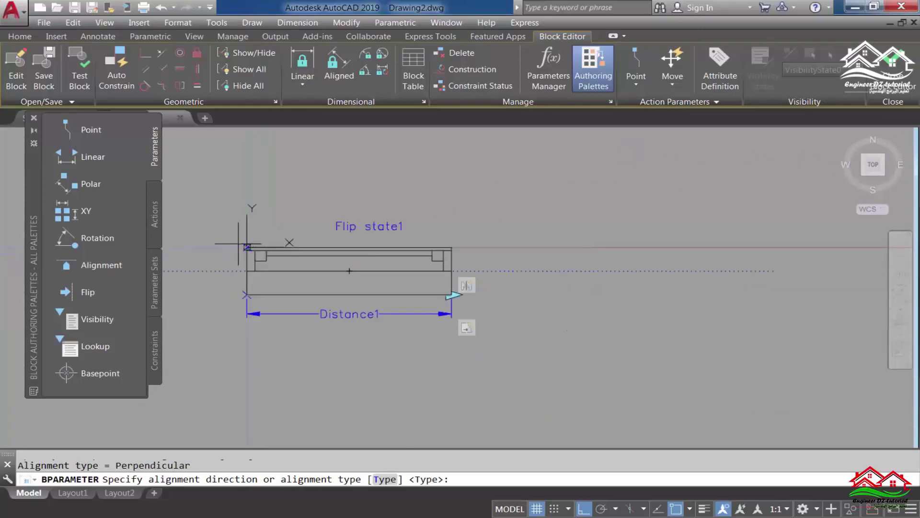
left_click(510, 246)
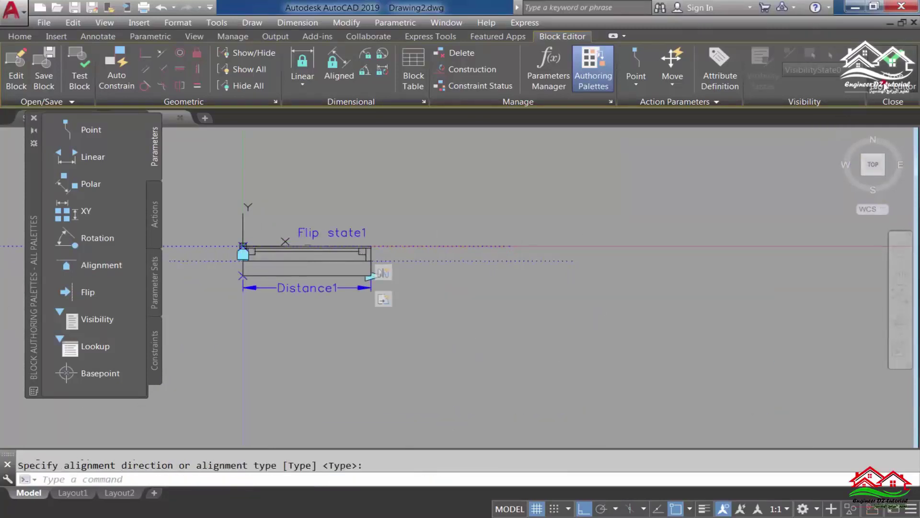
left_click(886, 83)
Save the alignment parameter changes to the Window block
left_click(410, 257)
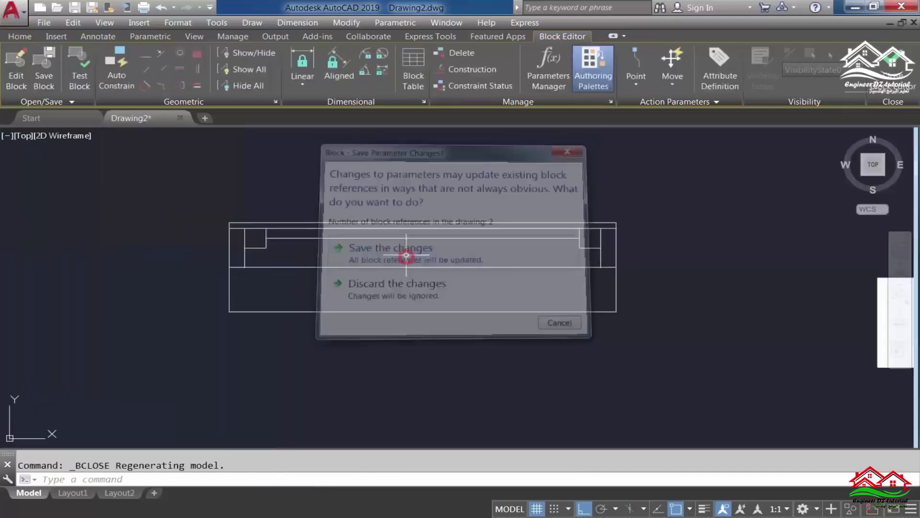
left_click(404, 237)
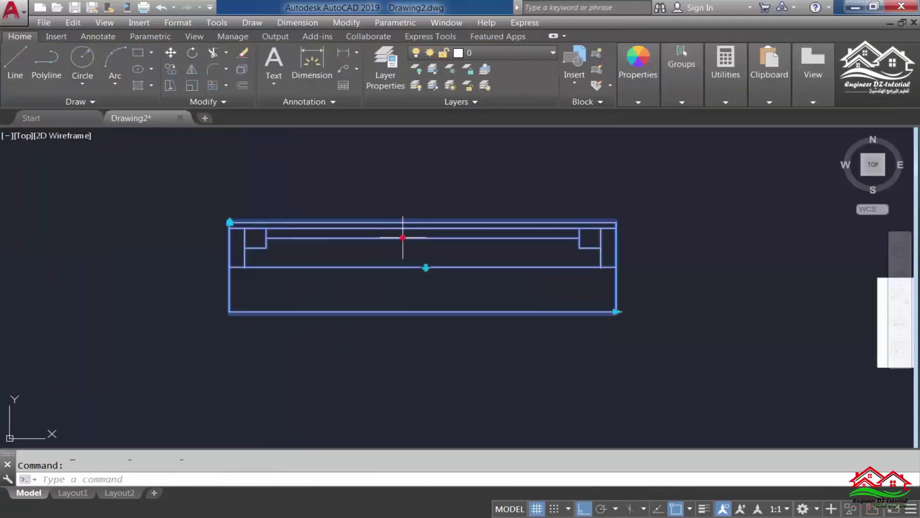
scroll(209, 205, "up", 5)
left_click(208, 194)
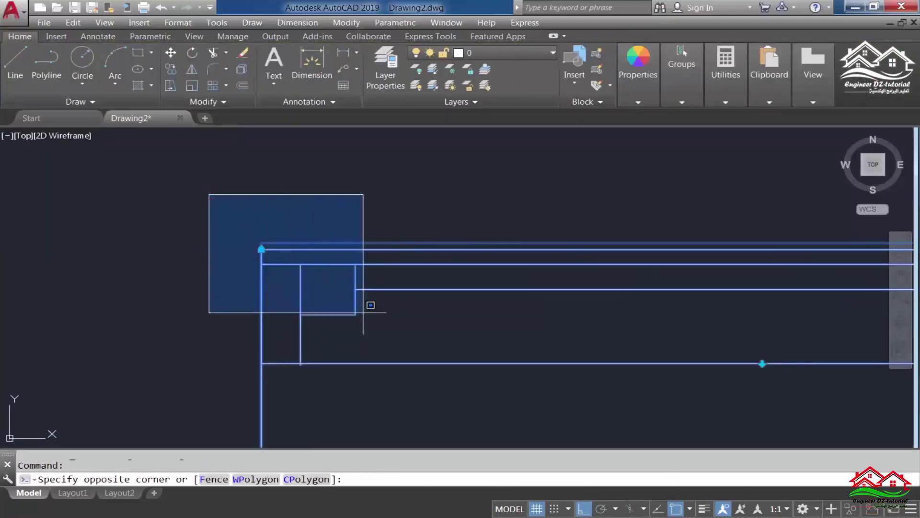
key("Escape")
scroll(500, 325, "down", 5)
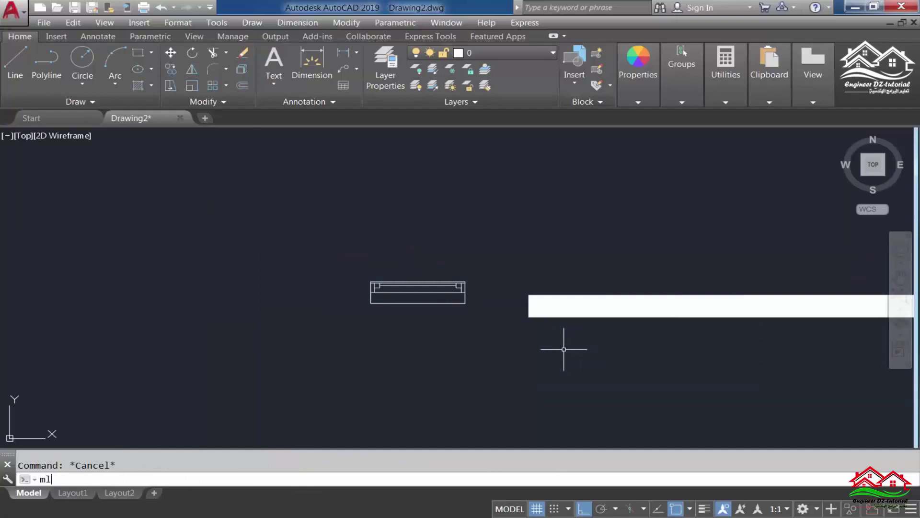
Draw a diagonal multiline wall from lower left to upper right with Ortho off
key("Return")
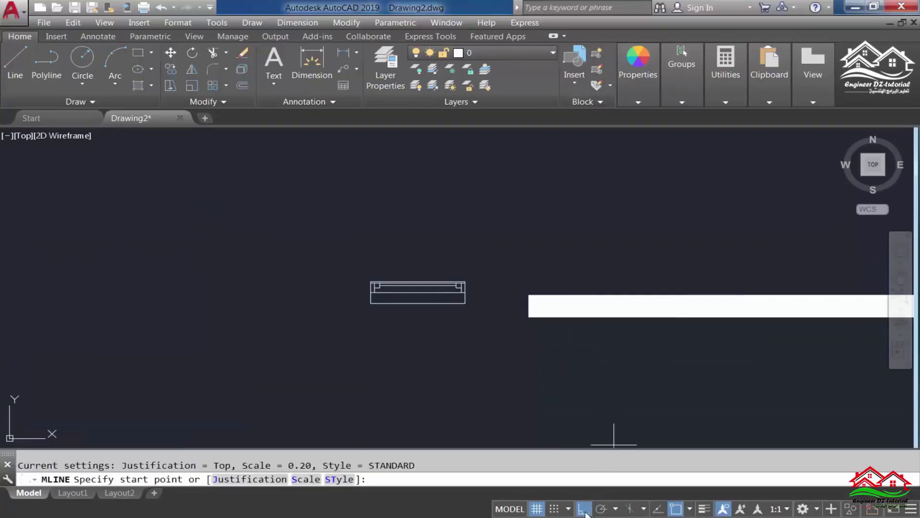
left_click(585, 511)
left_click(101, 382)
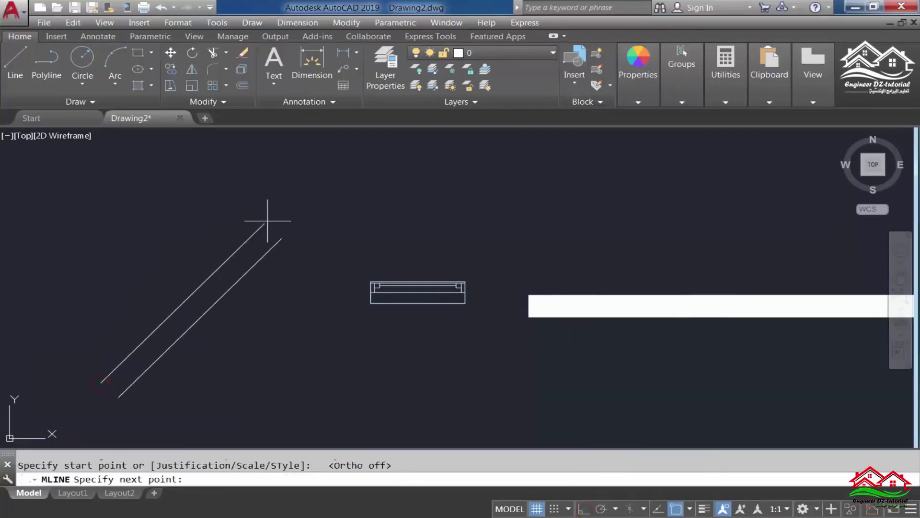
scroll(230, 345, "down", 3)
left_click(312, 186)
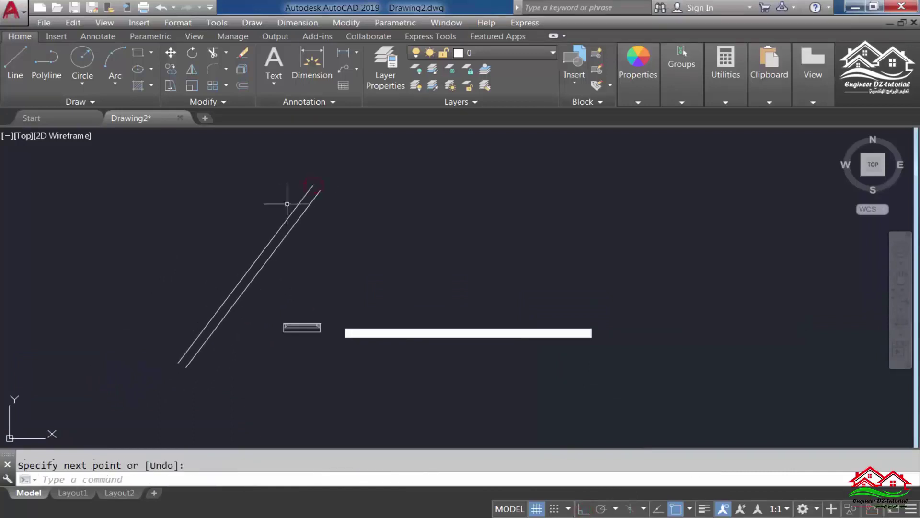
scroll(190, 318, "up", 4)
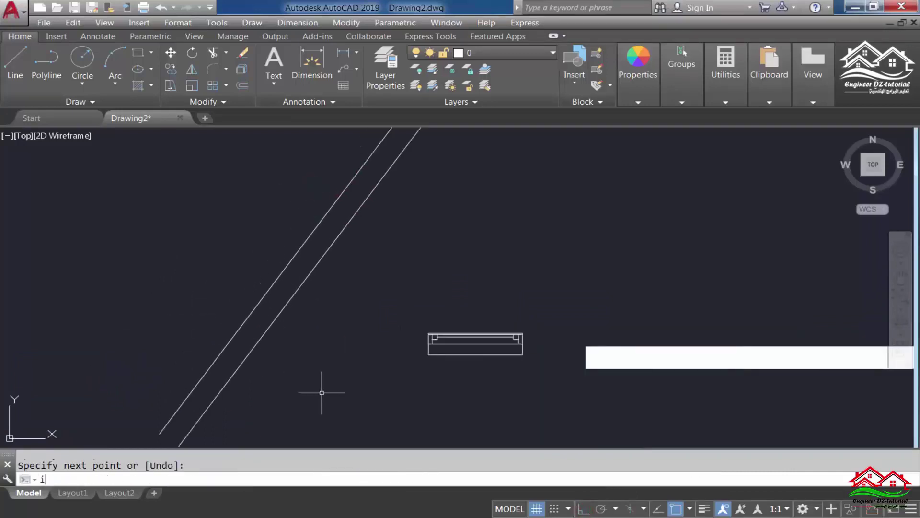
key("Return")
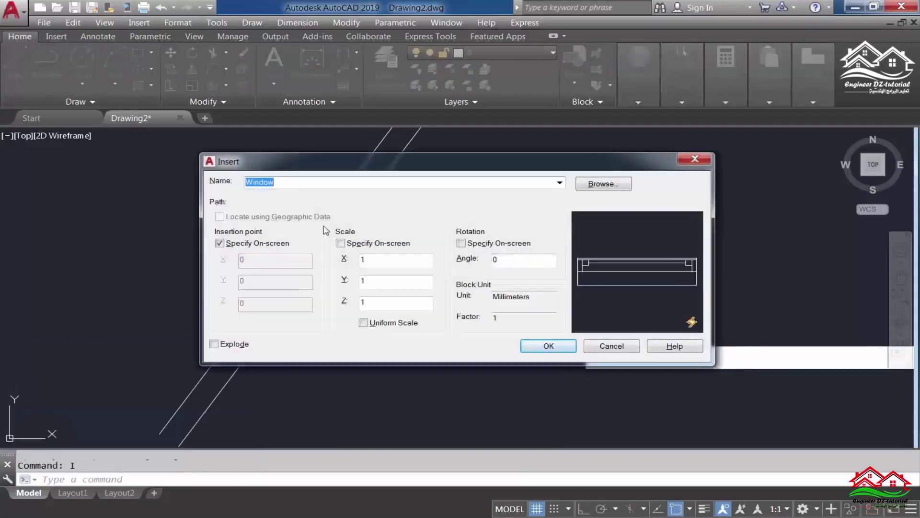
Insert the Window block onto the diagonal wall
left_click(299, 185)
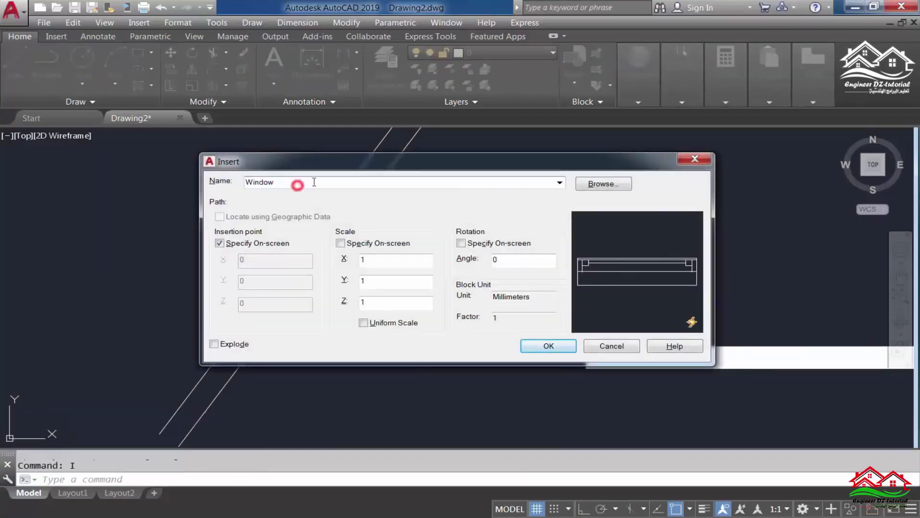
left_click(544, 347)
left_click(218, 344)
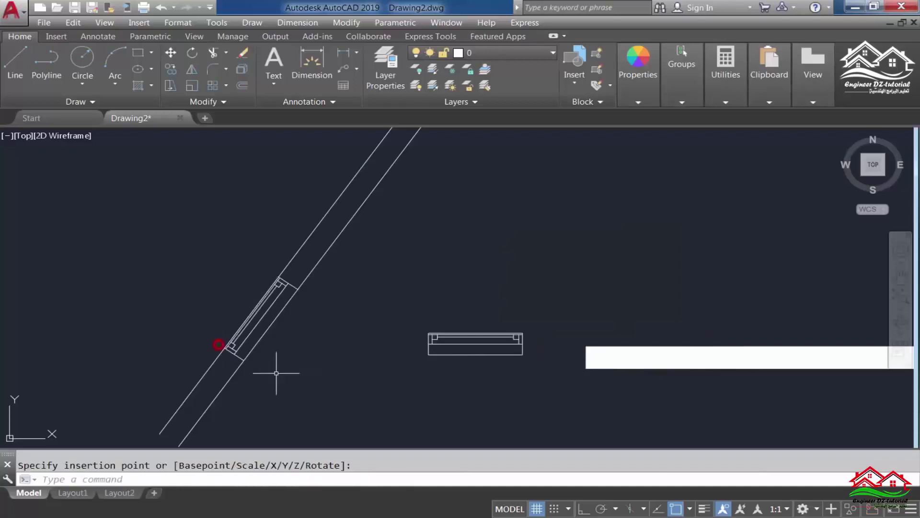
Stretch the inserted window up along the diagonal wall and regenerate the display
left_click(249, 324)
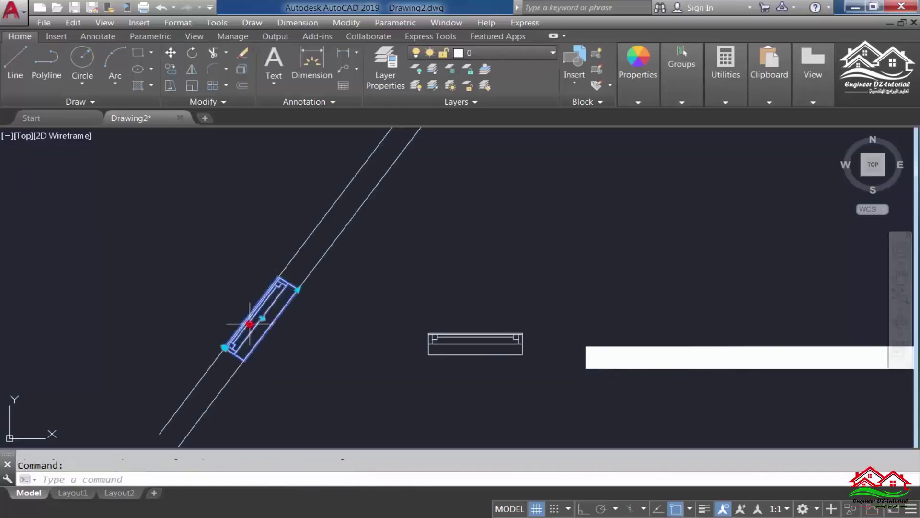
left_click(298, 289)
left_click(364, 201)
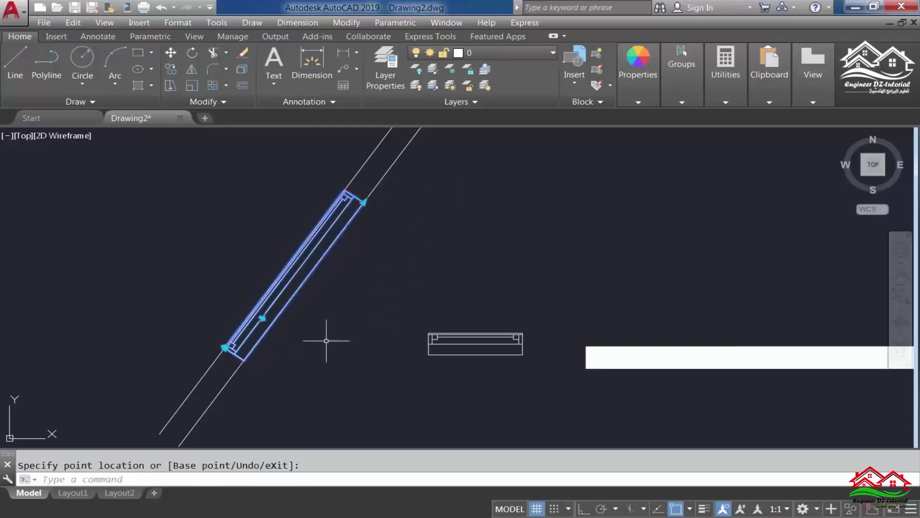
left_click(257, 318)
key("Escape")
scroll(270, 311, "up", 2)
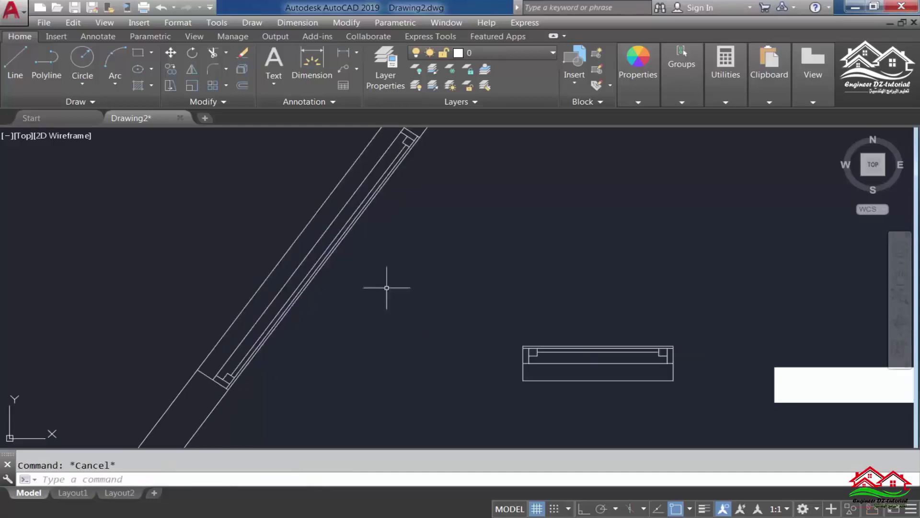
scroll(245, 312, "down", 4)
scroll(287, 331, "up", 4)
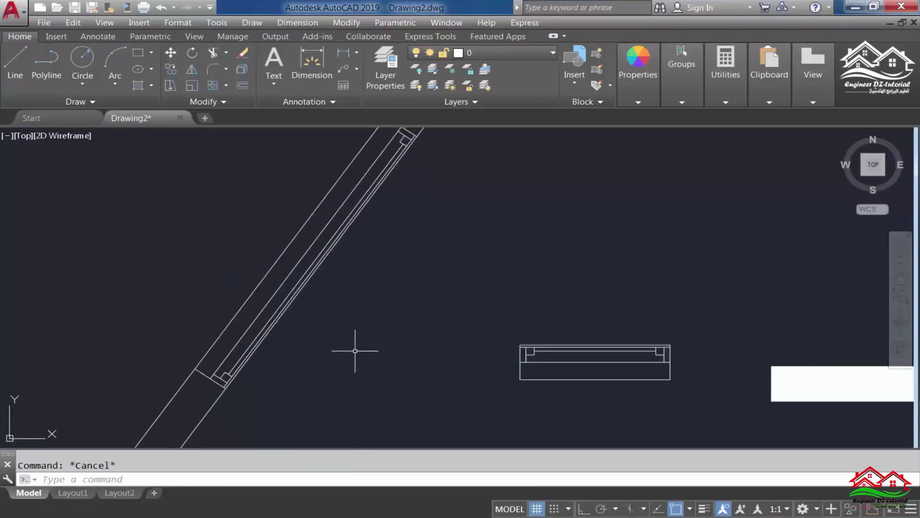
type("RE")
key("Return")
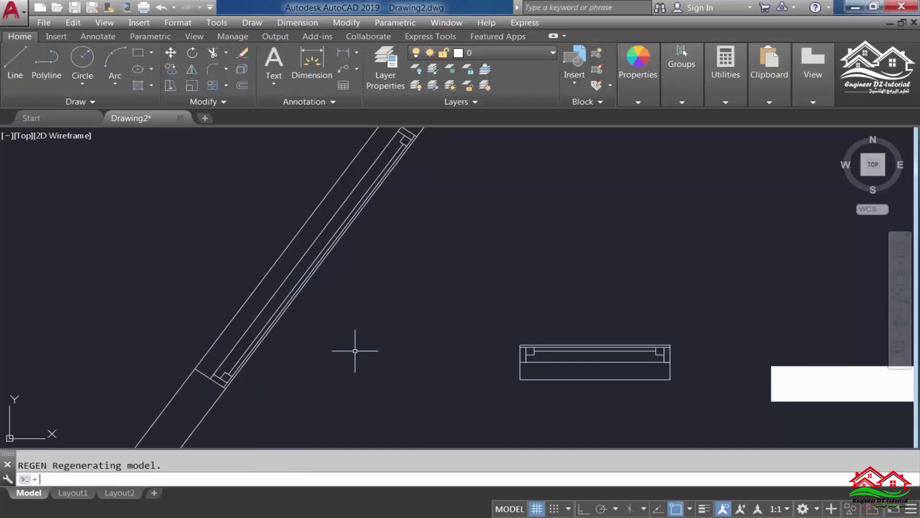
scroll(336, 331, "down", 2)
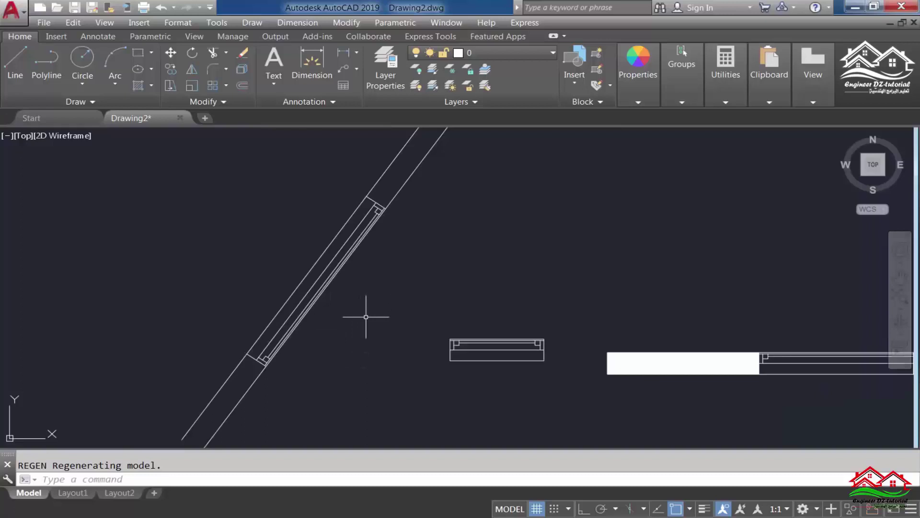
left_click(289, 320)
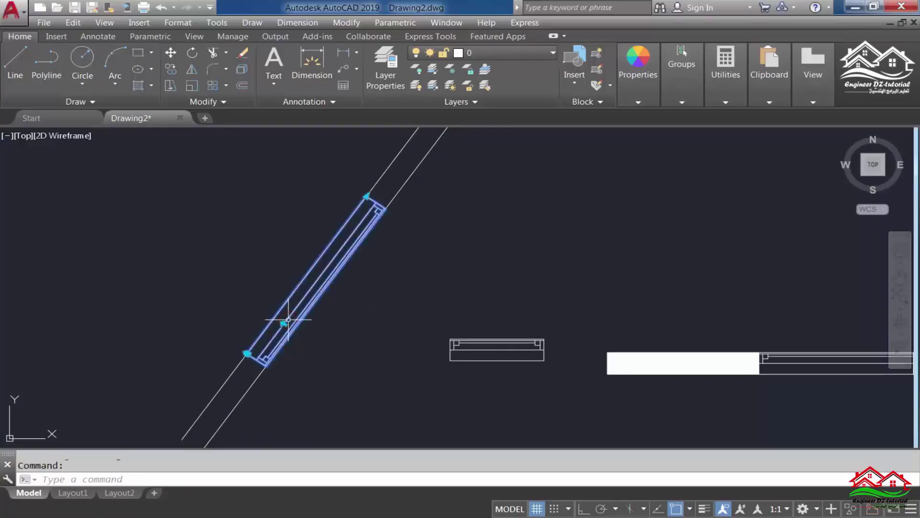
Open the Window block in the Block Editor and select all its geometry
double_click(289, 319)
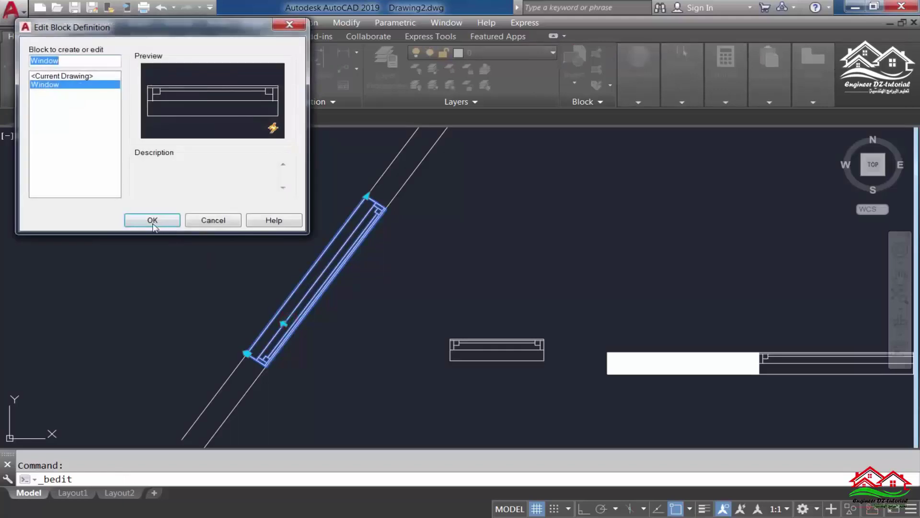
left_click(153, 221)
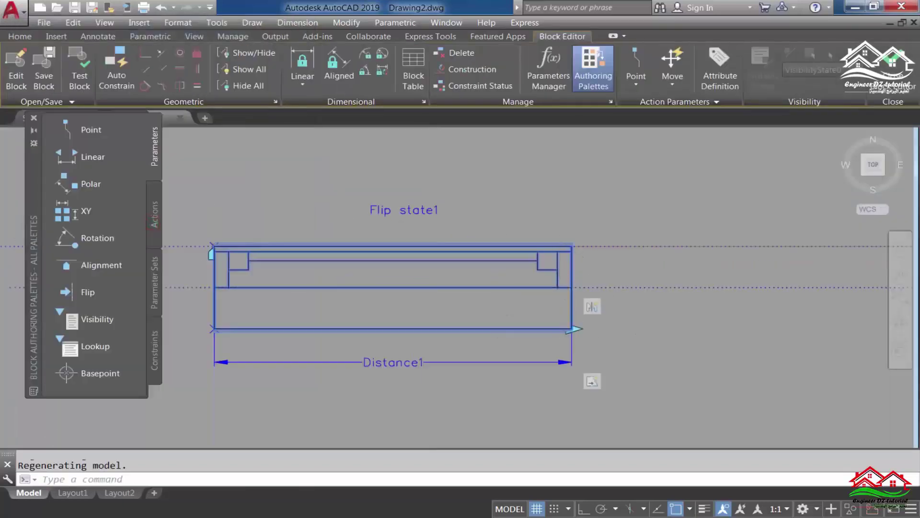
scroll(559, 258, "up", 4)
left_click(581, 185)
scroll(507, 273, "down", 3)
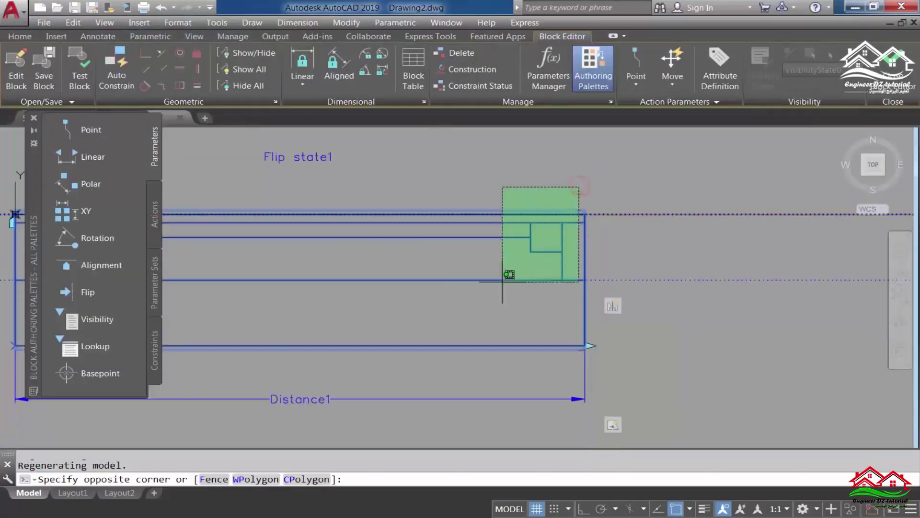
scroll(468, 302, "down", 3)
scroll(331, 332, "up", 4)
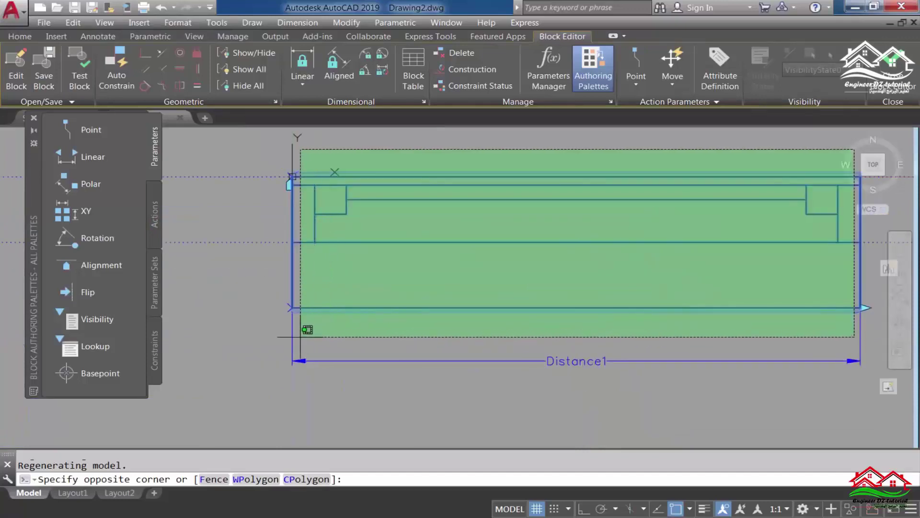
left_click(301, 333)
Colour the selected geometry orange 248,153,30 and close the Block Editor
left_click(20, 37)
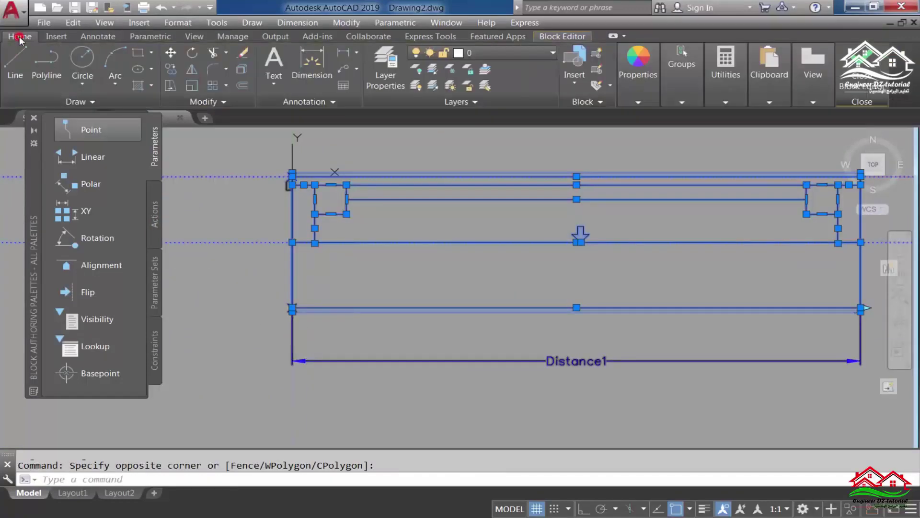
left_click(636, 98)
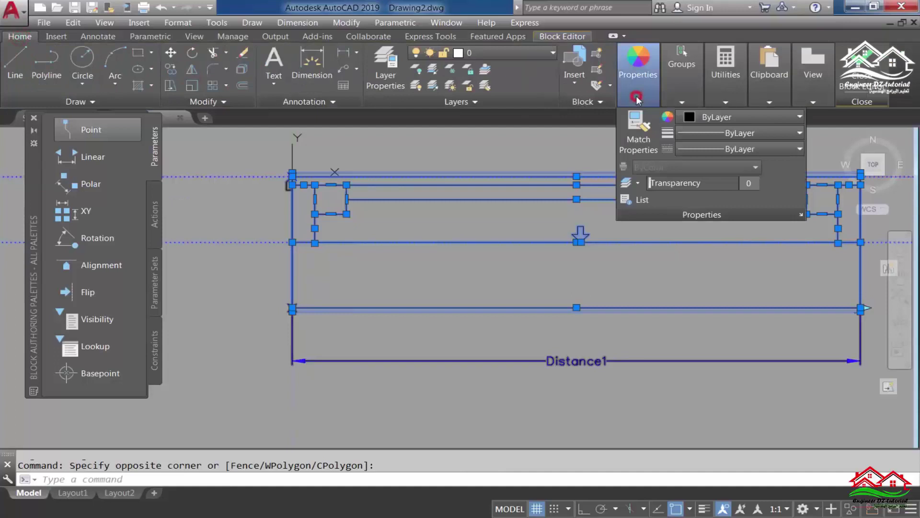
left_click(741, 118)
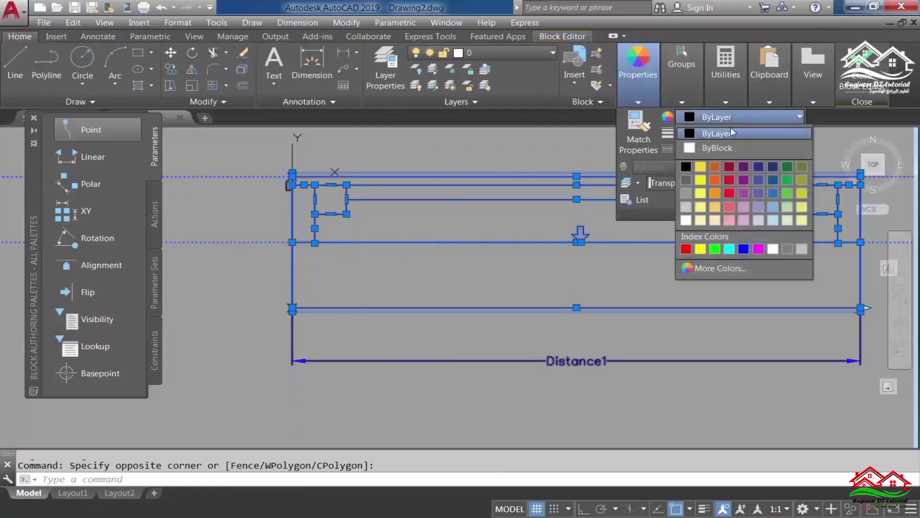
left_click(716, 195)
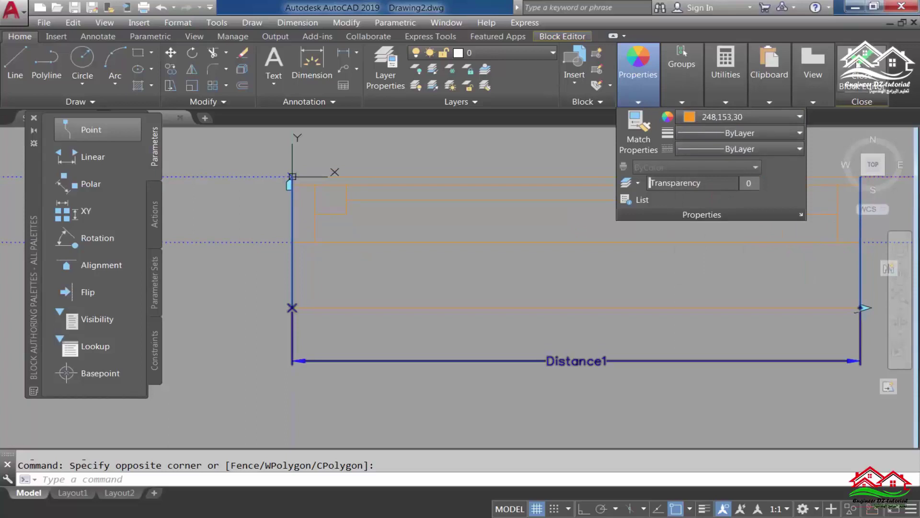
left_click(862, 67)
Save the block changes so every window turns orange, and regenerate the display
left_click(416, 250)
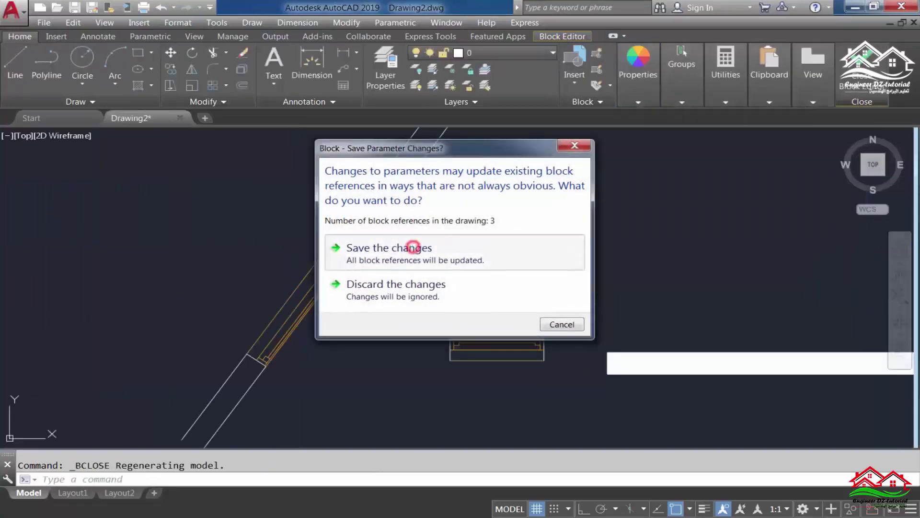
scroll(379, 288, "down", 4)
scroll(361, 296, "up", 2)
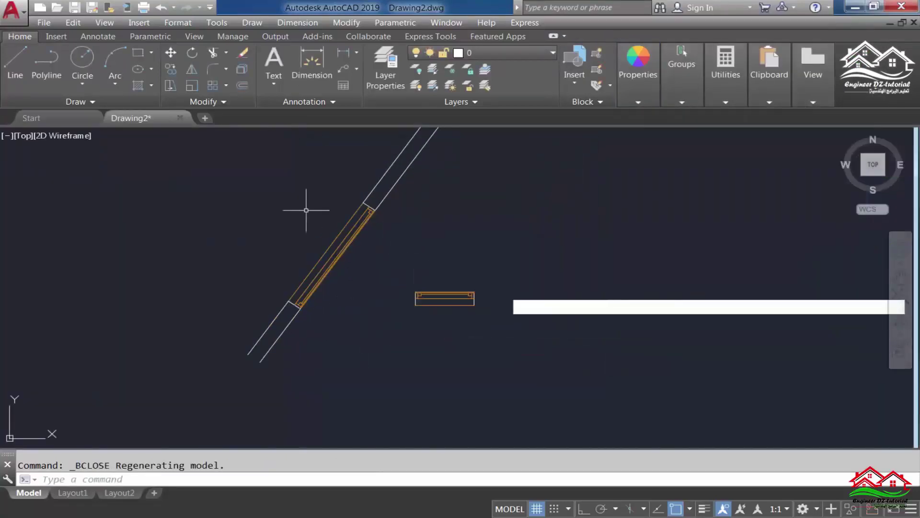
middle_click_drag(706, 345, 561, 358)
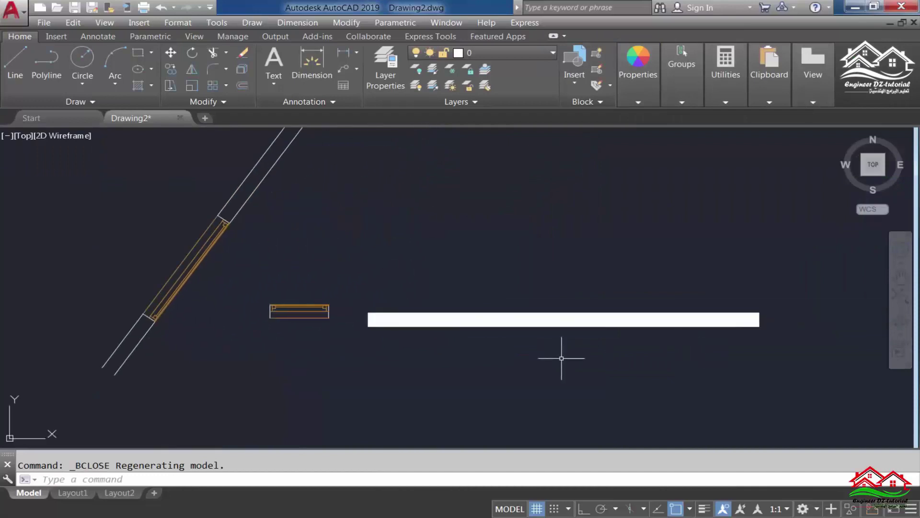
type("re")
key("Return")
scroll(551, 353, "up", 2)
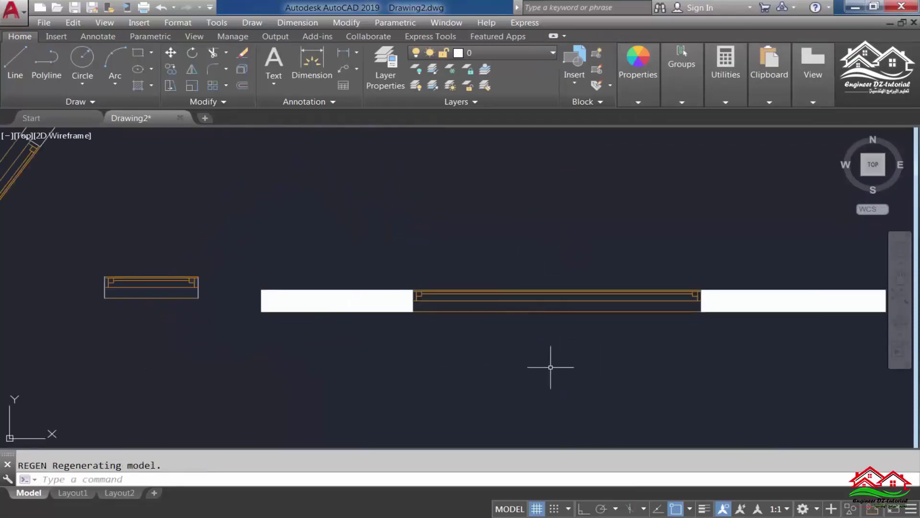
scroll(551, 366, "down", 4)
scroll(330, 311, "up", 4)
Shorten the diagonal window along its wall and recentre the view on it
left_click(329, 313)
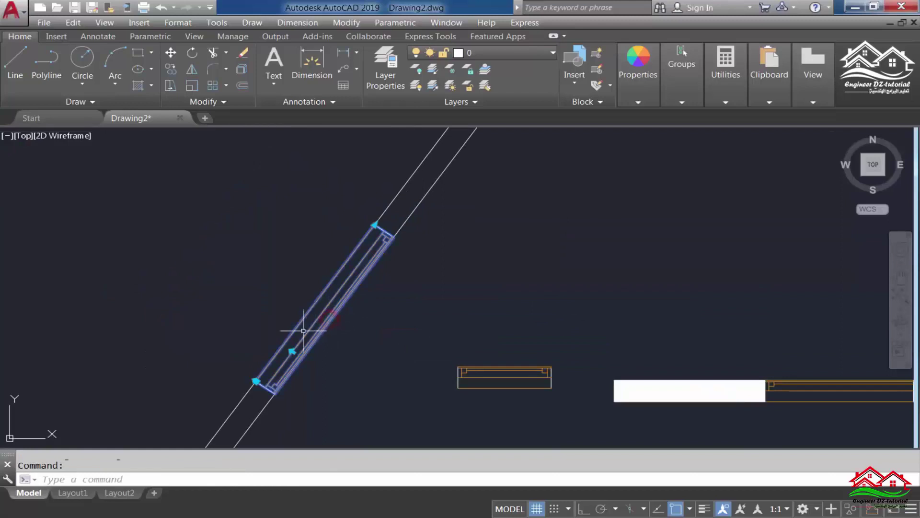
left_click(374, 224)
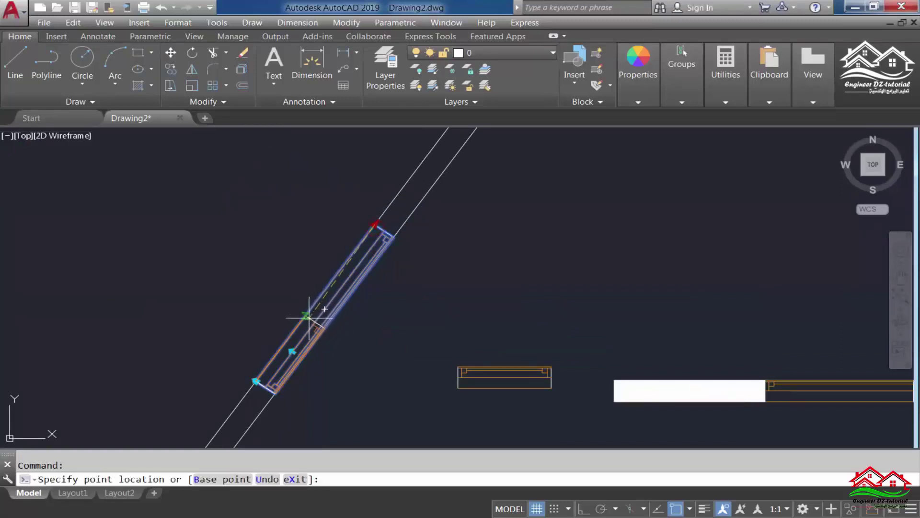
left_click(307, 322)
scroll(327, 353, "up", 2)
key("Escape")
scroll(336, 319, "down", 1)
scroll(305, 308, "up", 4)
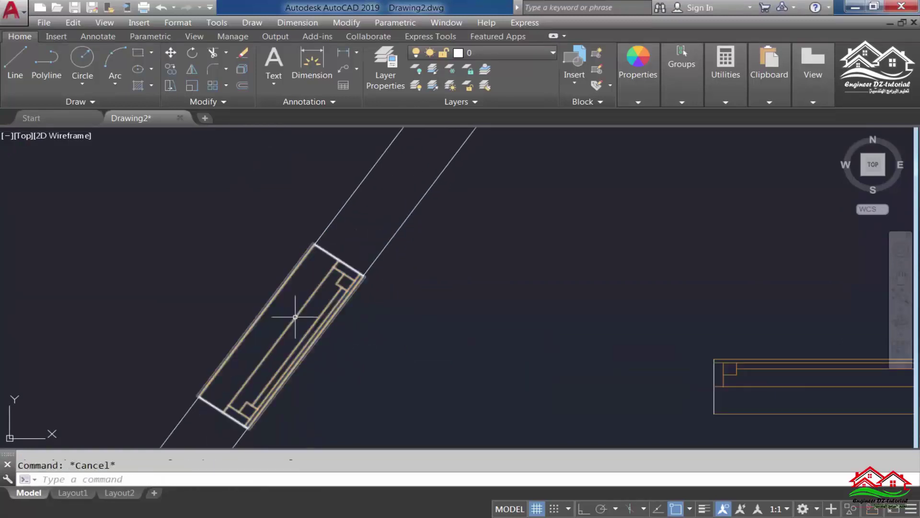
left_click(305, 312)
left_click(293, 320)
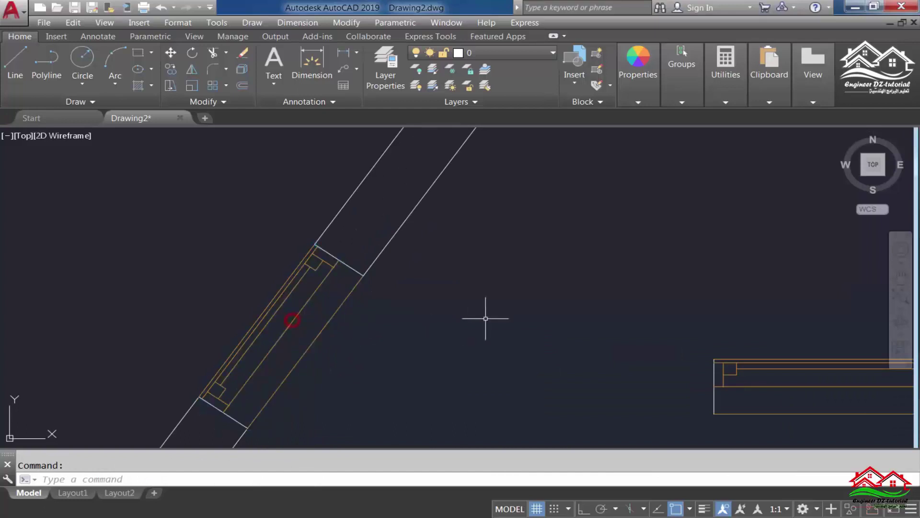
key("Escape")
middle_click_drag(485, 313, 580, 261)
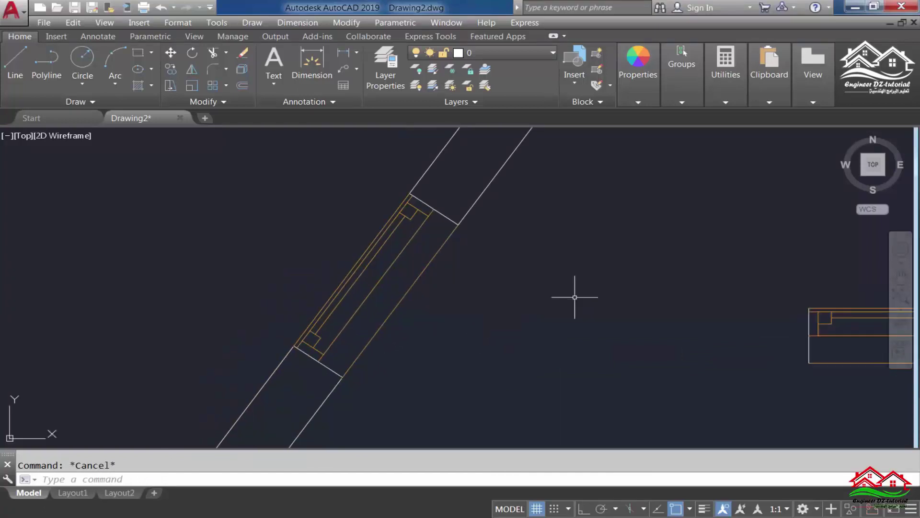